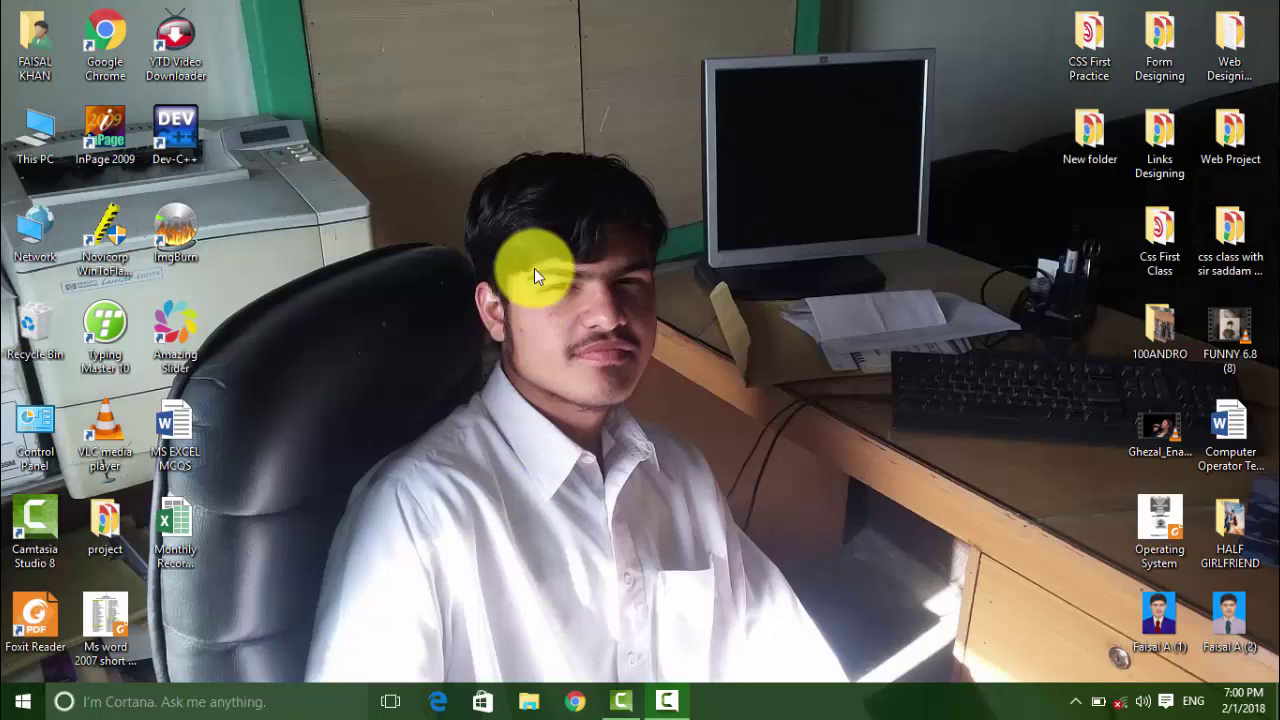
Step: Refresh the Windows desktop several times from its right-click menu
right_click(534, 214)
click(601, 274)
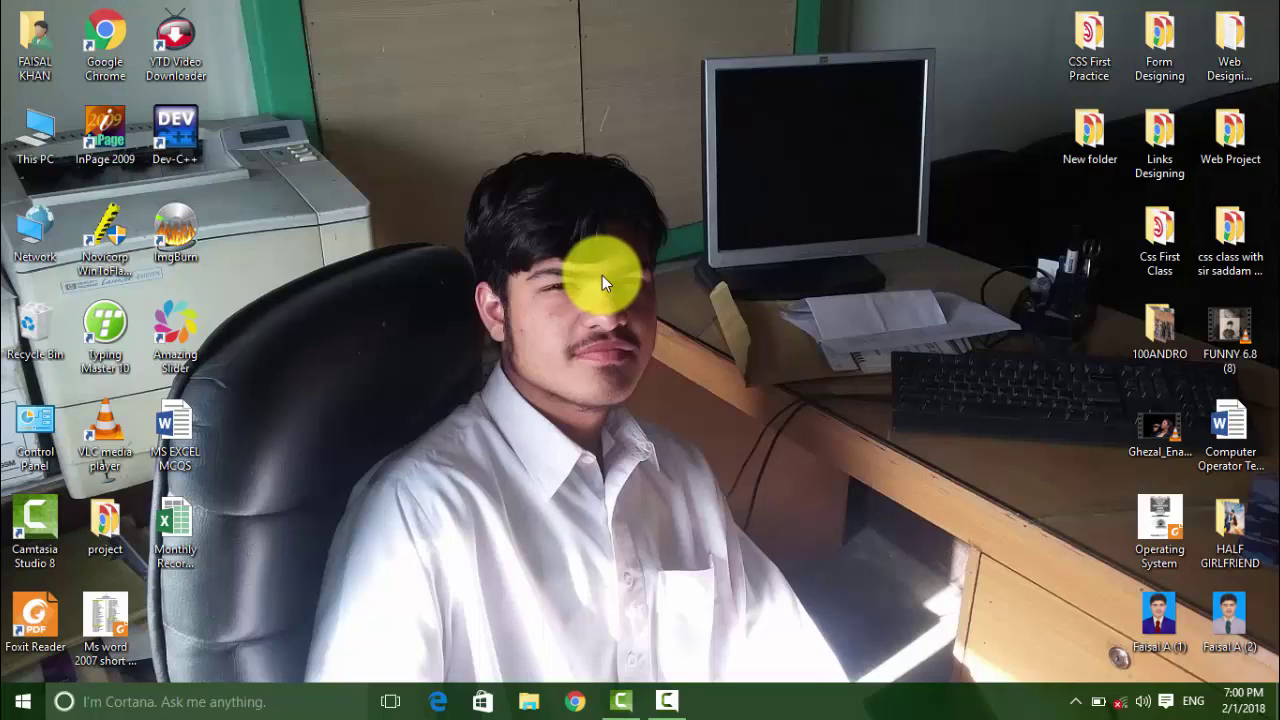
right_click(534, 251)
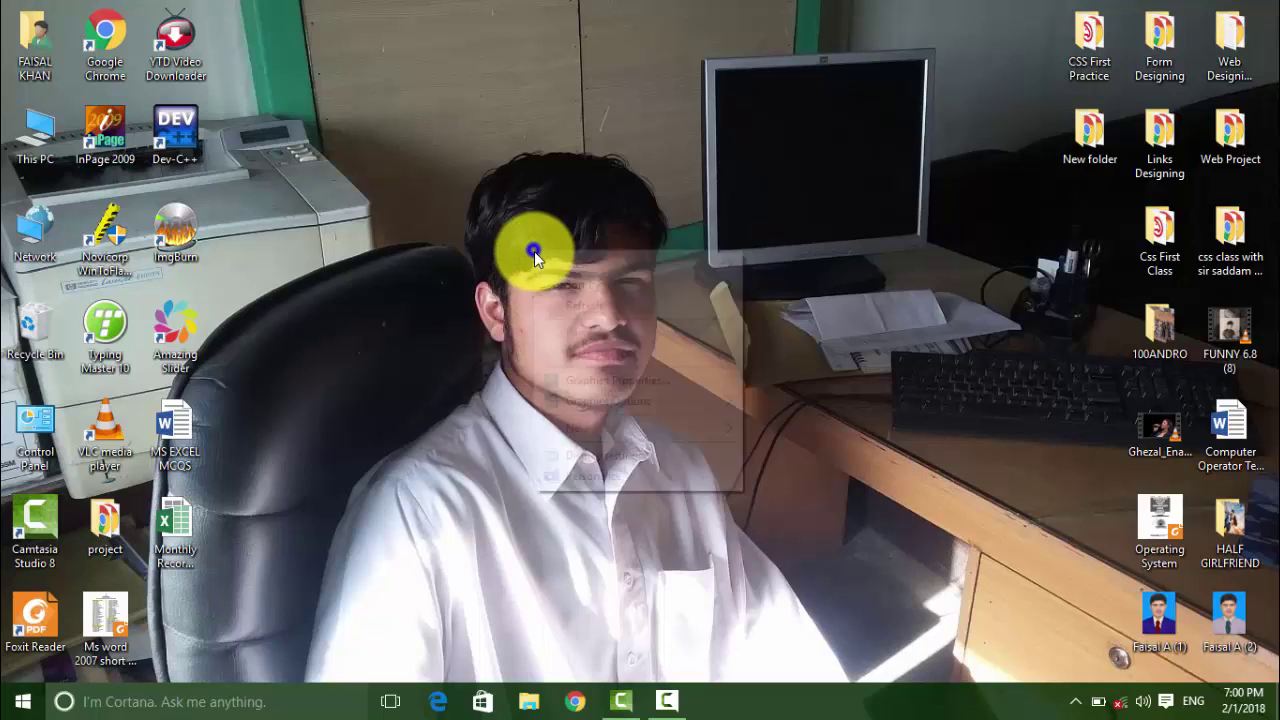
click(569, 301)
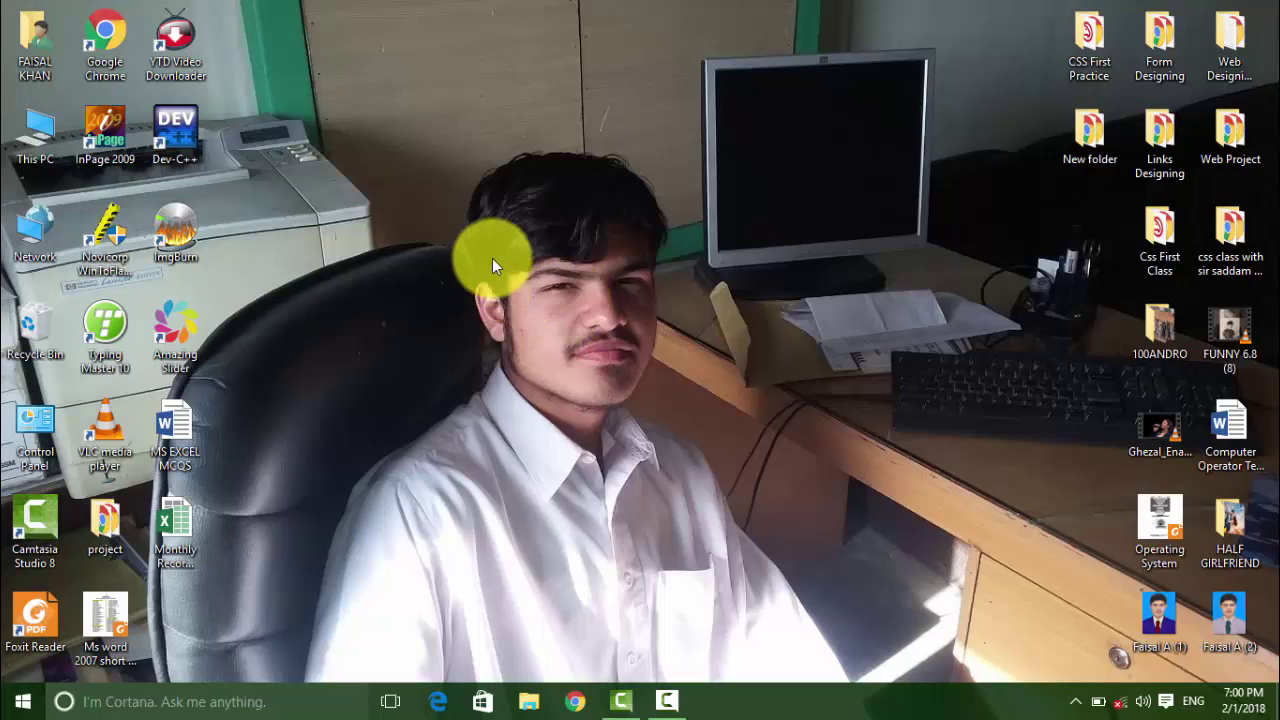
right_click(492, 258)
click(536, 309)
drag(389, 91, 733, 478)
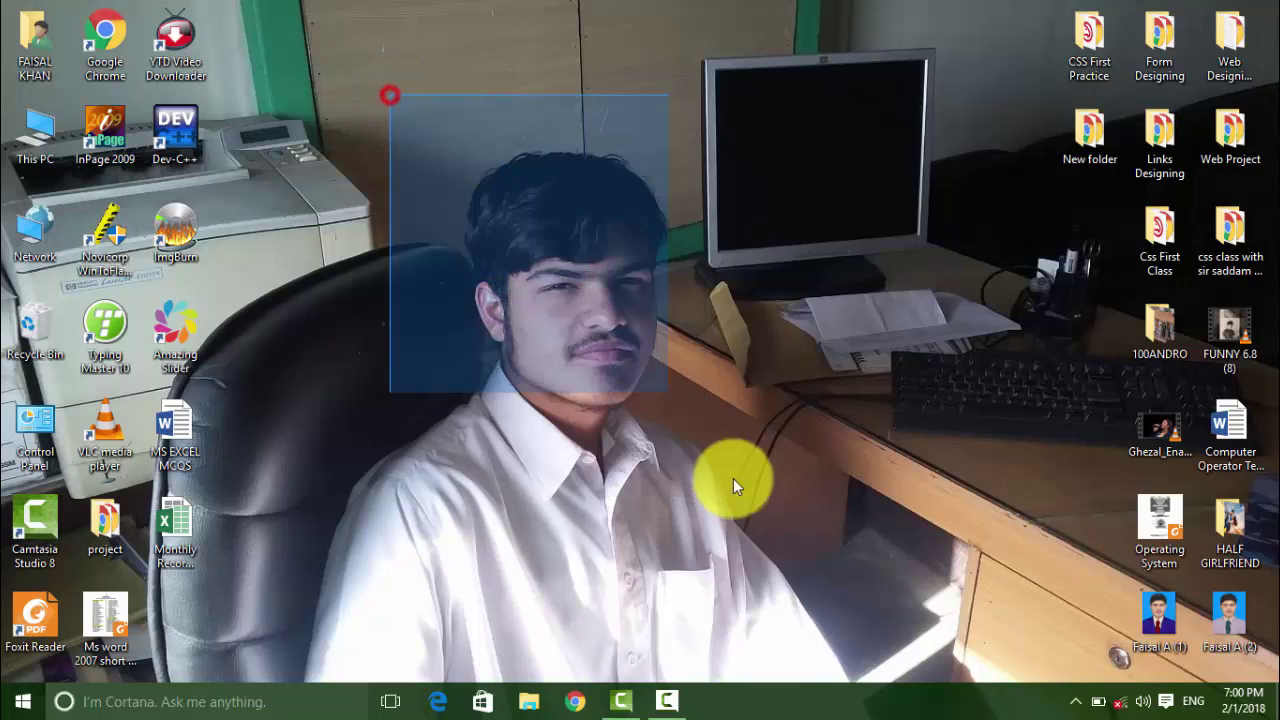
Step: Launch Excel through the Run dialog and start a blank workbook
key(super+r)
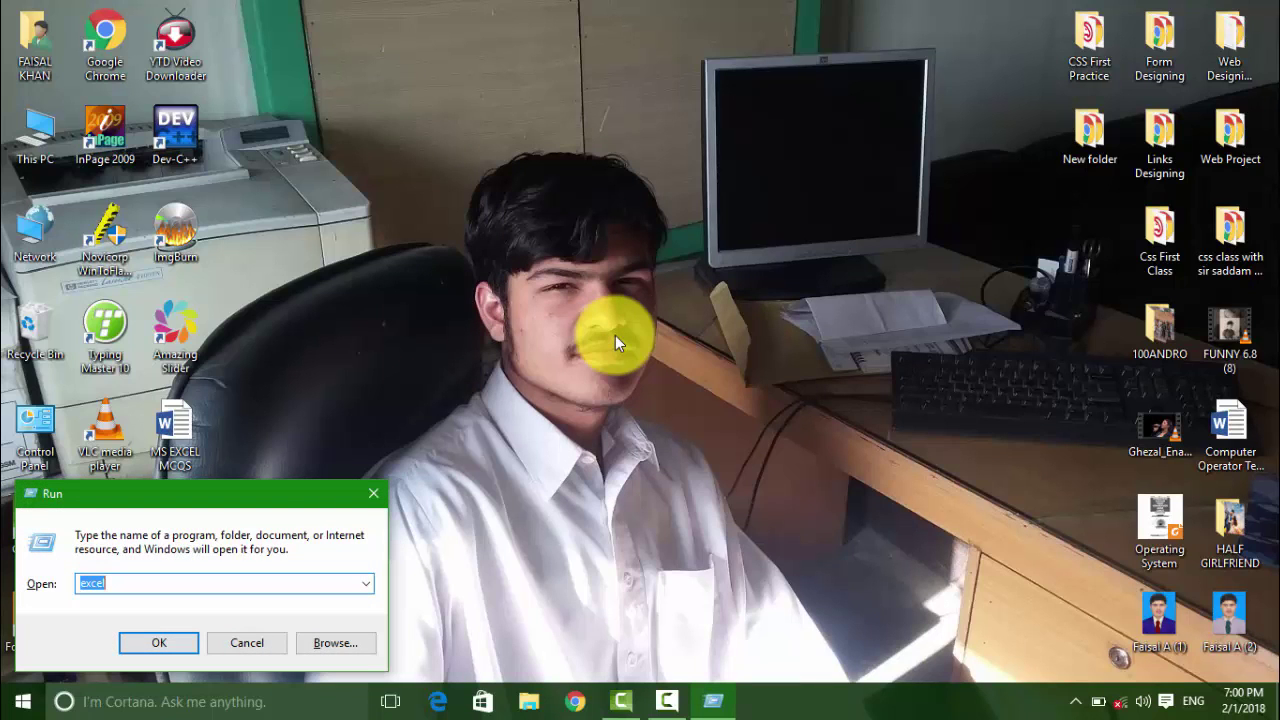
key(Return)
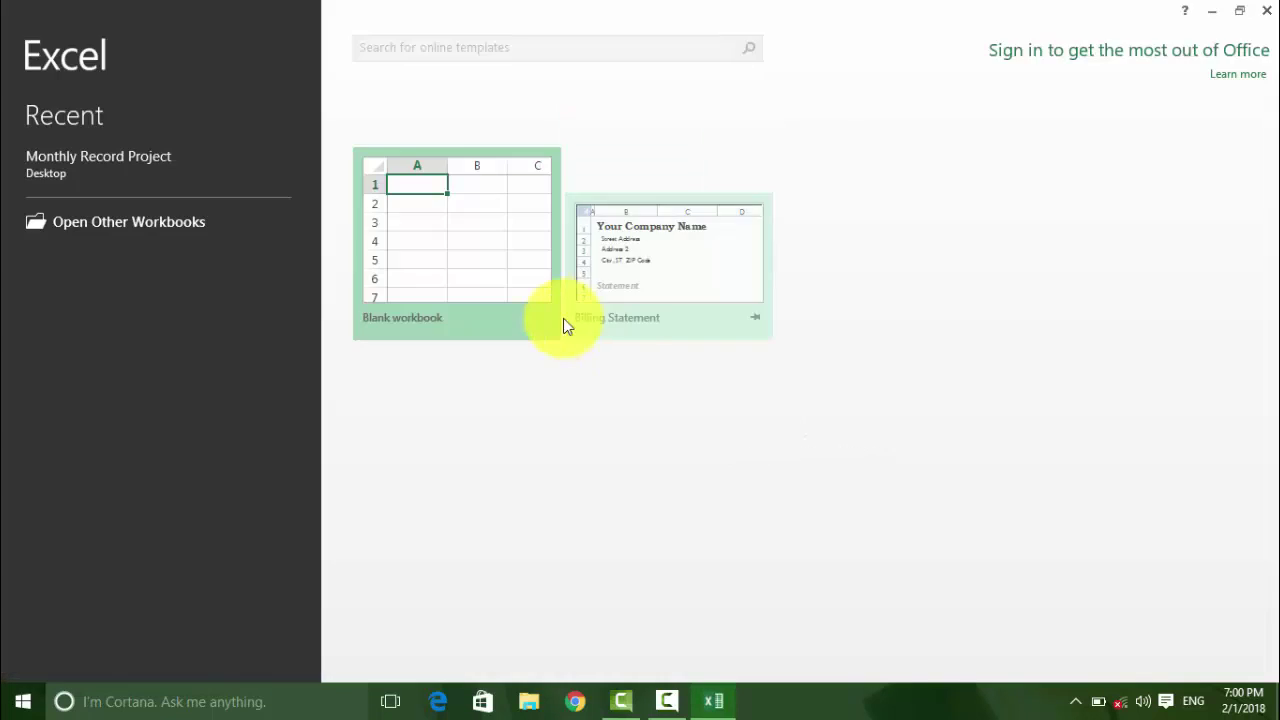
key(Return)
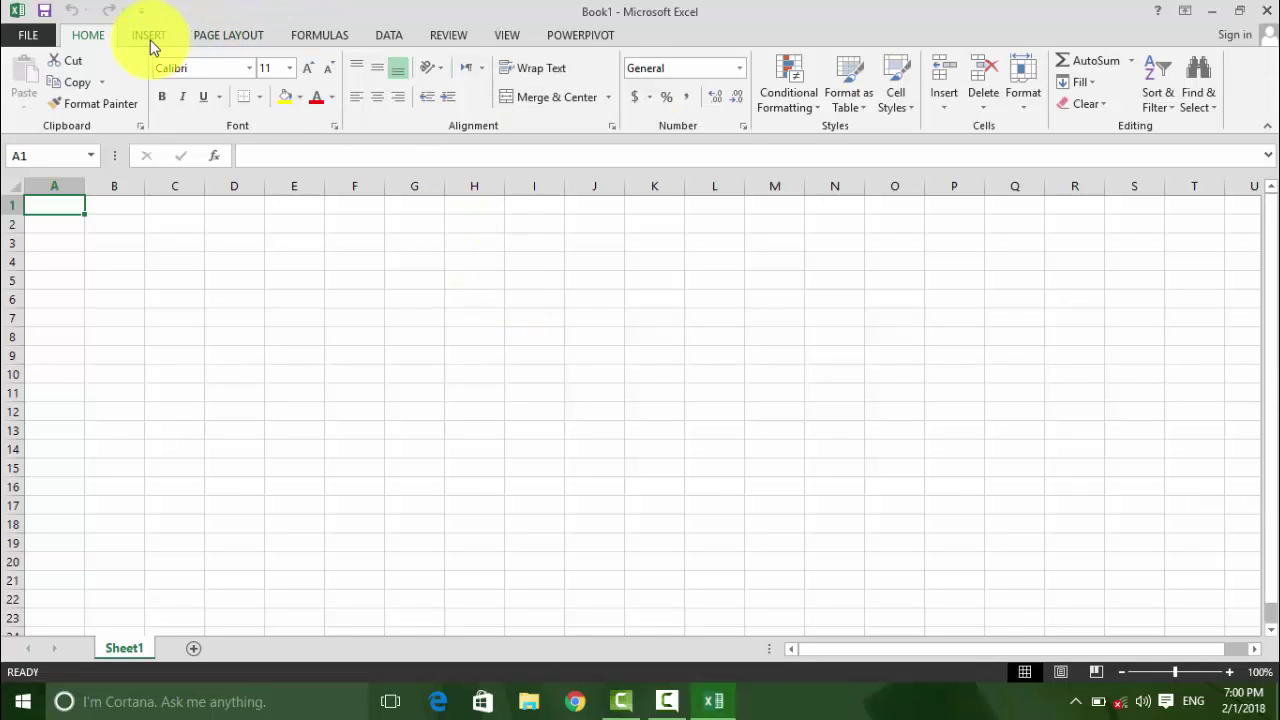
Step: On the Formulas tab, preview AutoSum, Recently Used, Financial, Text, Date & Time, Lookup, Math & Trig and More Functions
click(148, 36)
click(318, 36)
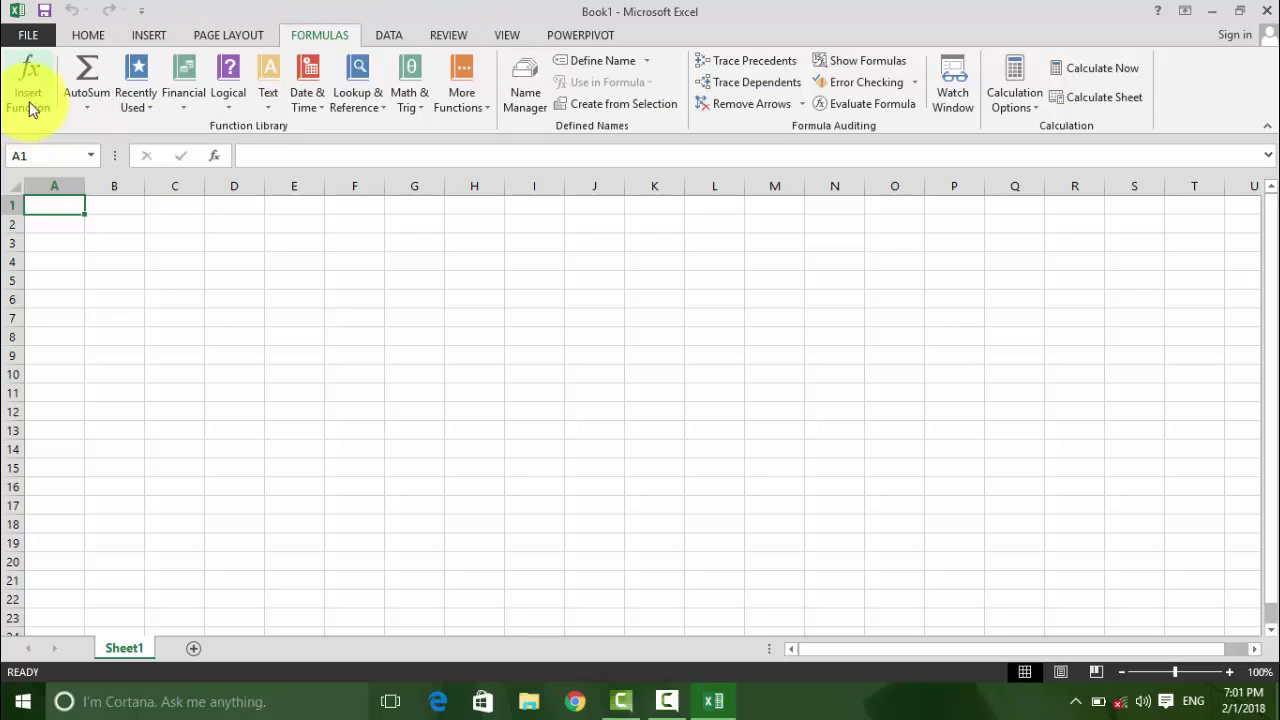
click(90, 95)
click(93, 93)
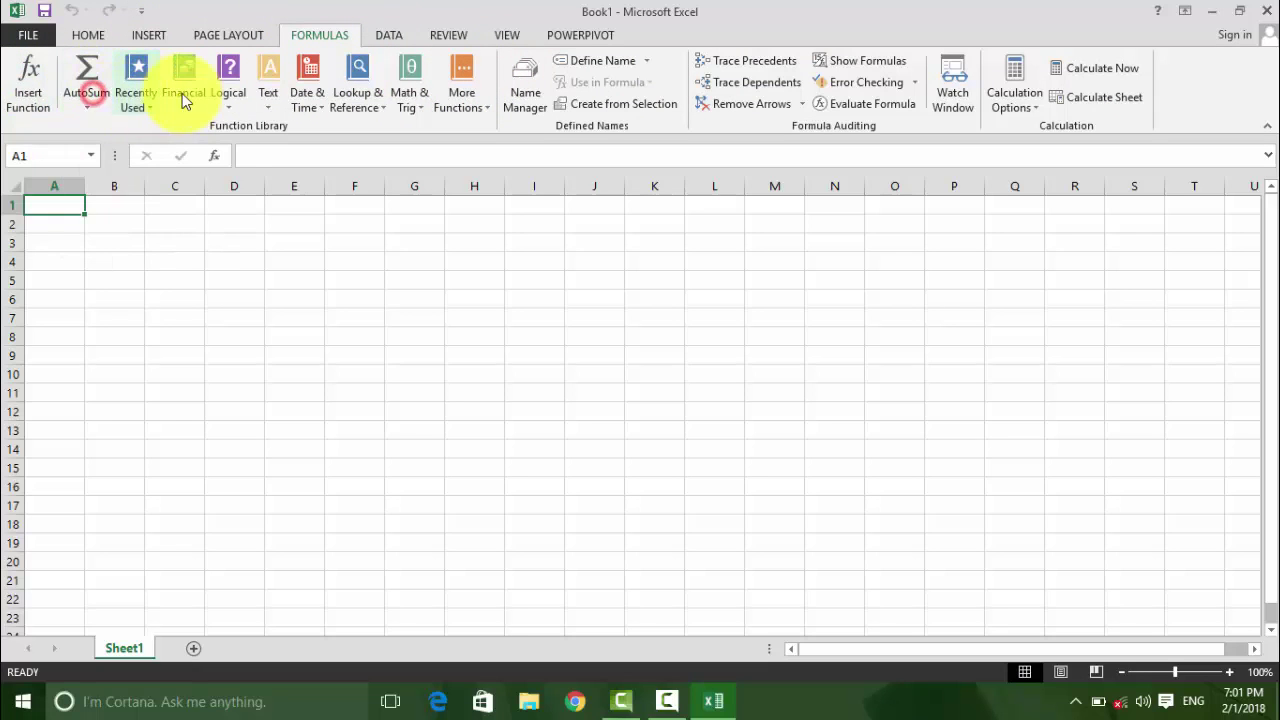
click(135, 95)
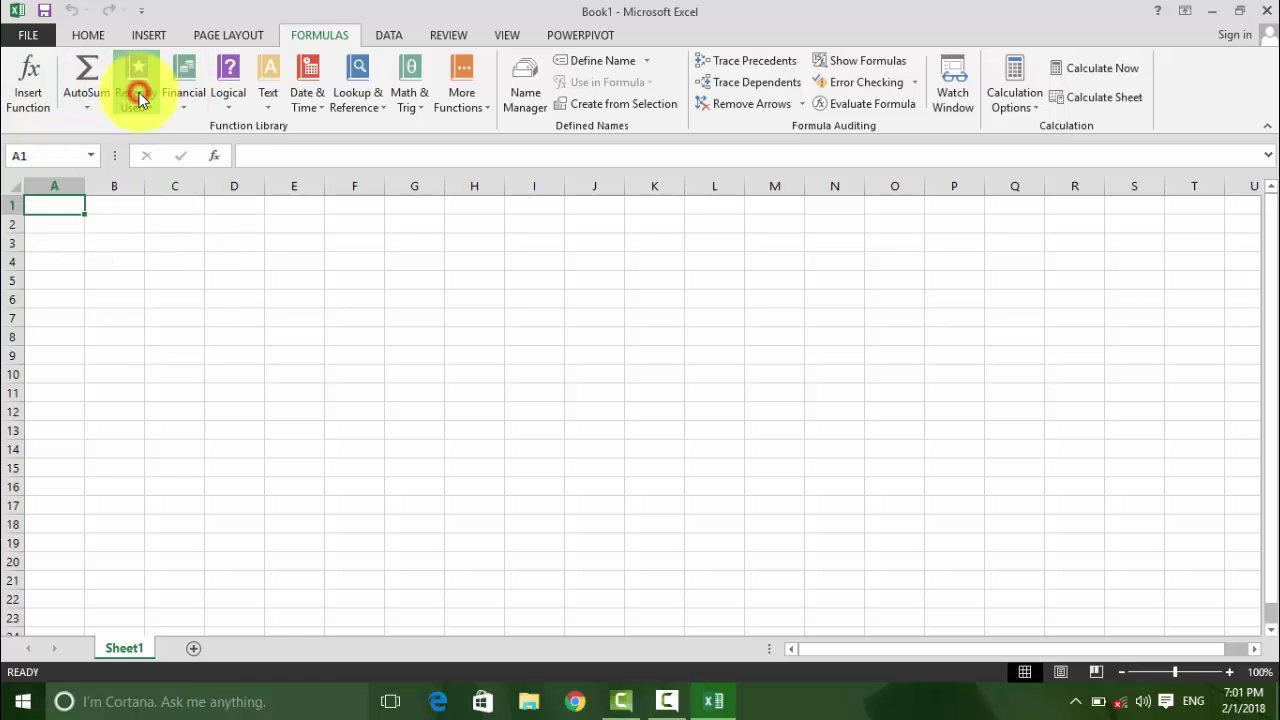
click(196, 90)
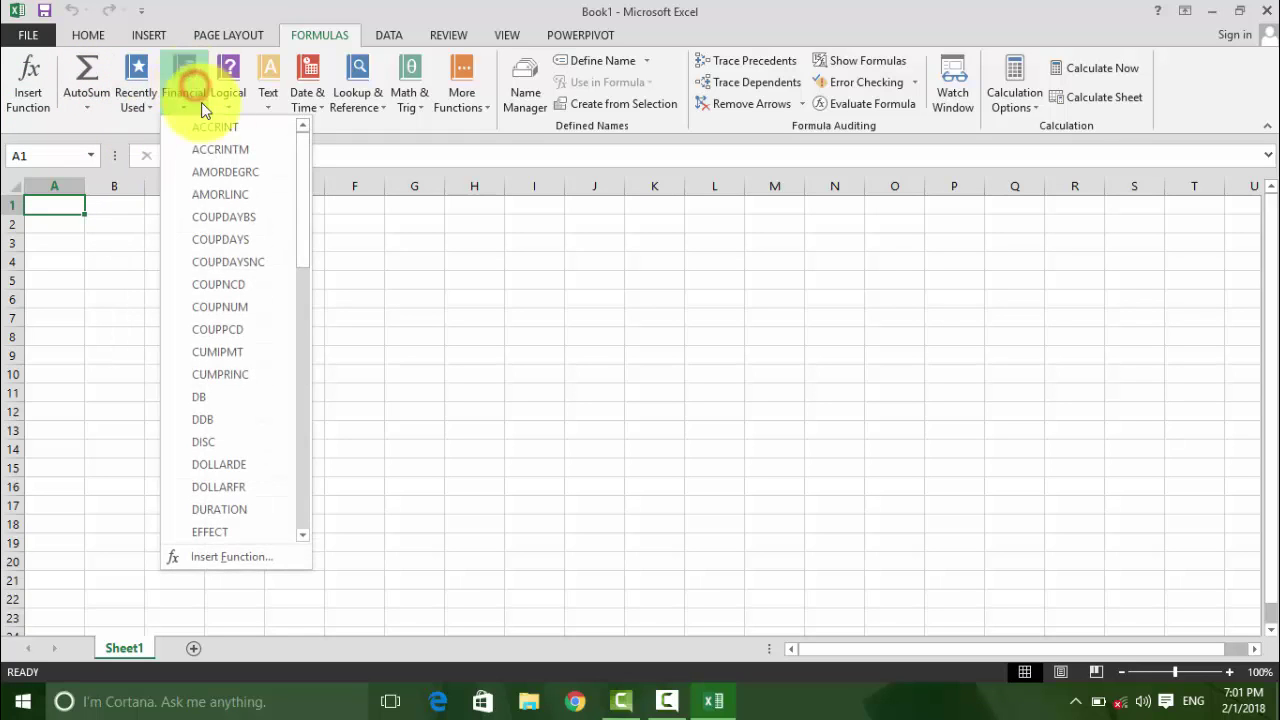
click(268, 92)
click(310, 91)
click(357, 94)
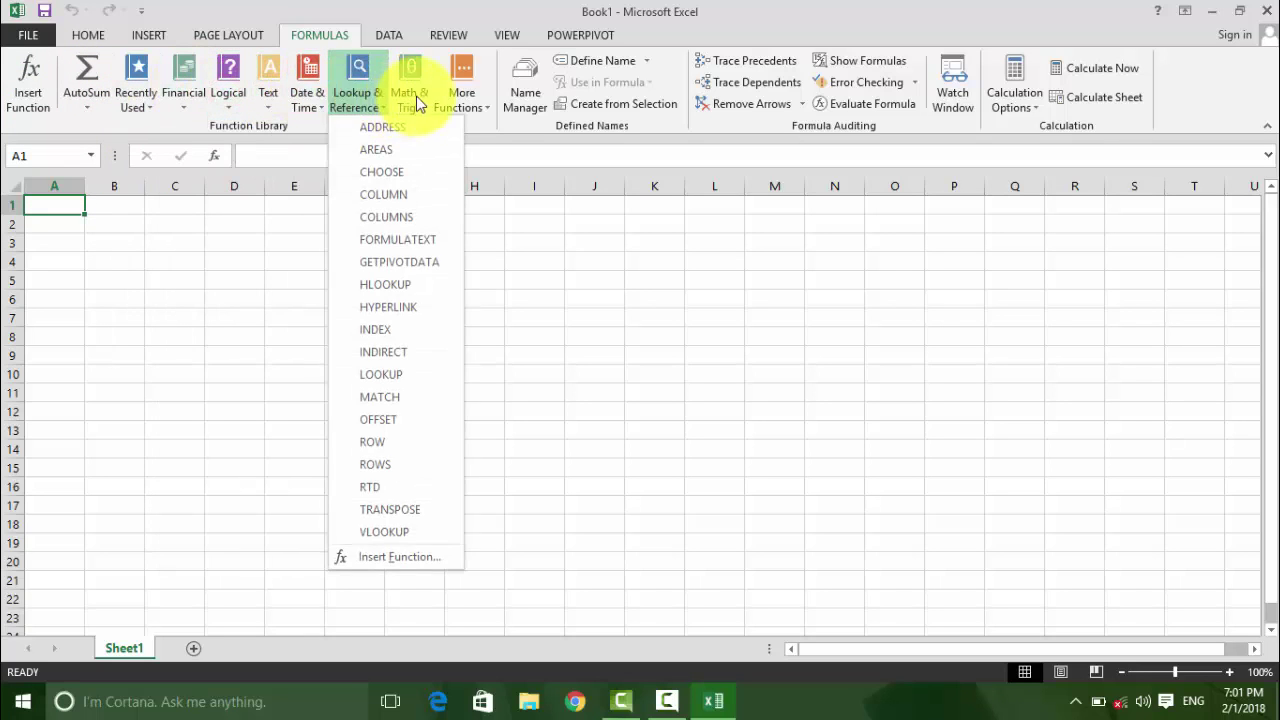
click(416, 96)
click(460, 90)
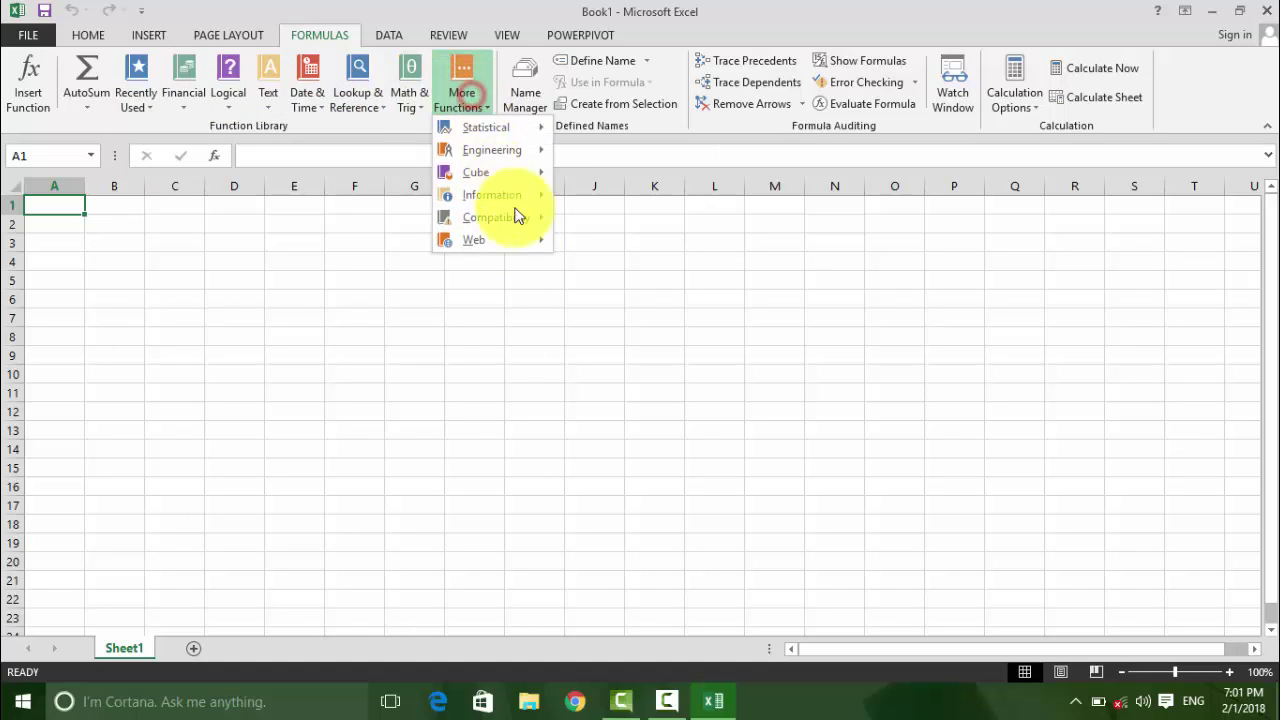
click(318, 312)
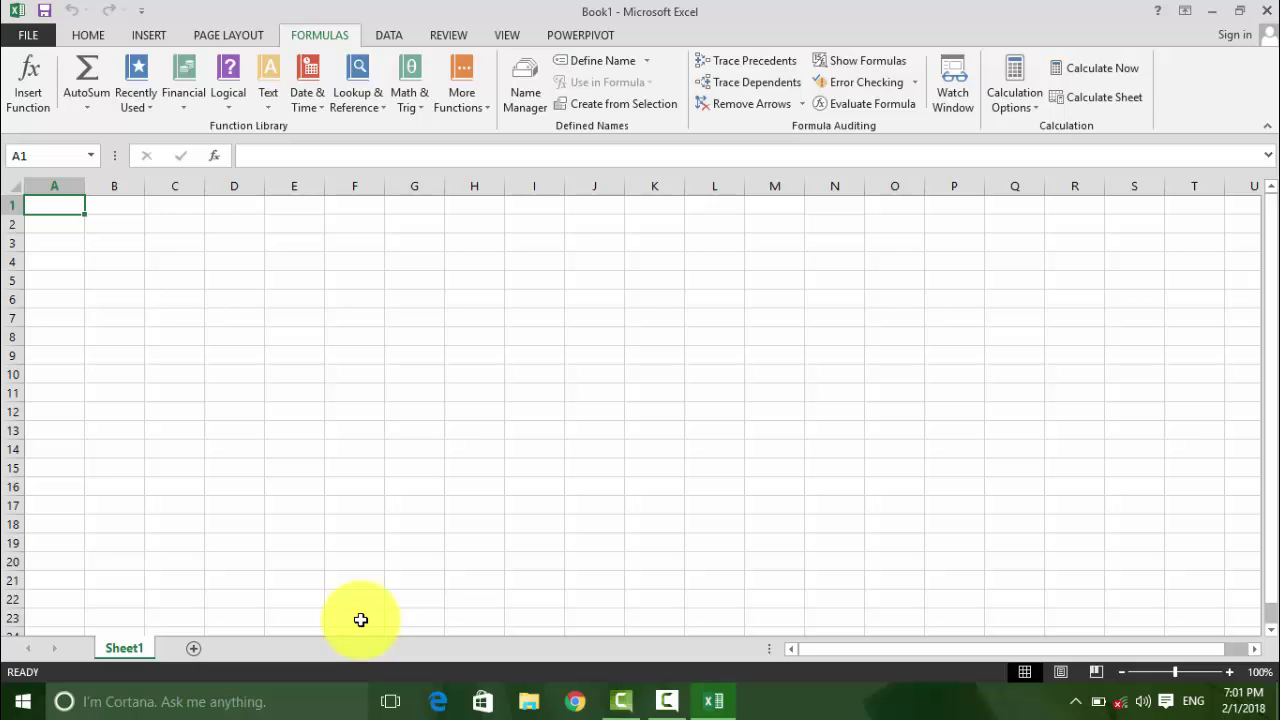
Step: Enter headings Name, Gender, Post and Location in A1:D1, fixing the misspelled Post
text(Name)
key(Tab)
text(Gender)
key(Tab)
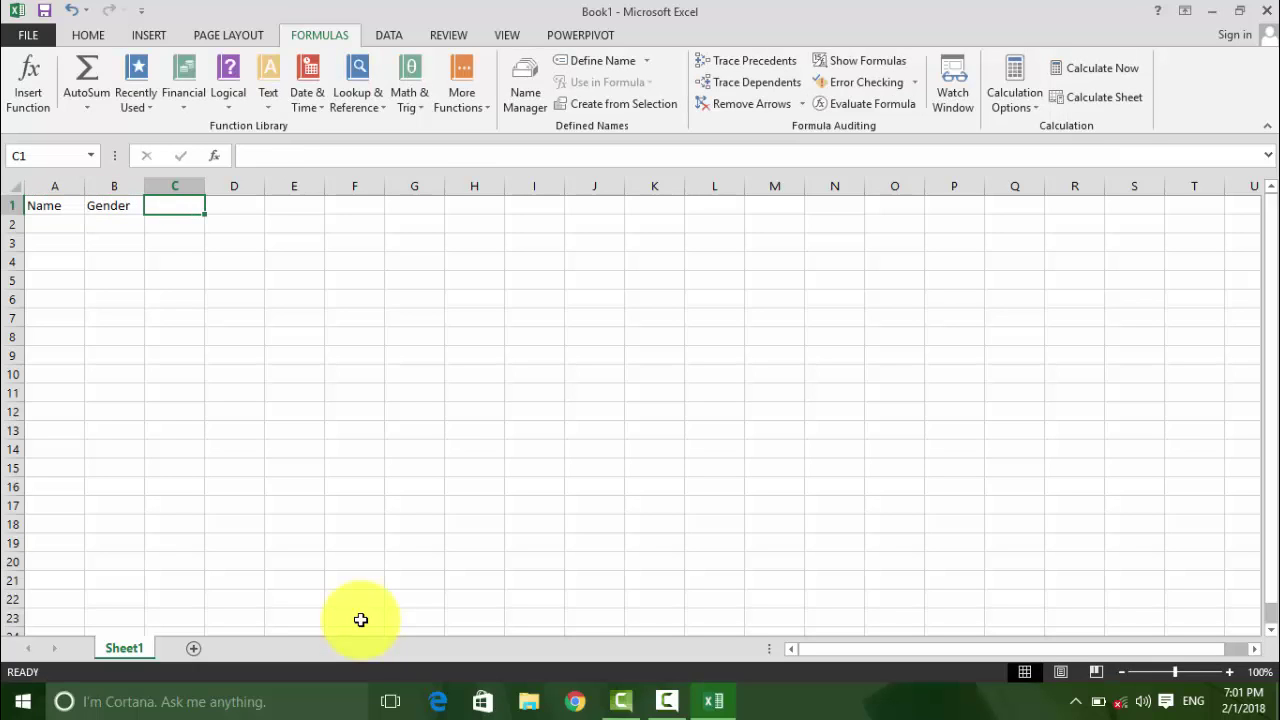
text(pots)
text(P)
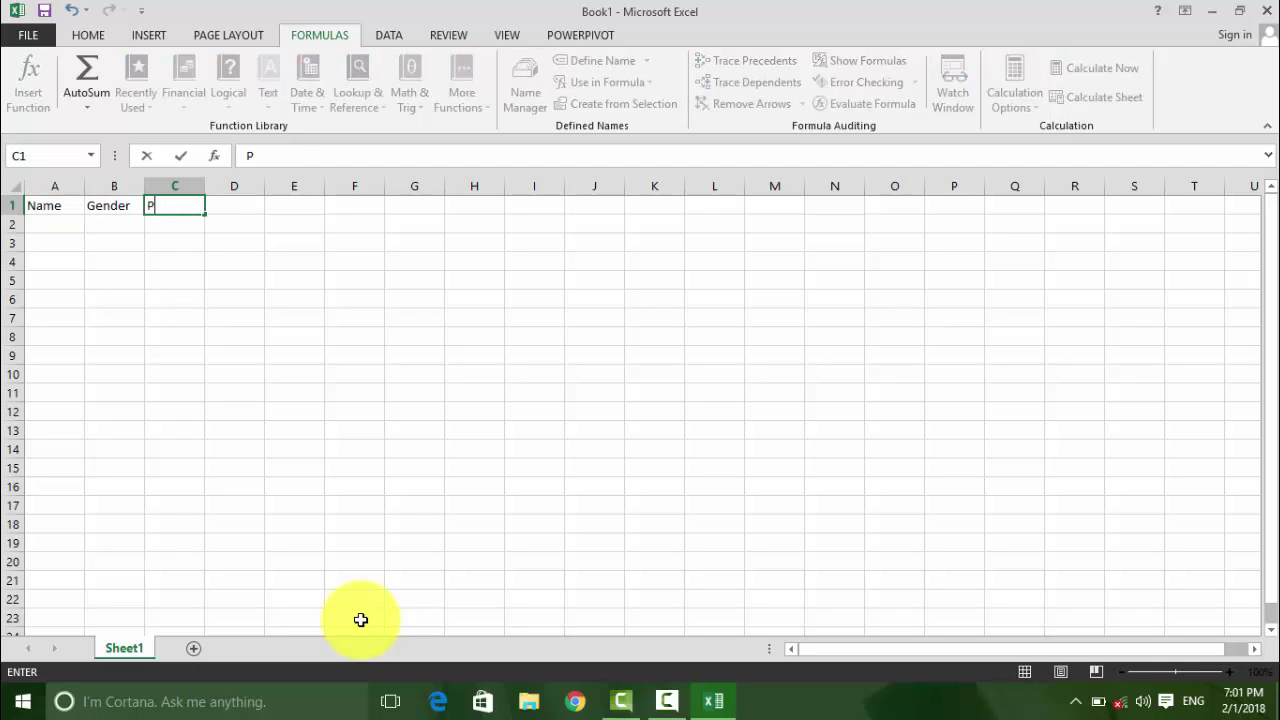
text(ar)
key(Tab)
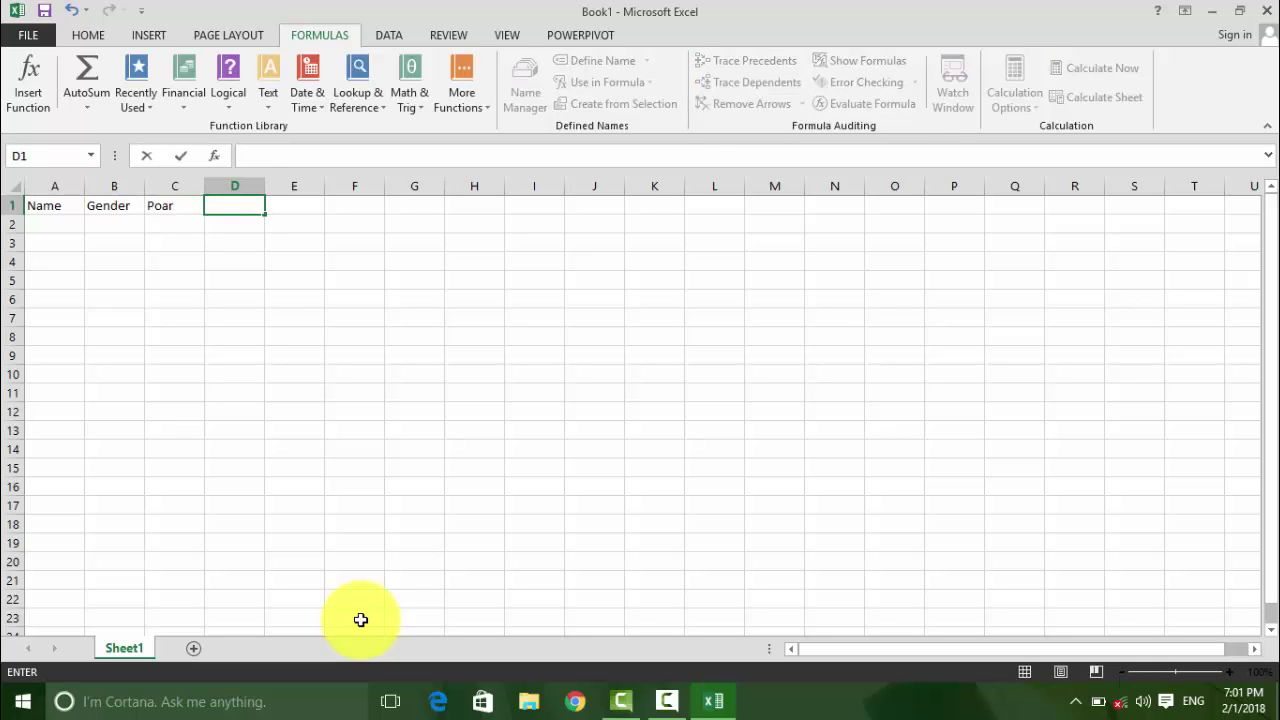
key(Left)
text(Pos)
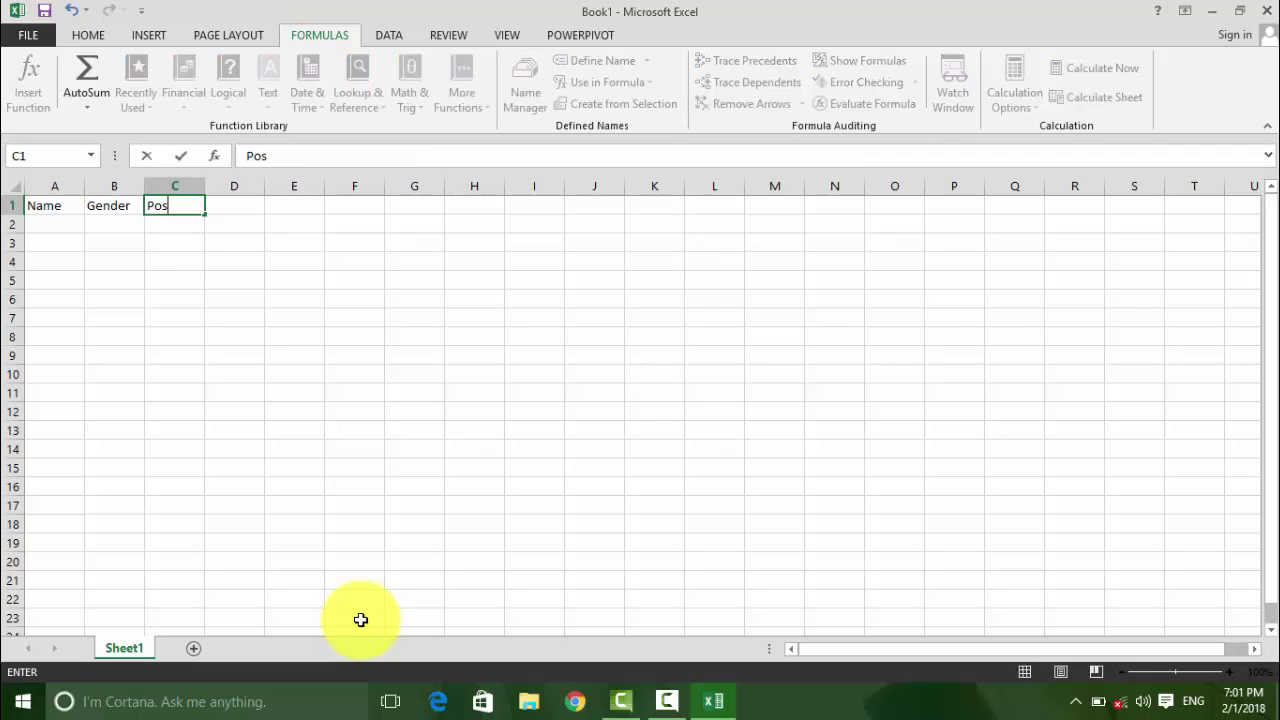
text(t)
key(Tab)
text(Lo)
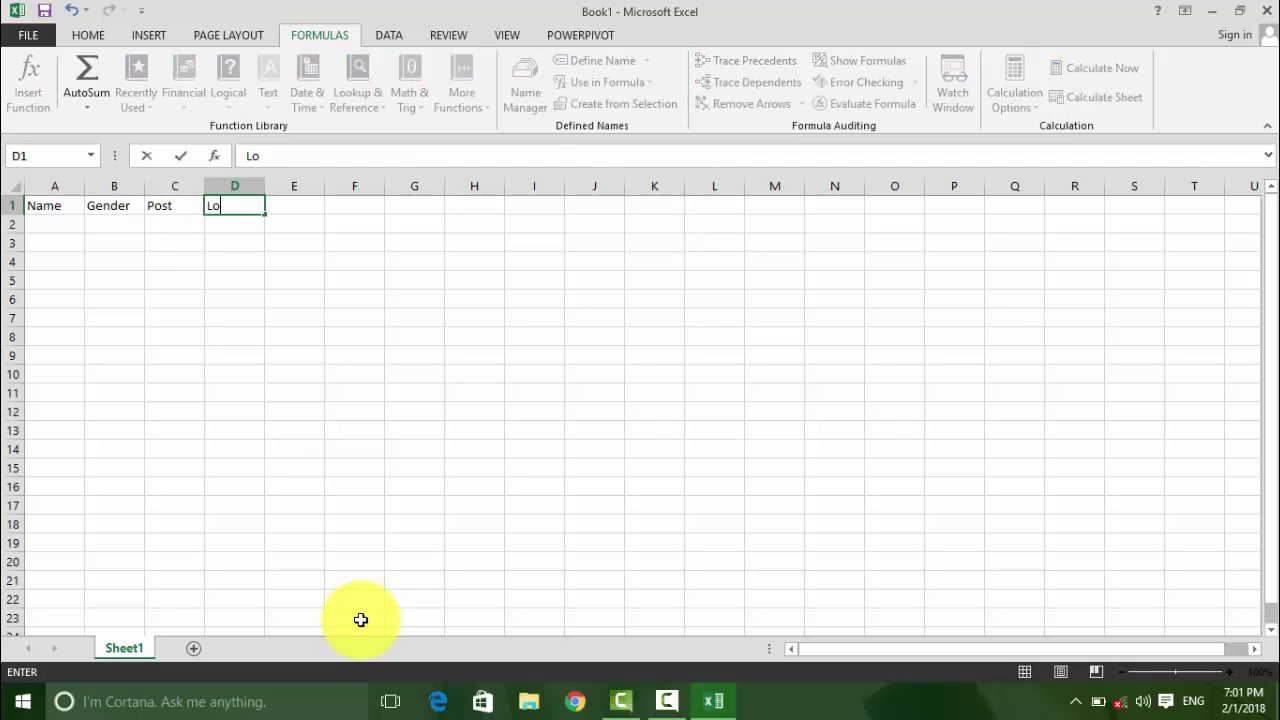
text(cation)
key(Tab)
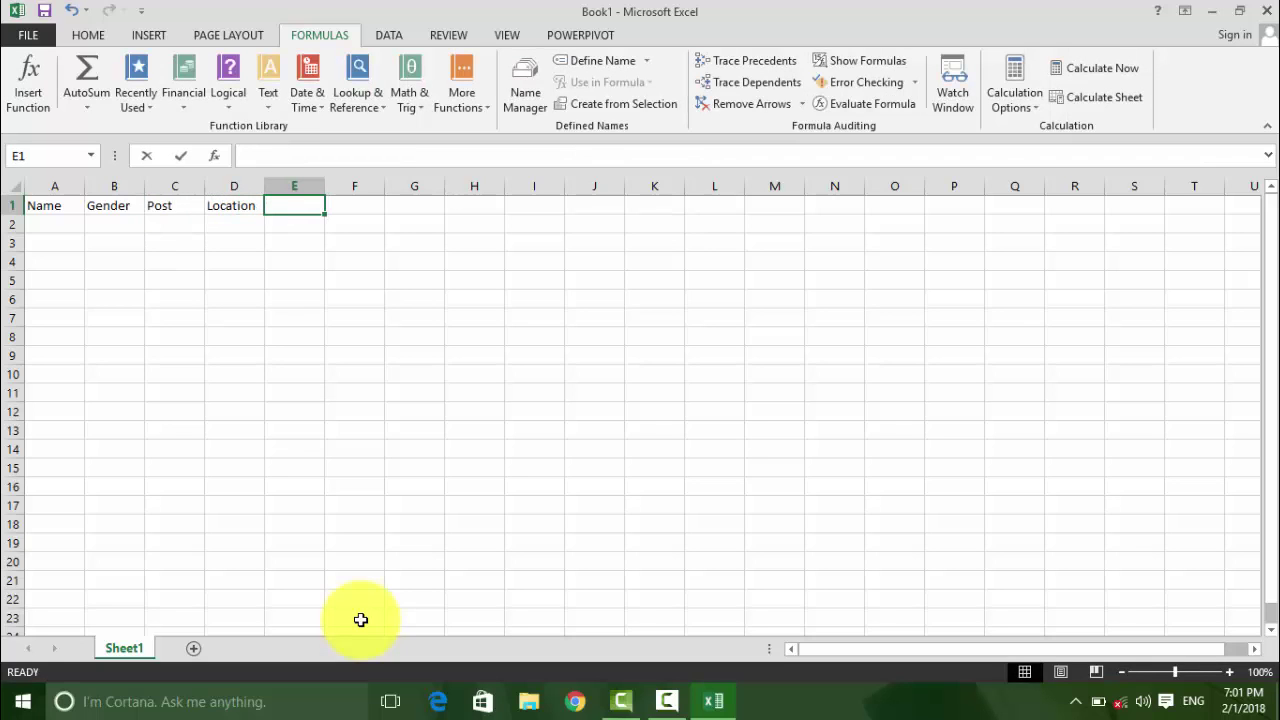
Step: Add Basic Salary, Allowance and Net Salary in E1:G1 and autofit columns E to G
text(aSala)
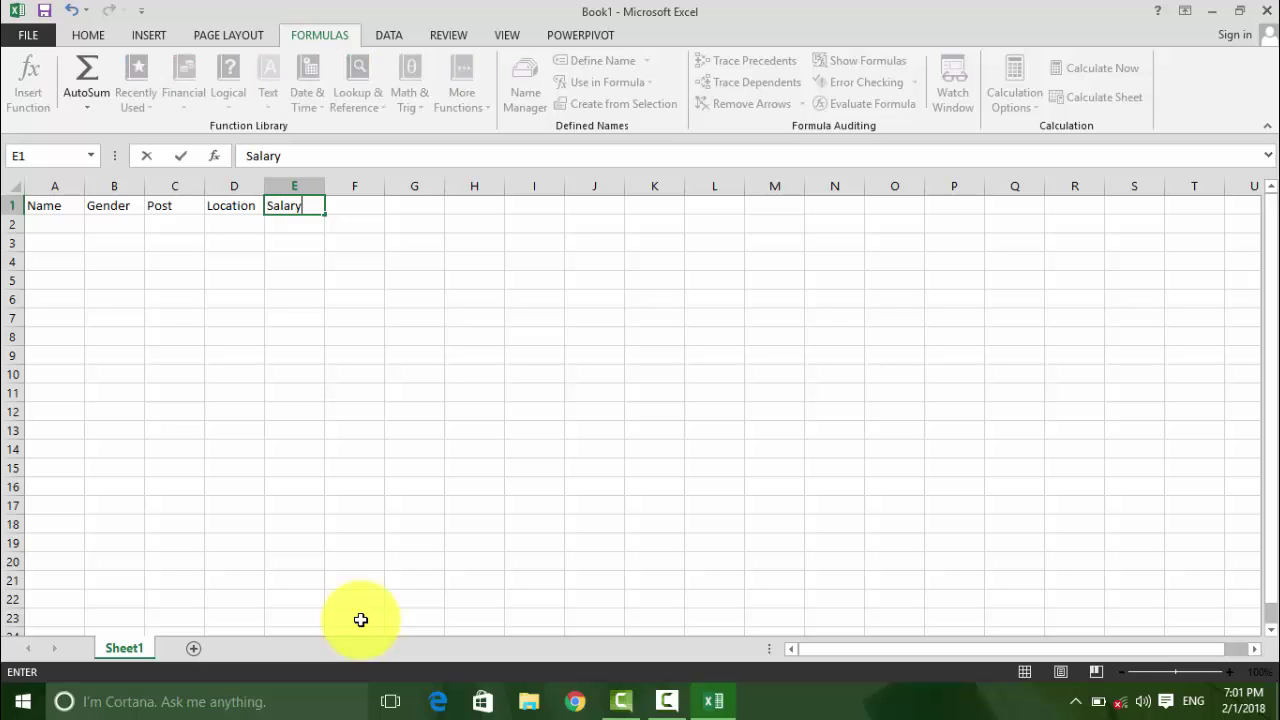
key(Escape)
text(Ba)
text(ary)
key(Tab)
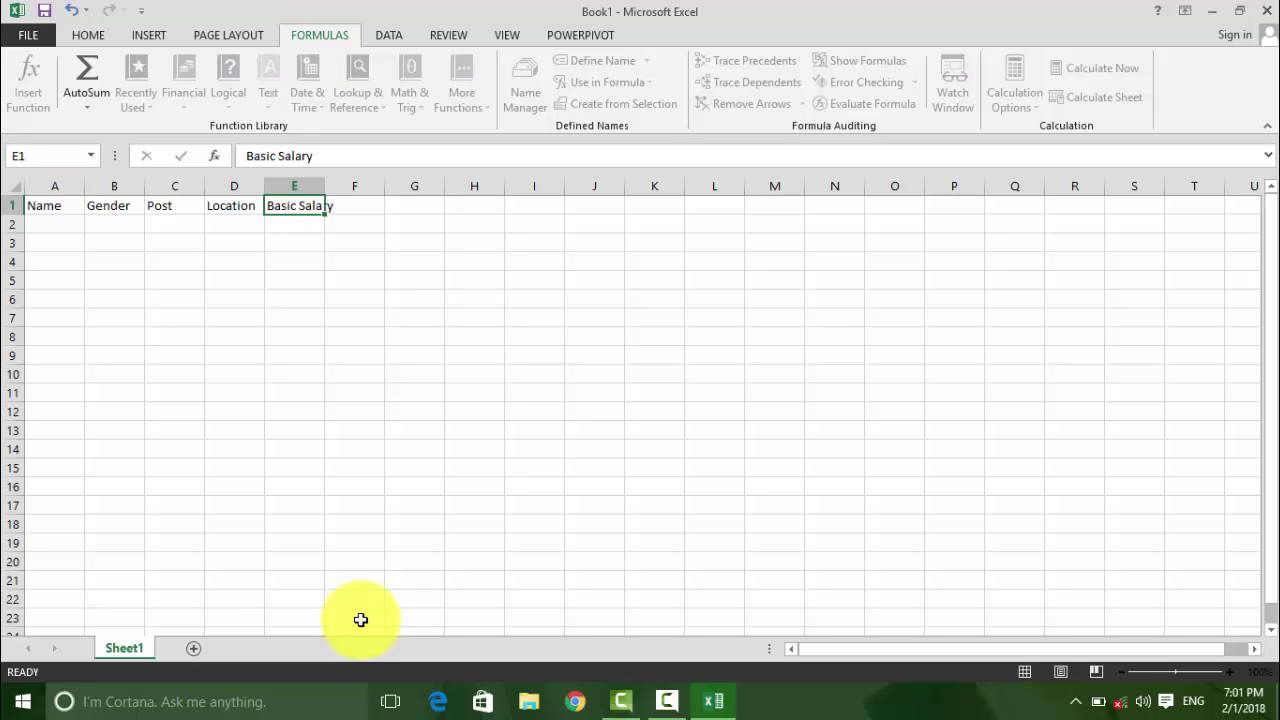
text(Allowa)
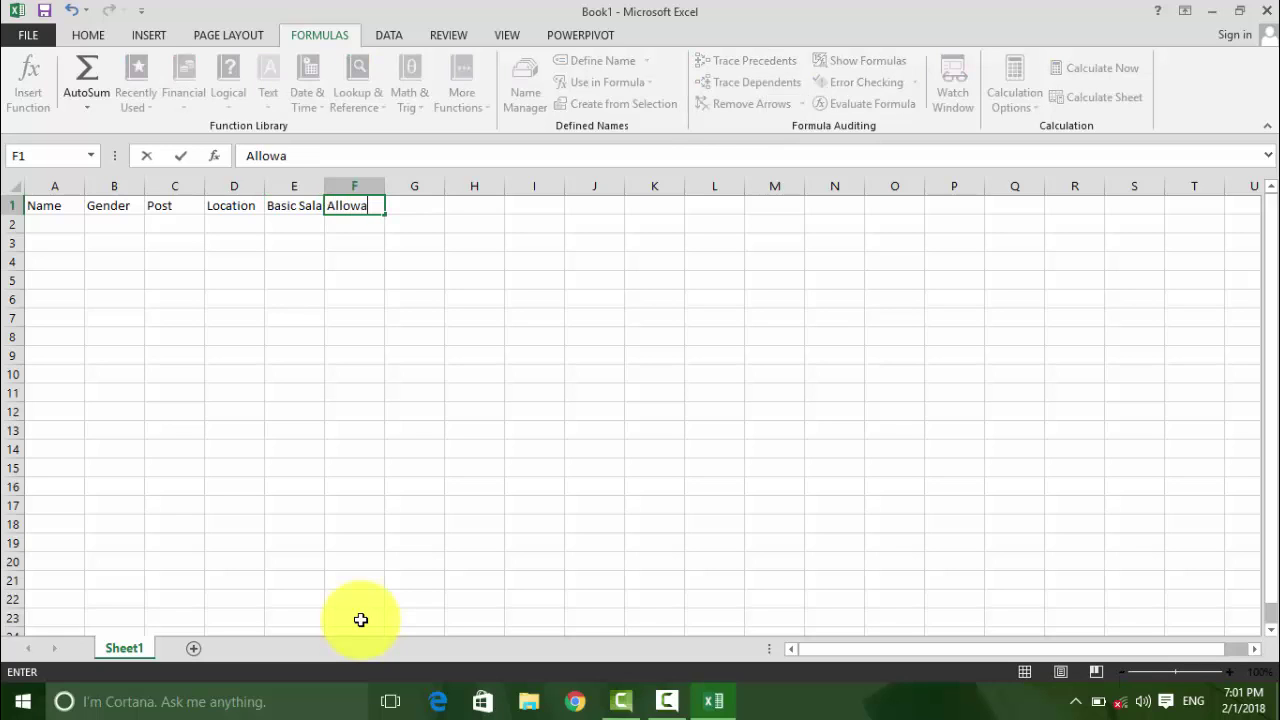
text(e)
key(Tab)
text(Net)
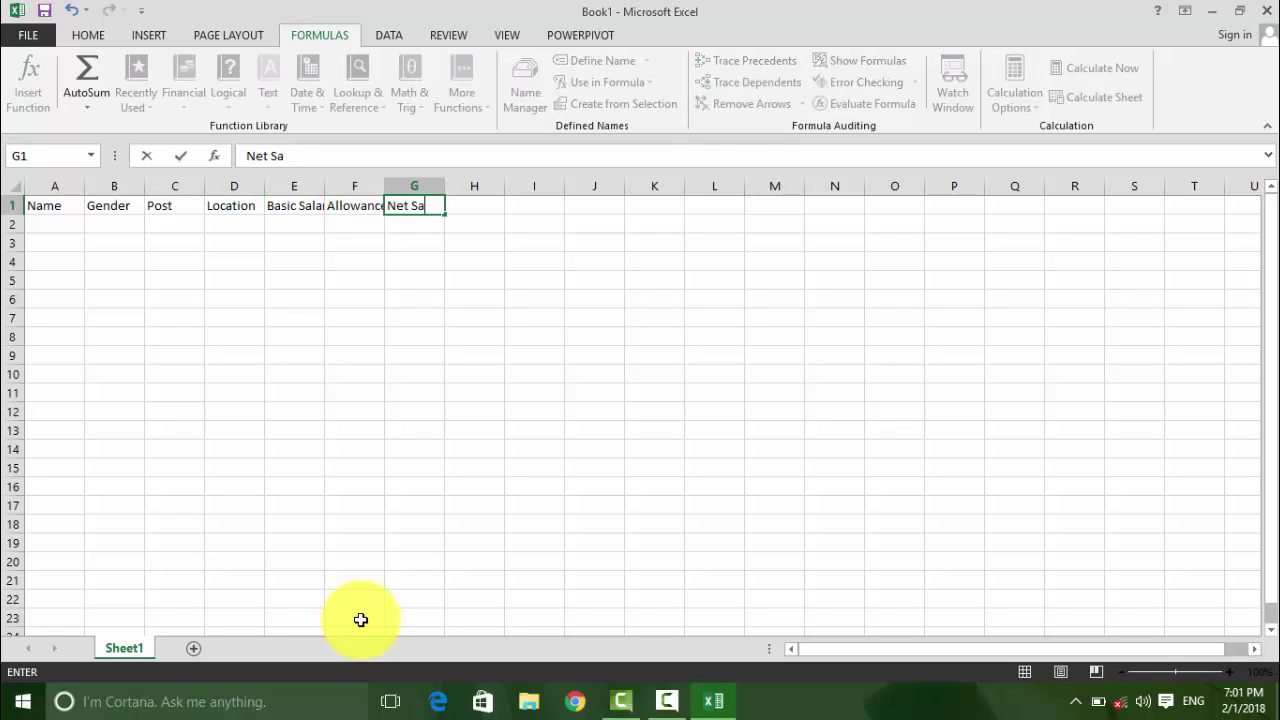
key(Return)
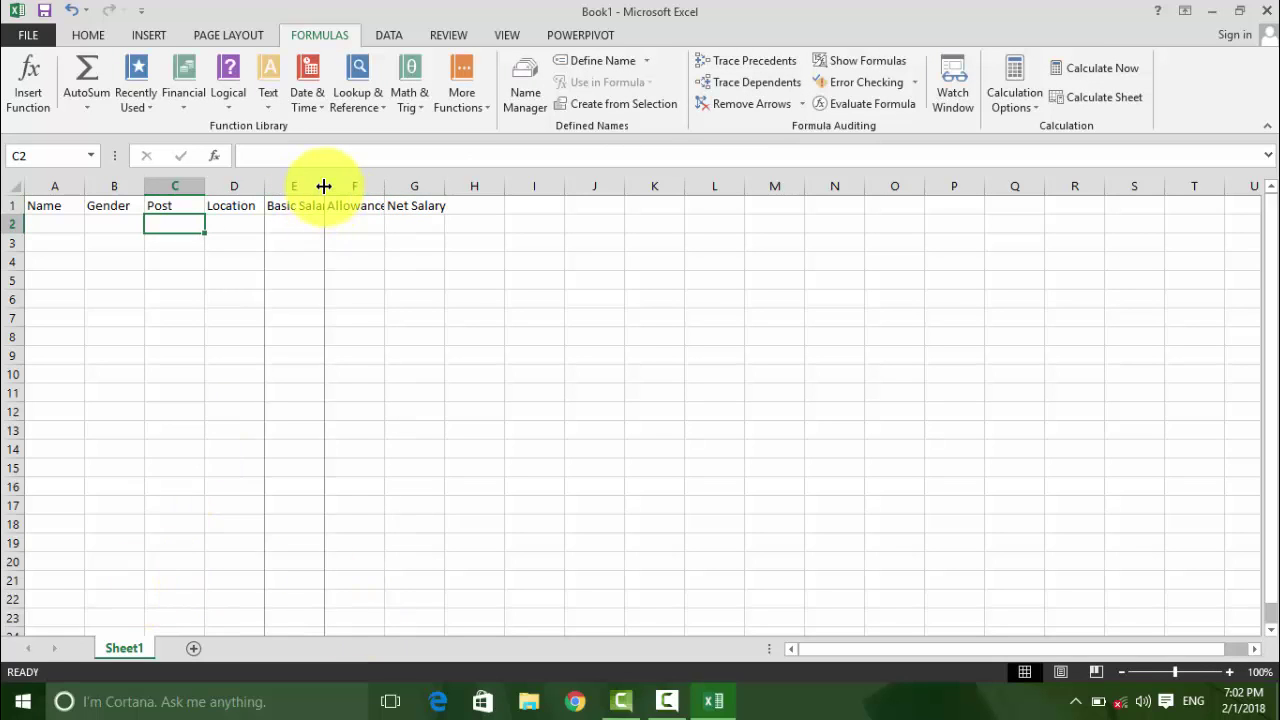
double_click(324, 186)
double_click(398, 186)
double_click(466, 186)
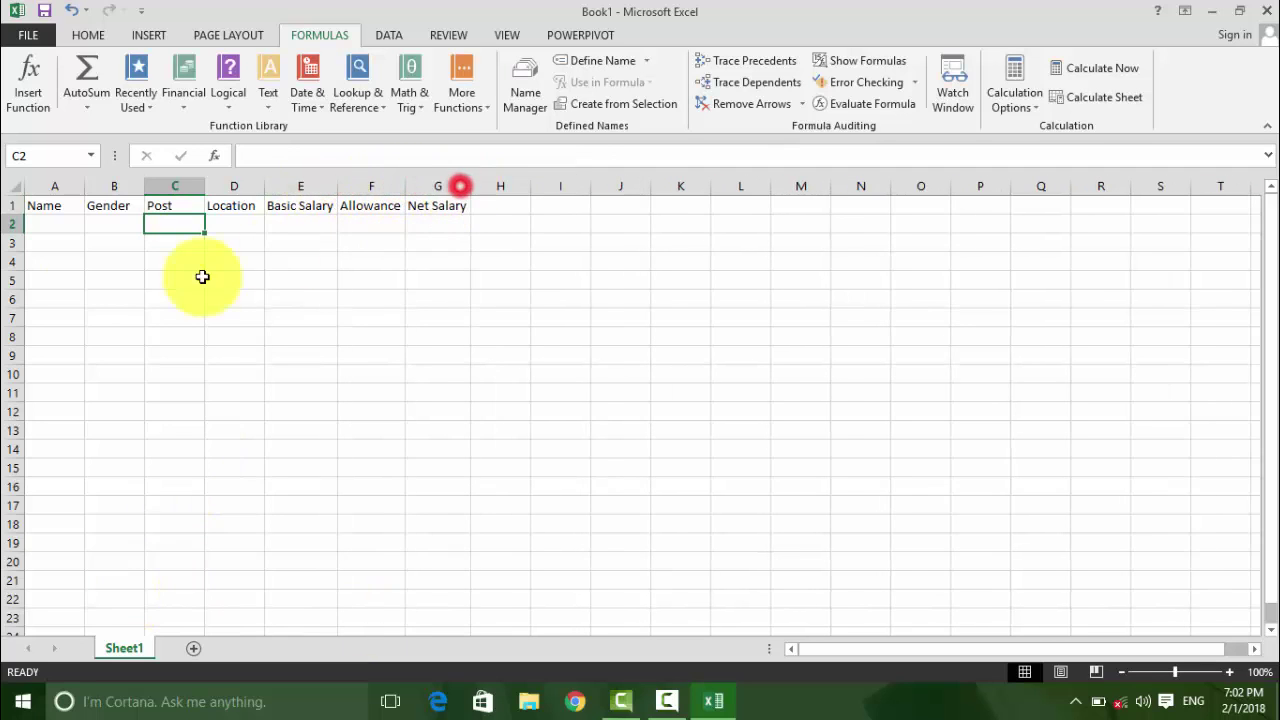
Step: Apply all borders to the table range A1:G21
drag(55, 206, 452, 582)
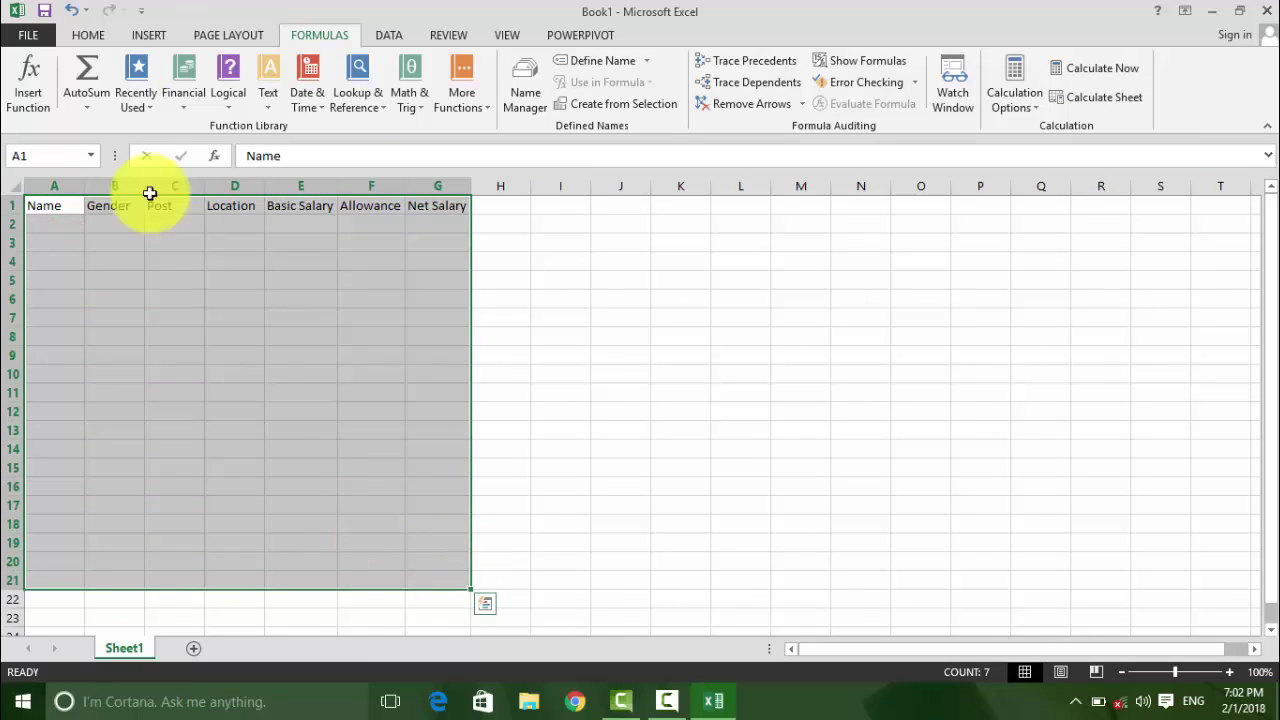
click(88, 36)
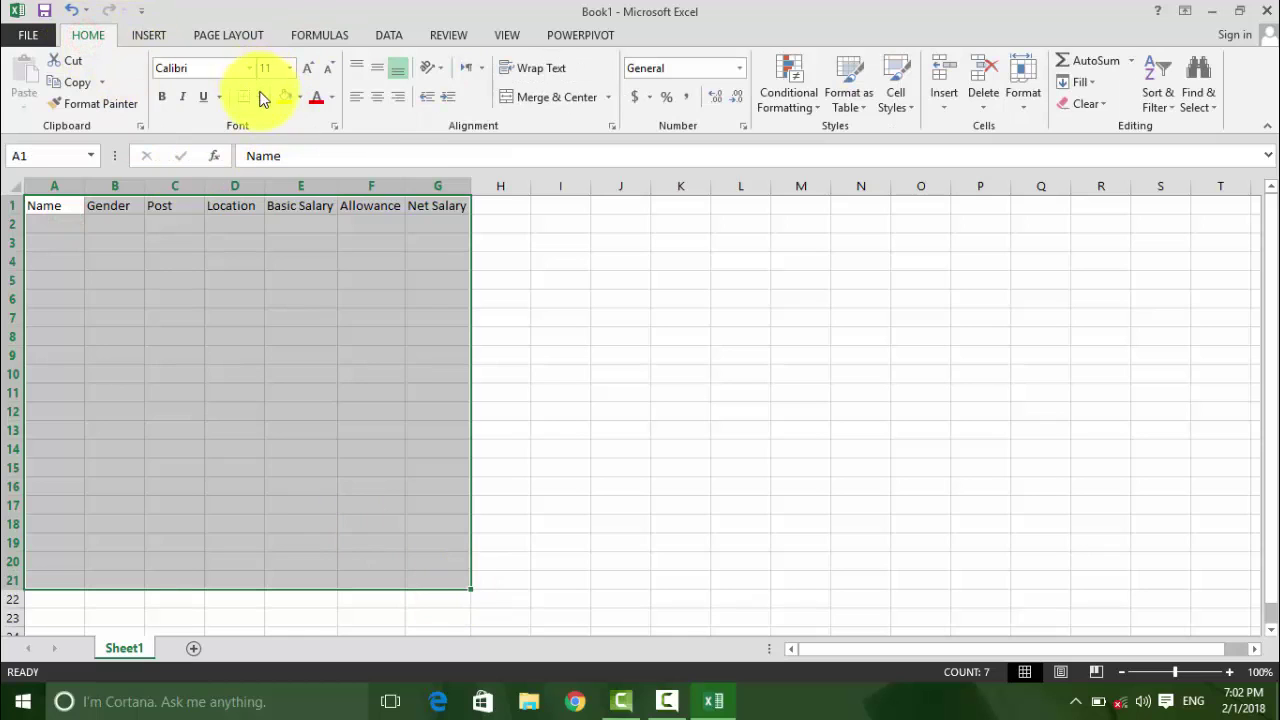
click(259, 96)
click(276, 262)
click(134, 320)
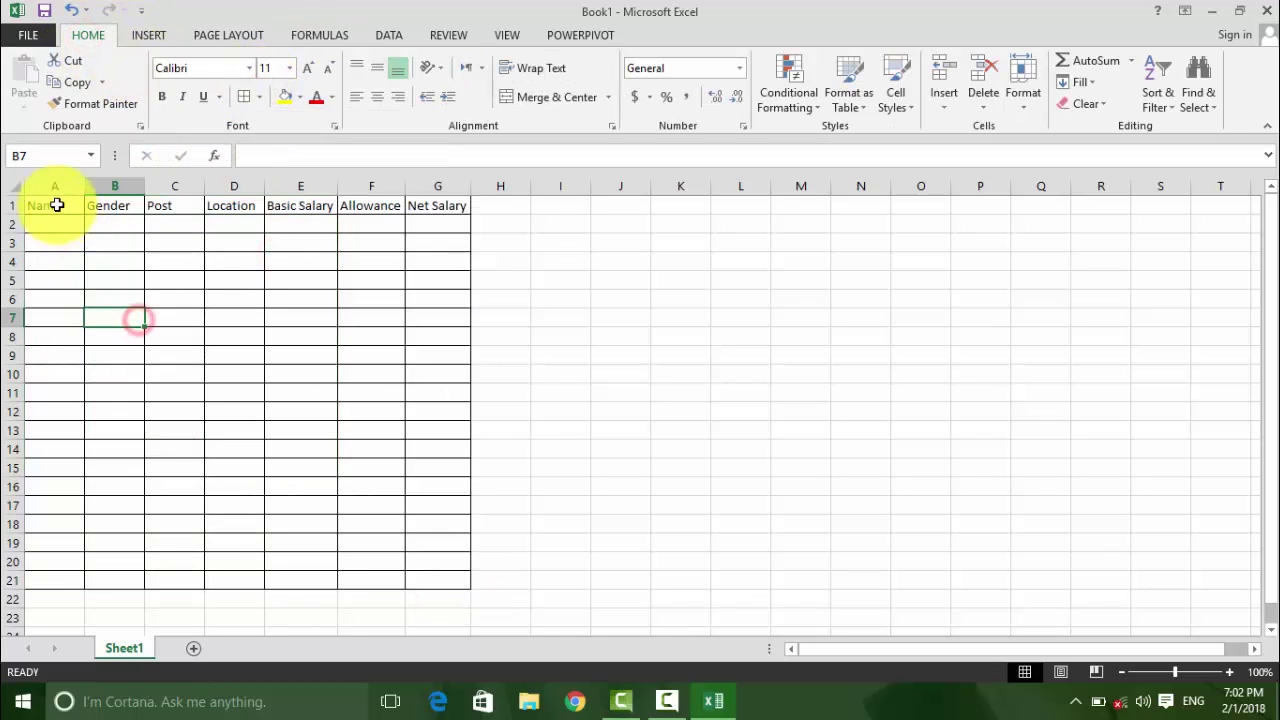
Step: Make the A1:G1 header row yellow-filled, centred and bold
drag(50, 205, 422, 198)
click(300, 97)
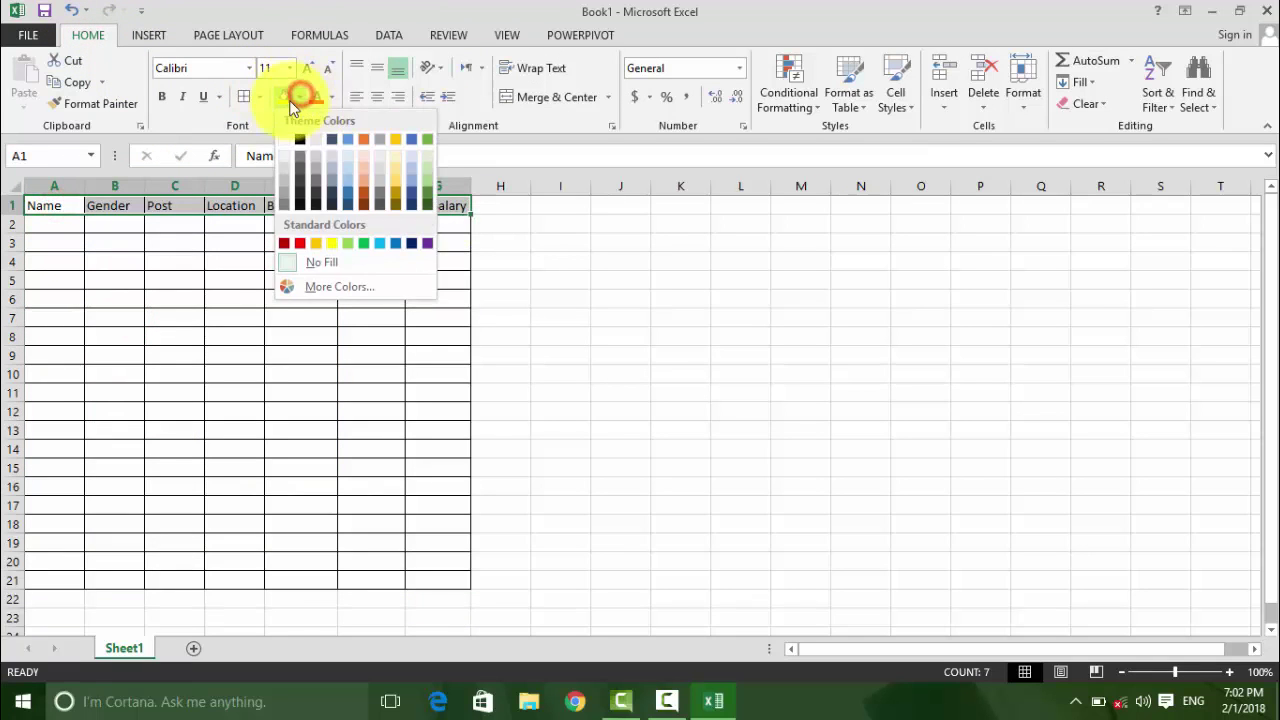
click(331, 243)
click(377, 97)
click(161, 96)
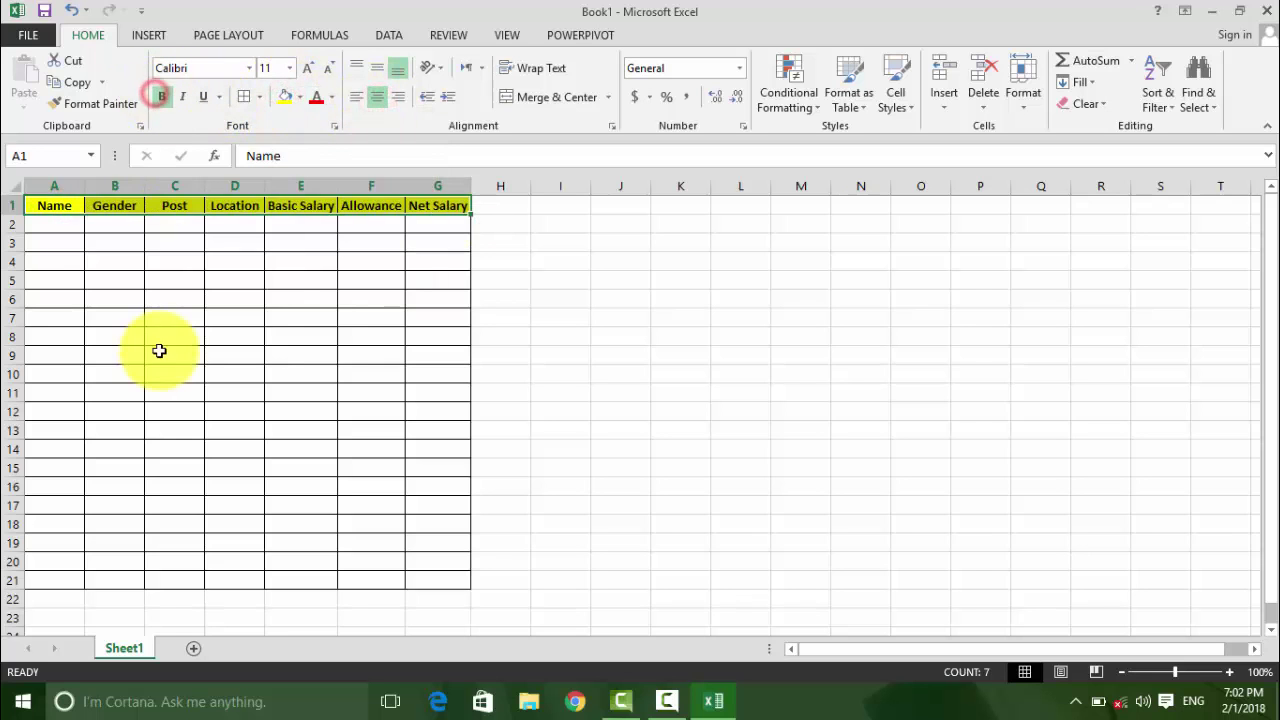
click(167, 345)
scroll(160, 345, up, 5)
scroll(157, 350, down, 4)
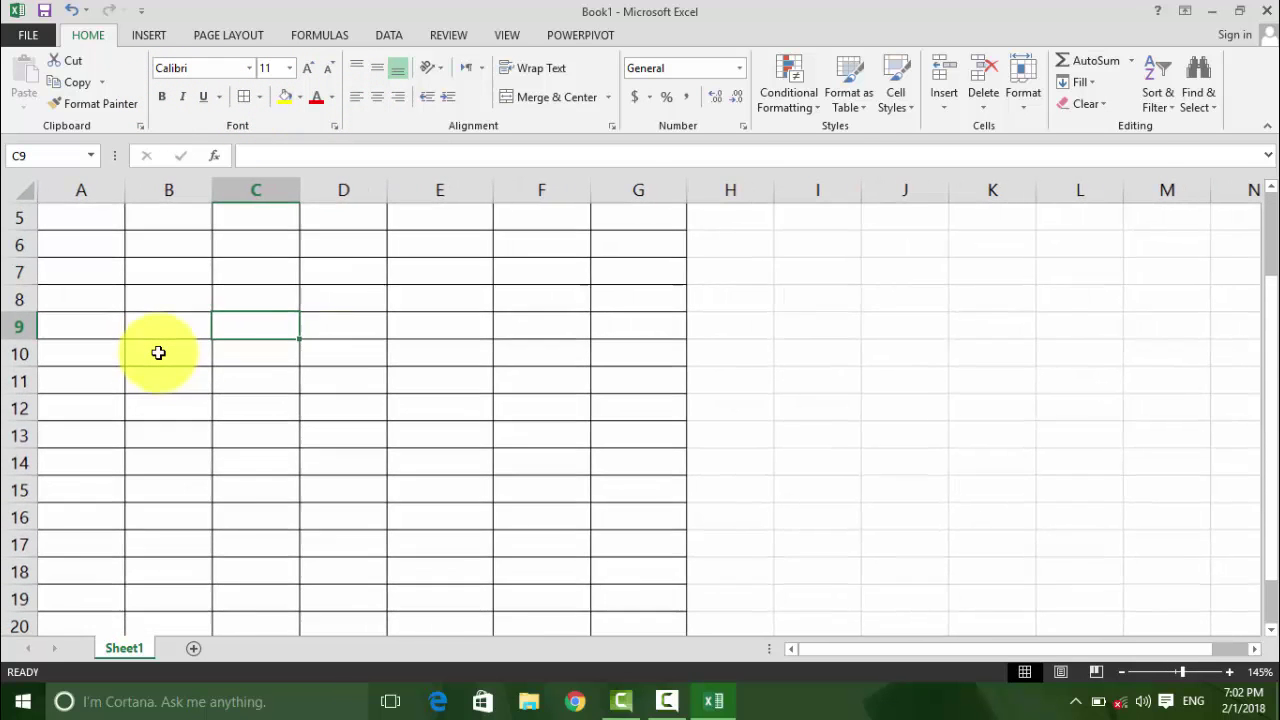
scroll(86, 210, up, 2)
scroll(86, 210, up, 1)
Step: Enter names Inam, Asad, Asim, Amir, Kashif and Nouamn in A2:A7
click(90, 249)
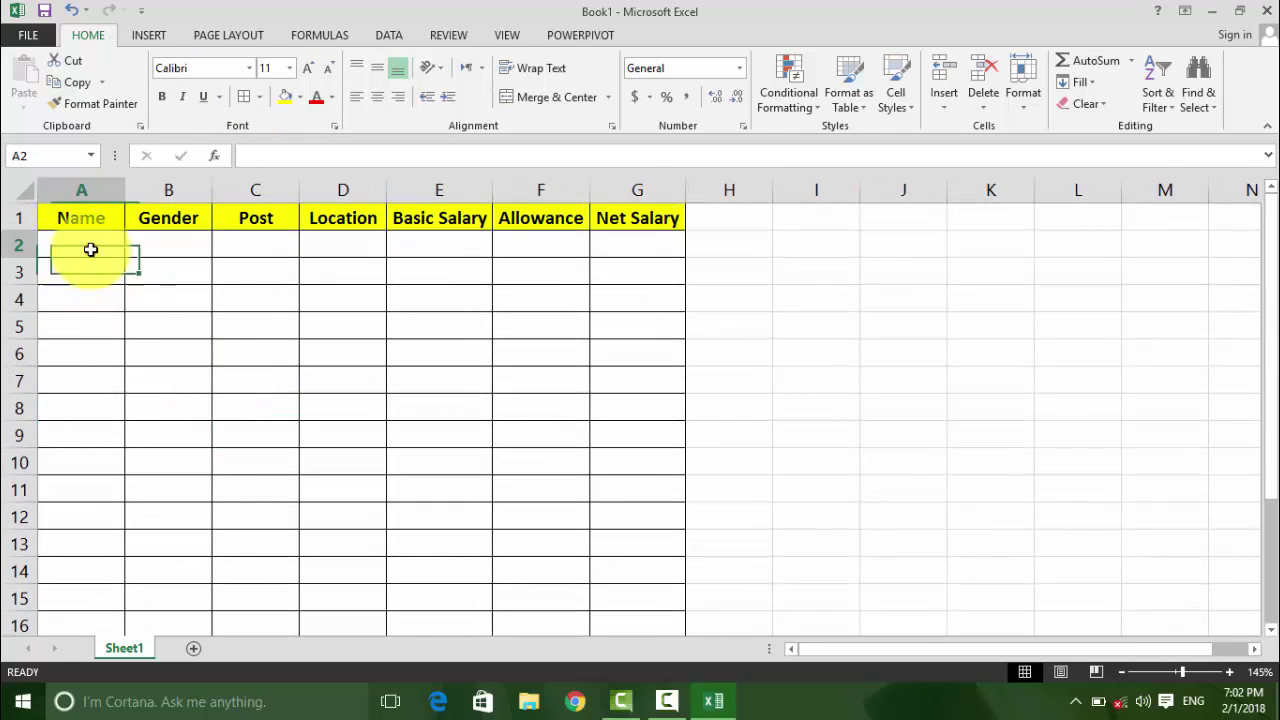
text(Inam)
key(Return)
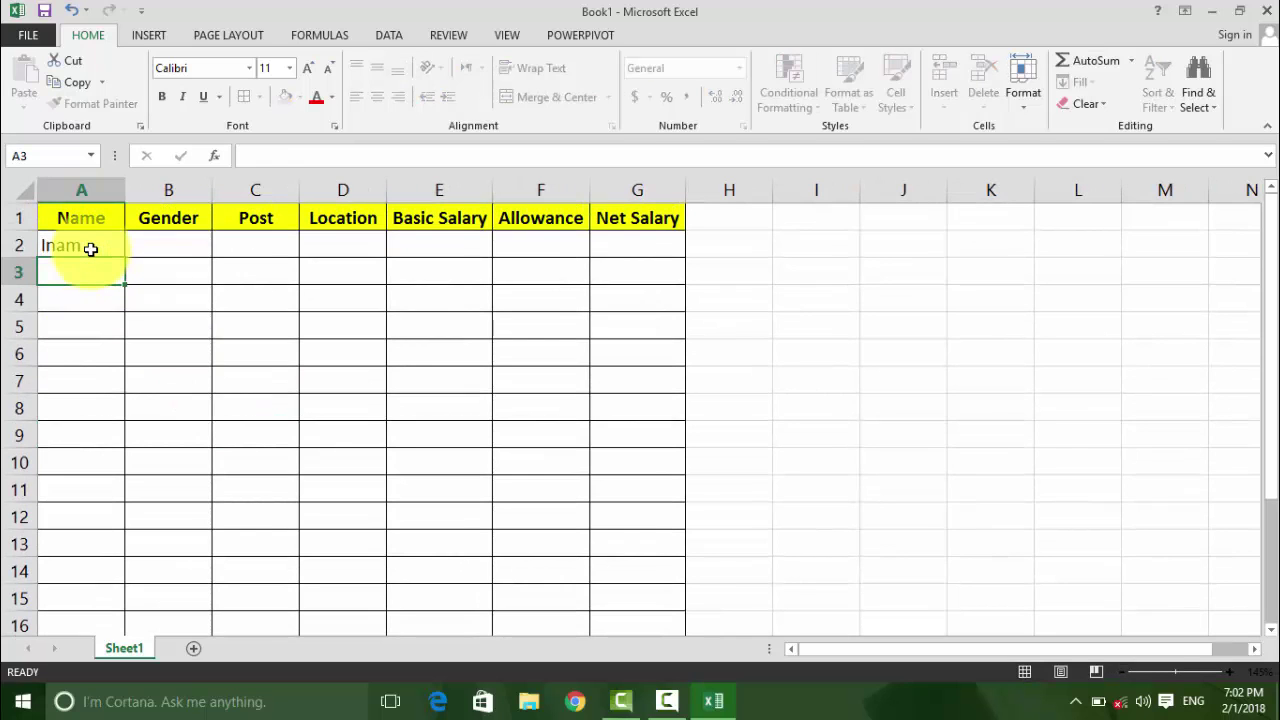
text(Asad)
key(Return)
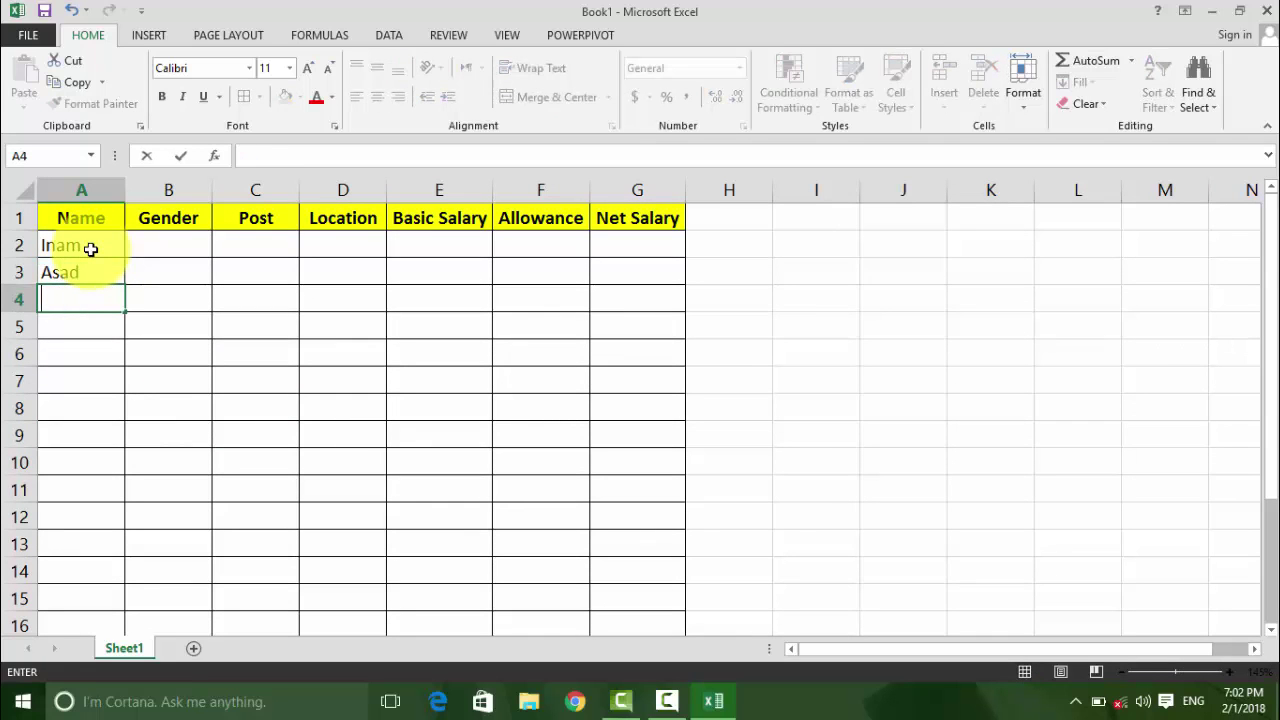
text(Asim)
key(Return)
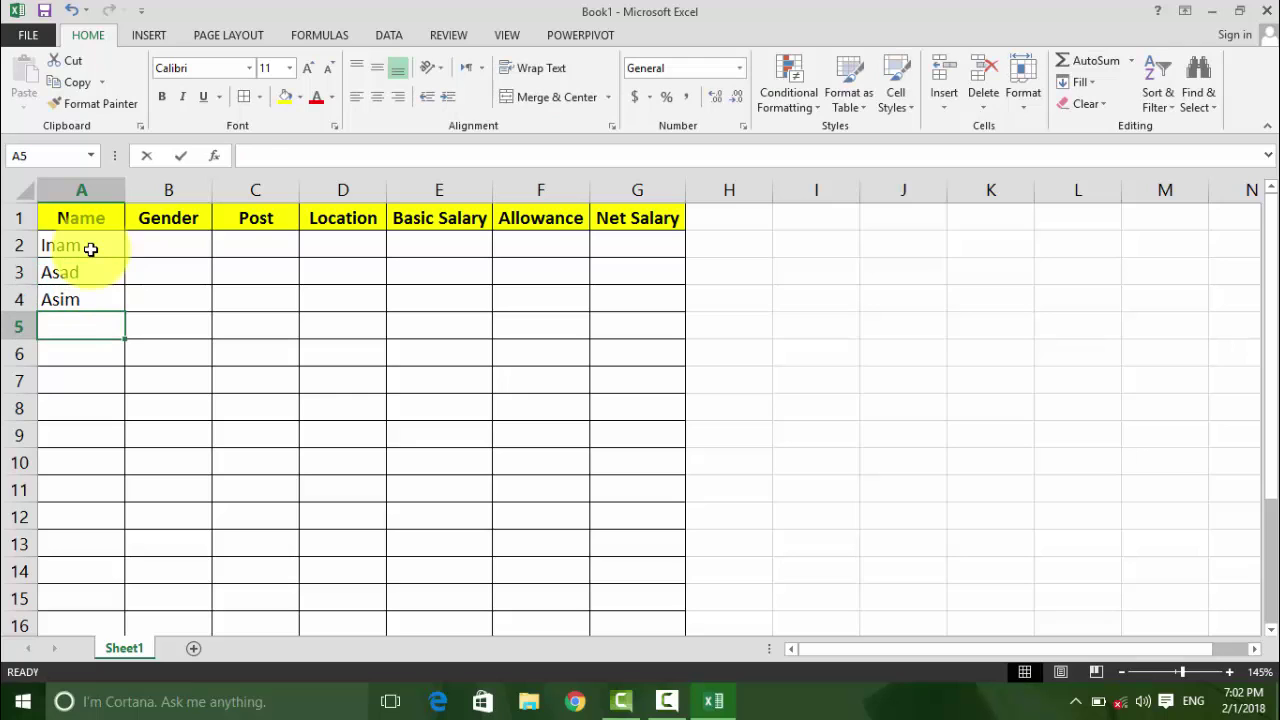
text(Amir)
key(Return)
text(Kashi)
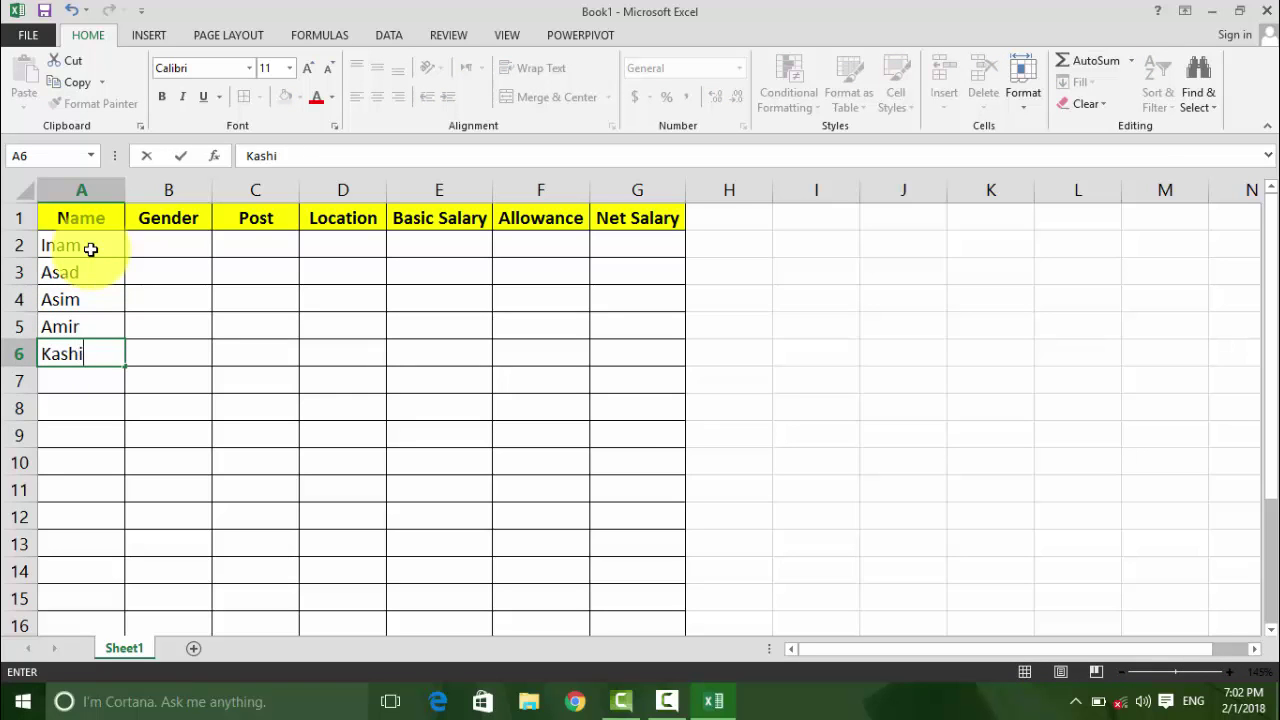
text(f)
key(Return)
text(N)
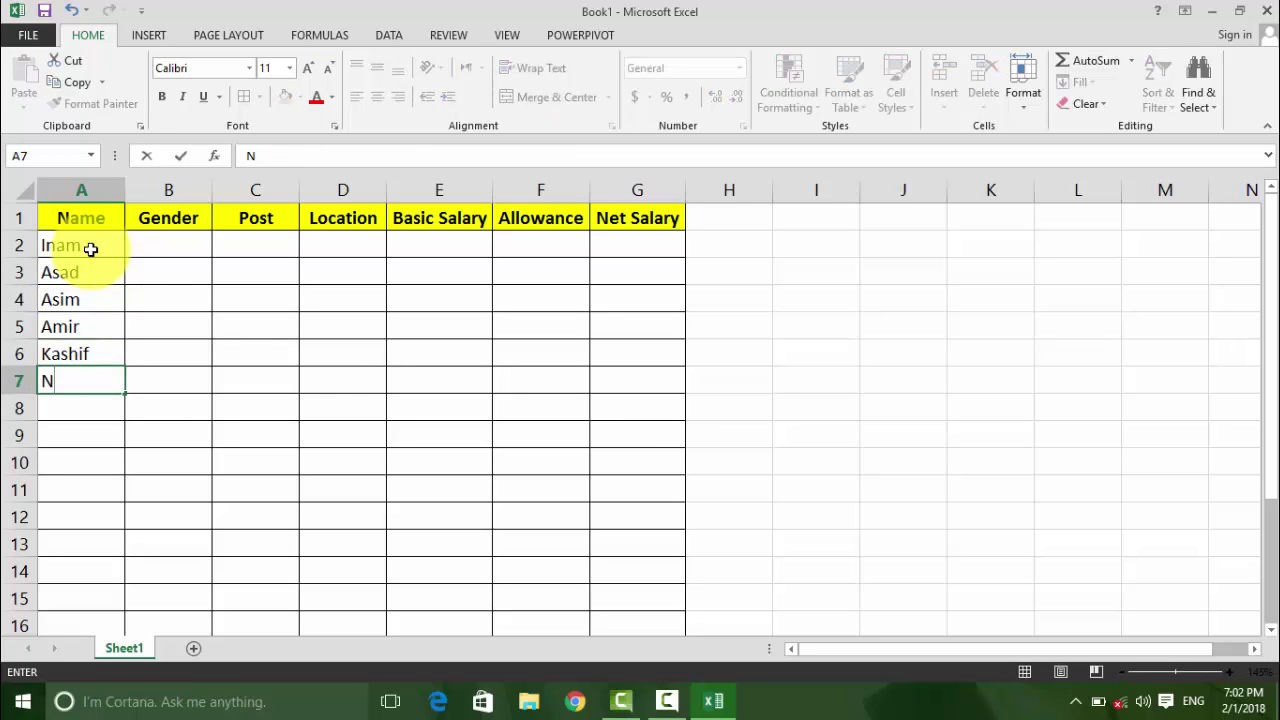
text(ouamn)
key(Return)
Step: Correct the misspelled name in A7 so it reads Nouman
text(W)
key(ctrl+Return)
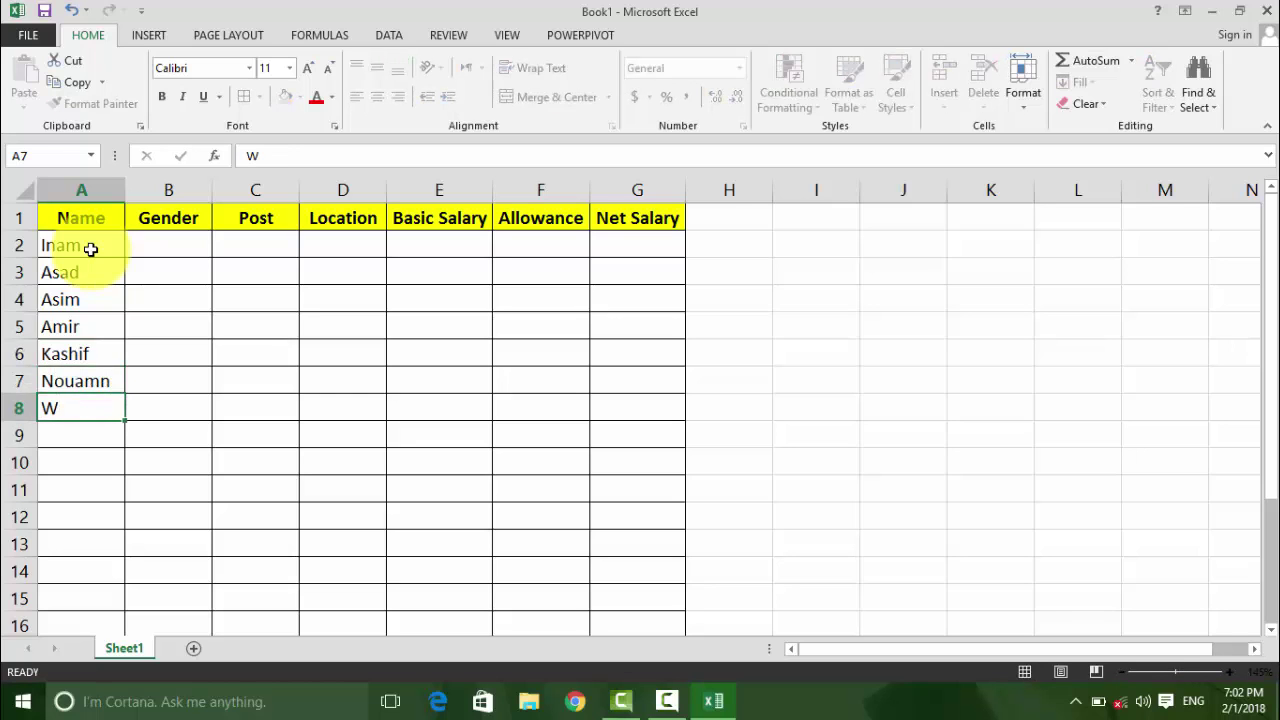
key(shift+Up)
text(Nouamn)
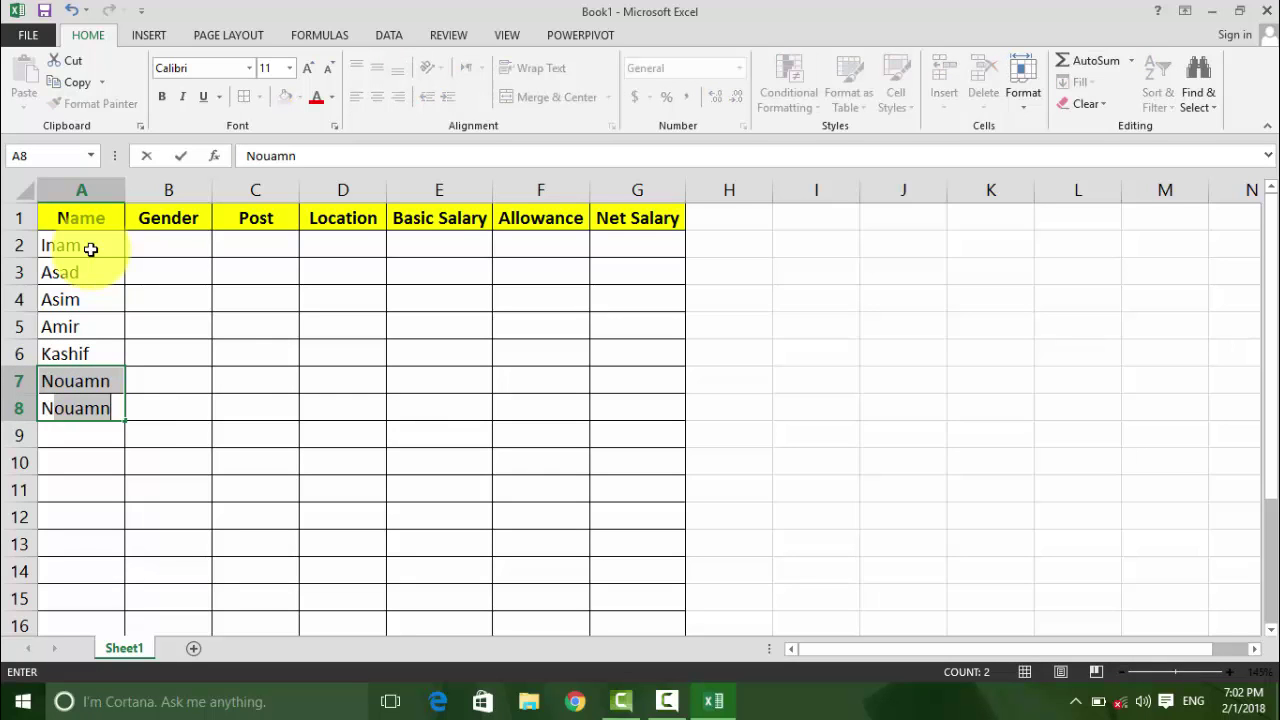
key(ctrl+Return)
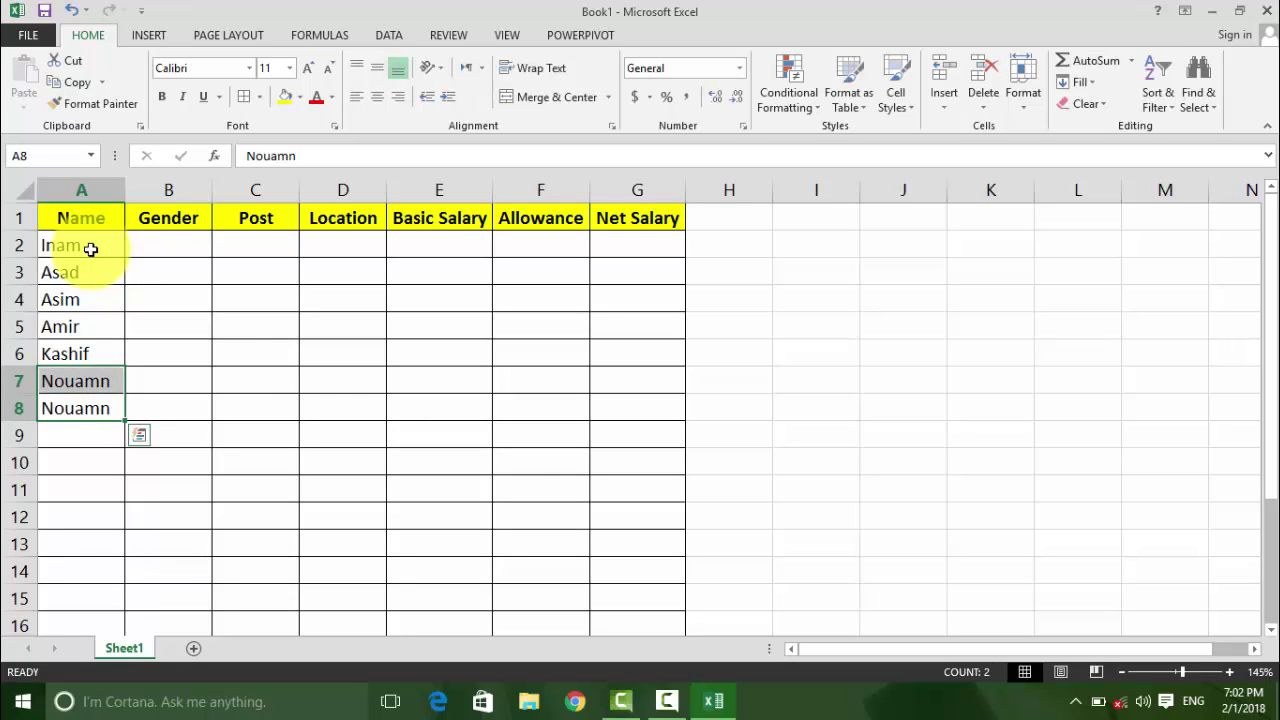
click(112, 383)
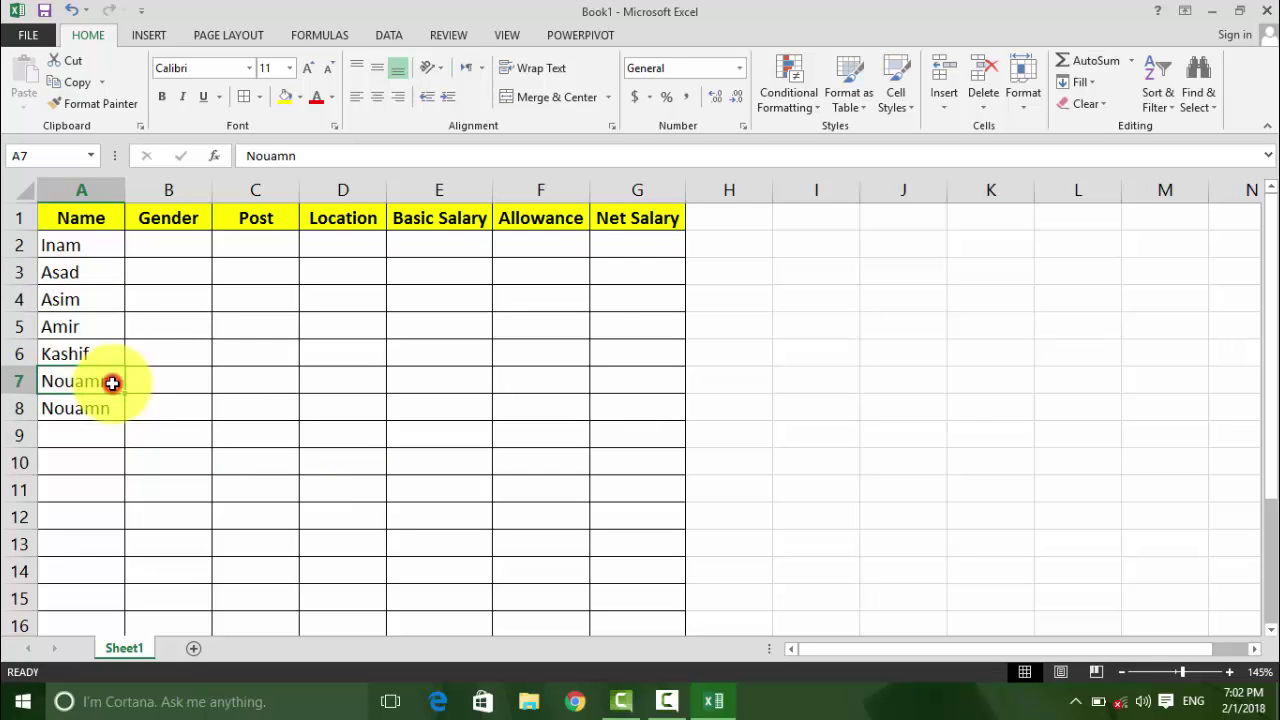
double_click(112, 383)
key(BackSpace)
key(BackSpace)
key(BackSpace)
text(man)
key(Return)
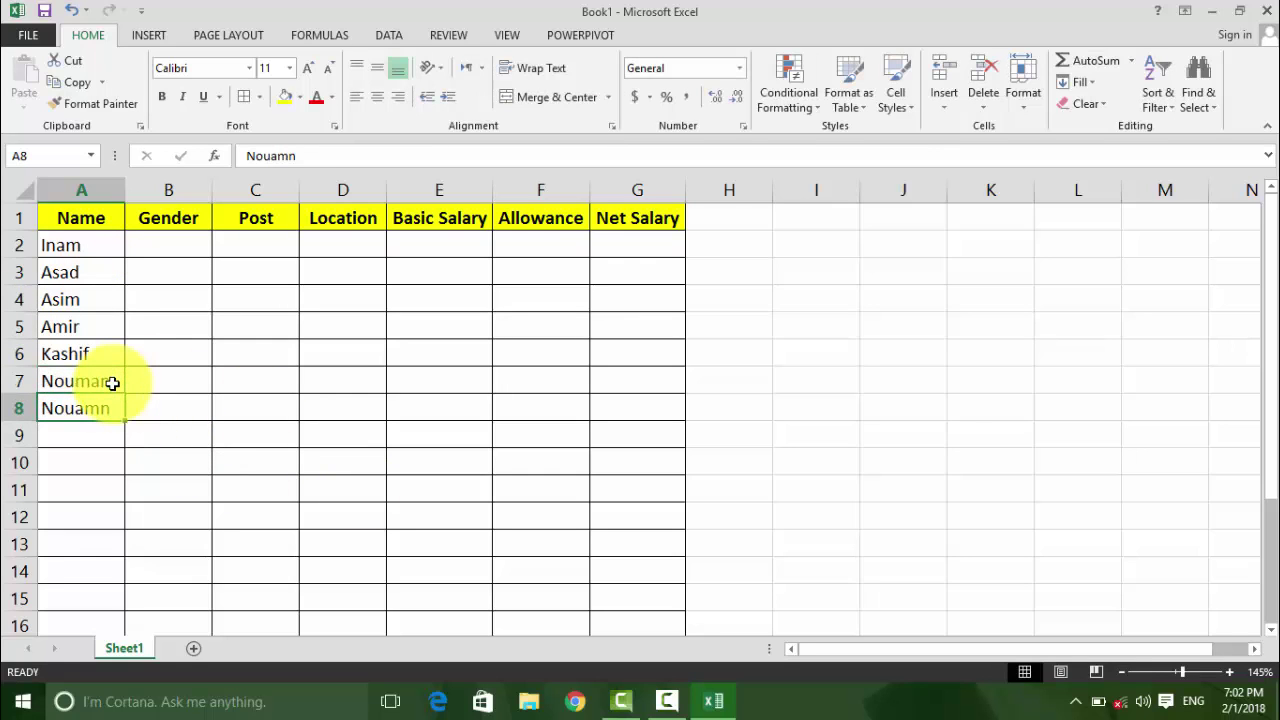
Step: Enter Tayyab, Waleed and Maryam in A8:A10, fixing the misspelled Maryam
text(Tayyab)
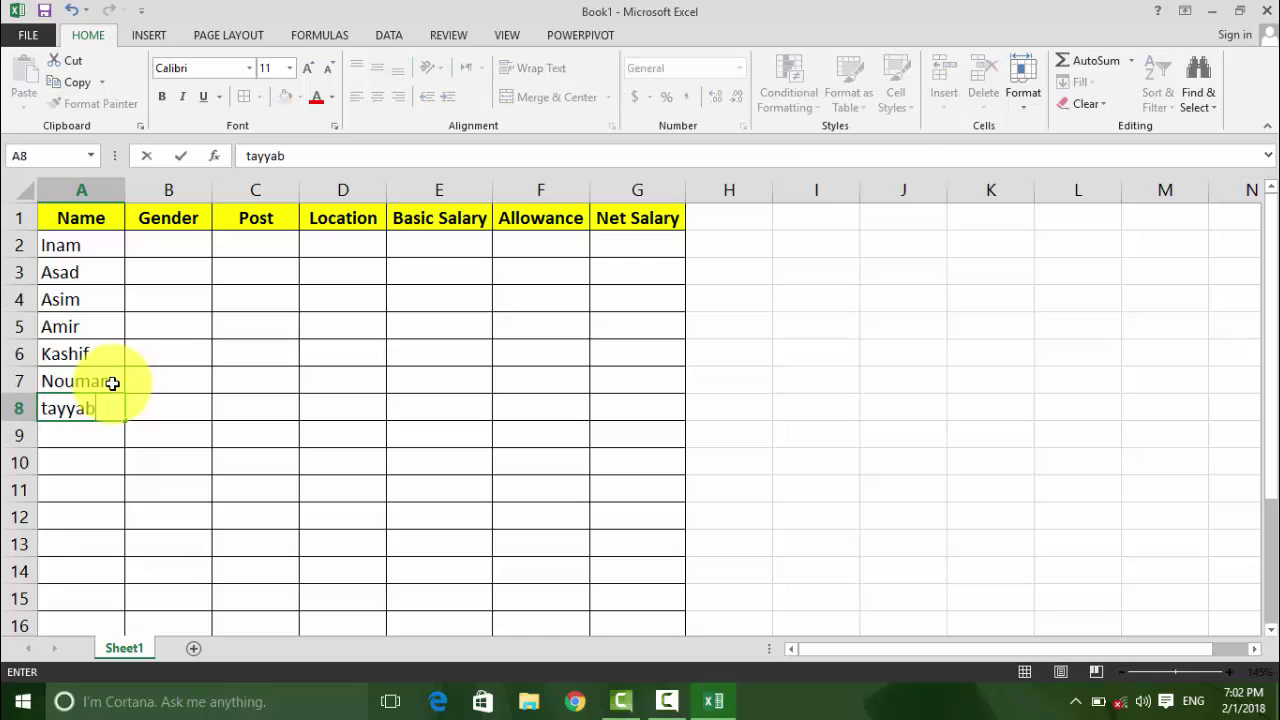
key(BackSpace)
key(BackSpace)
key(BackSpace)
key(BackSpace)
text(ayyab)
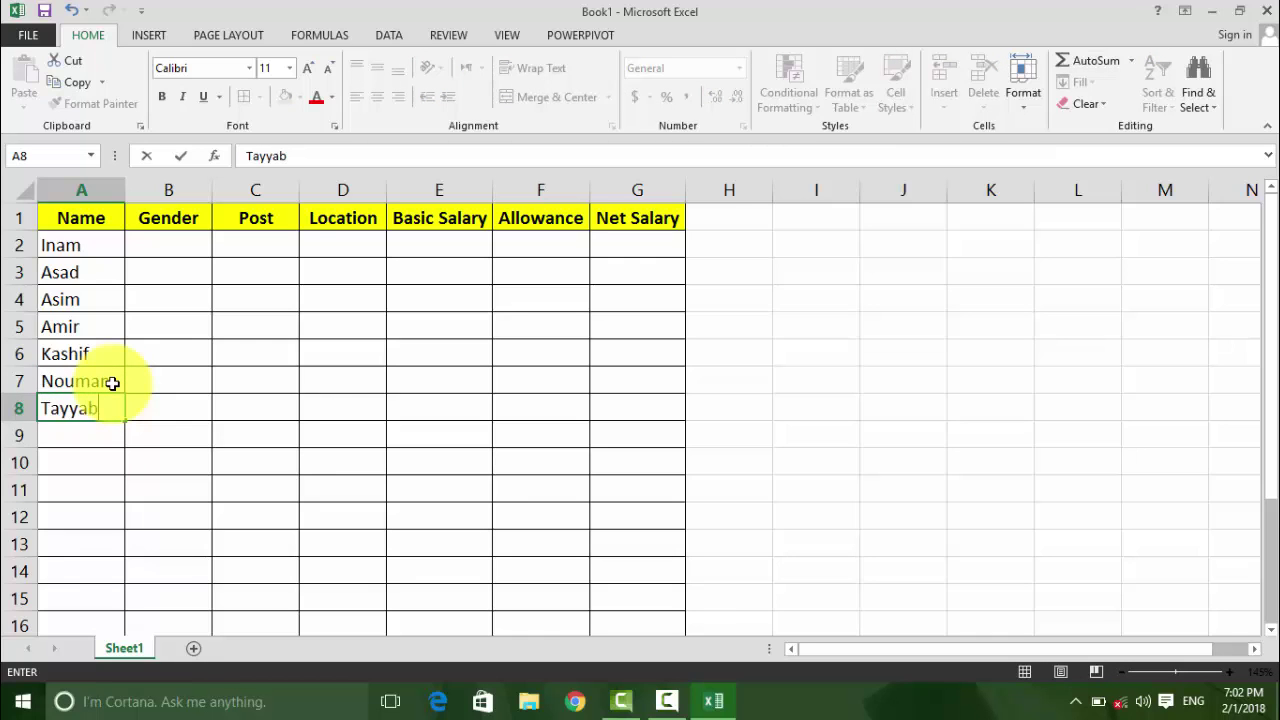
key(Return)
text(Waleed)
key(Return)
text(M)
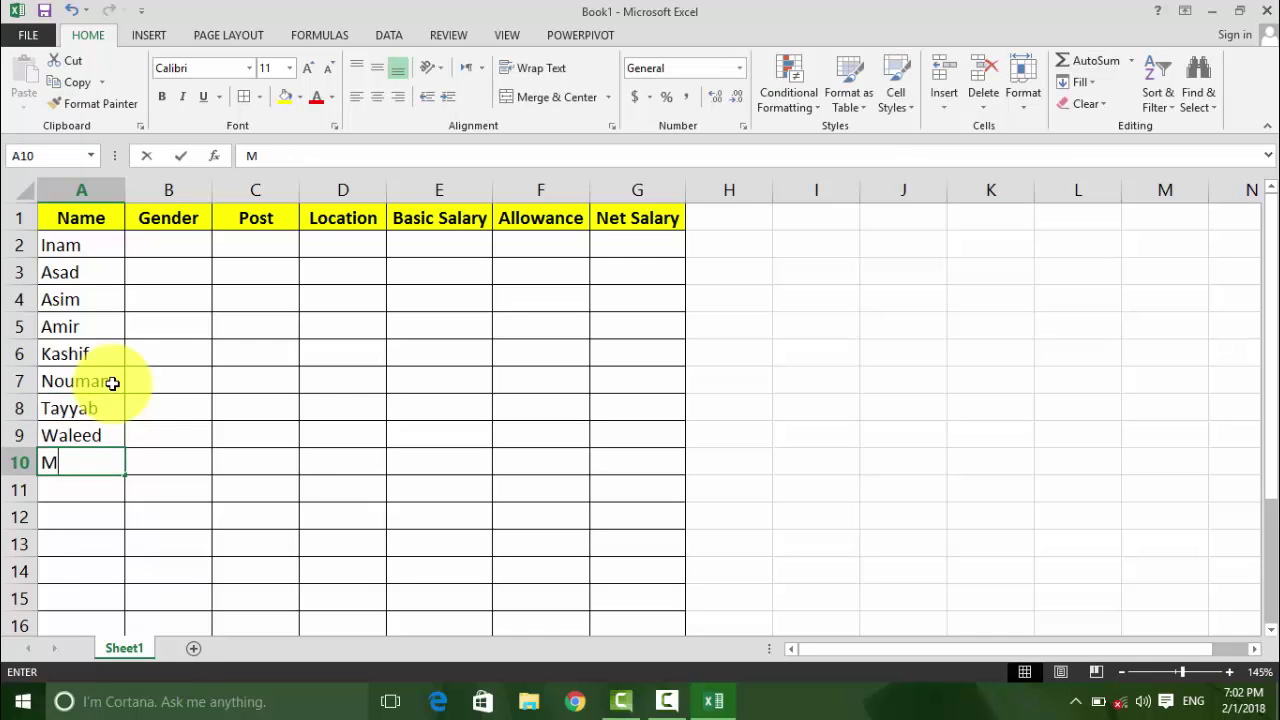
text(ayam)
key(Return)
text(==)
key(Up)
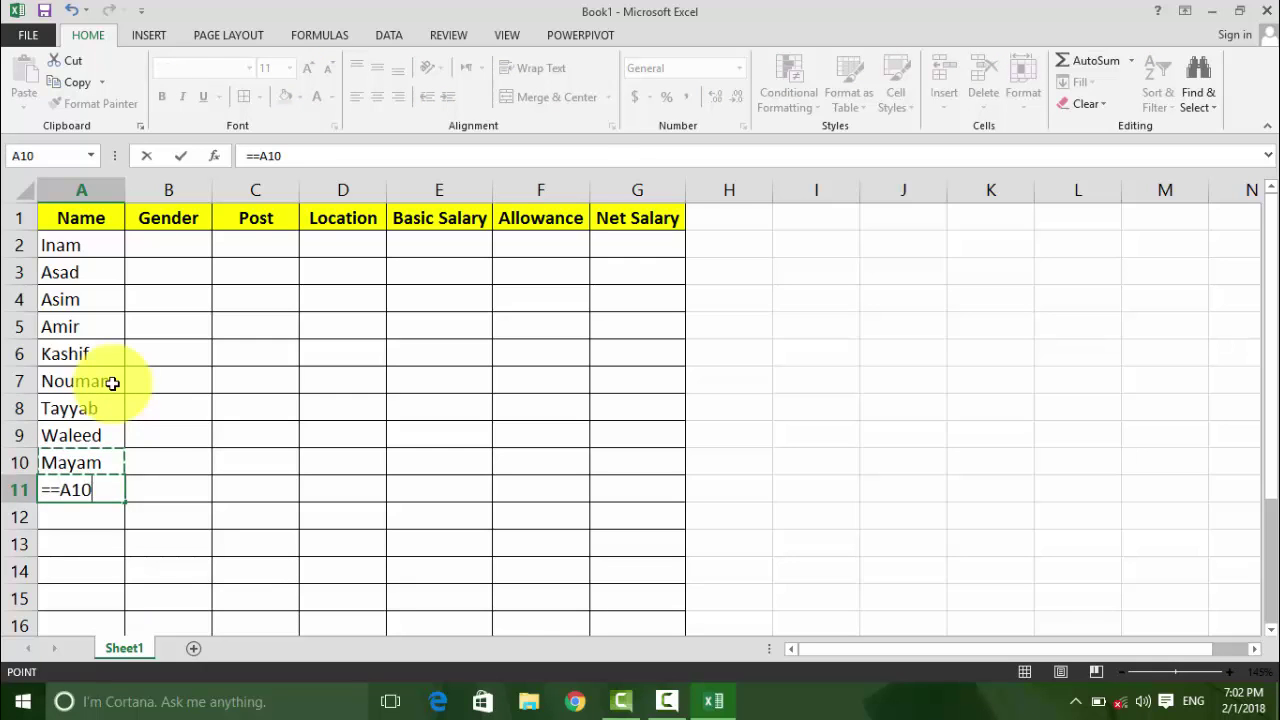
key(BackSpace)
key(BackSpace)
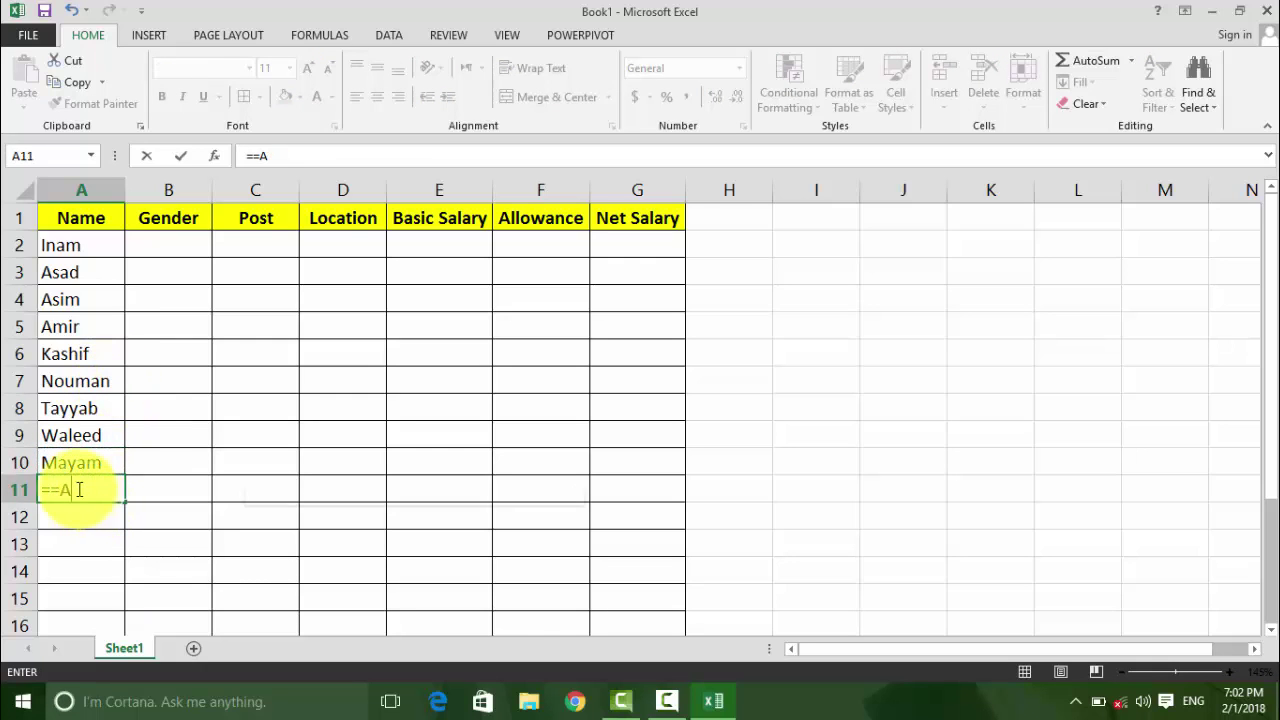
key(Escape)
click(72, 464)
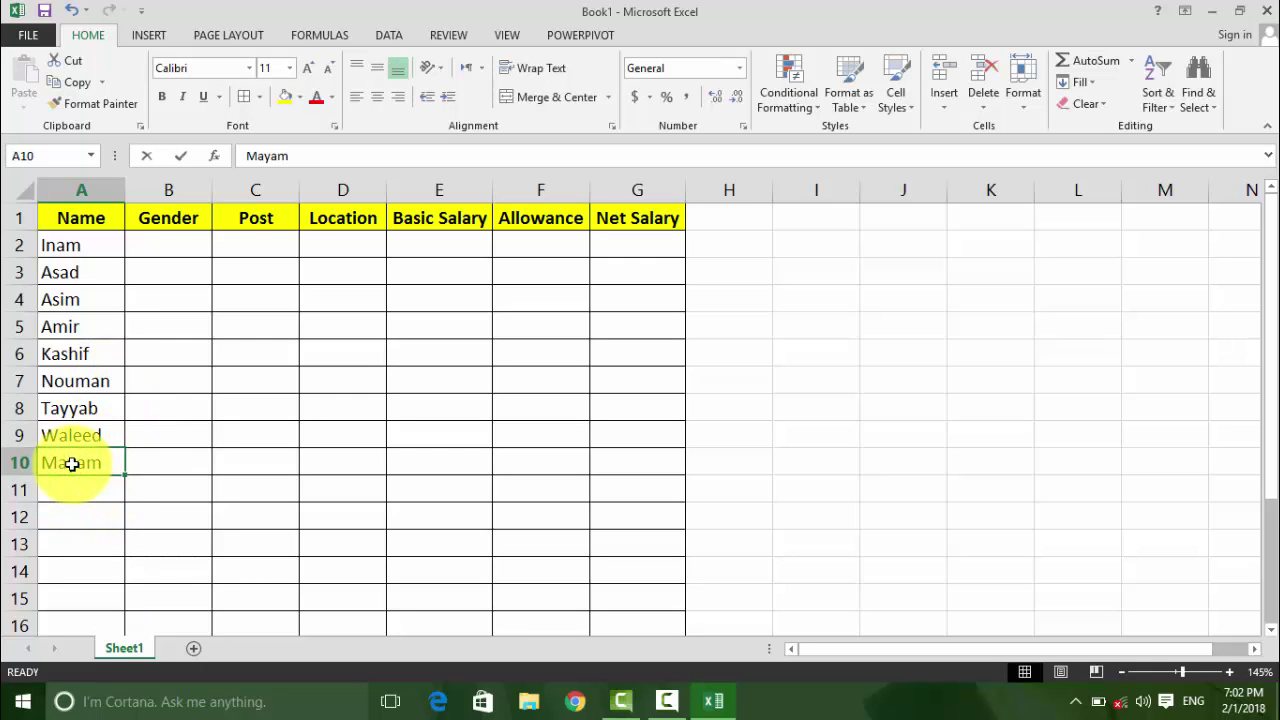
text(Maryam)
key(Return)
Step: Enter names Salma, Sidra, Zahida, Asya, Usman and Dawood in A11:A16
text(Sa)
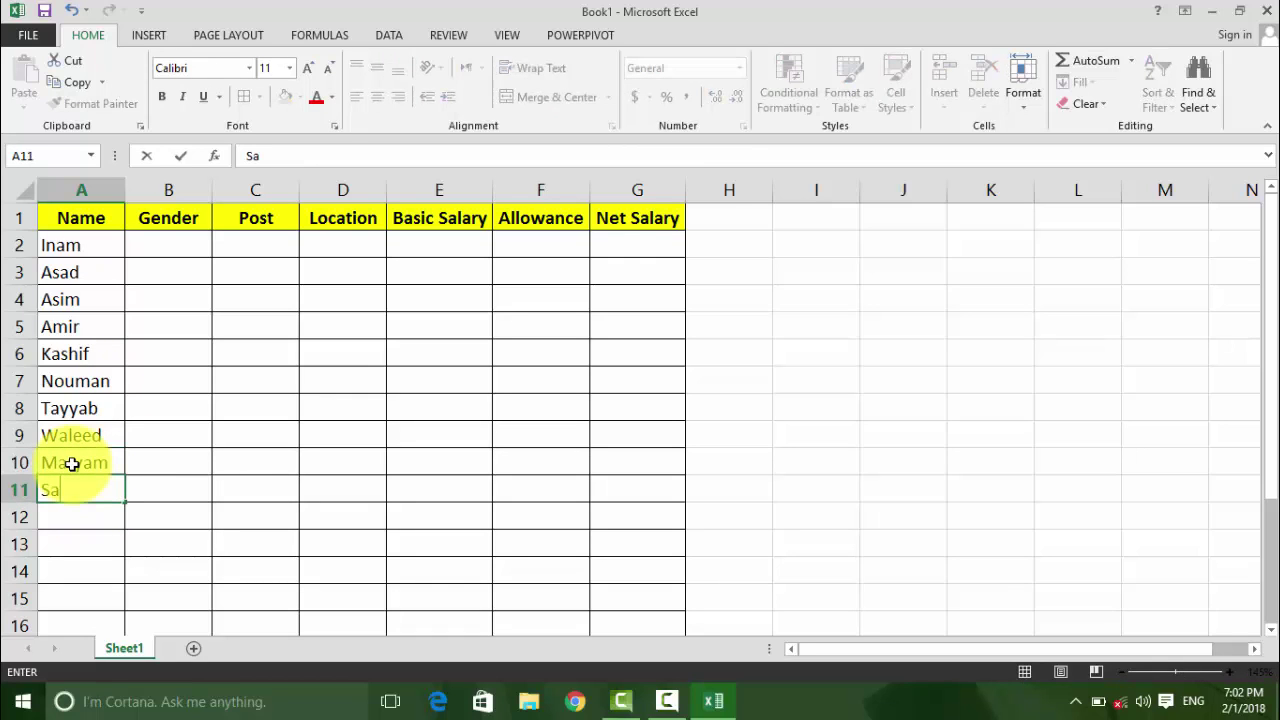
text(lma)
key(Return)
text(Sidra)
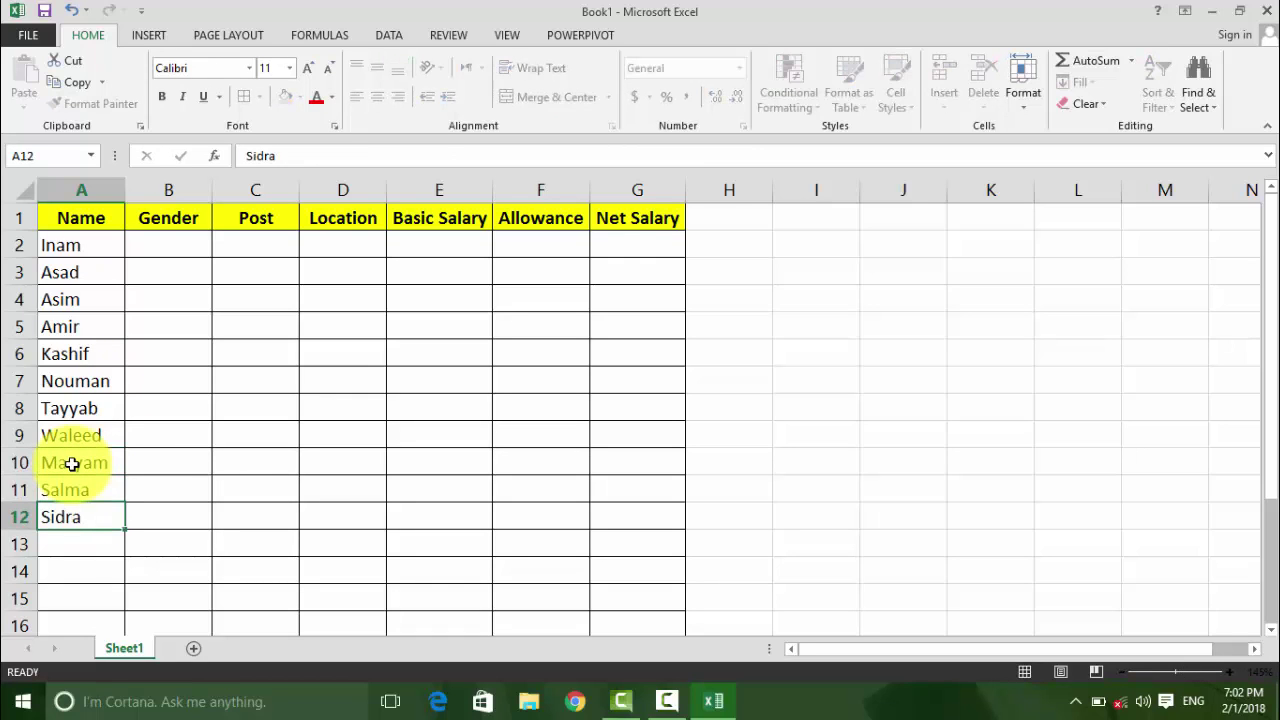
key(Return)
text(Zahida)
key(Return)
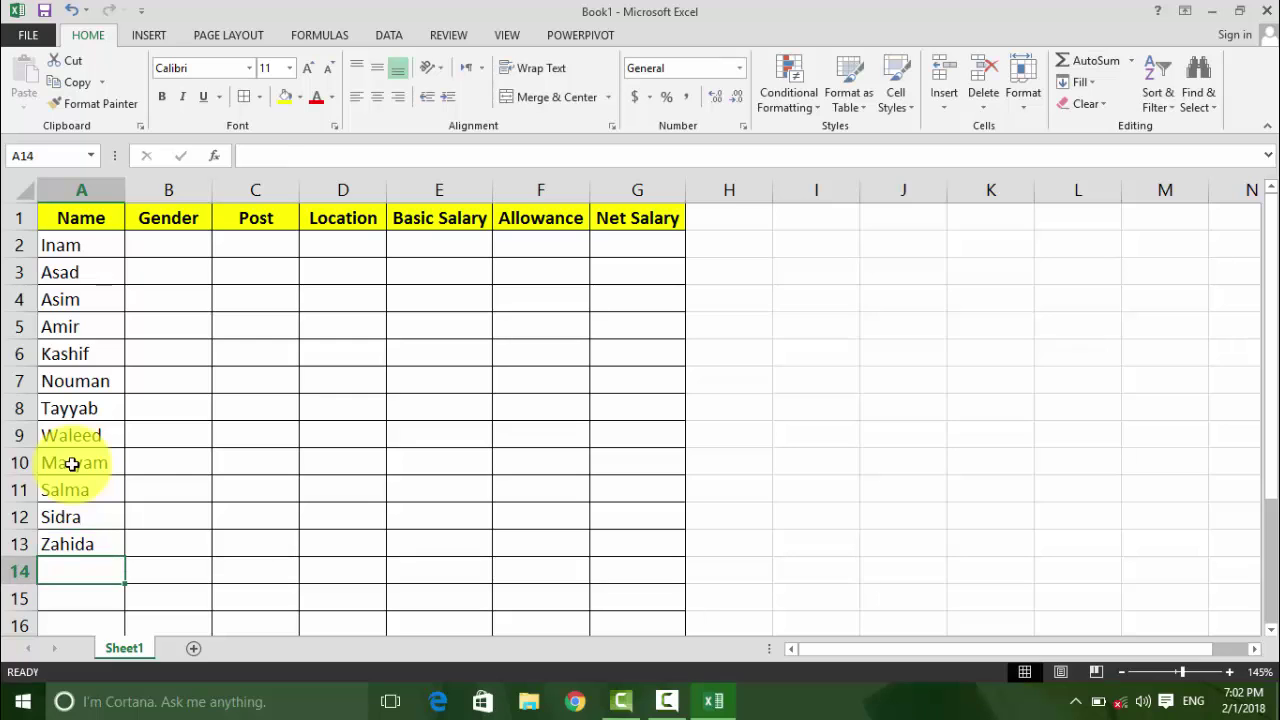
text(Asya)
key(Return)
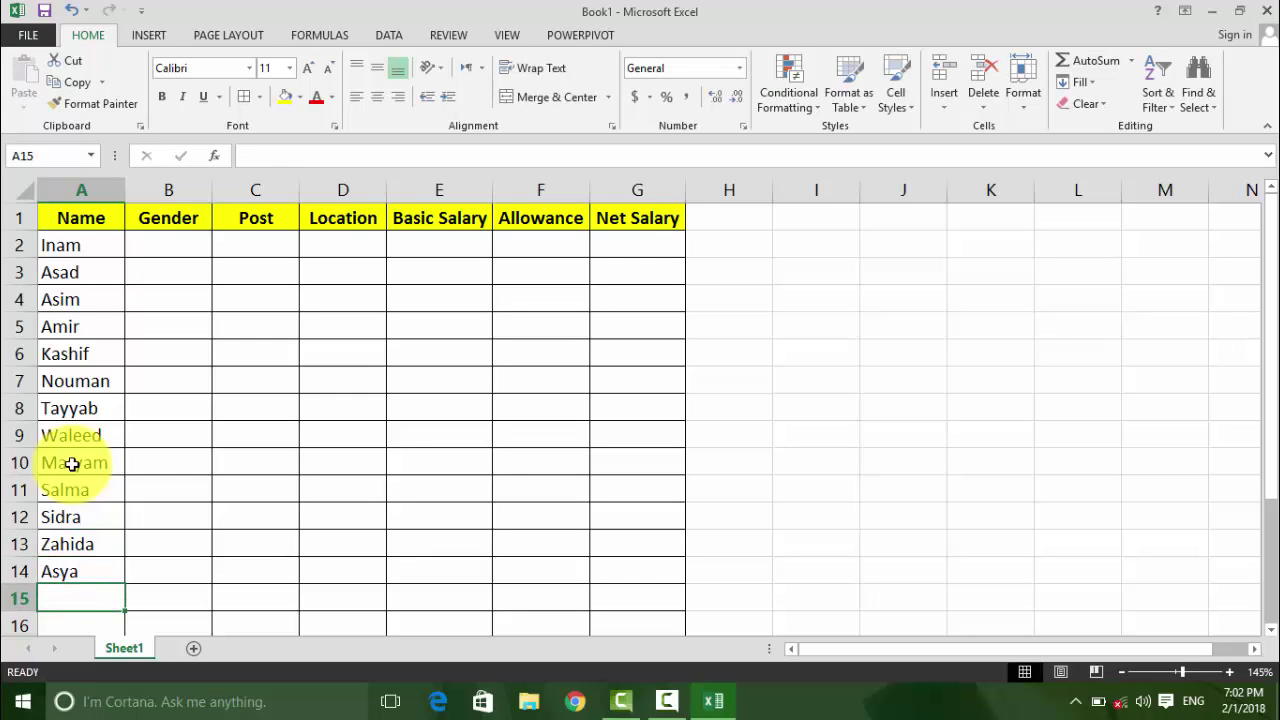
text(Usman)
key(Return)
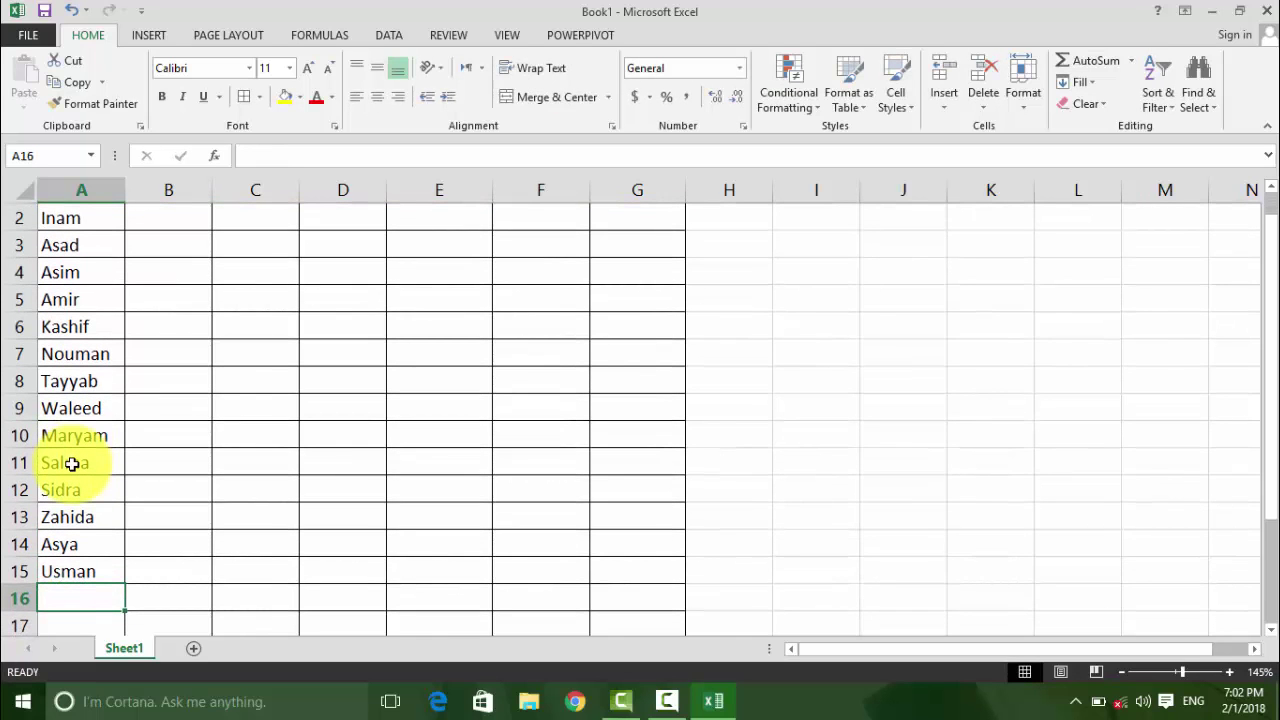
text(Daw)
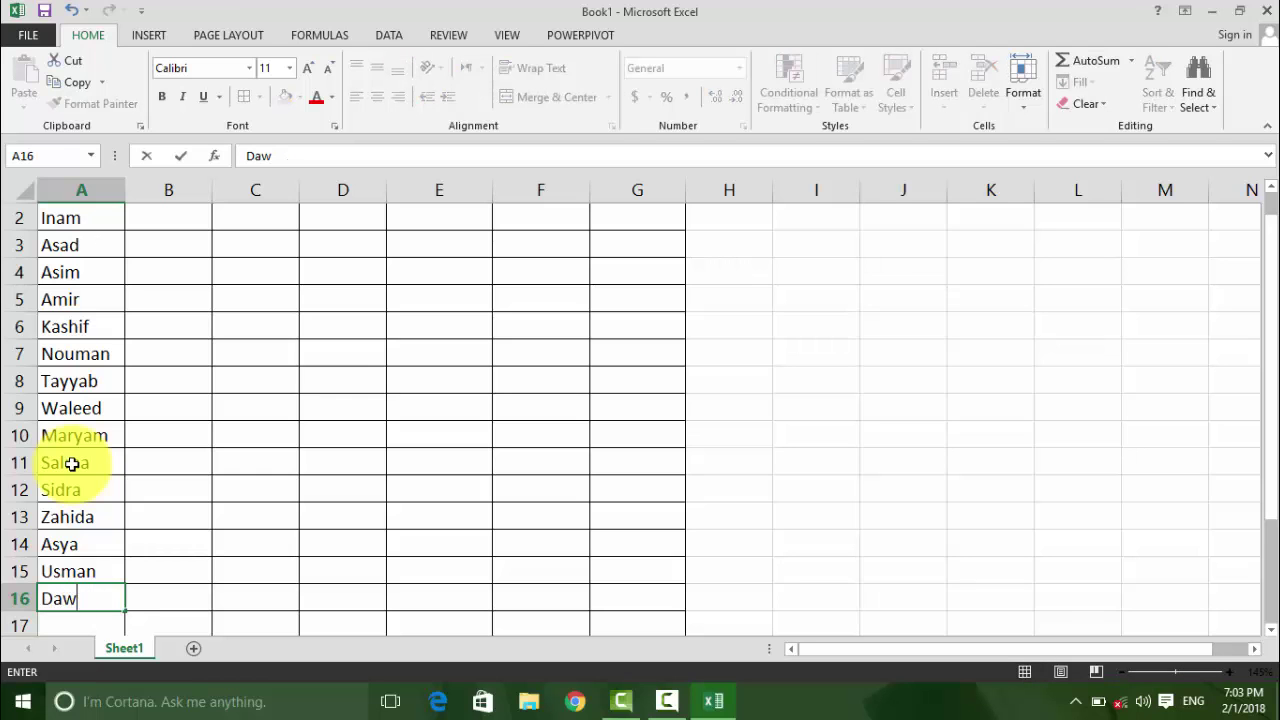
text(ood)
key(Return)
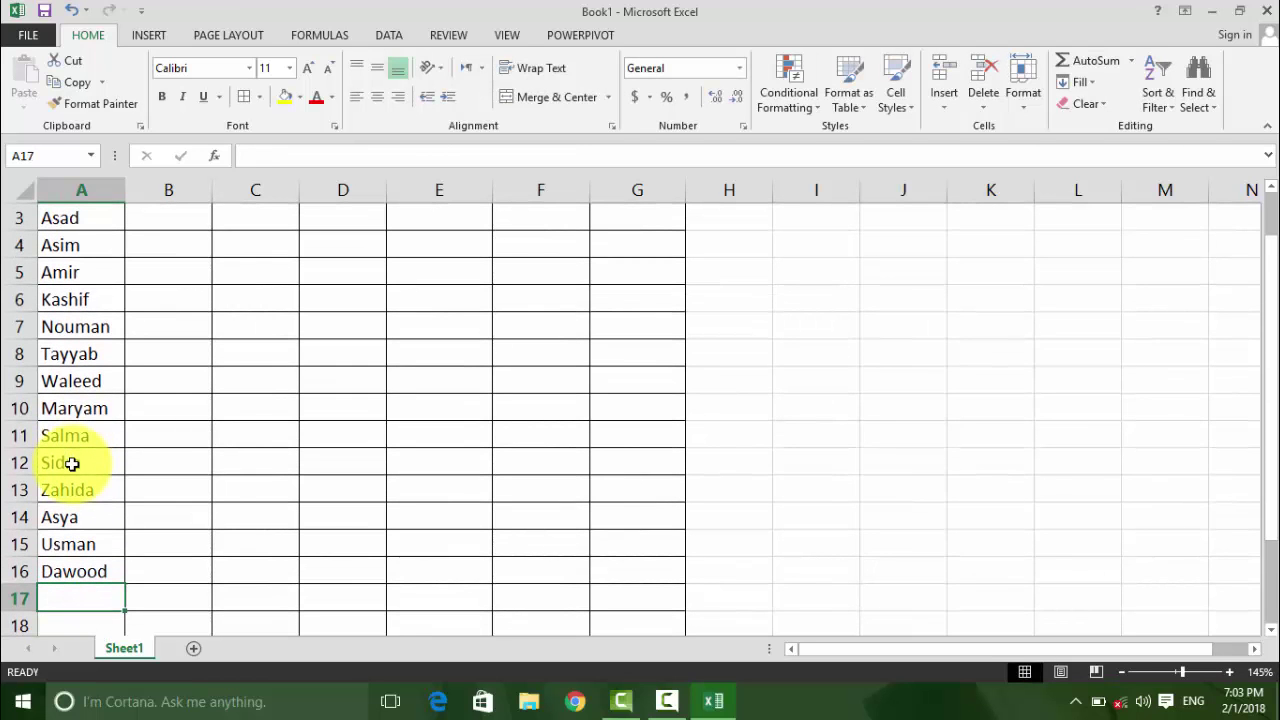
Step: Enter names Hilal, Jalal, Saa, Umar and Rahid in A17:A21
text(Hilal)
key(Return)
text(Jal)
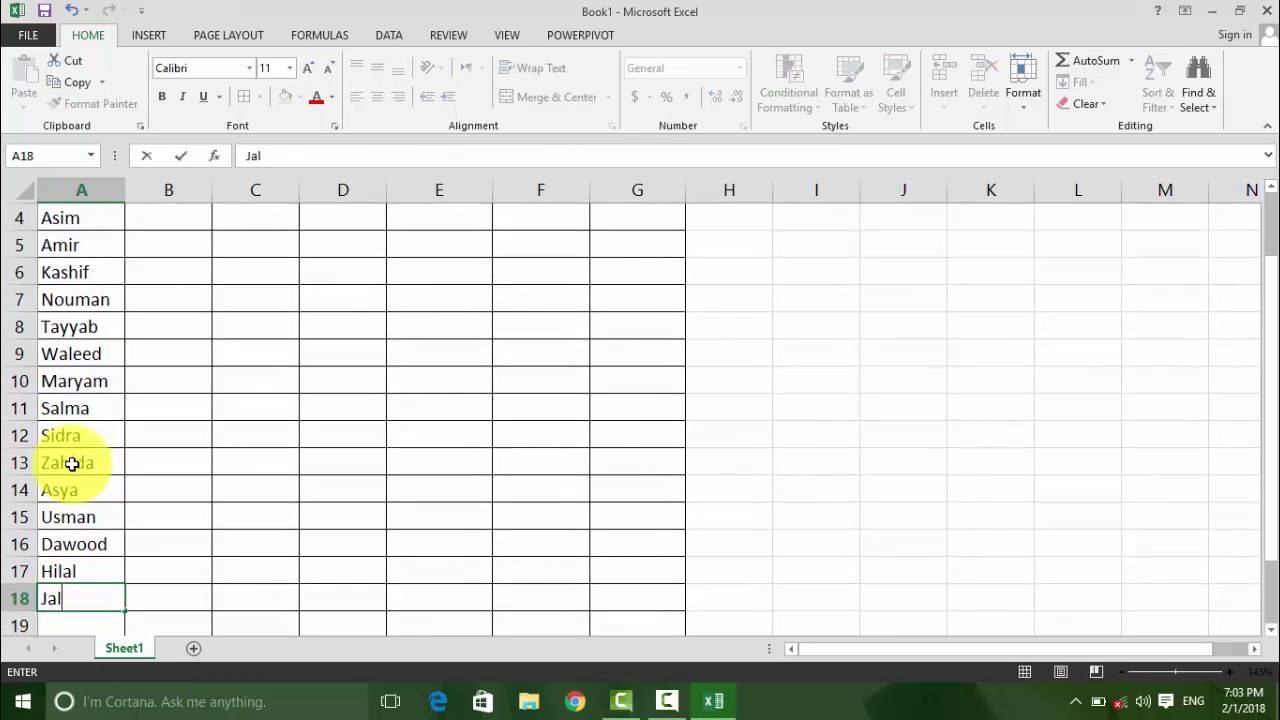
text(al)
key(Return)
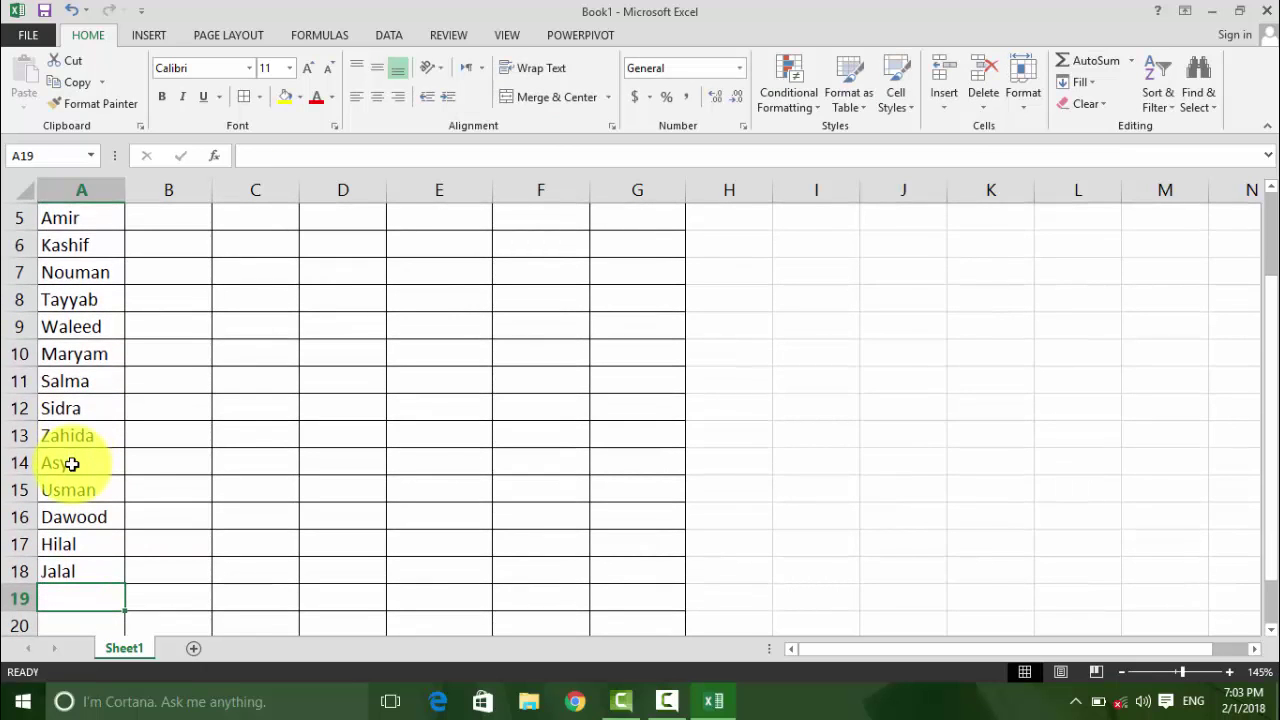
text(Sa)
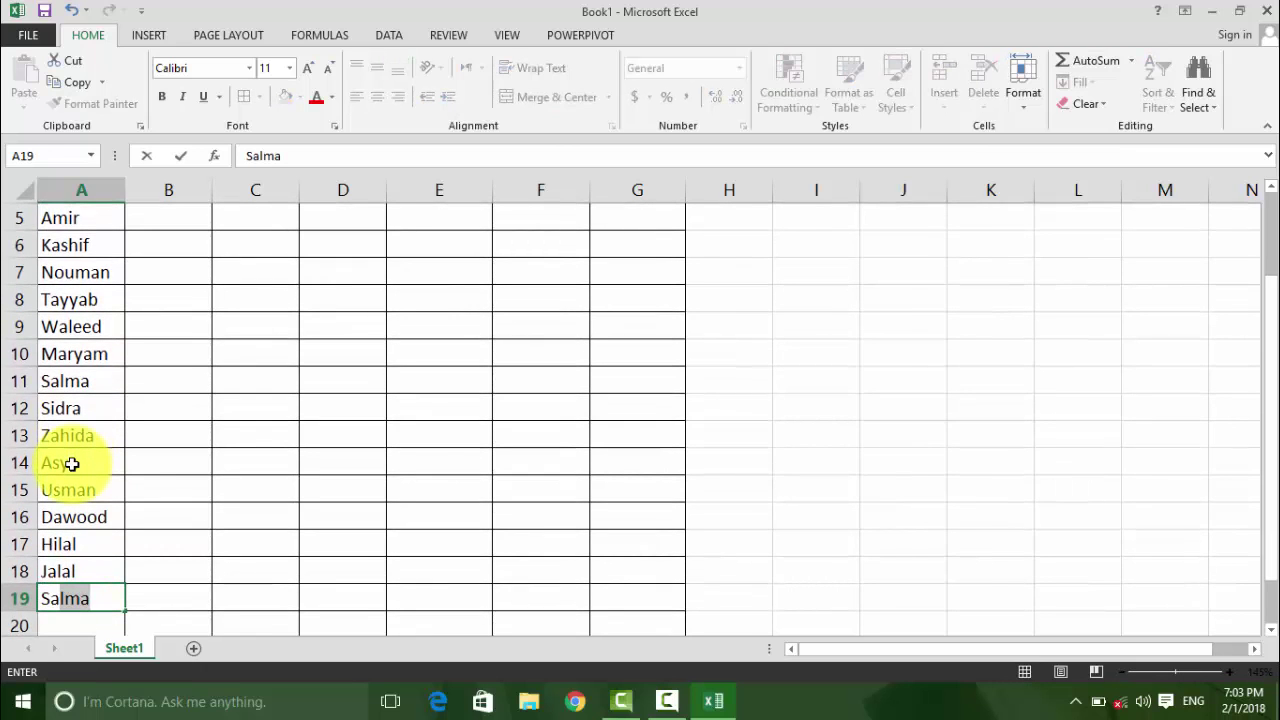
text(a)
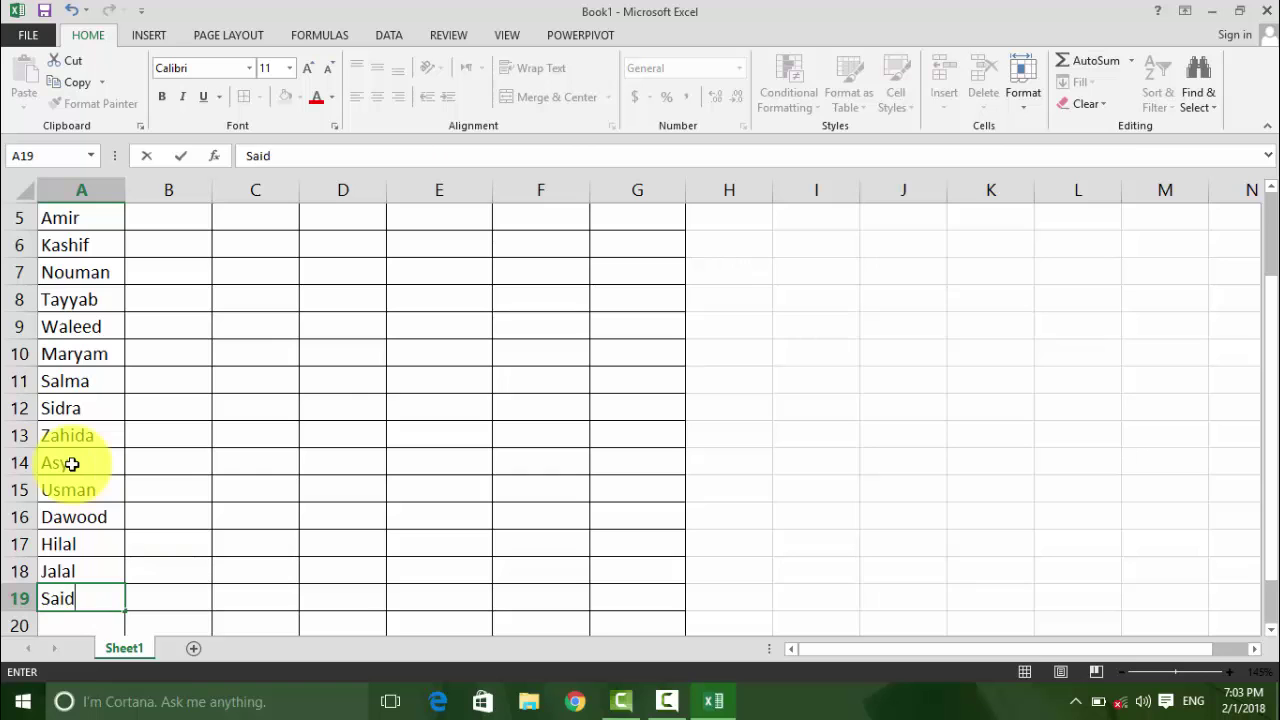
key(Return)
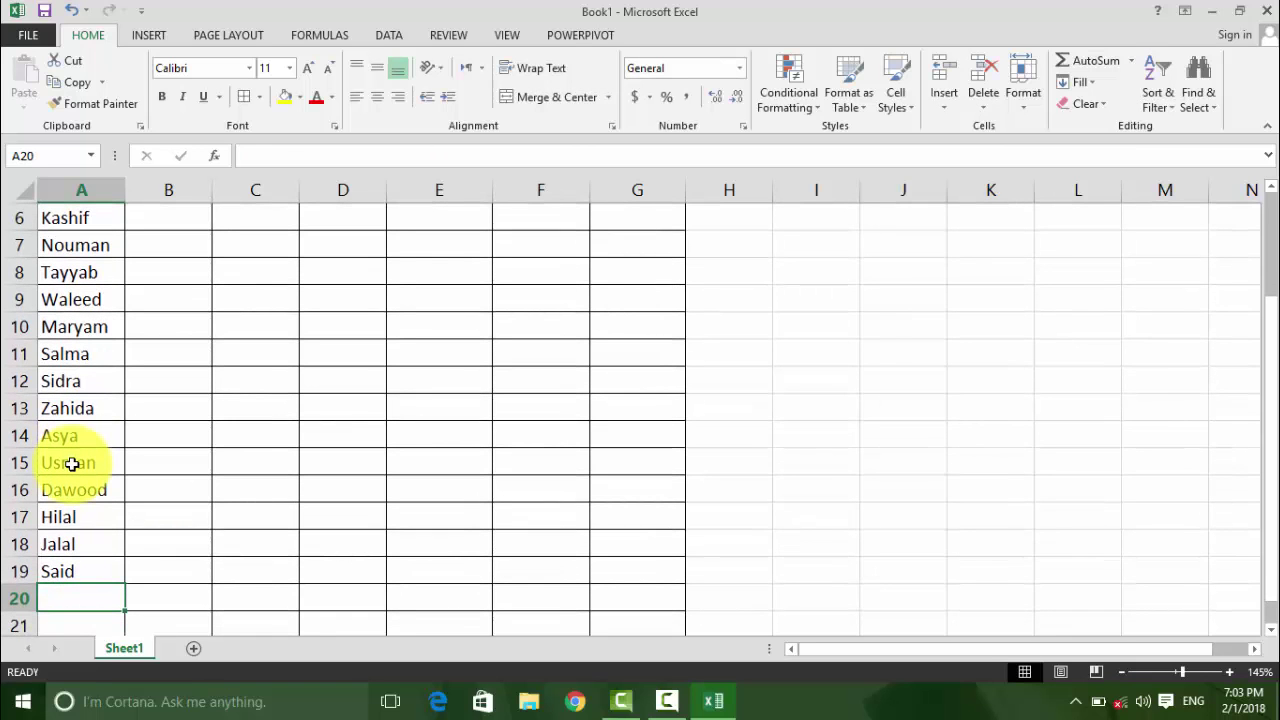
text(Umar)
key(Return)
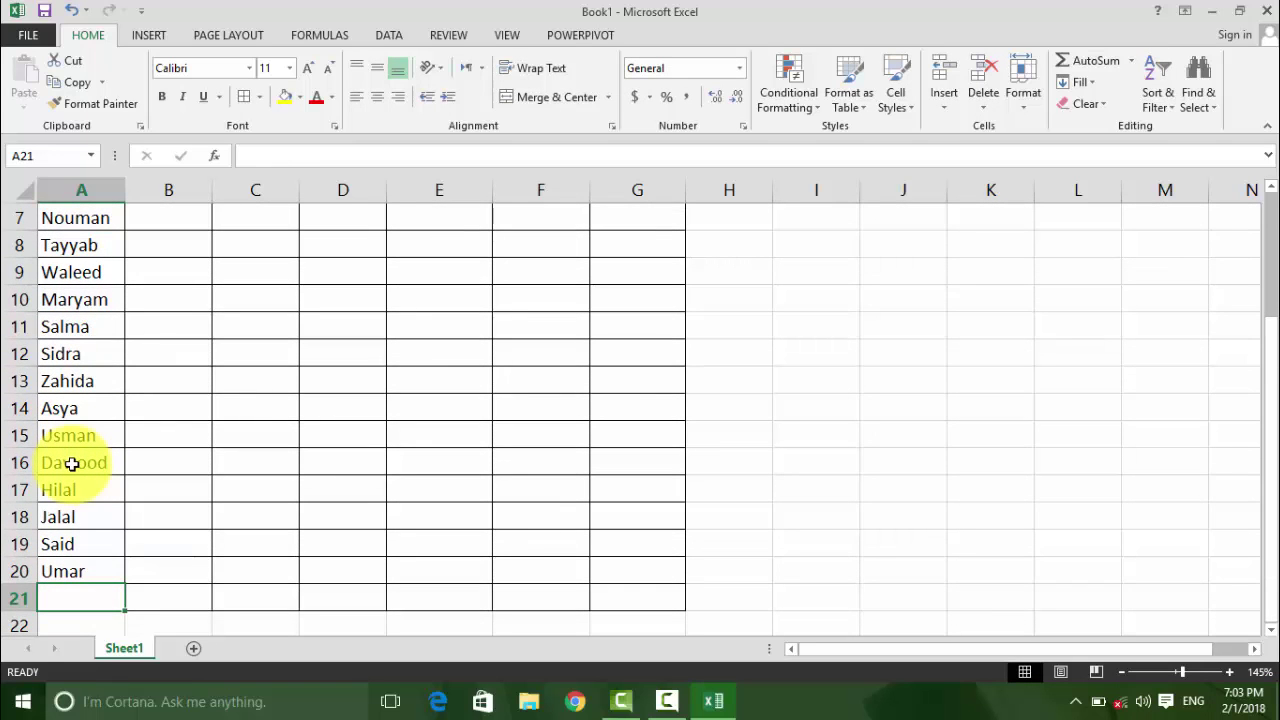
text(Rahi)
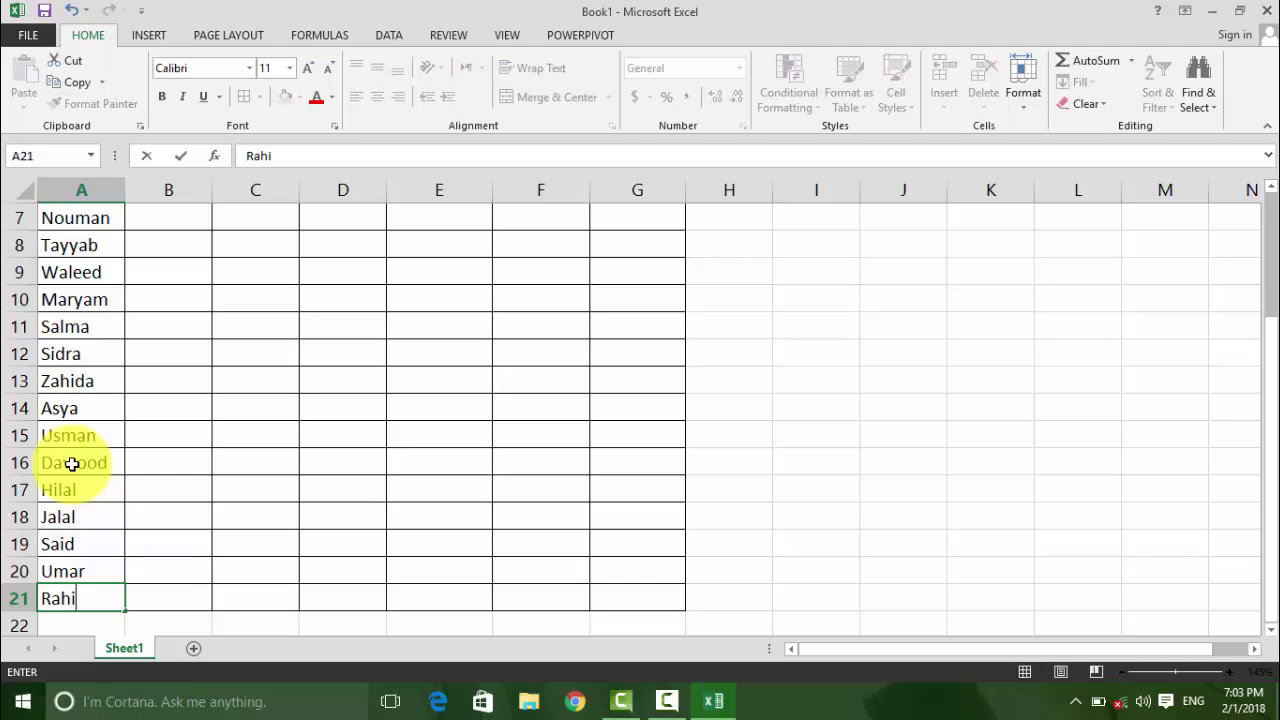
text(d)
key(Return)
scroll(145, 413, up, 3)
Step: Enter Male in the Gender cells B2 to B9, correcting the mistyped B9 entry
click(171, 237)
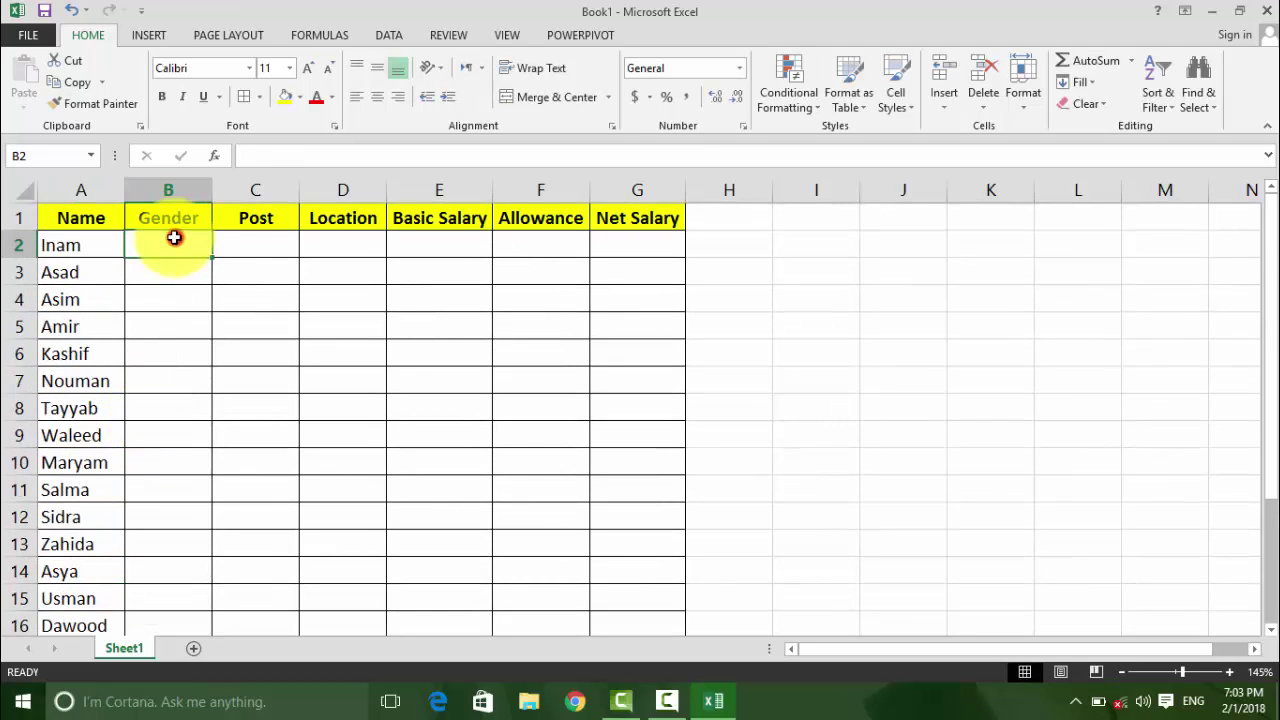
text(Male)
key(Return)
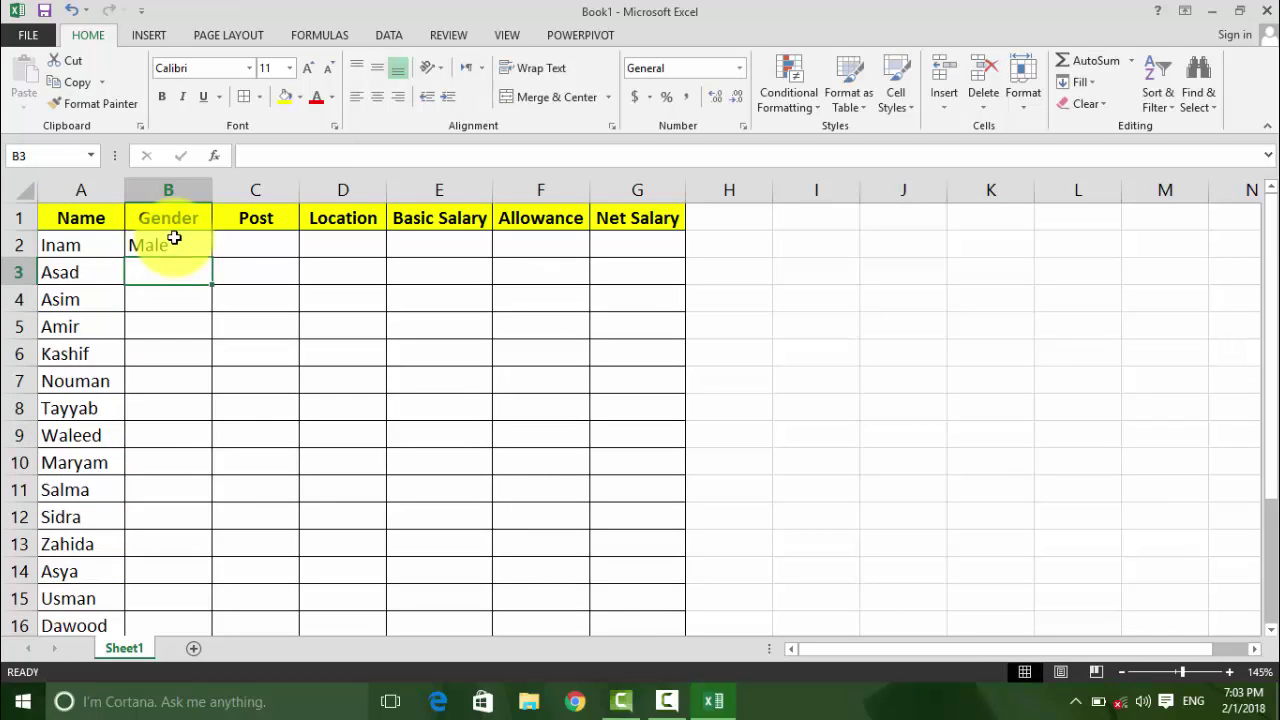
key(Return)
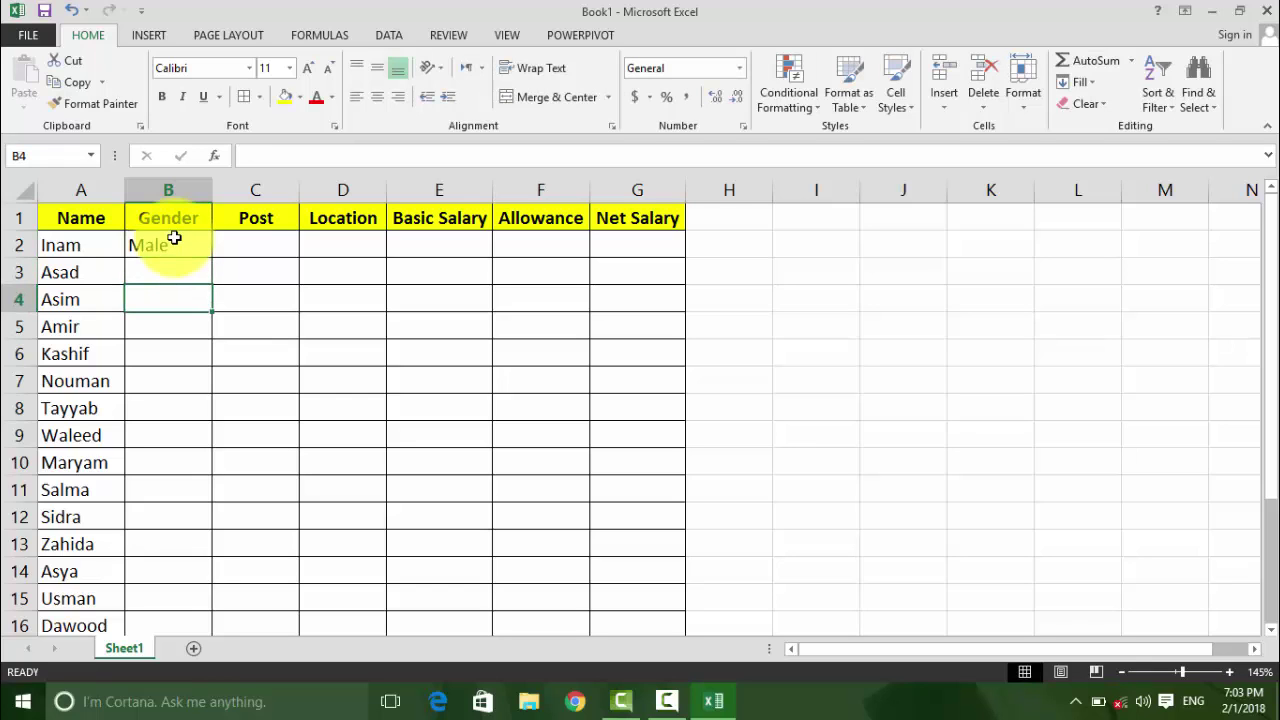
key(Up)
text(m m m )
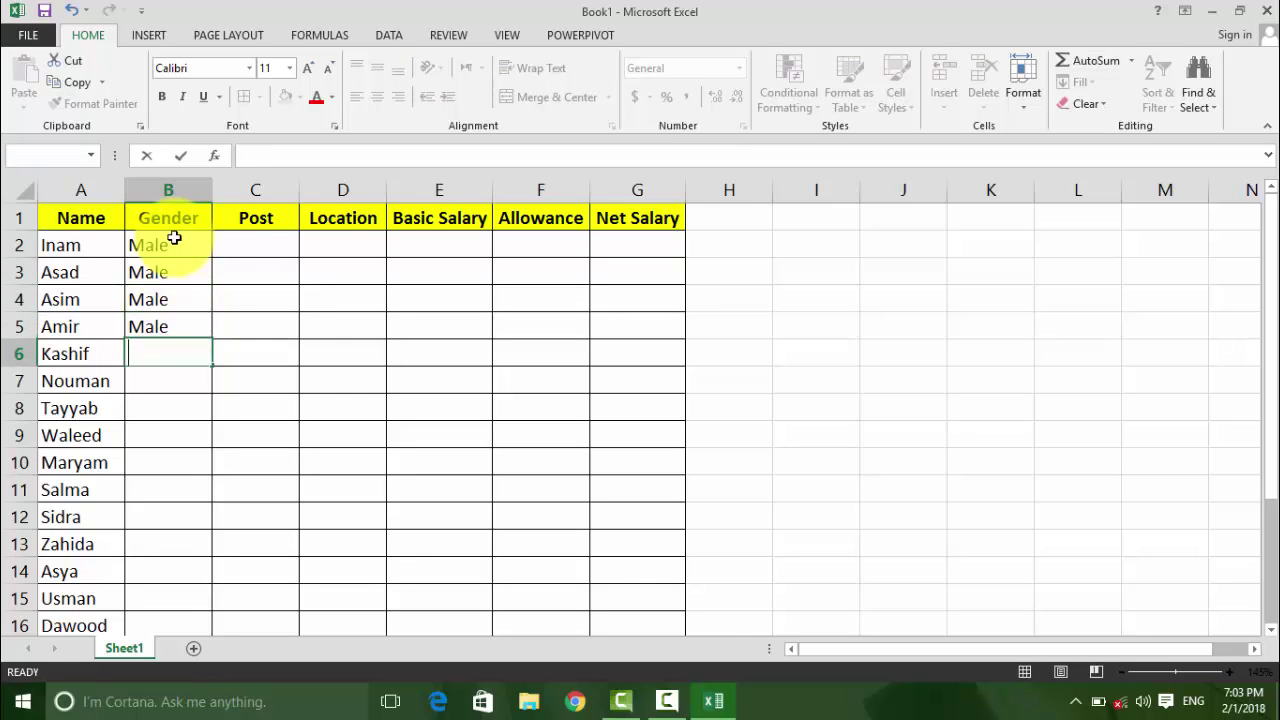
text(m m m m)
key(Return)
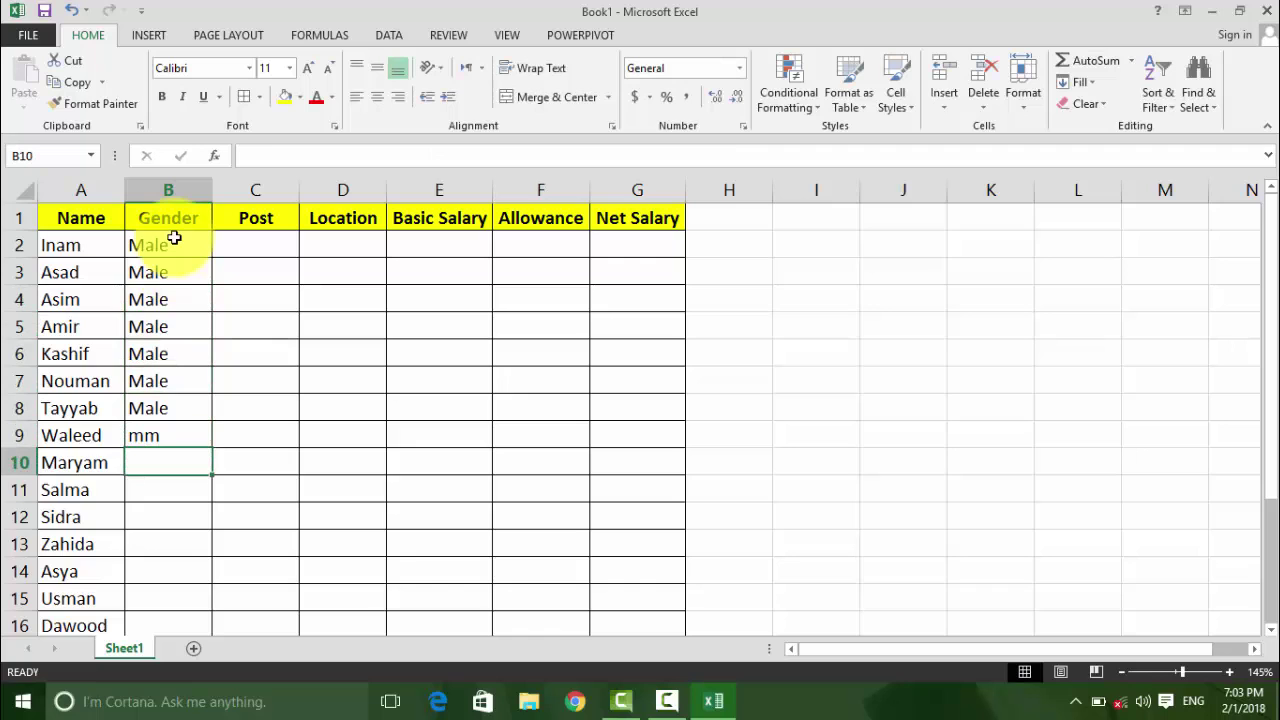
key(Up)
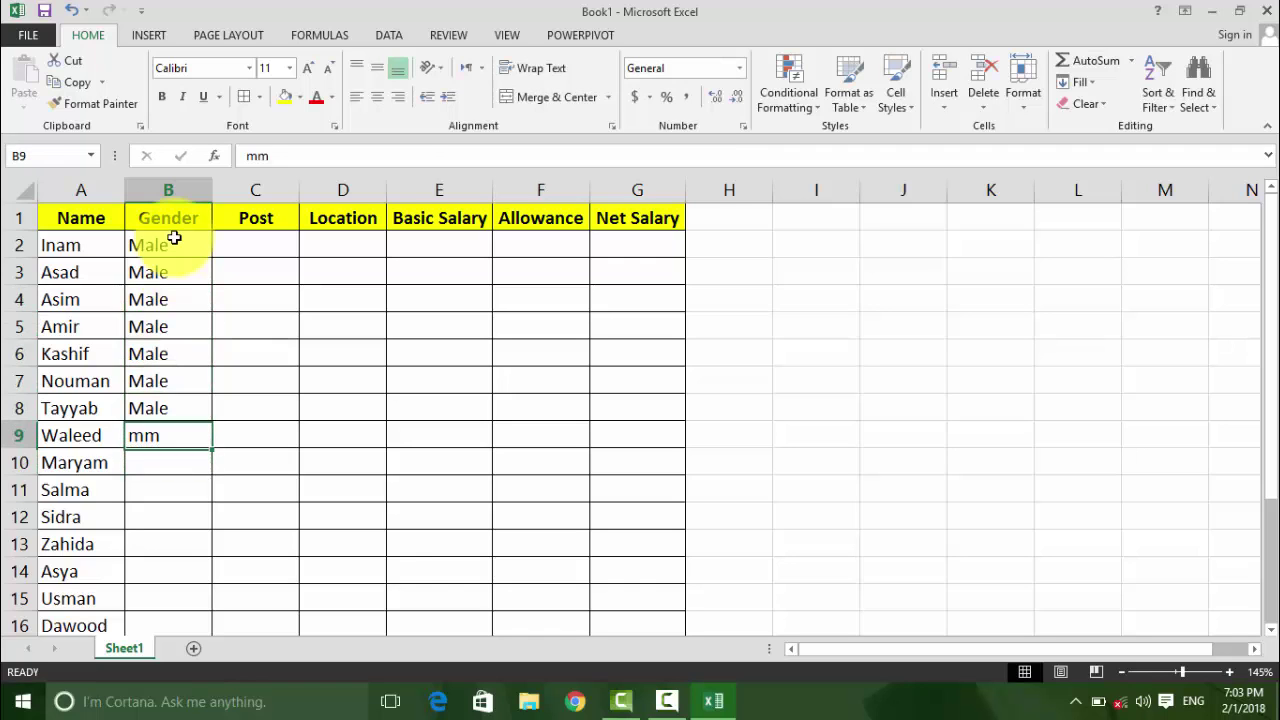
text(m)
key(Return)
Step: Enter Female in B10 to B14 and Male in the remaining rows down to B21
text(f)
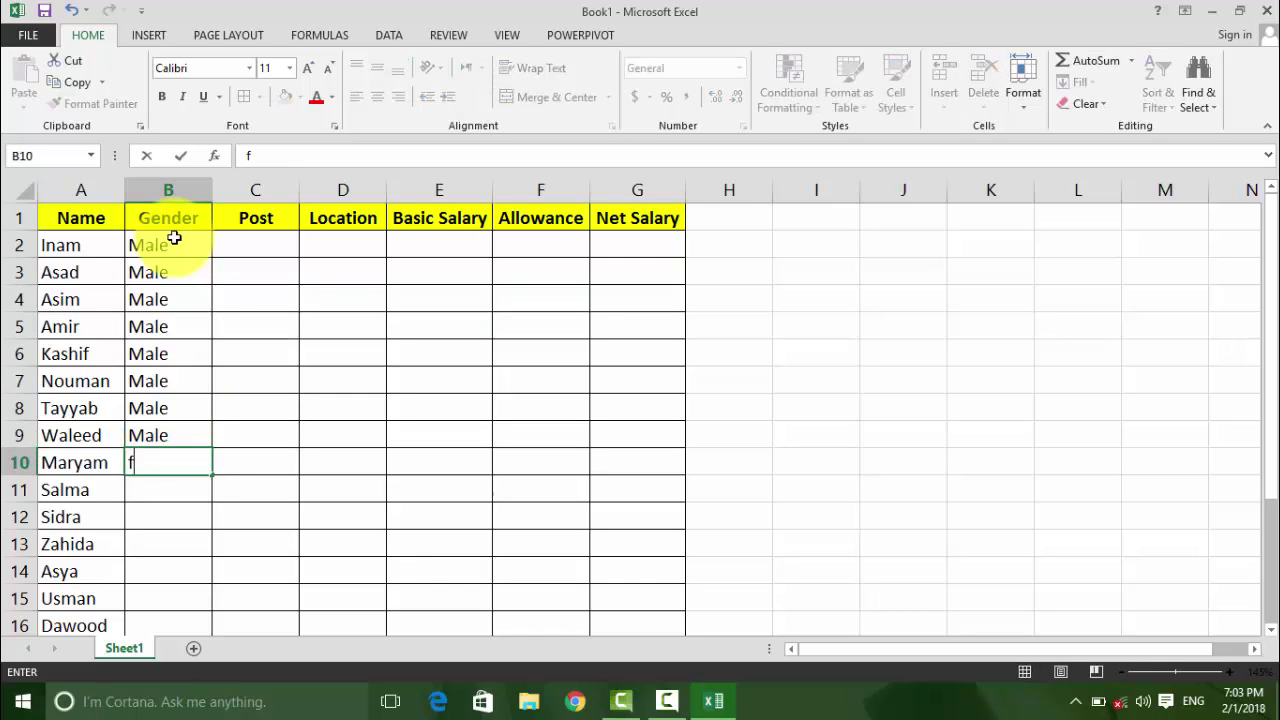
text(emale)
key(Return)
text(F)
key(Return)
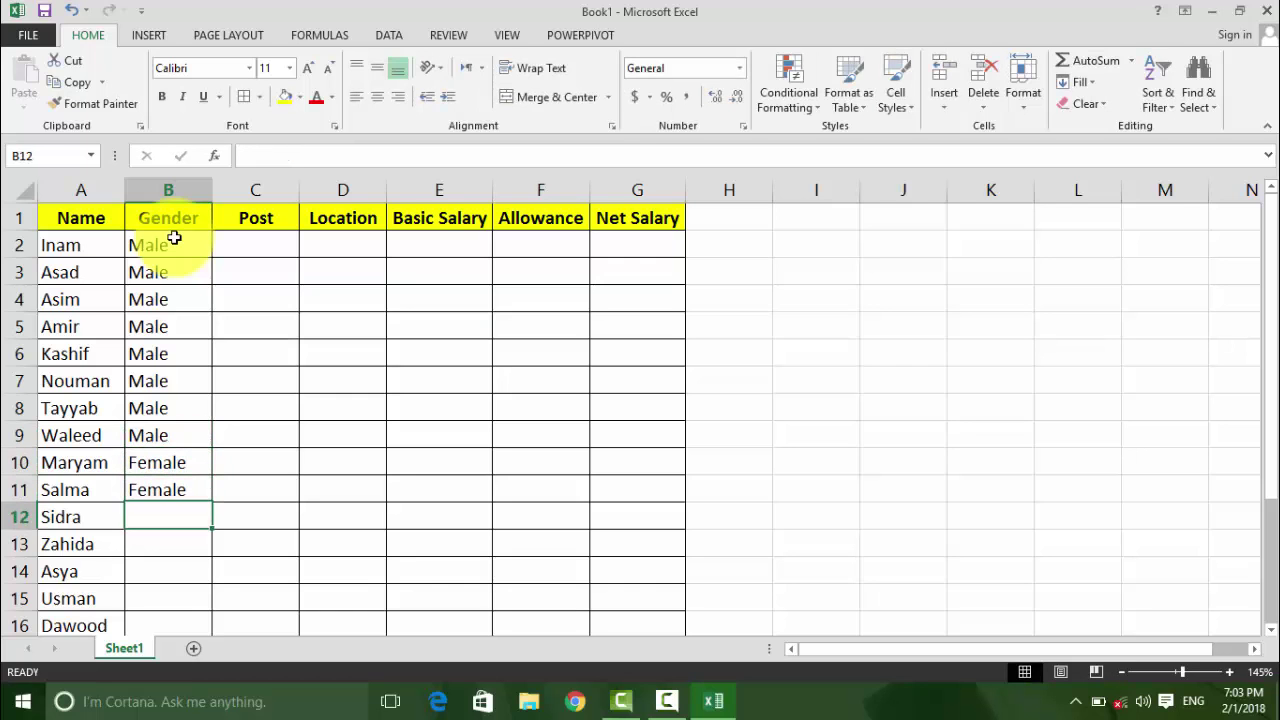
text(F)
key(Return)
text(F)
key(Return)
text(F)
text(m)
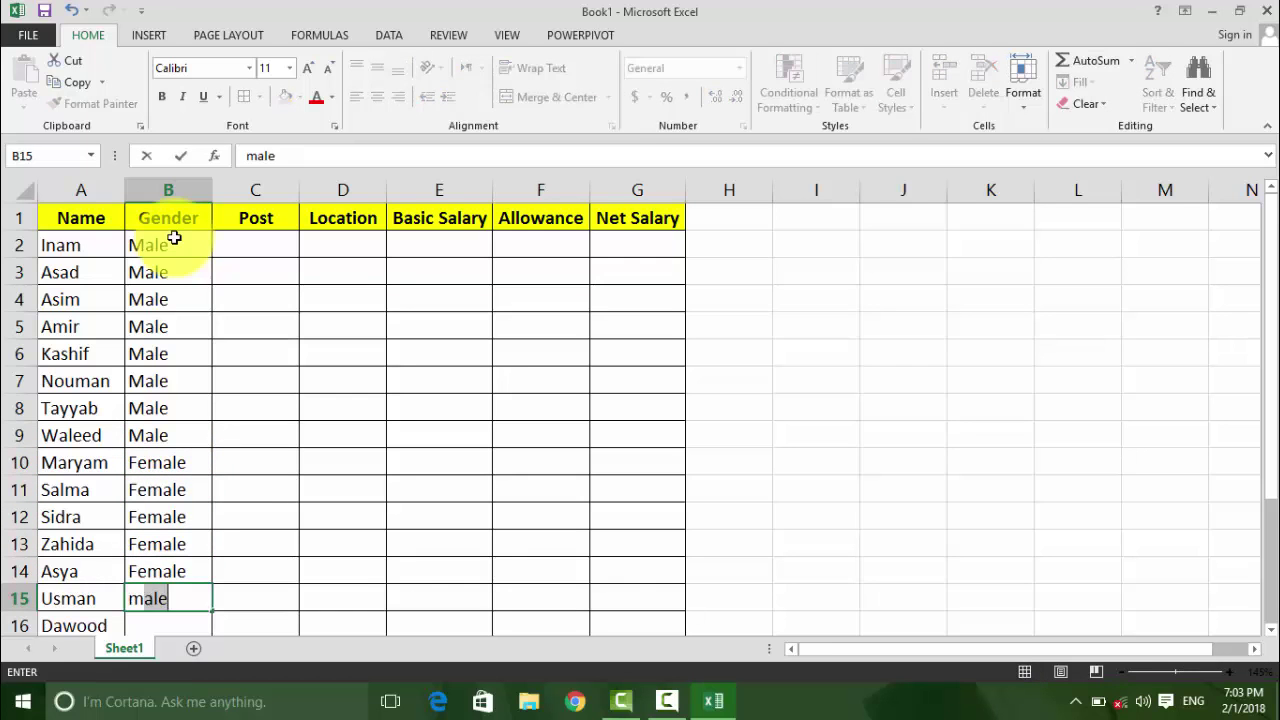
text( m m m m m m)
key(Return)
text(m)
key(Return)
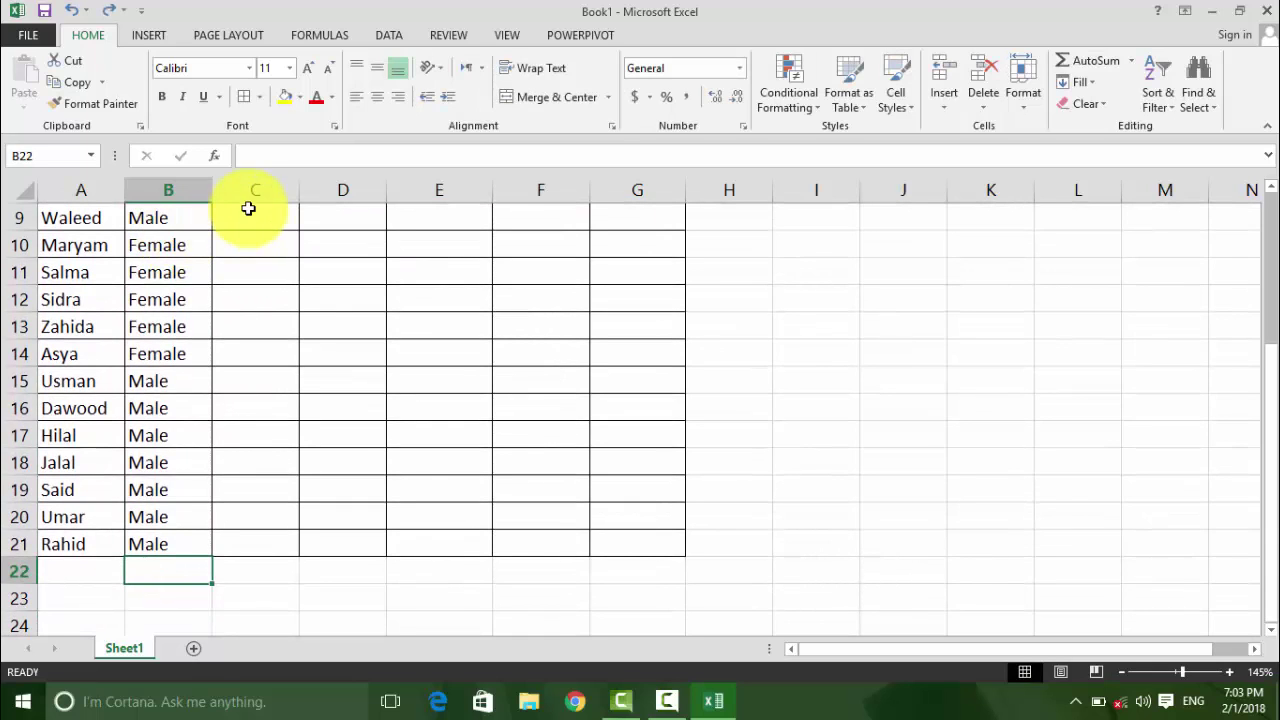
scroll(255, 240, up, 3)
Step: Enter Engineer, Doctor and Driver in C2 to C4, restoring Doctor in C3
click(258, 249)
text(En)
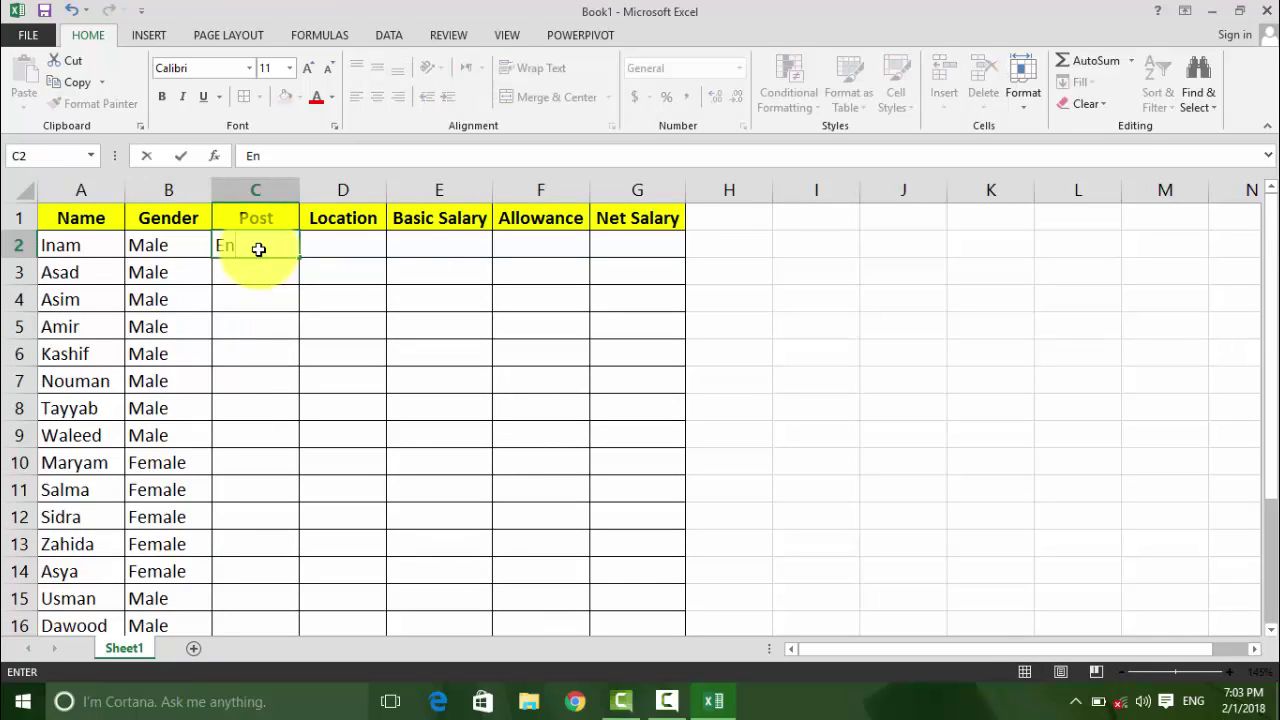
text(gineer)
key(Return)
text(or)
key(Return)
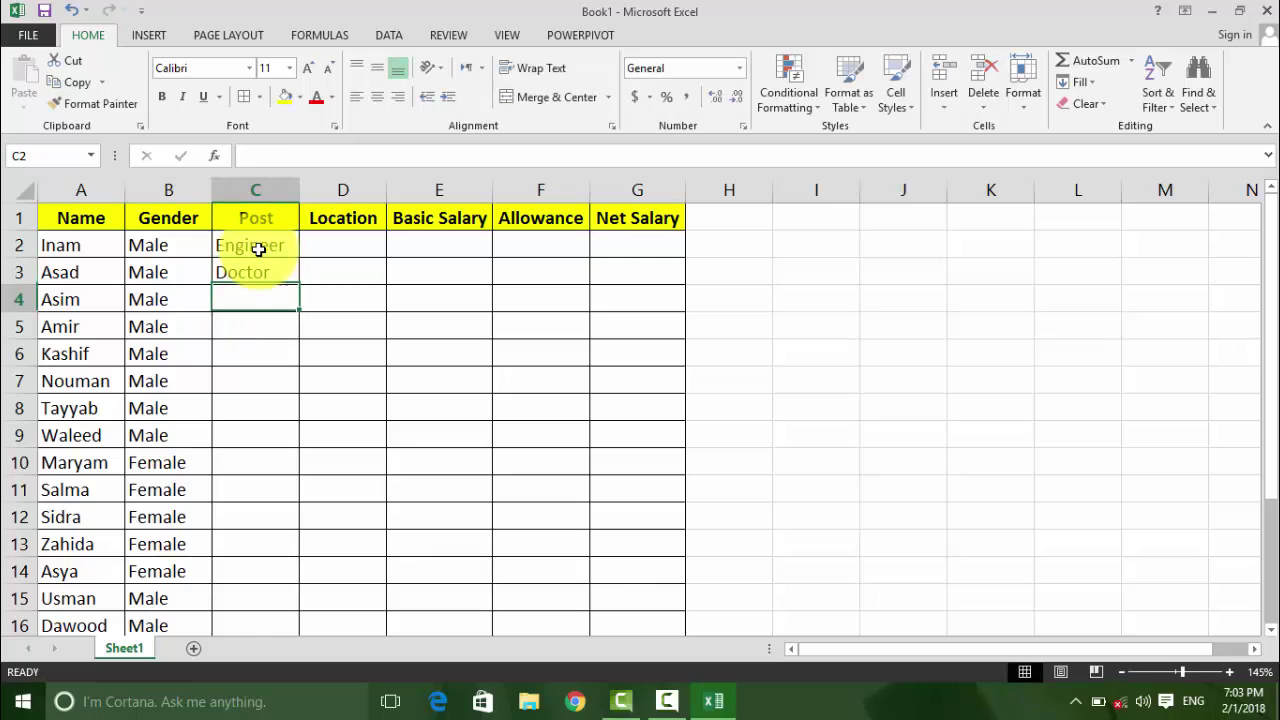
text(Di)
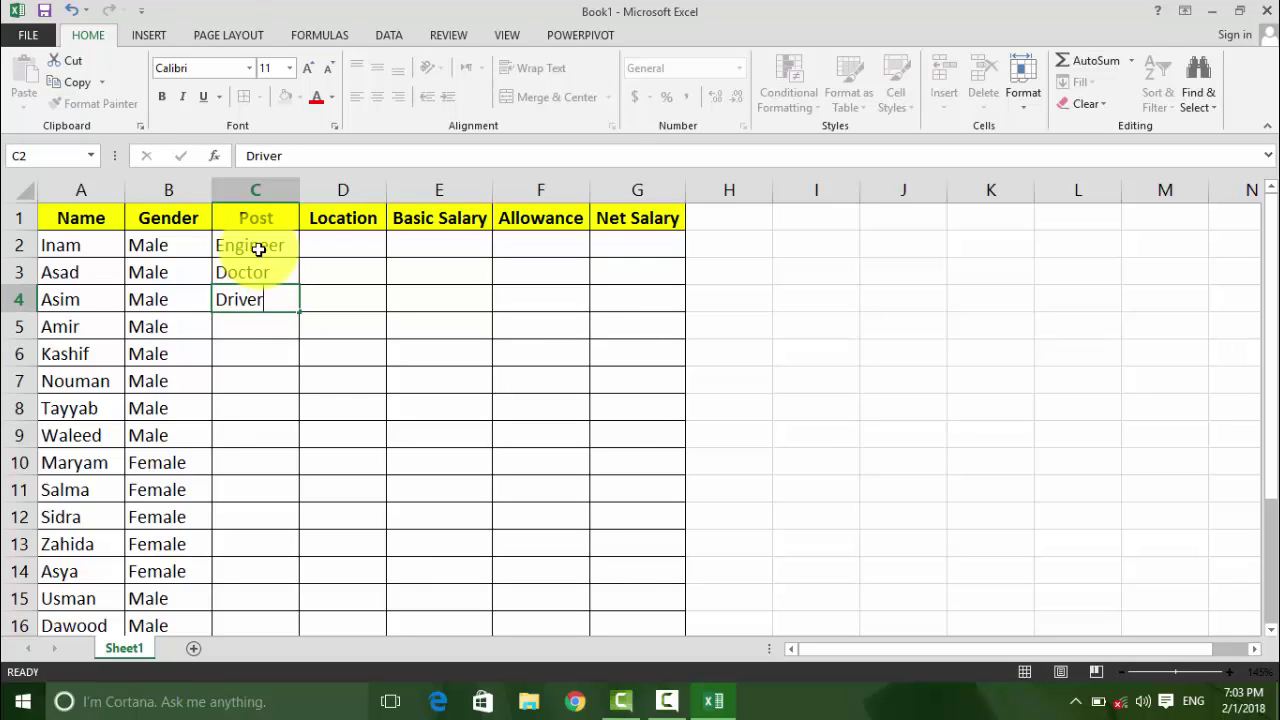
key(Up)
text(e)
key(BackSpace)
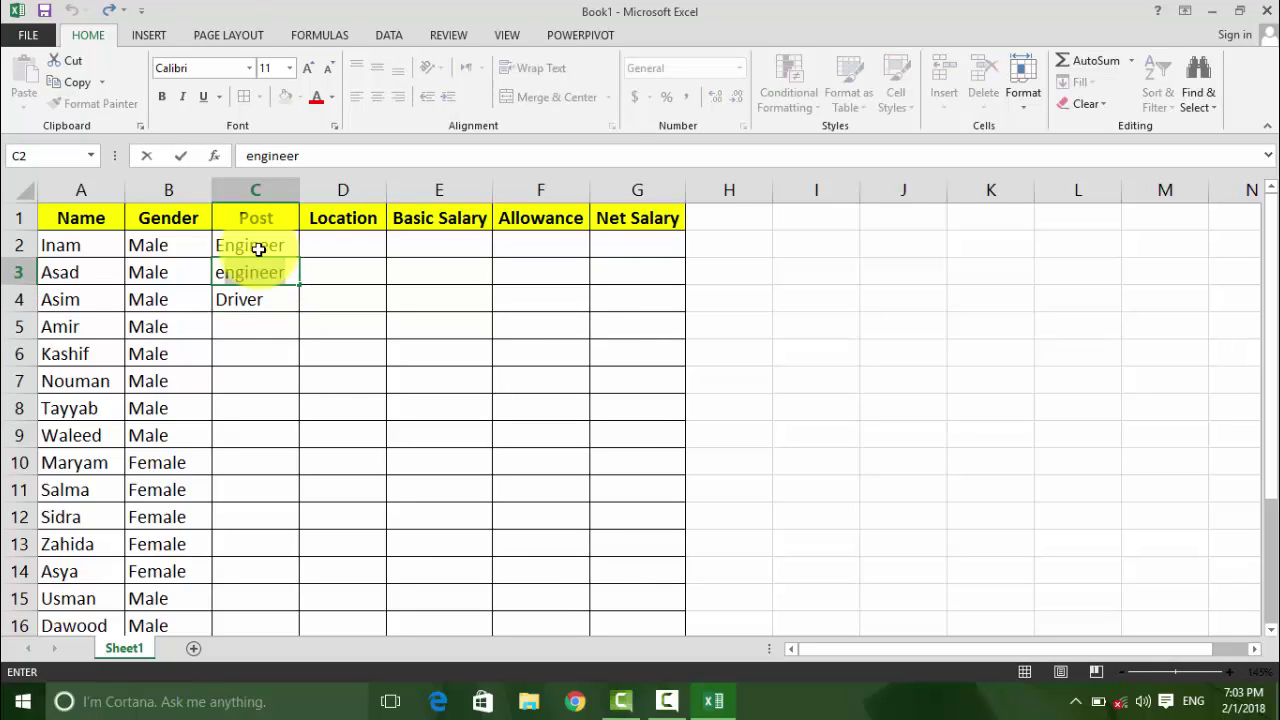
key(Return)
click(226, 272)
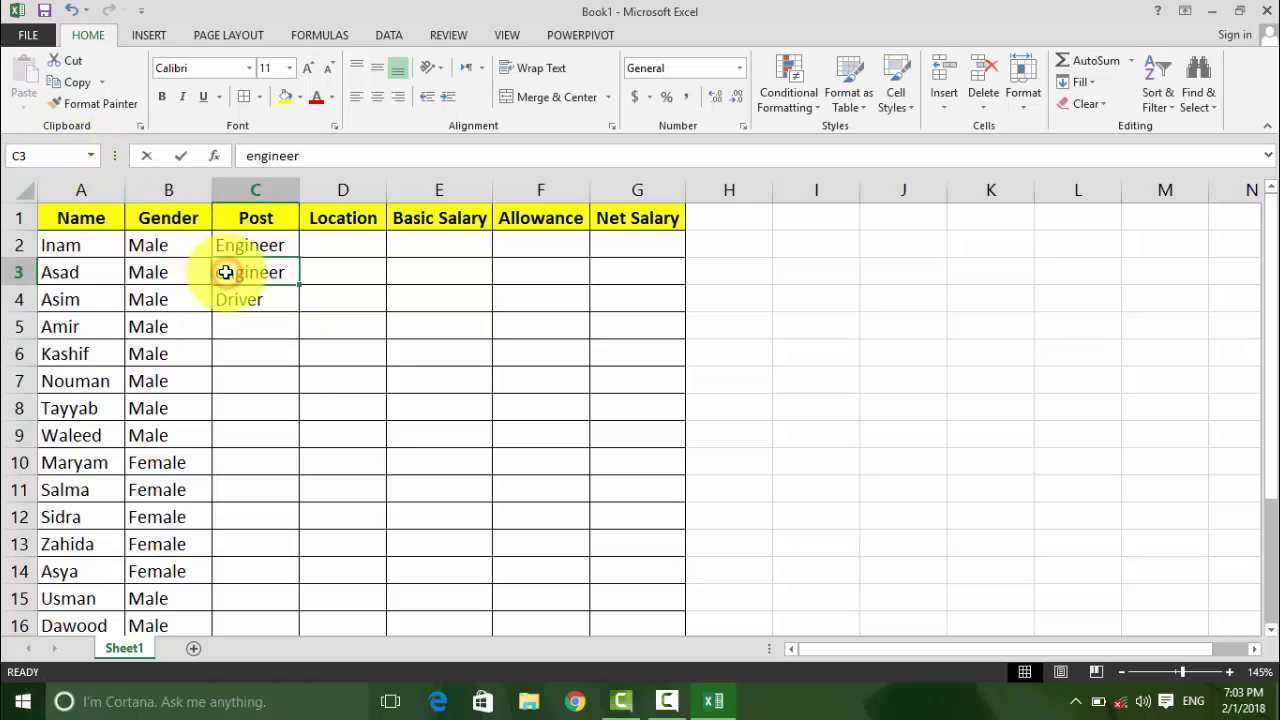
text(Doctor)
key(Return)
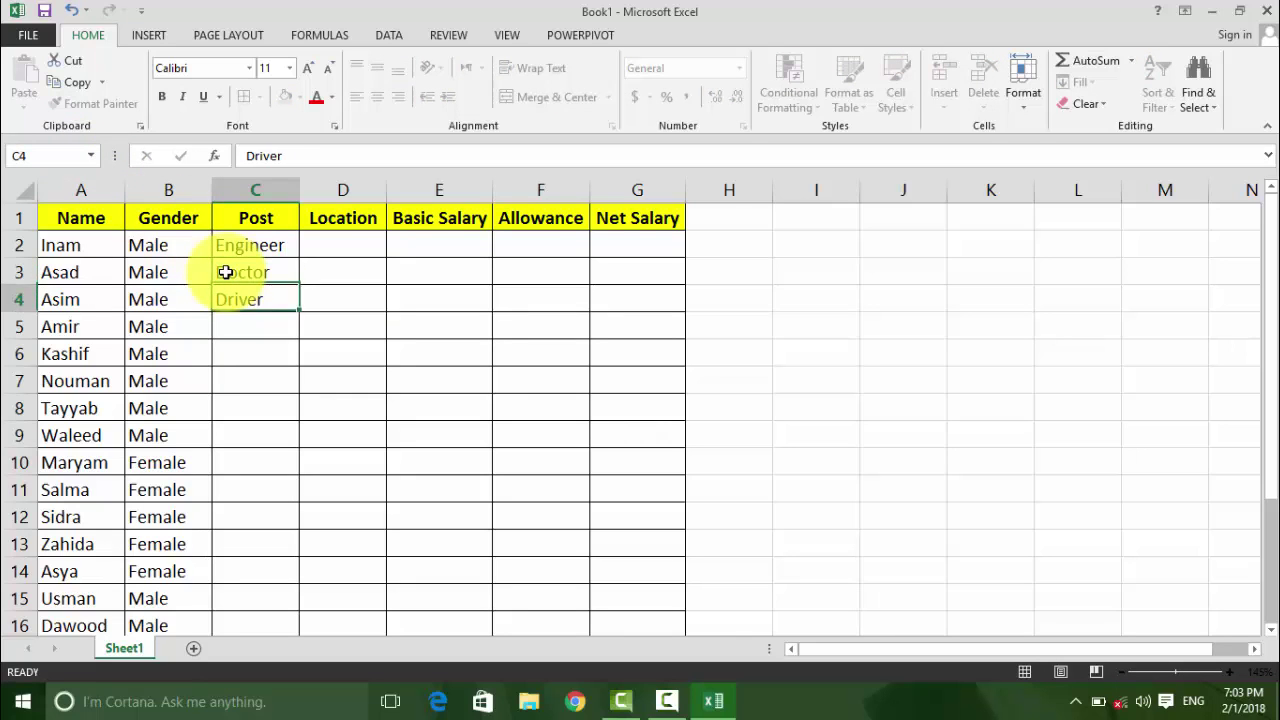
Step: Add Admin, Accountant and HR in C5:C7, repeat the six posts to row 16, and autofit column C
key(Return)
text(Admin)
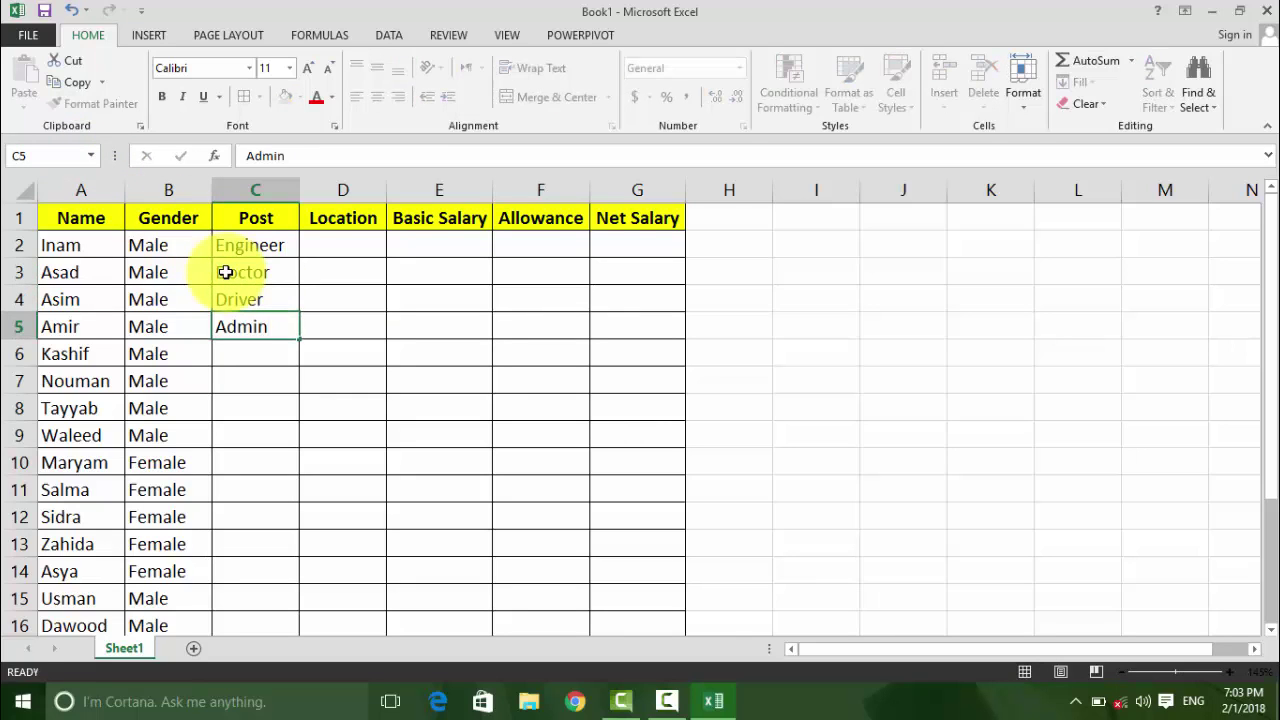
key(Return)
text(Accoun)
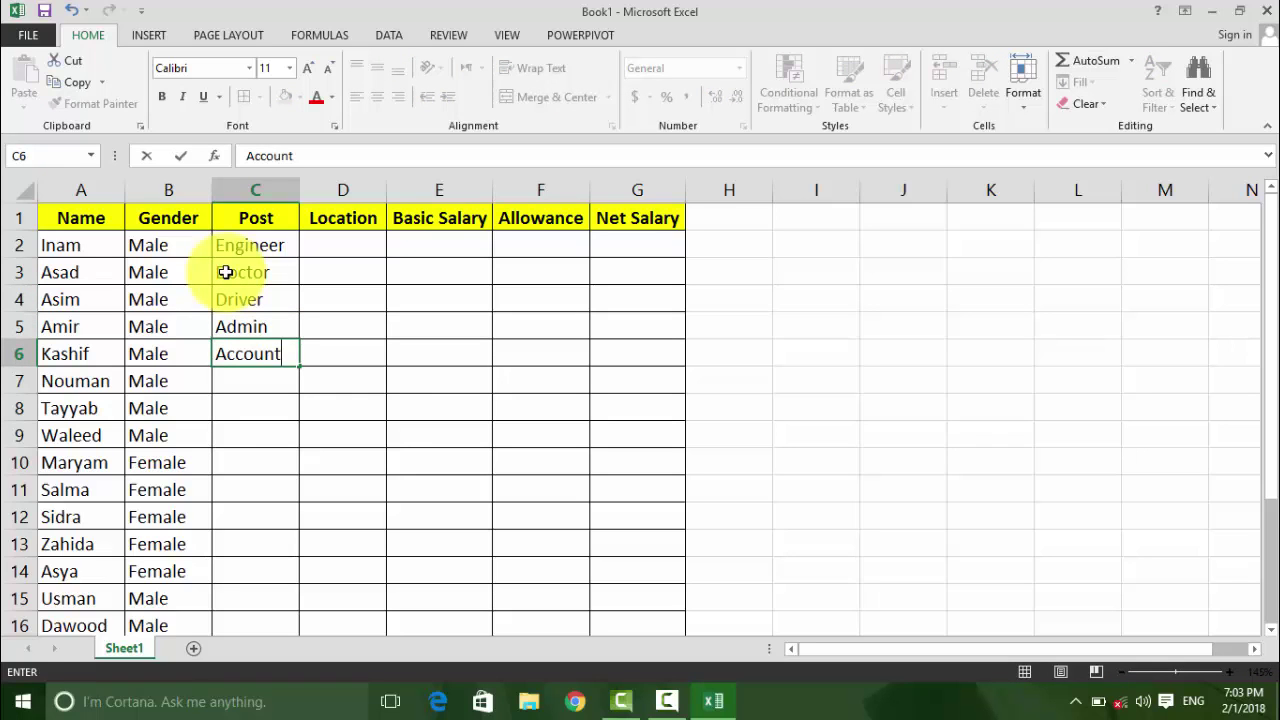
text(t)
key(Return)
text(HR)
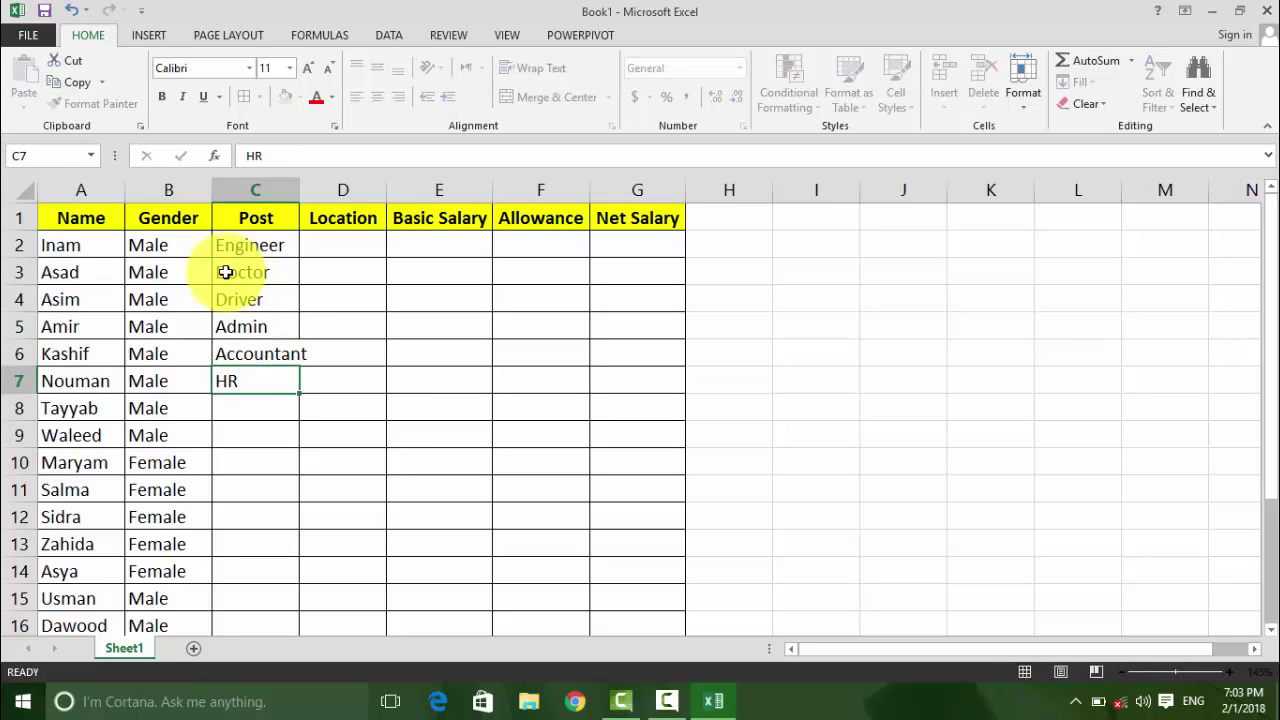
key(Return)
drag(251, 245, 299, 627)
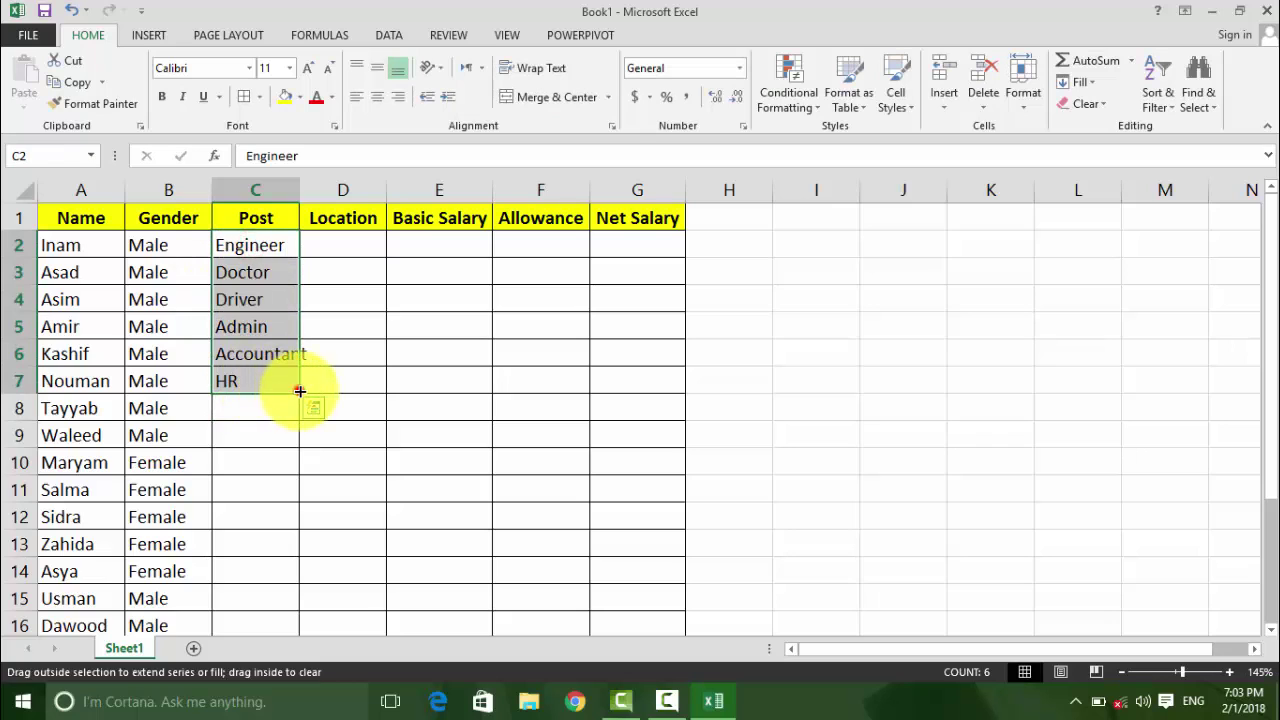
double_click(298, 186)
Step: Type Peshawar, Mardan, Swat and Karachi in D2:D5 and repeat them down the Location column
click(333, 244)
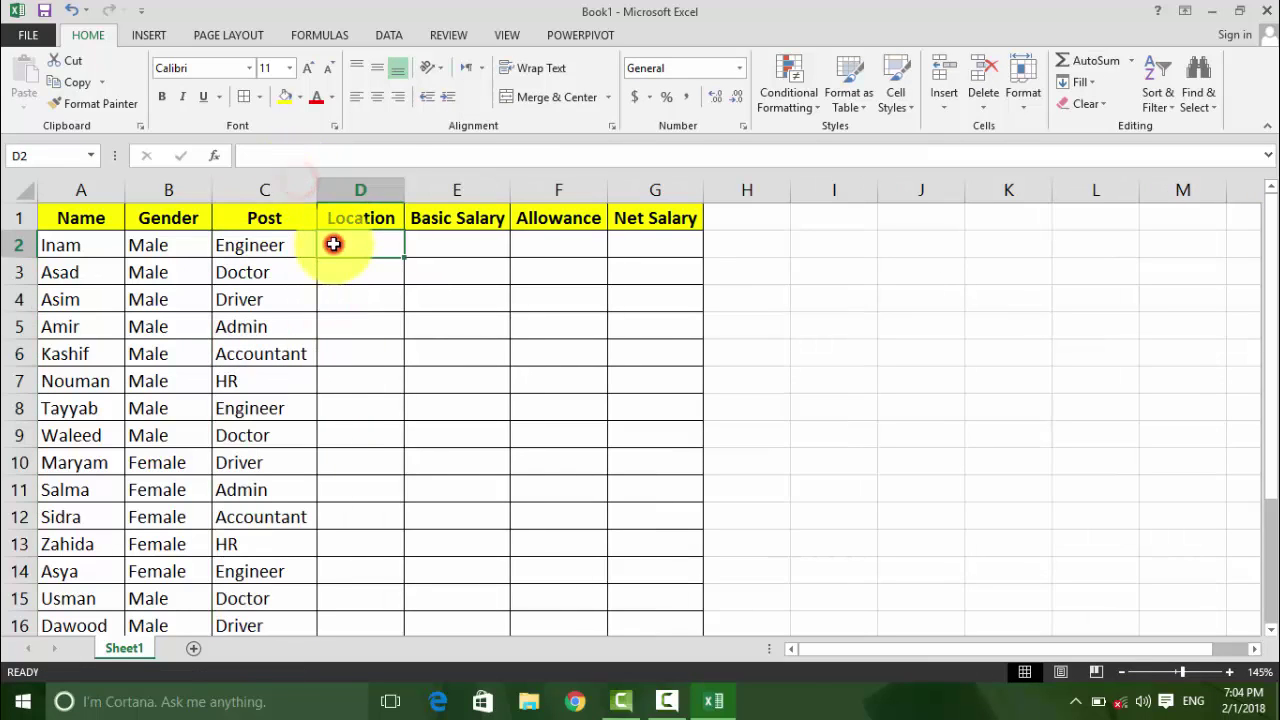
text(Peshawar)
key(Return)
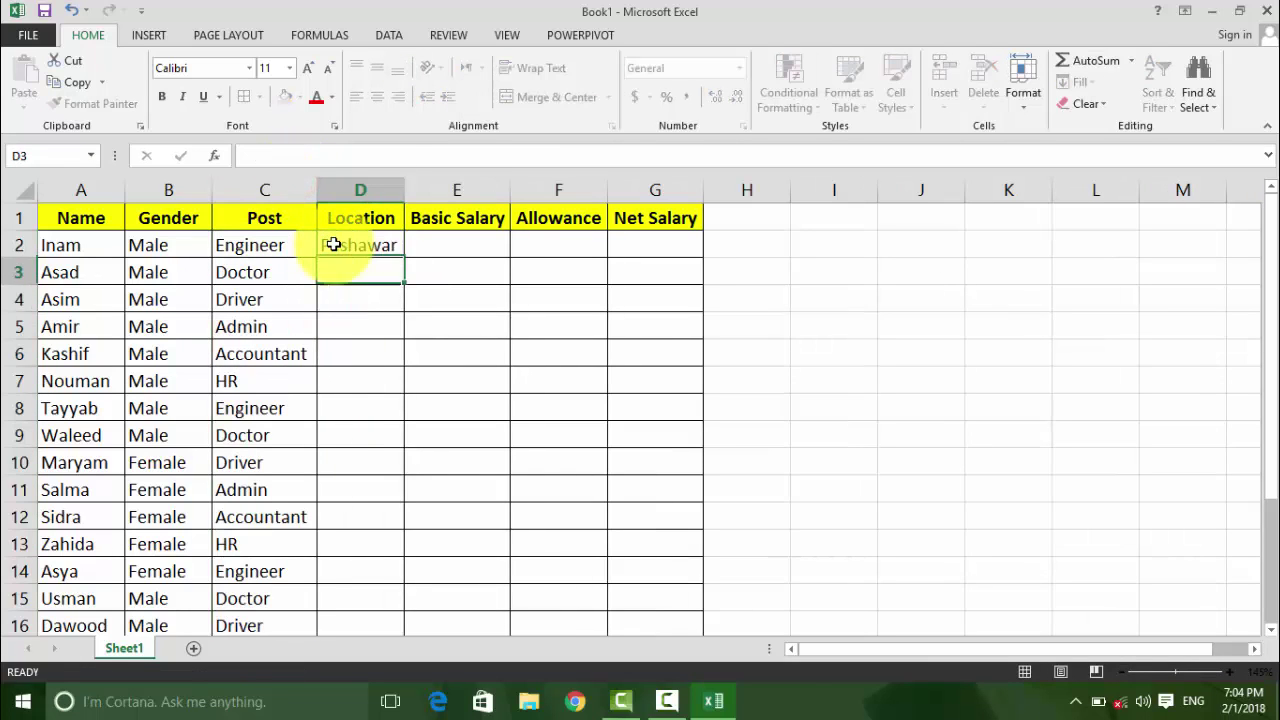
text(mar)
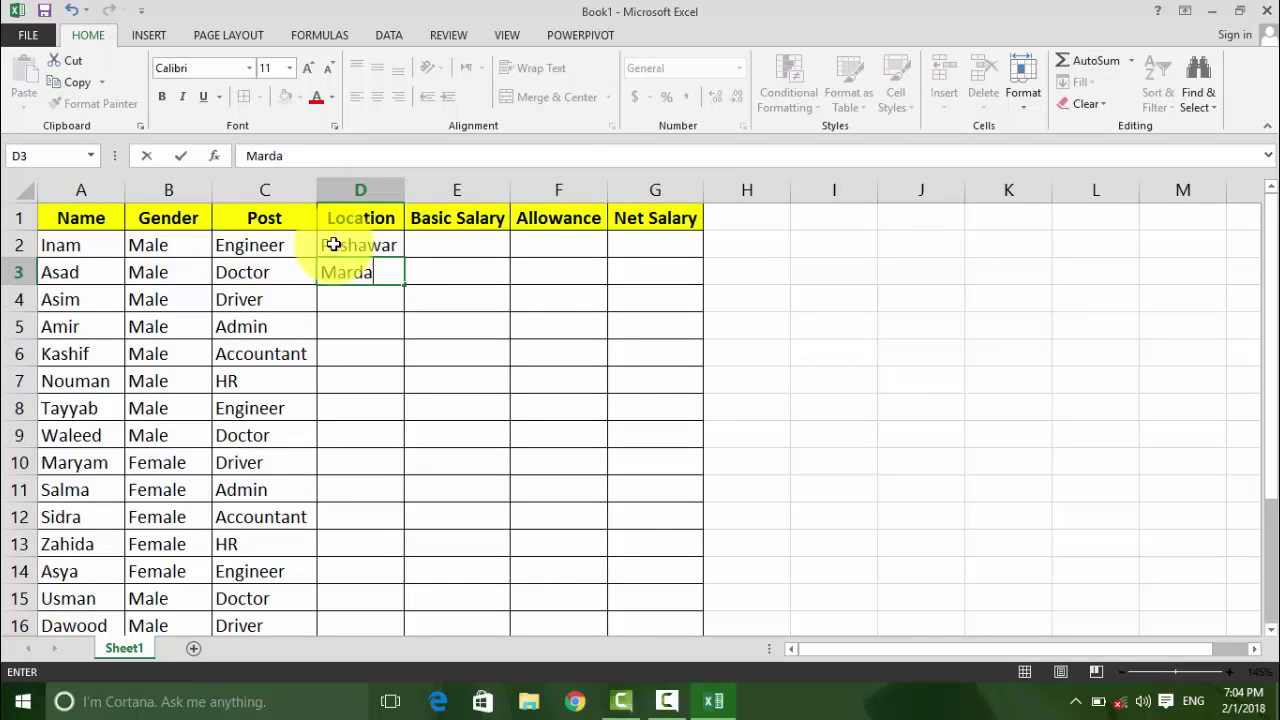
text(n)
key(Return)
text(Swat)
key(Return)
text(Ka)
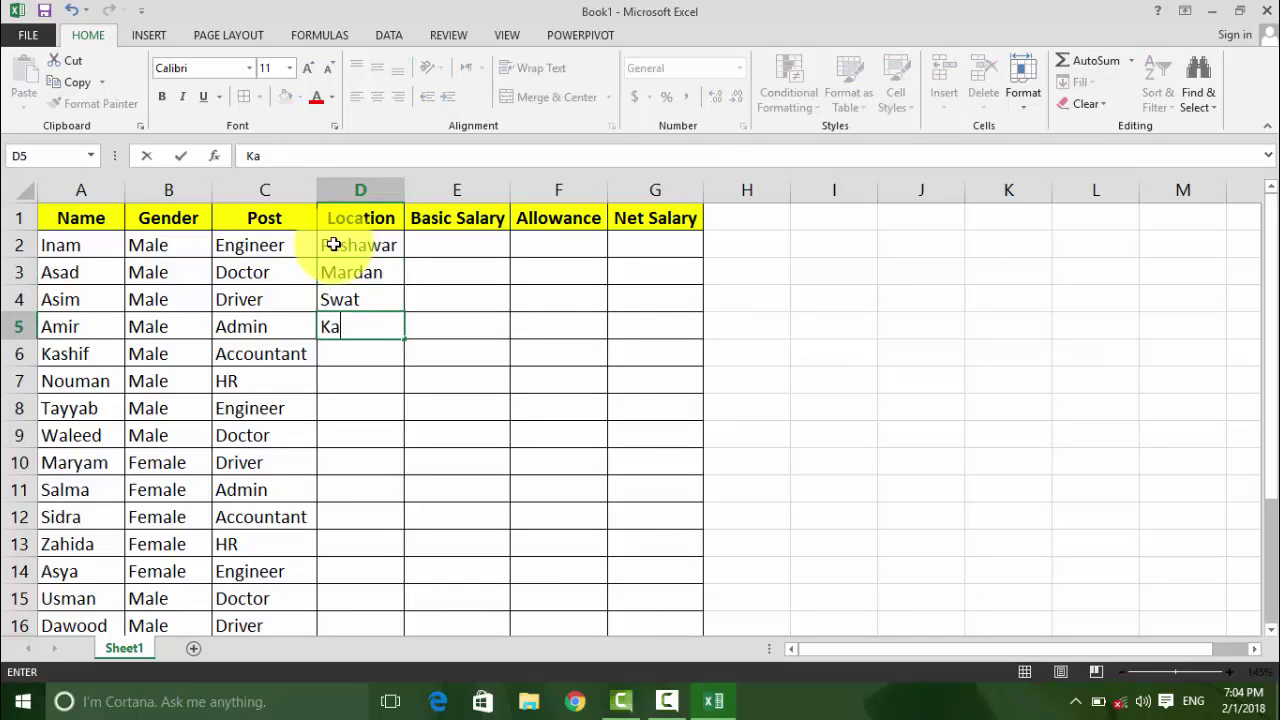
text(rachi)
key(Return)
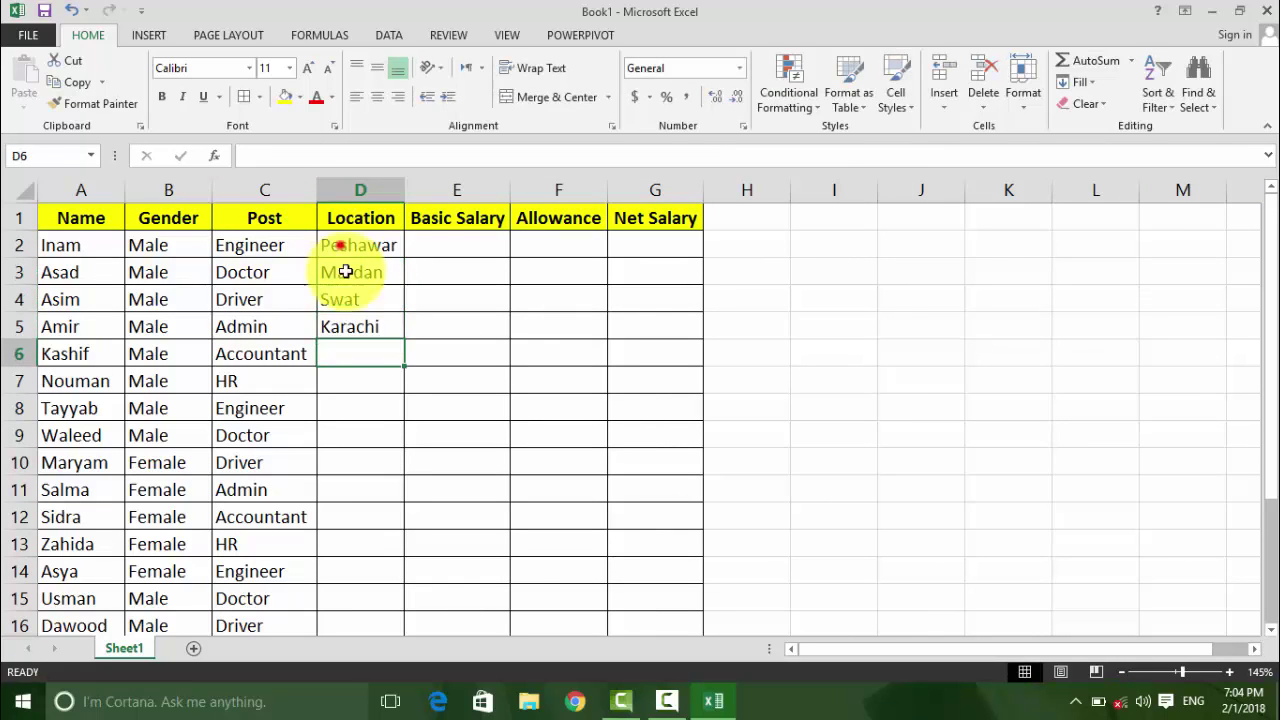
drag(333, 244, 405, 335)
double_click(405, 335)
click(443, 218)
click(448, 245)
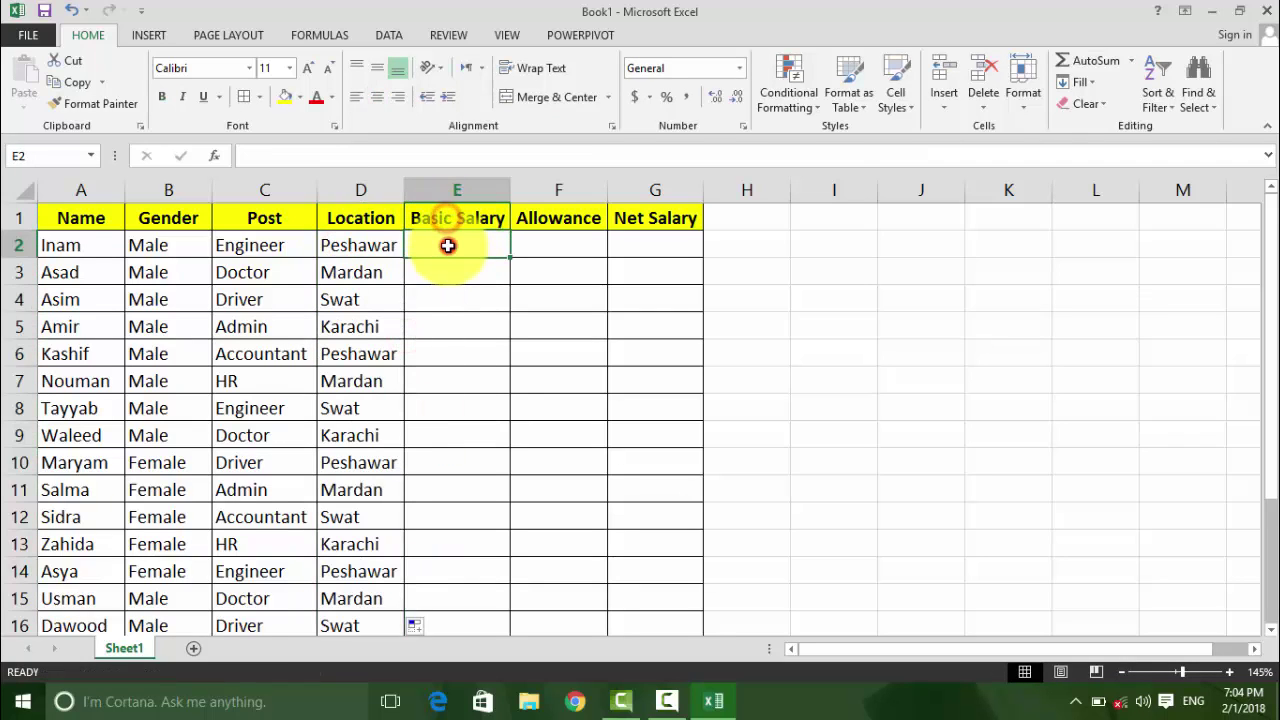
Step: Fill Basic Salary from 1000 in E2, rising by 200 per row down the column
text(11)
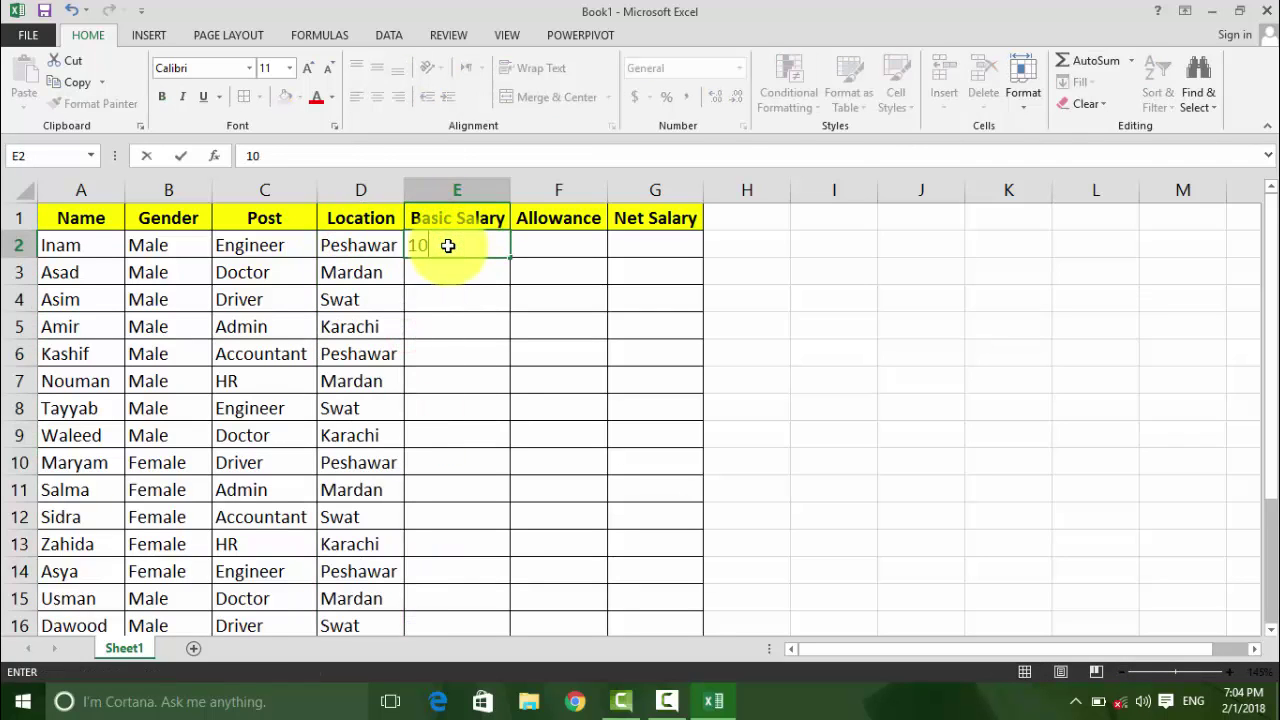
click(426, 274)
text(1200)
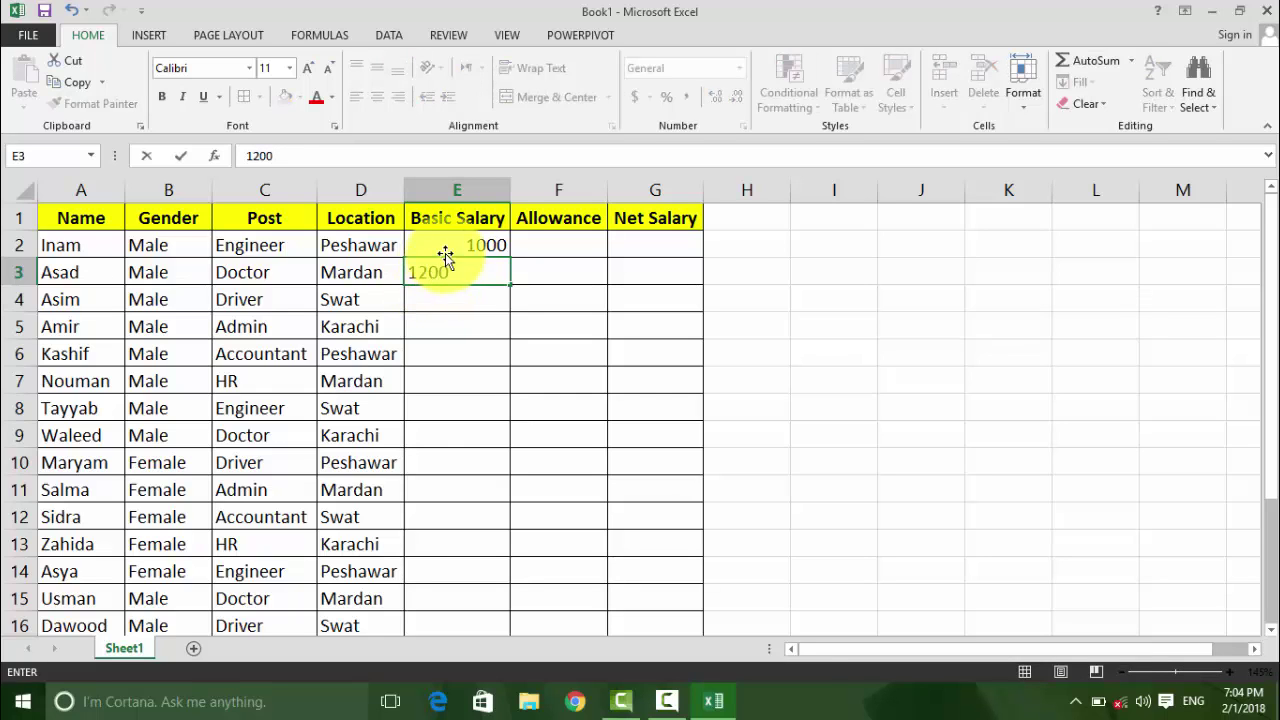
drag(443, 250, 486, 274)
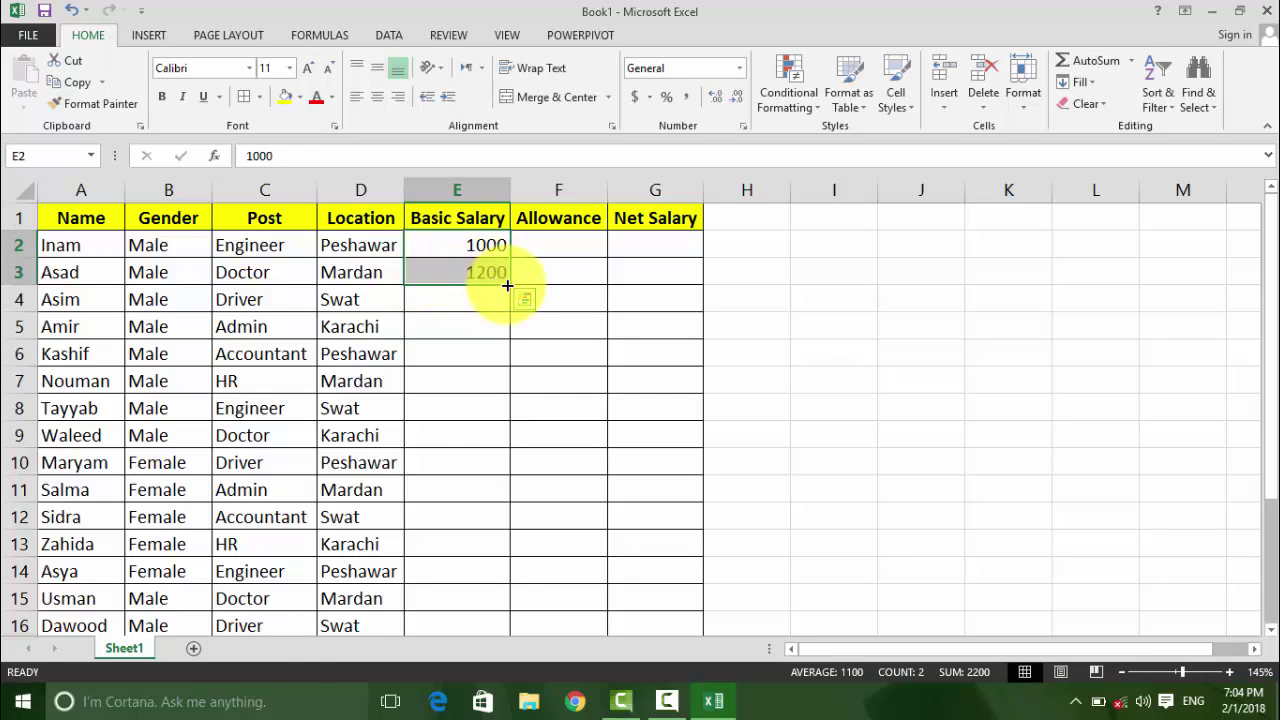
double_click(508, 285)
Step: Enter 3000 in F2 and copy it down the whole Allowance column
click(541, 250)
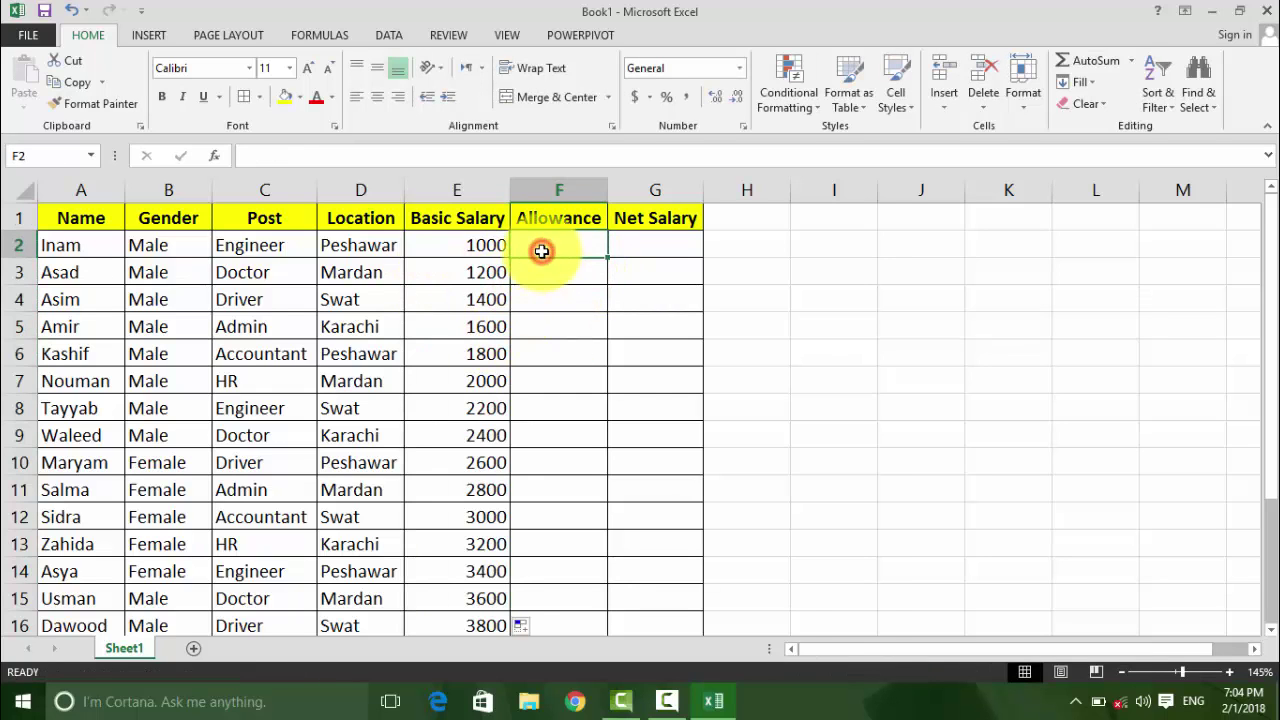
text(3000)
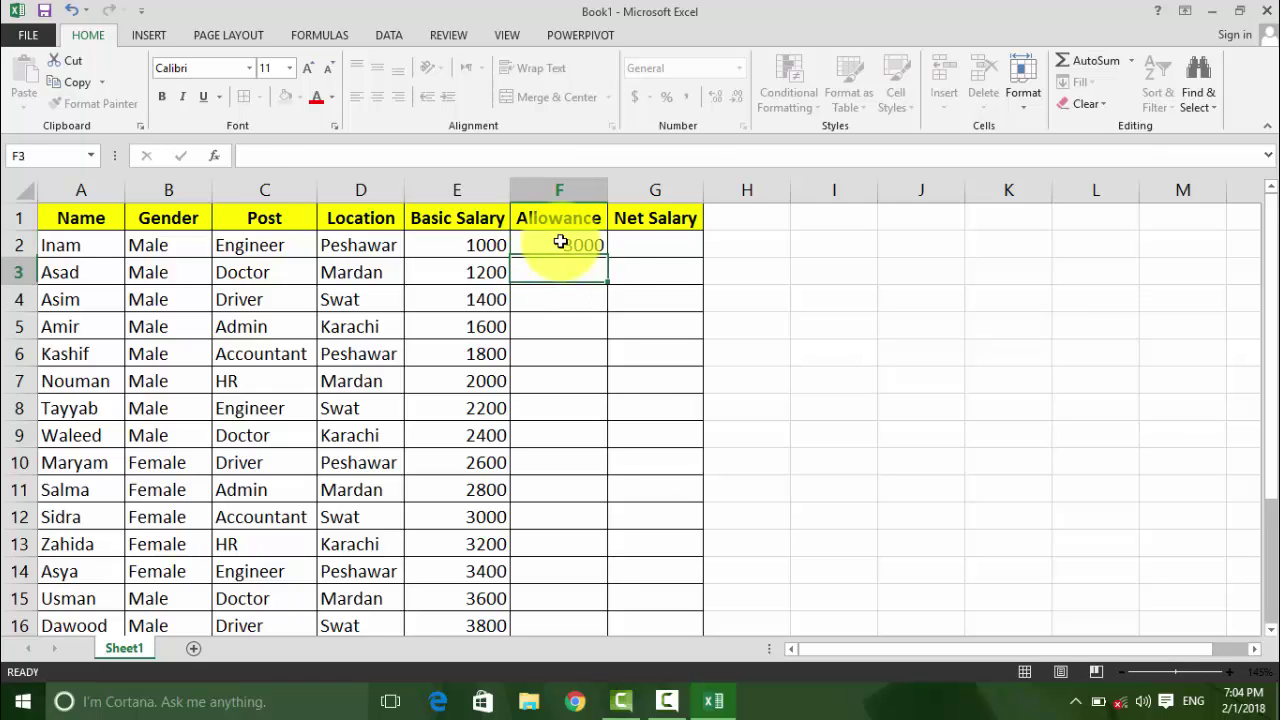
click(558, 244)
double_click(609, 258)
click(563, 377)
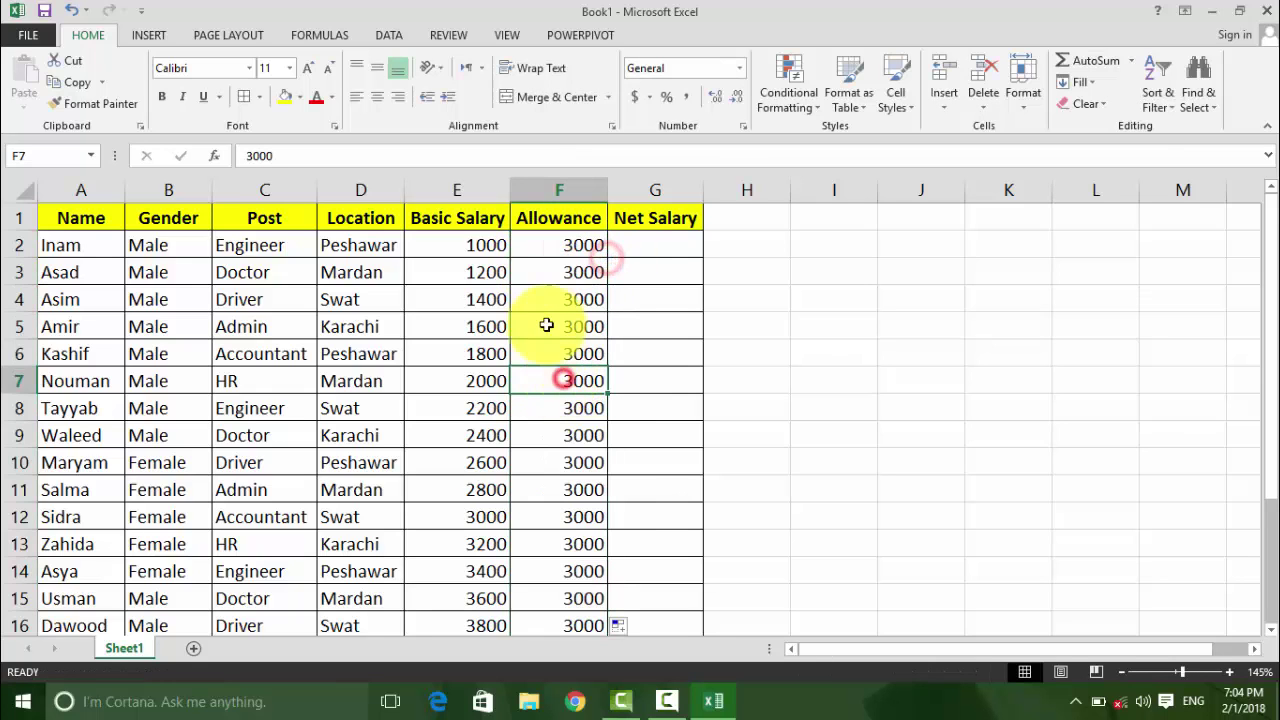
drag(84, 240, 462, 607)
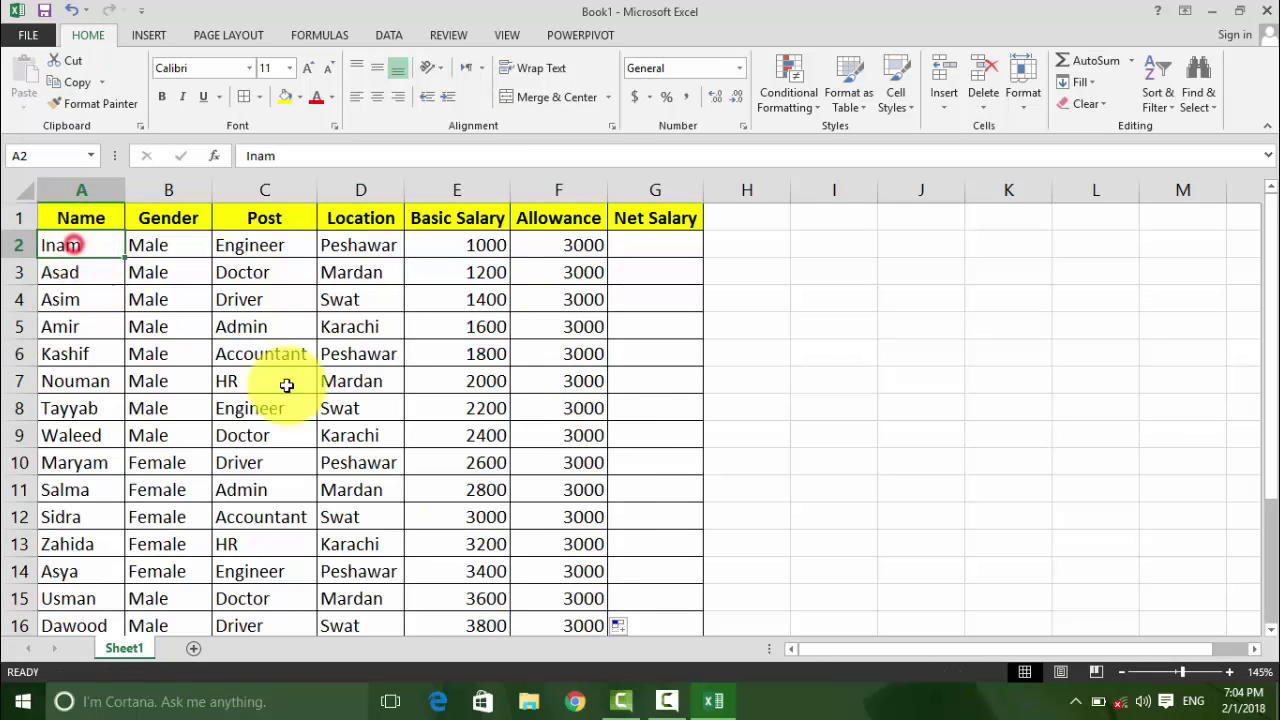
Step: Centre the values in columns B to F of the employee table
drag(157, 575, 522, 218)
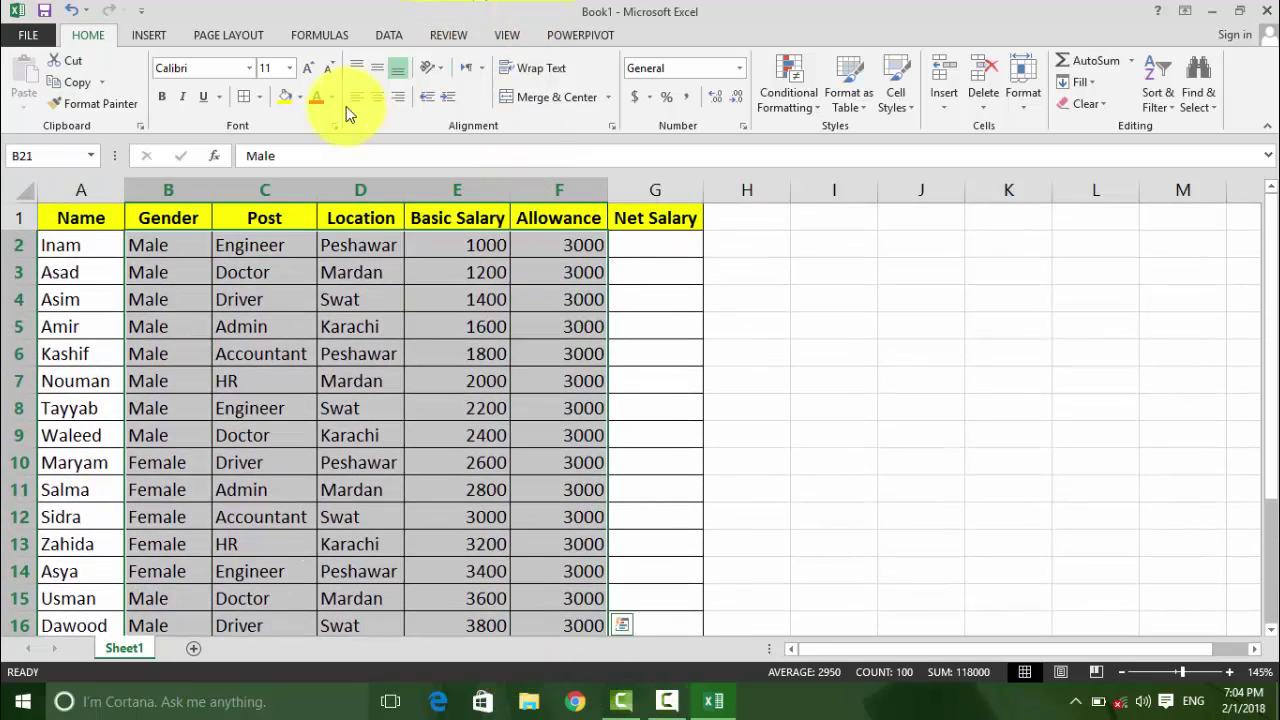
click(377, 96)
scroll(372, 390, down, 4)
click(500, 425)
scroll(372, 390, up, 5)
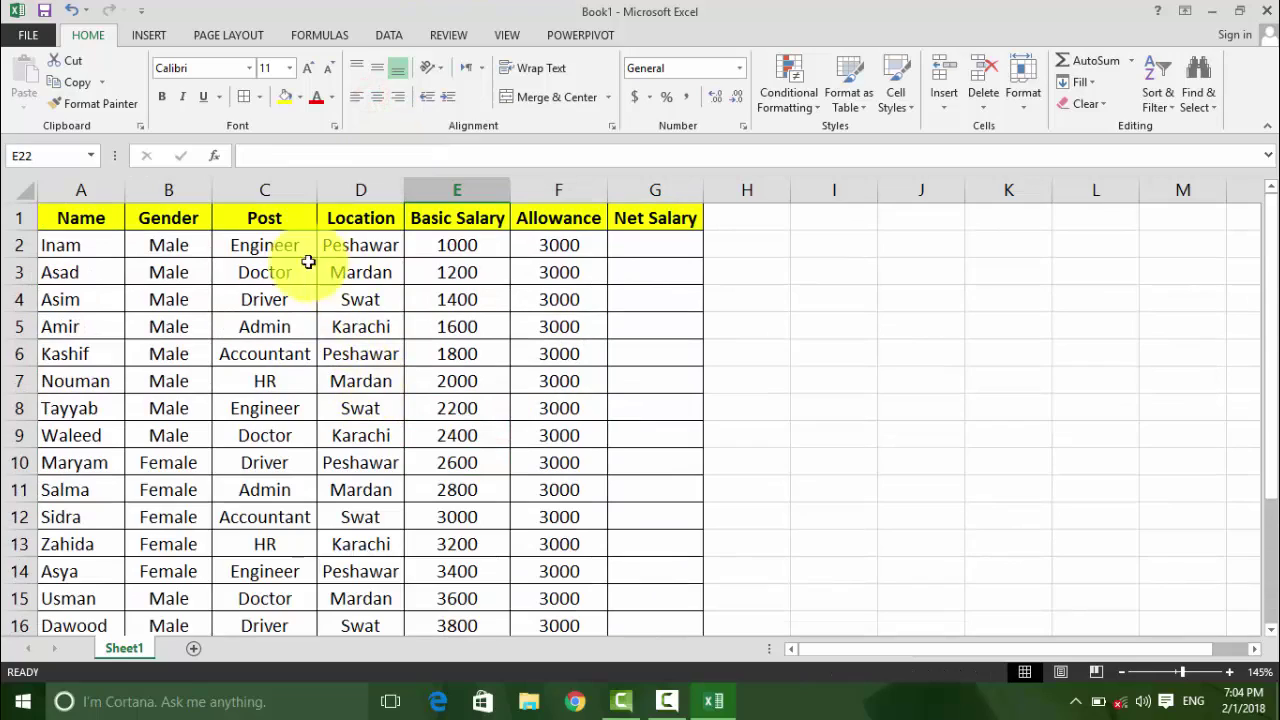
Step: Left-align the Post and Location entries in columns C and D
mouse_move(255, 243)
mouse_down()
mouse_move(378, 700)
mouse_move(350, 545)
mouse_up()
click(356, 97)
scroll(352, 300, up, 3)
click(358, 326)
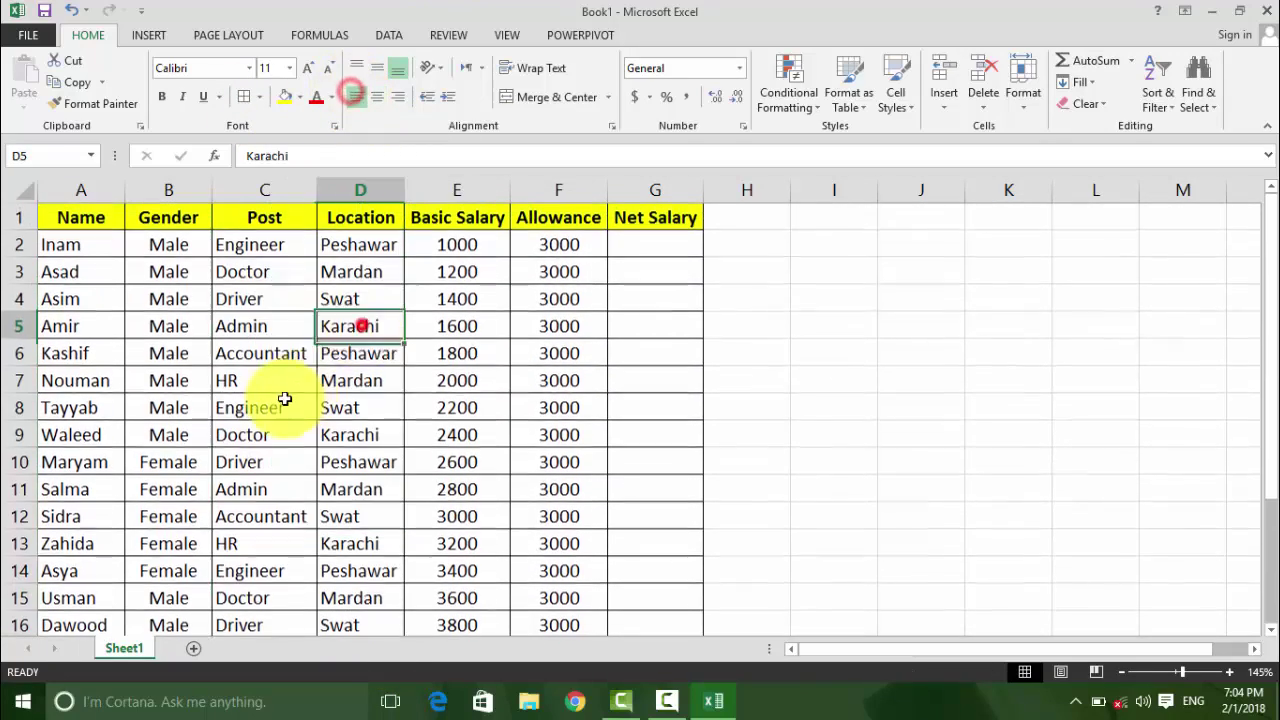
click(623, 257)
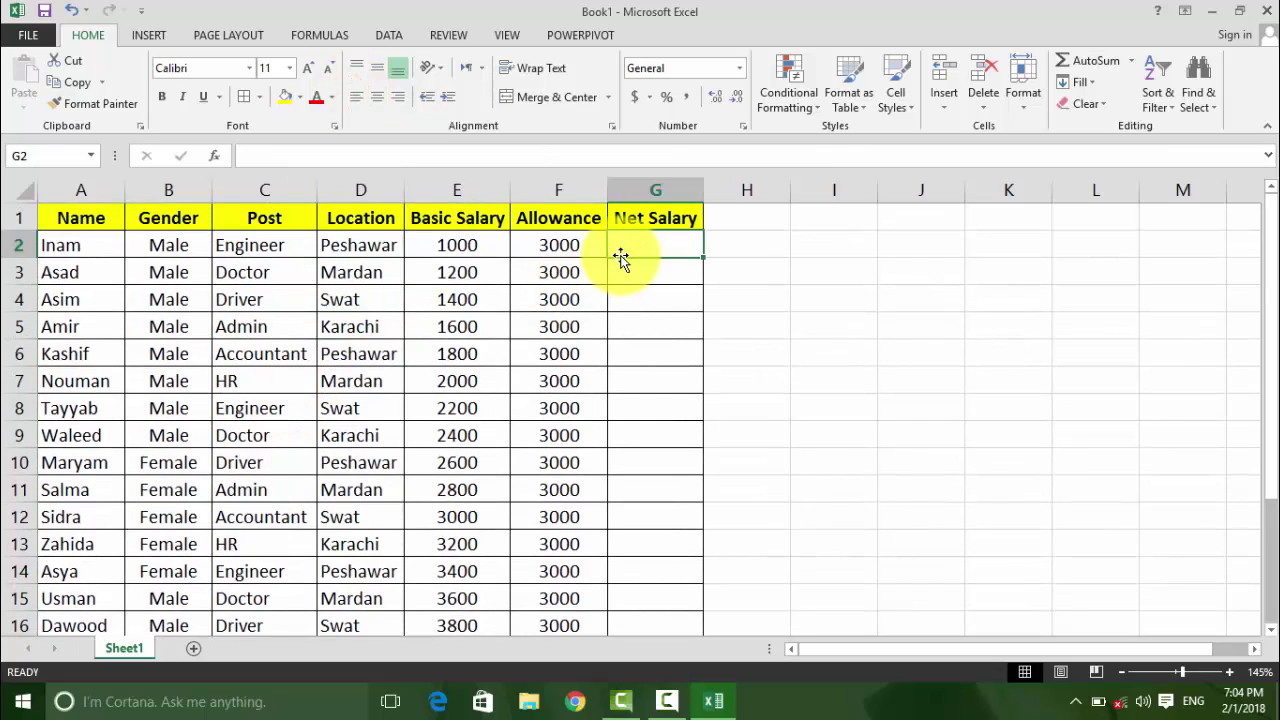
text(=su)
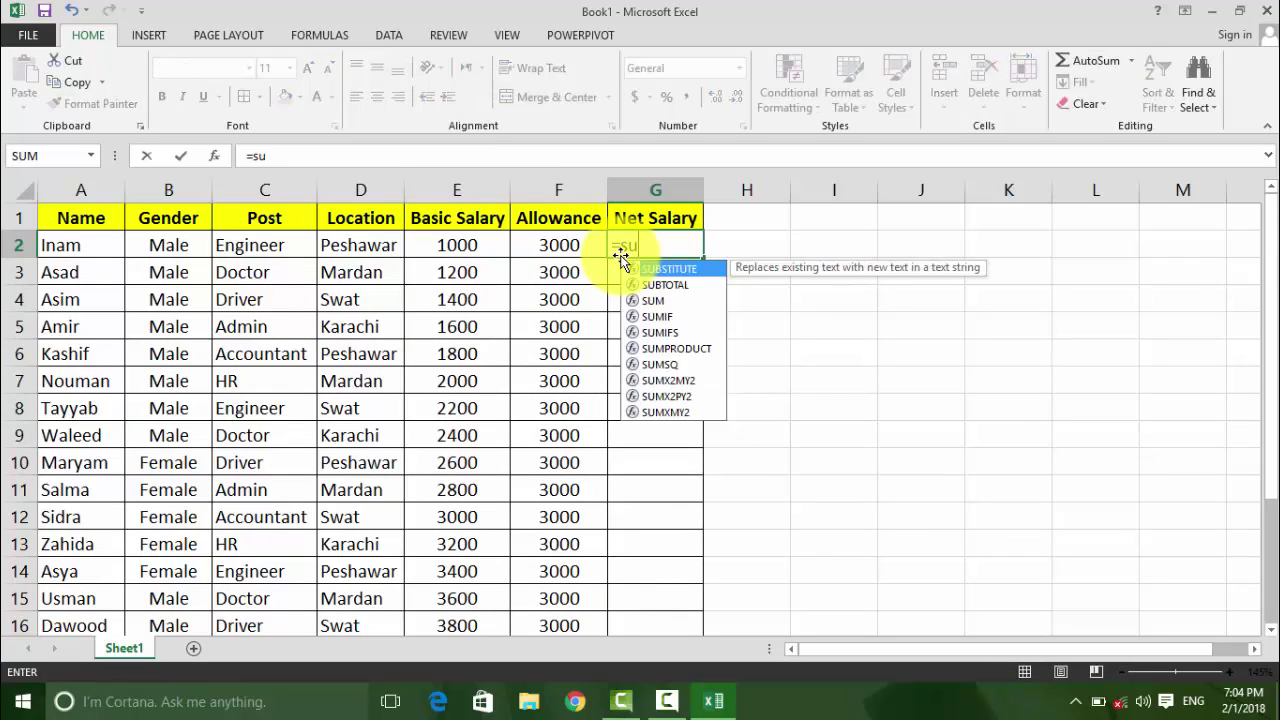
text(m)
key(Tab)
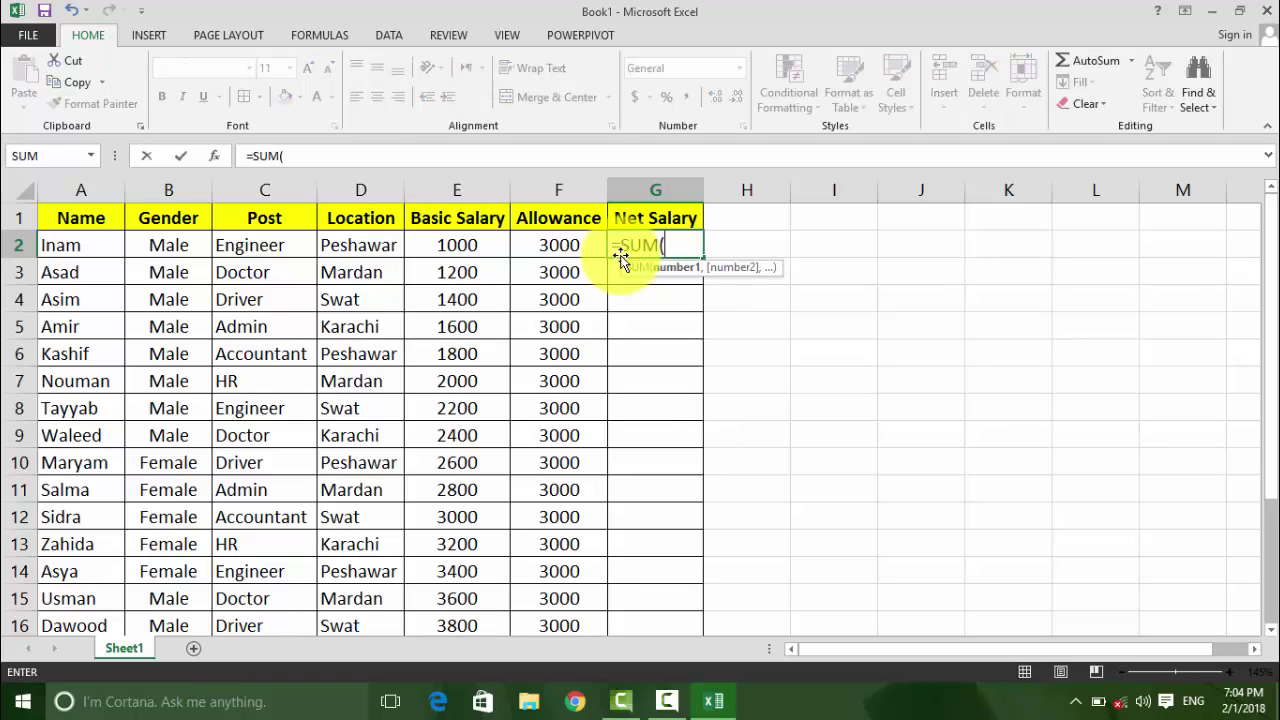
drag(457, 244, 583, 244)
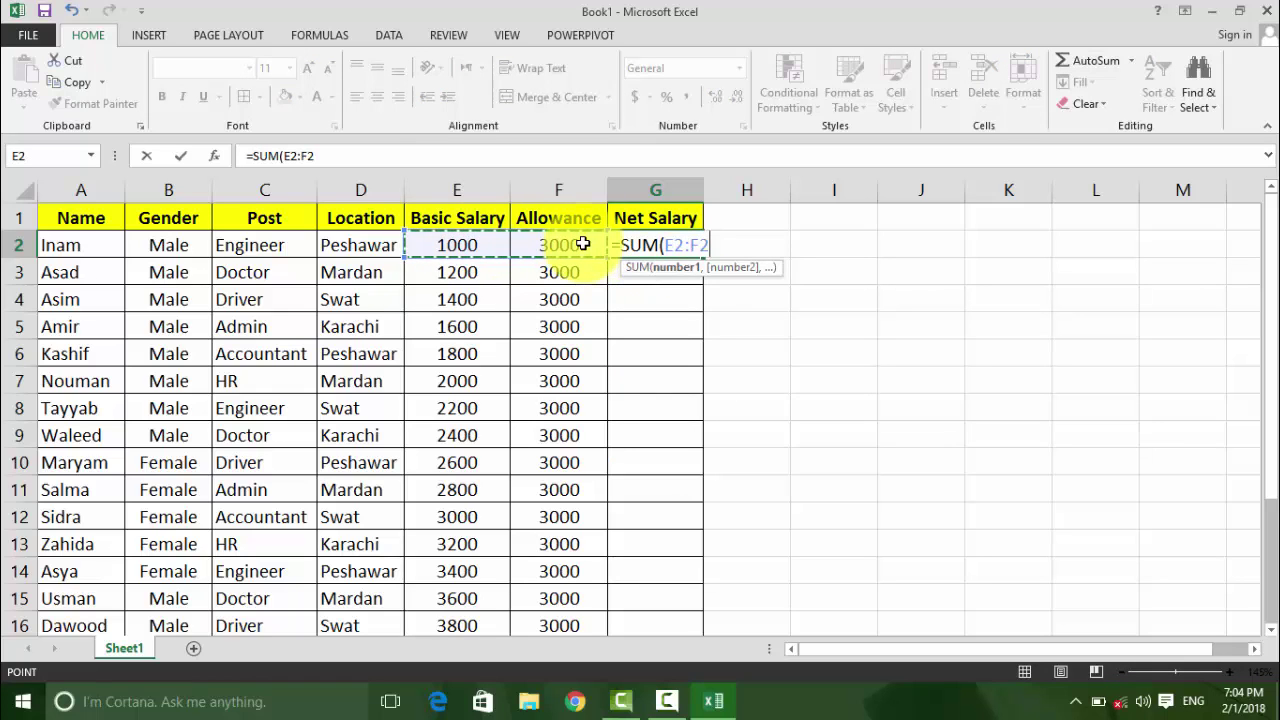
key(BackSpace)
key(BackSpace)
key(BackSpace)
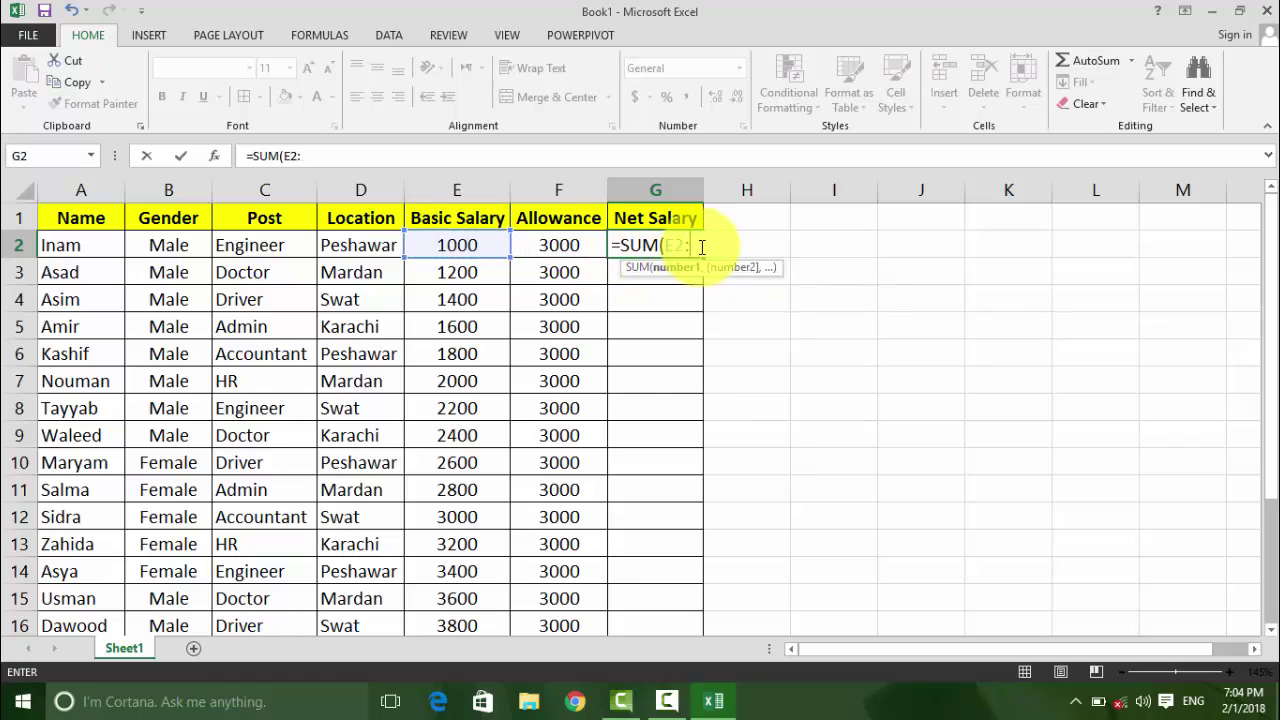
key(BackSpace)
key(BackSpace)
key(BackSpace)
key(Return)
click(680, 240)
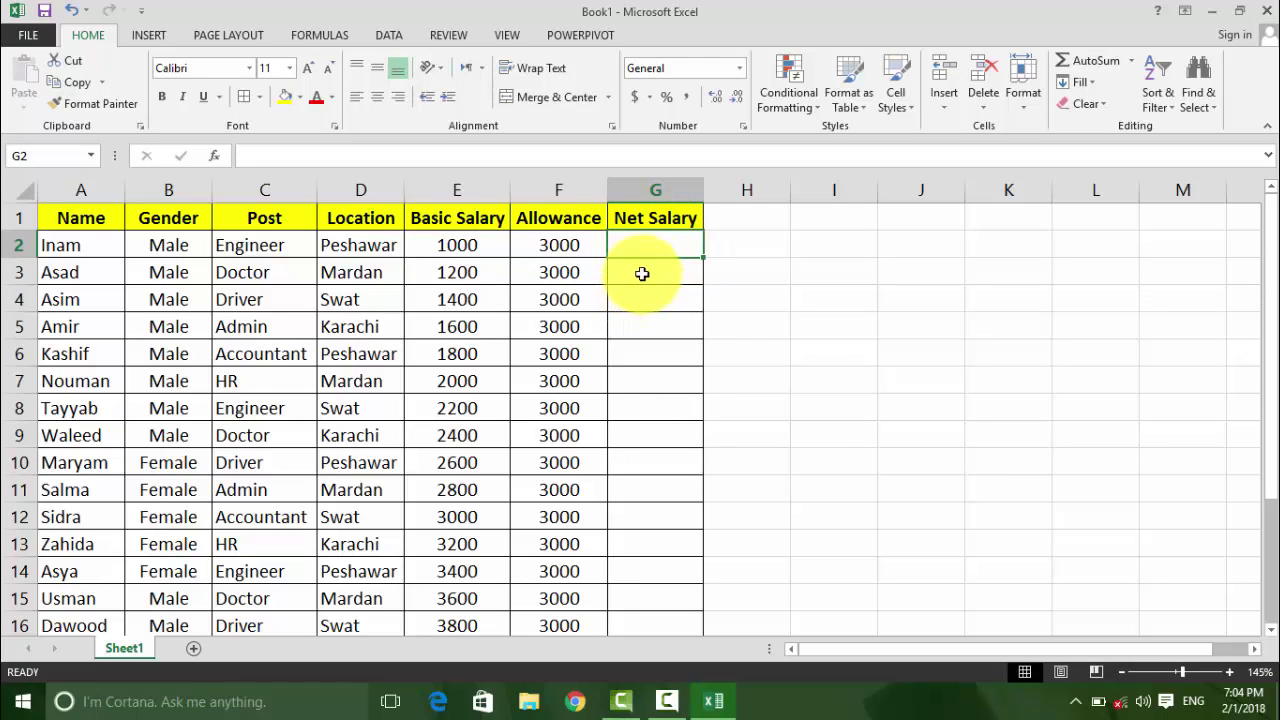
click(885, 297)
text(=)
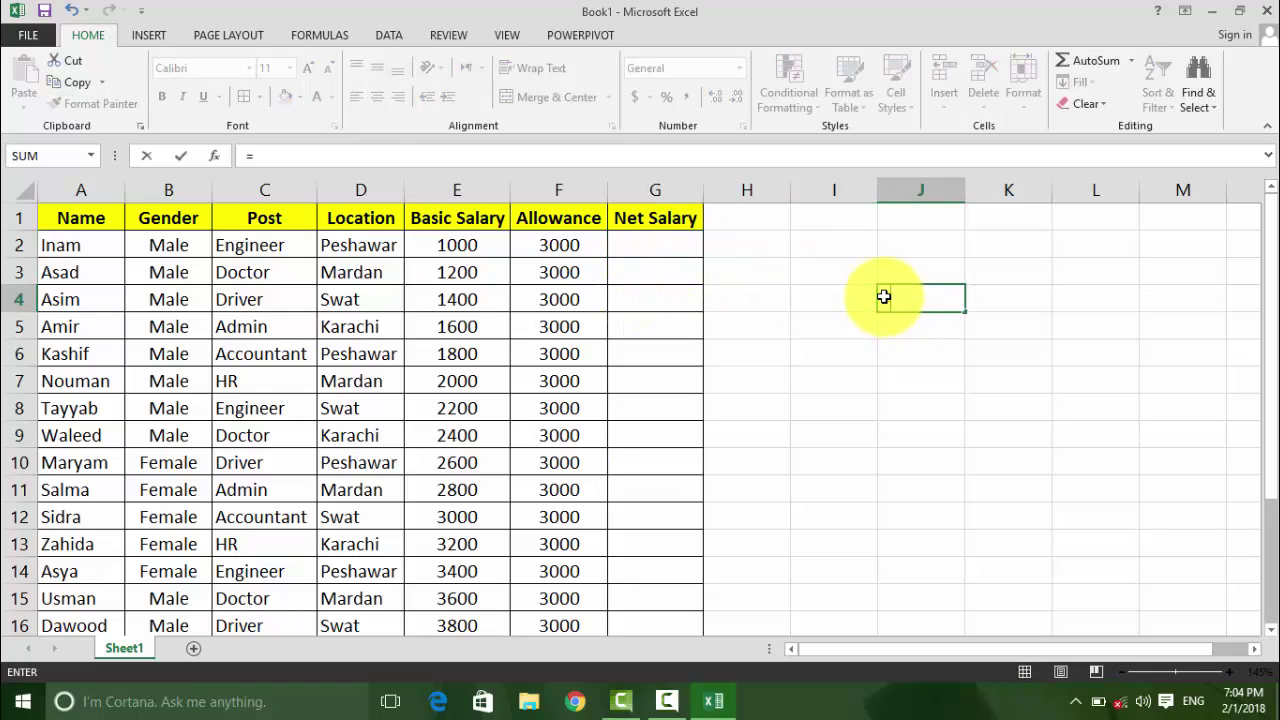
text(sum)
key(Tab)
text(all)
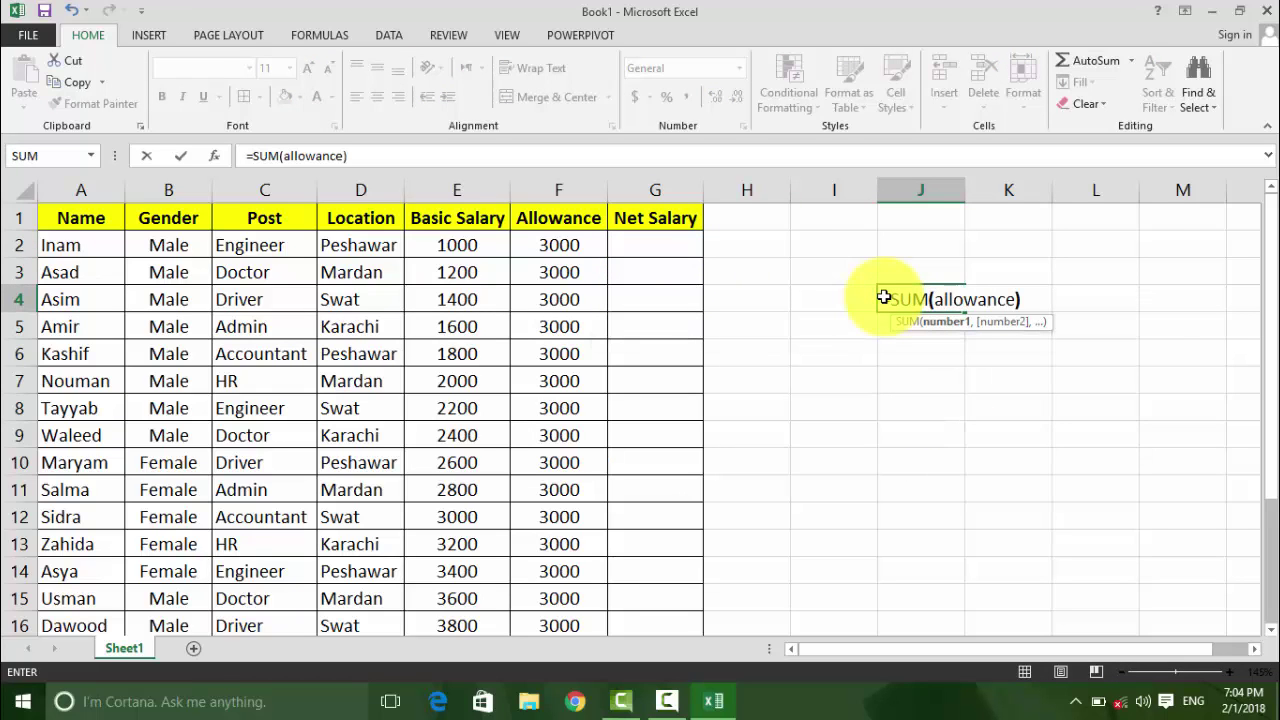
key(Return)
mouse_move(555, 245)
mouse_down()
mouse_move(585, 712)
mouse_move(580, 535)
mouse_up()
scroll(580, 526, up, 3)
scroll(551, 271, down, 1)
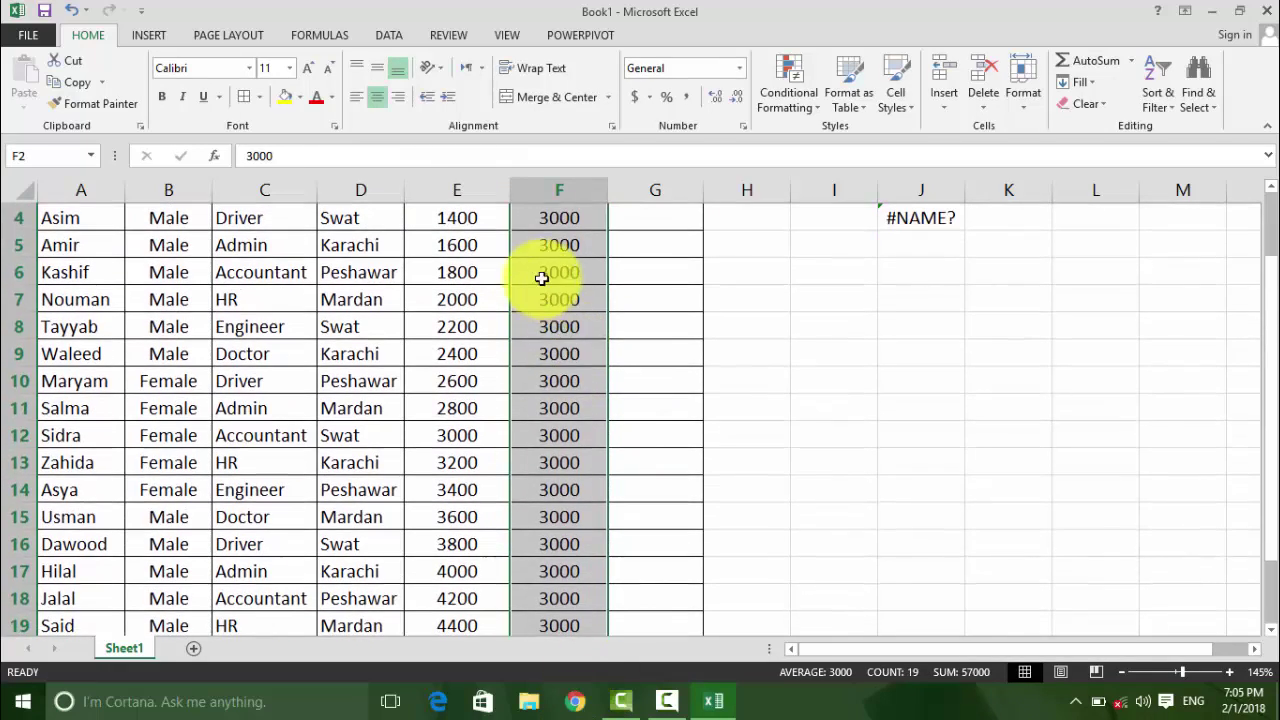
click(561, 422)
scroll(553, 420, up, 1)
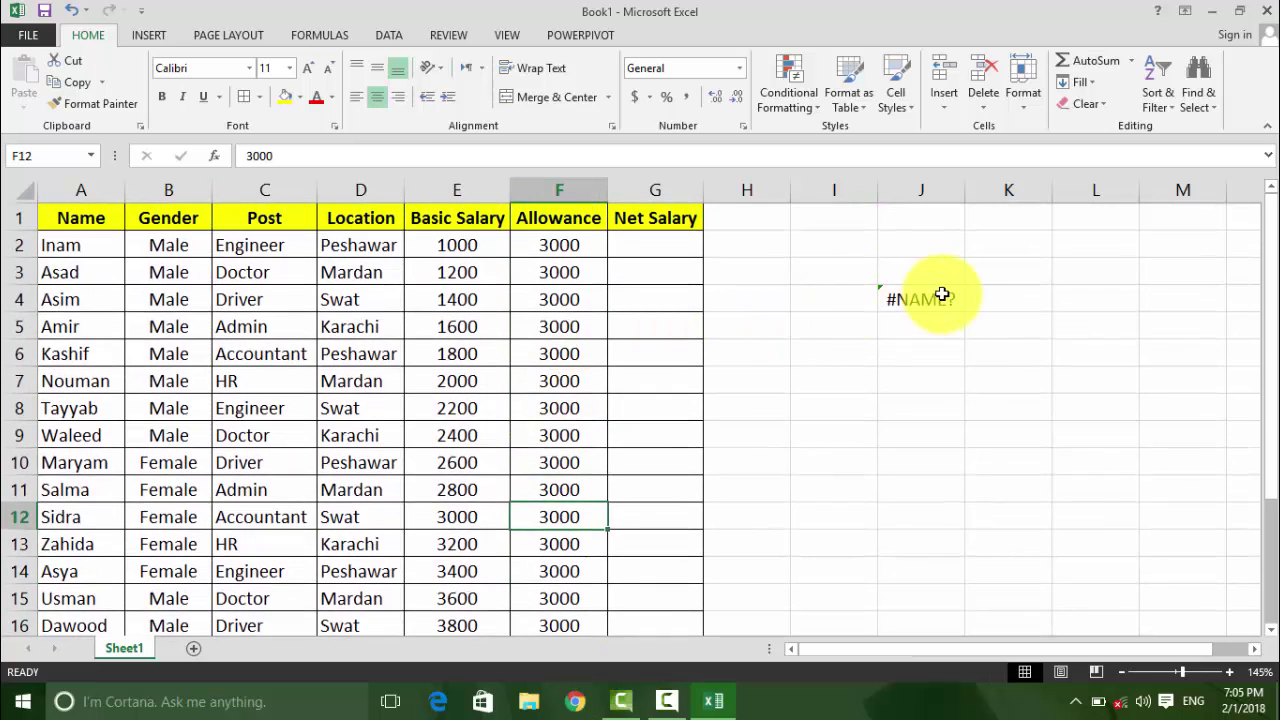
click(943, 292)
click(232, 326)
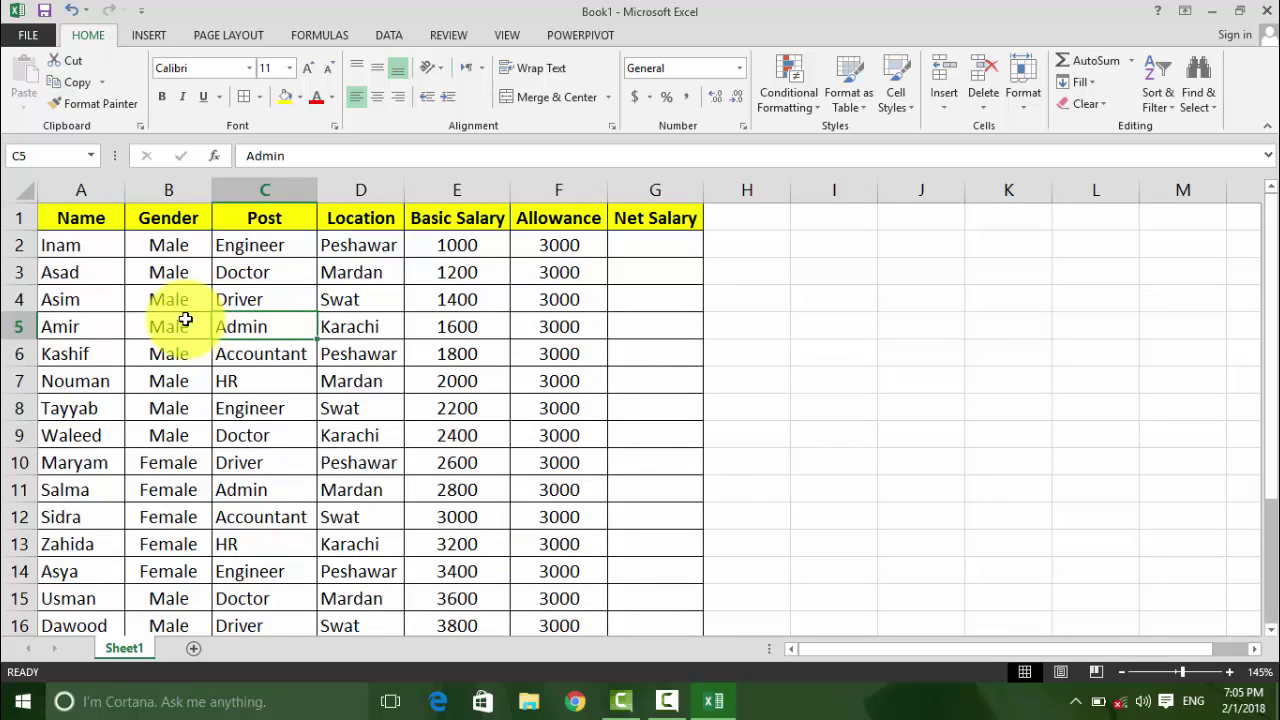
Step: Left-align the Gender entries in B2:B21
mouse_move(170, 245)
mouse_down()
mouse_move(200, 700)
mouse_move(171, 574)
mouse_up()
click(356, 97)
scroll(333, 238, up, 2)
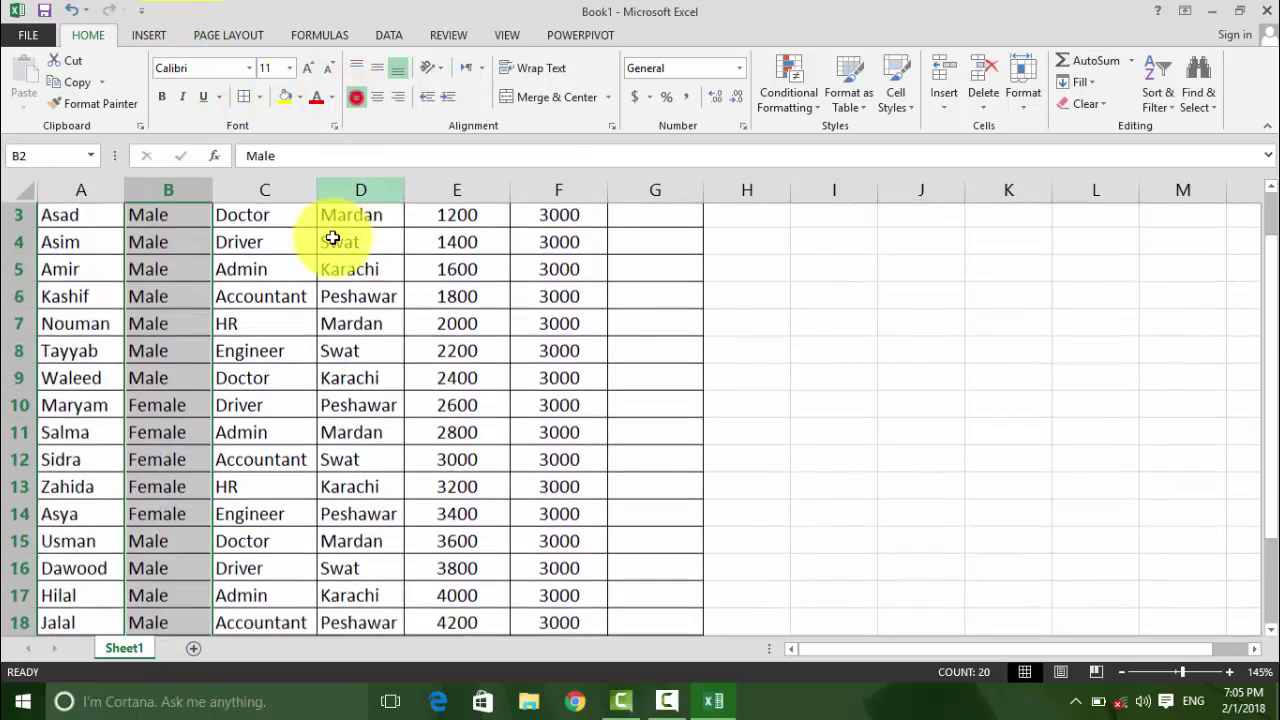
scroll(333, 238, up, 1)
click(333, 240)
click(225, 272)
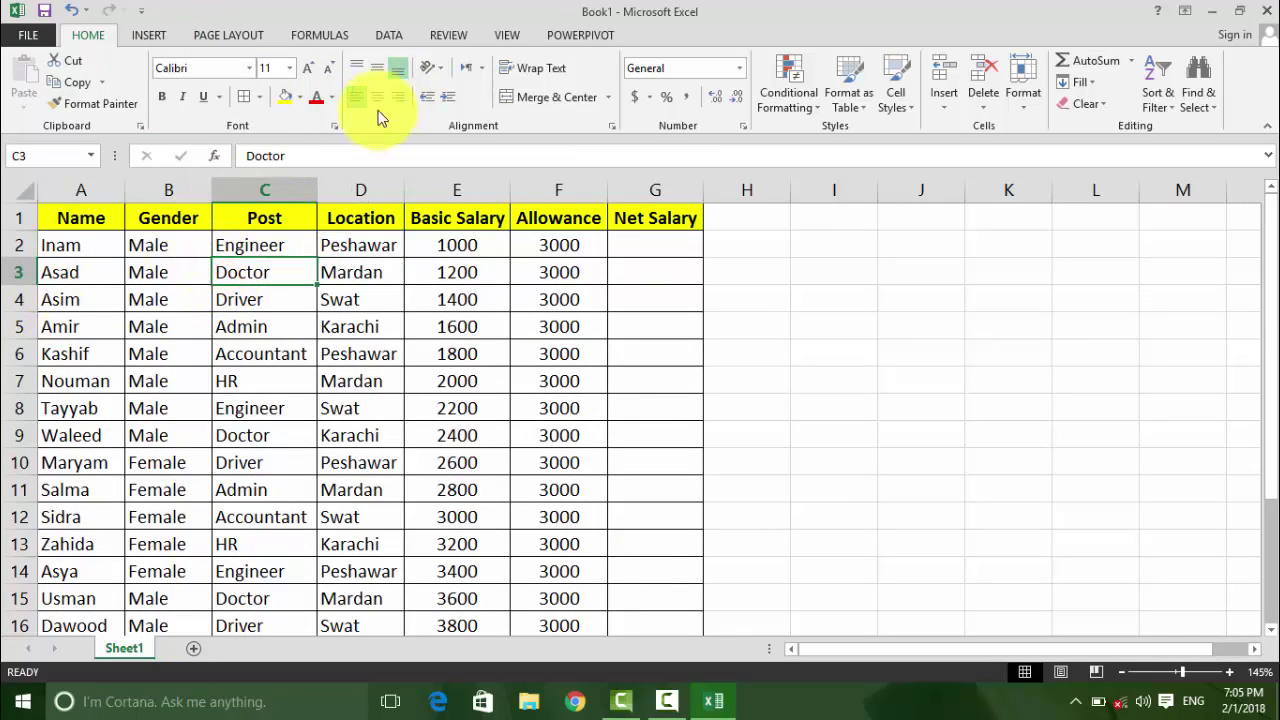
click(305, 38)
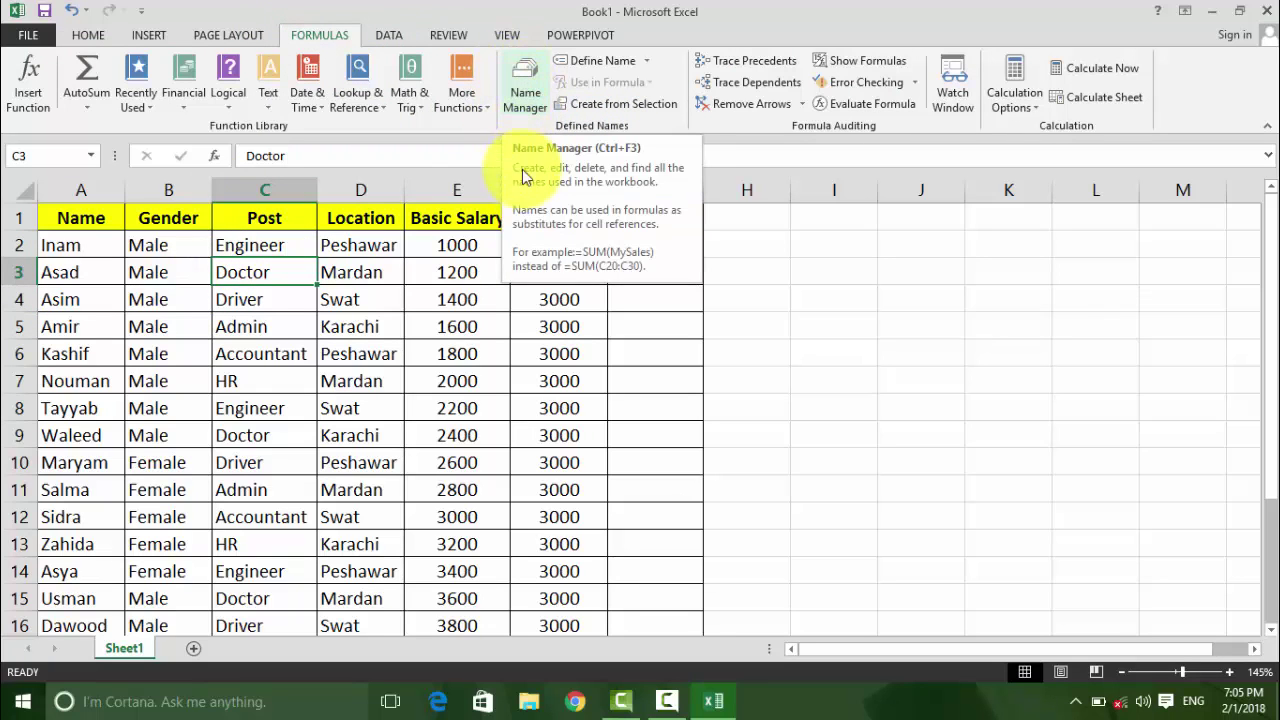
Step: Start a new defined name called Allowance with Workbook scope in Name Manager
click(300, 250)
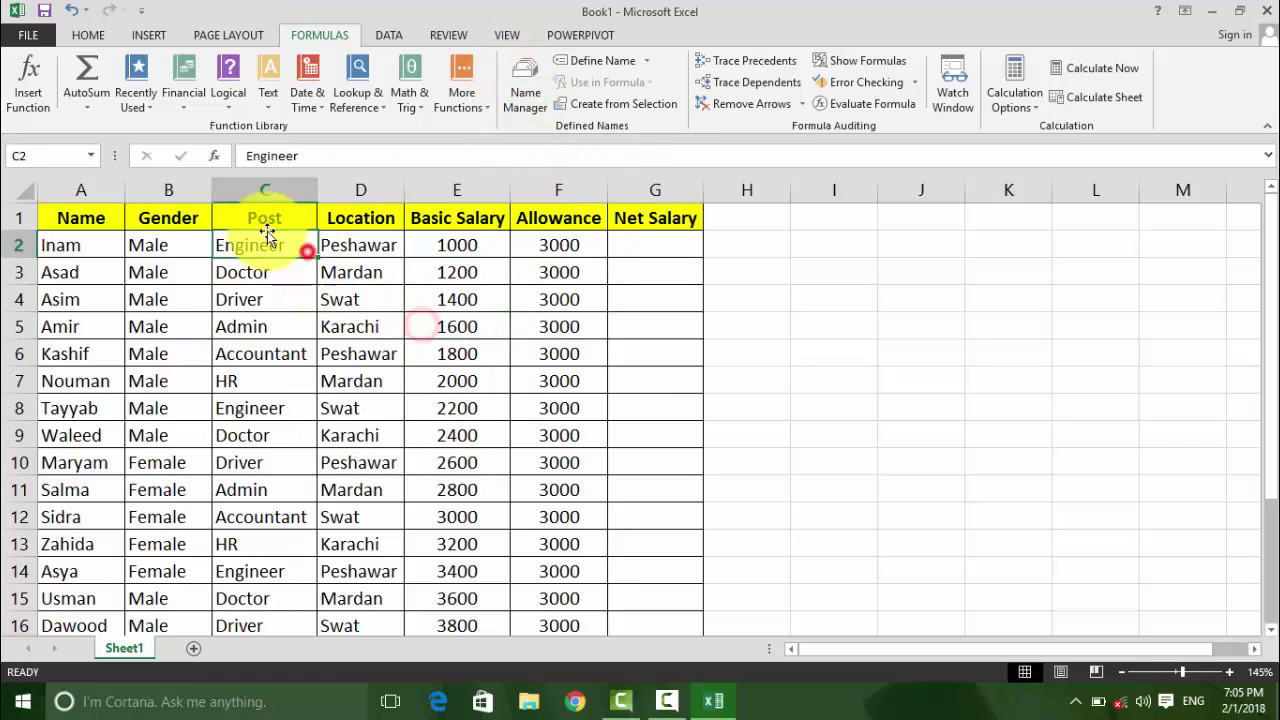
drag(85, 216, 82, 430)
click(70, 299)
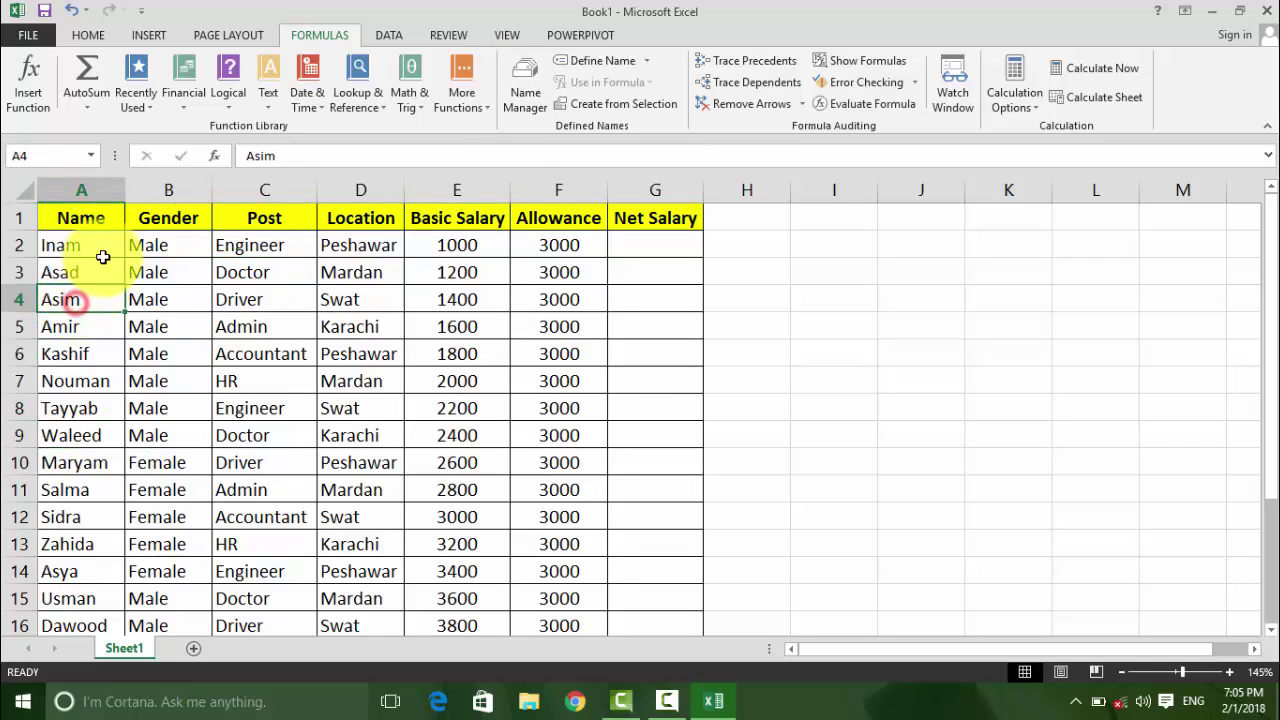
click(508, 95)
drag(551, 251, 660, 88)
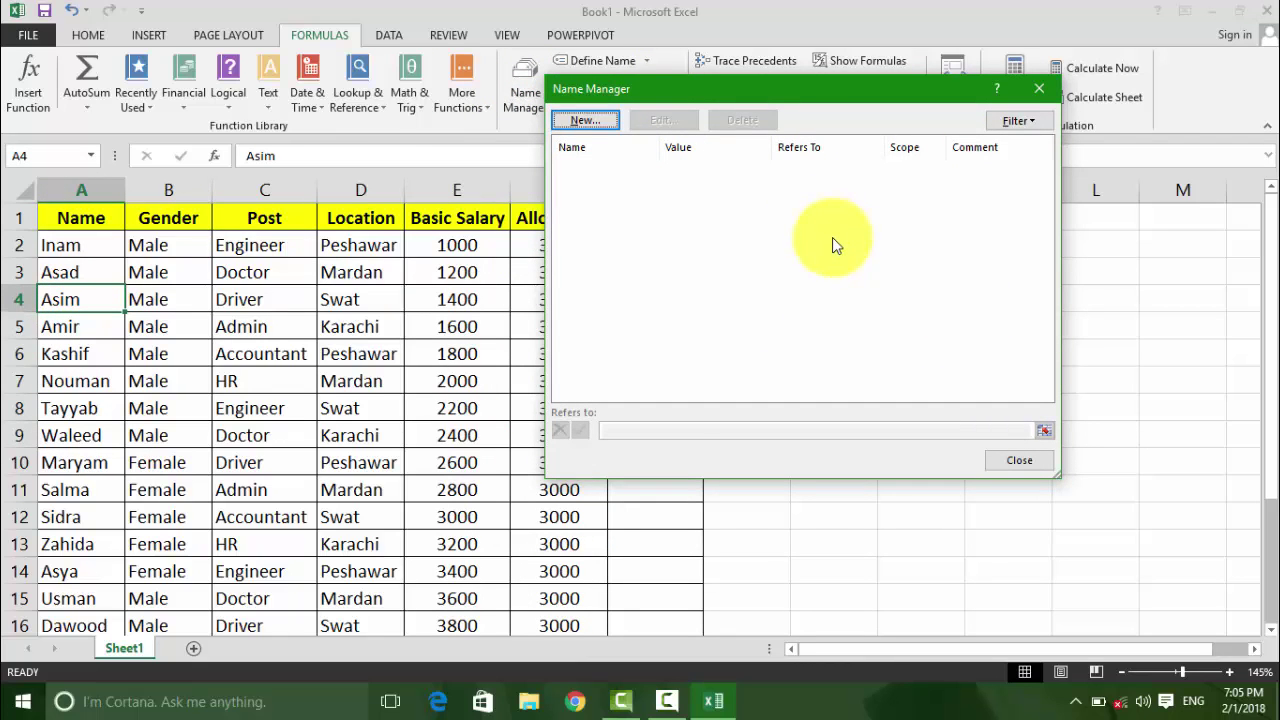
click(600, 120)
drag(727, 188, 730, 113)
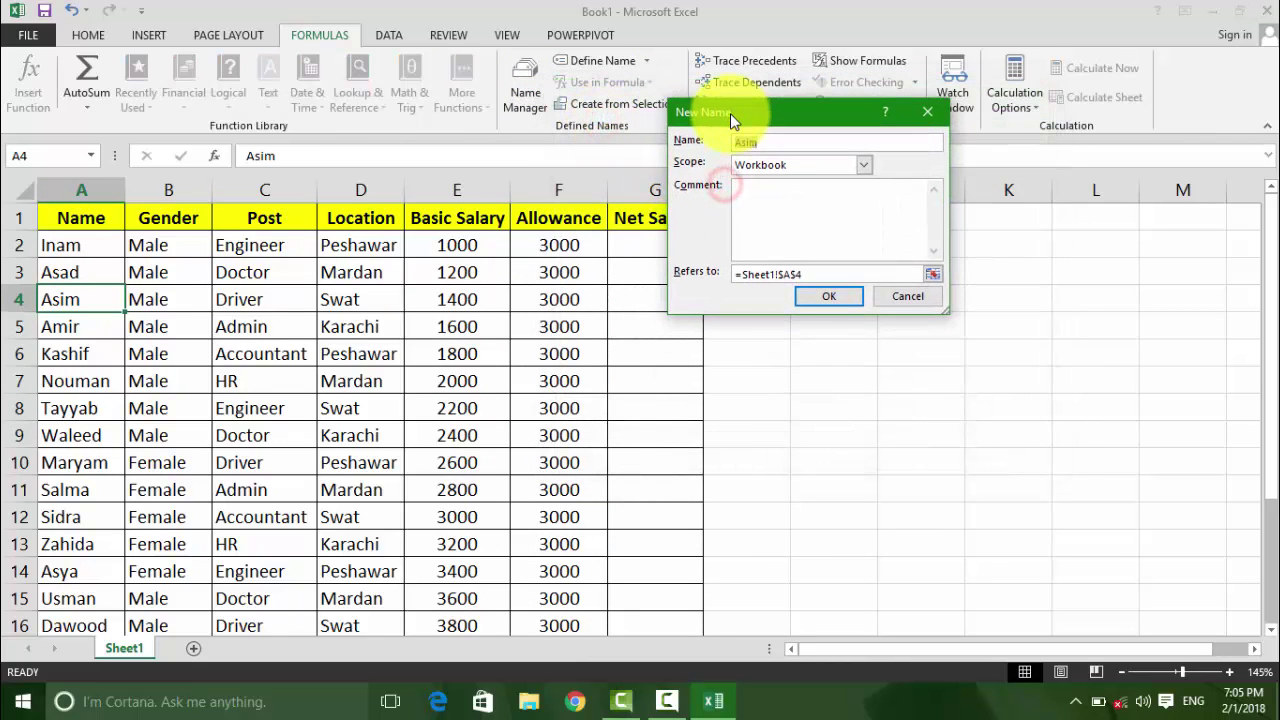
double_click(782, 144)
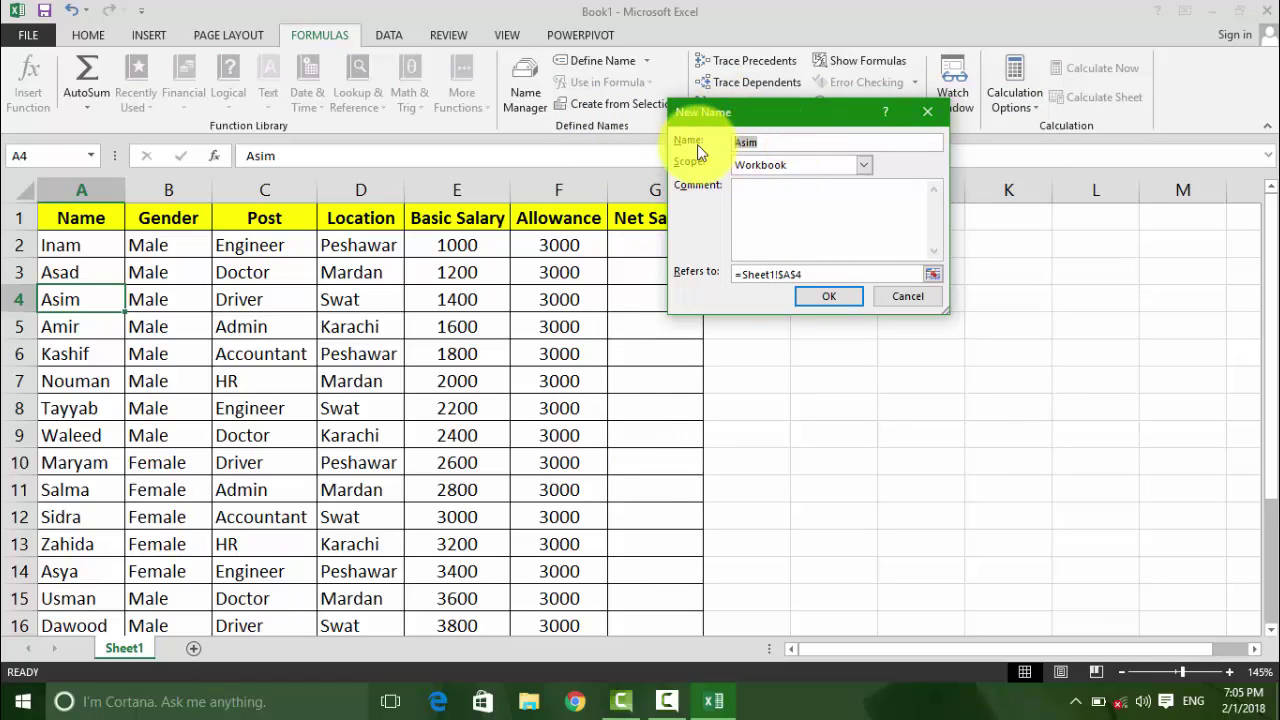
text(Allowa)
text(nce)
click(790, 166)
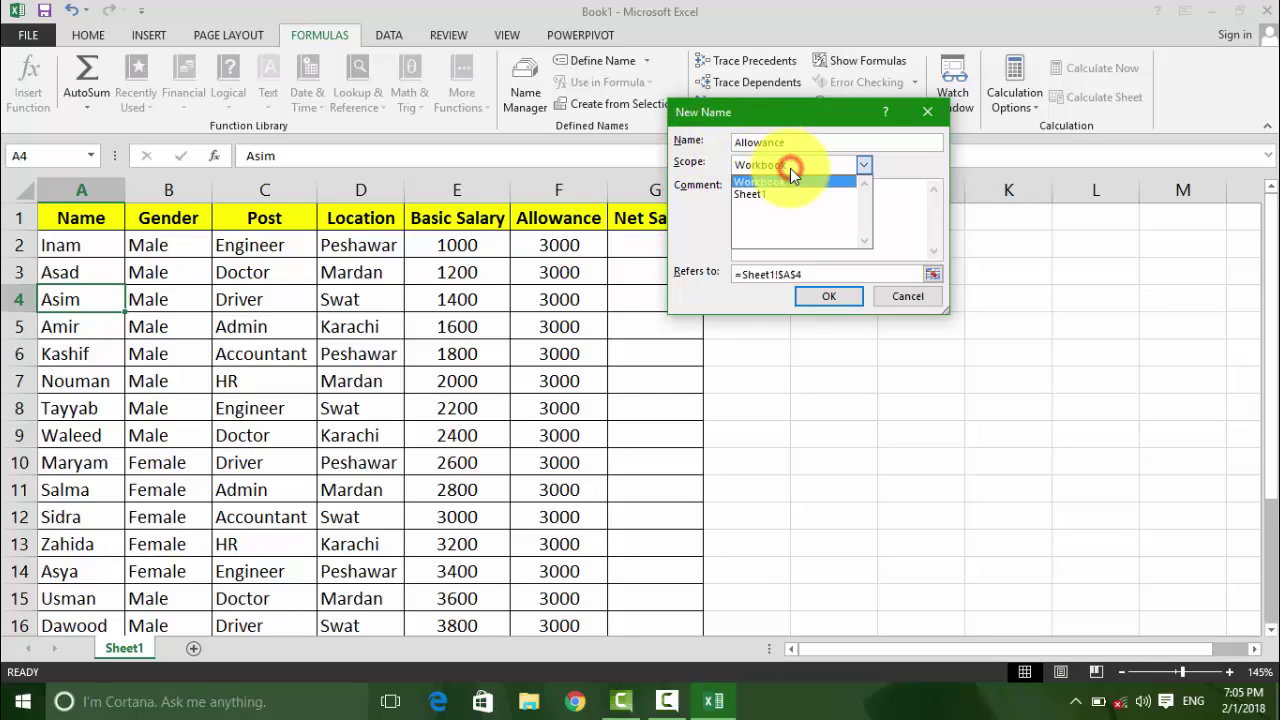
click(788, 183)
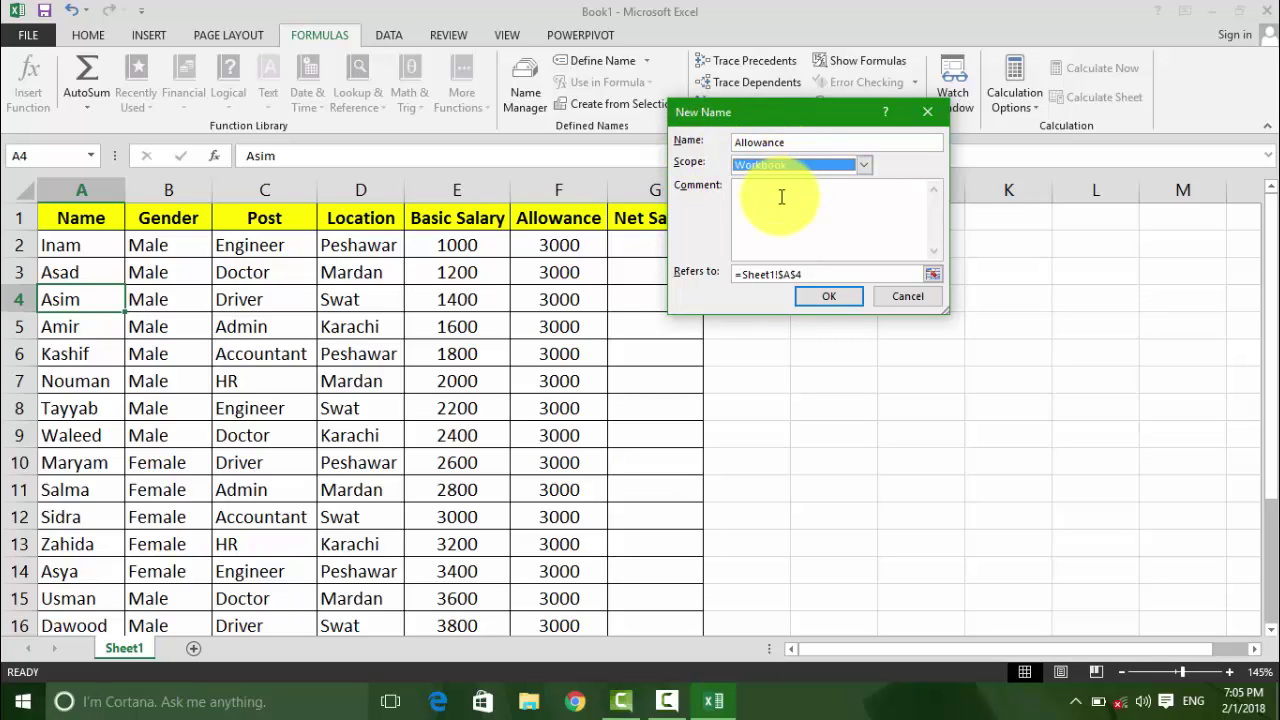
Step: Make Allowance refer to Sheet1!$F$2:$F$21, confirm it, and close Name Manager
drag(813, 274, 721, 279)
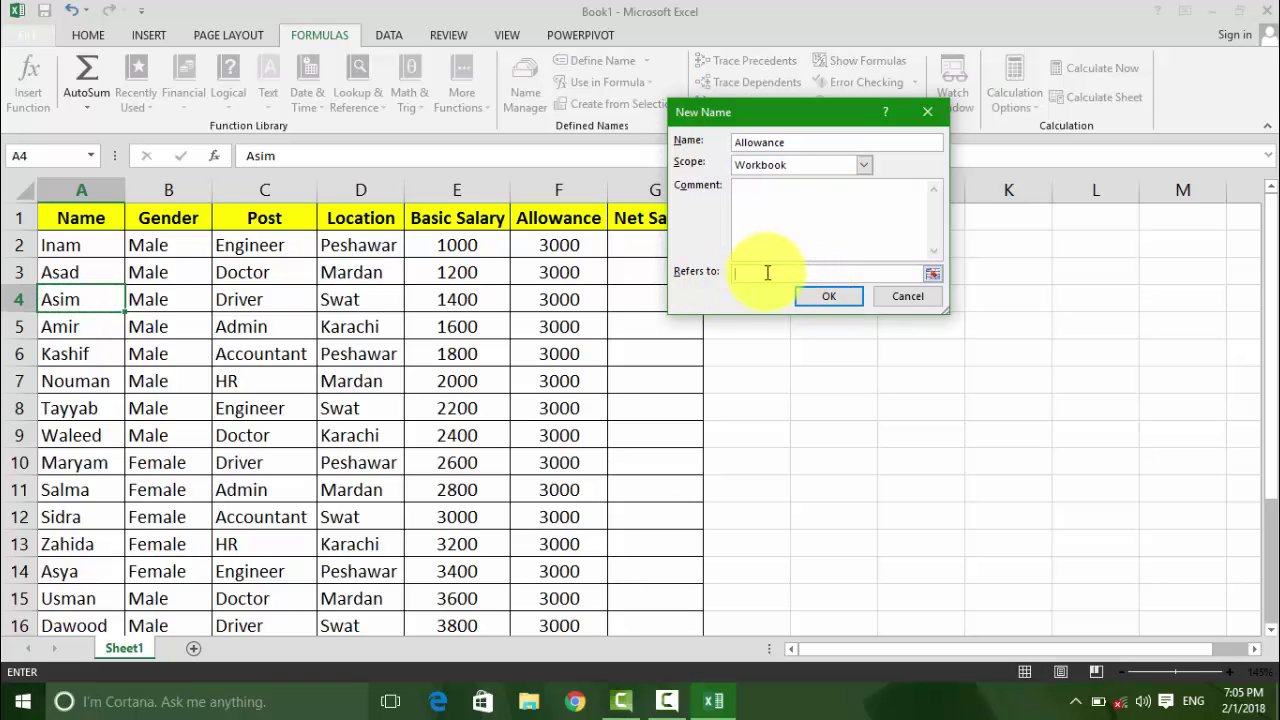
drag(88, 245, 93, 716)
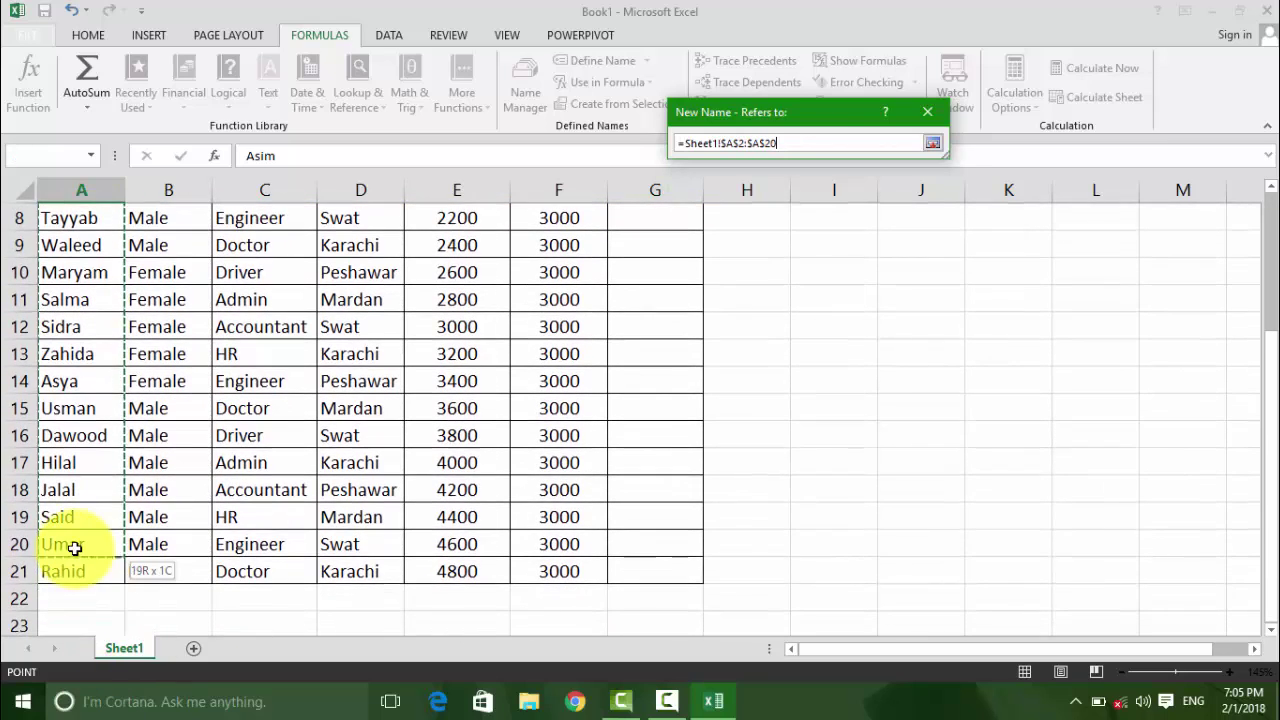
drag(93, 716, 70, 565)
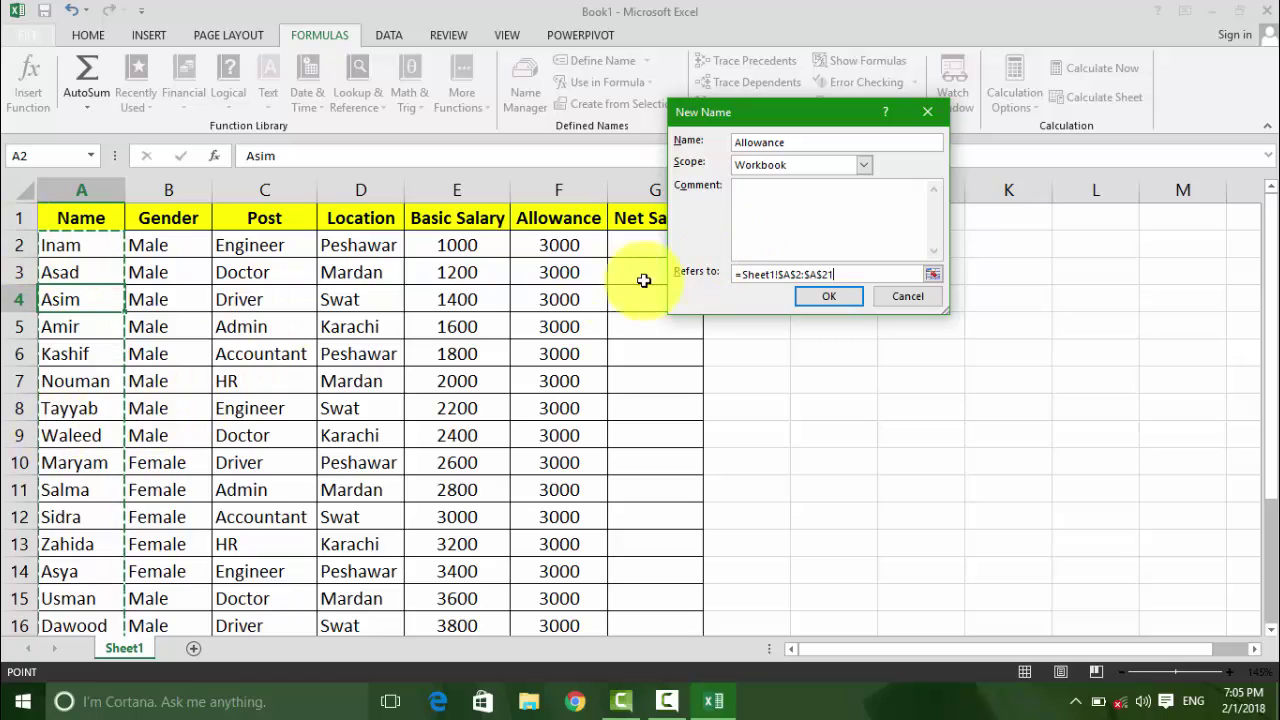
drag(548, 252, 570, 566)
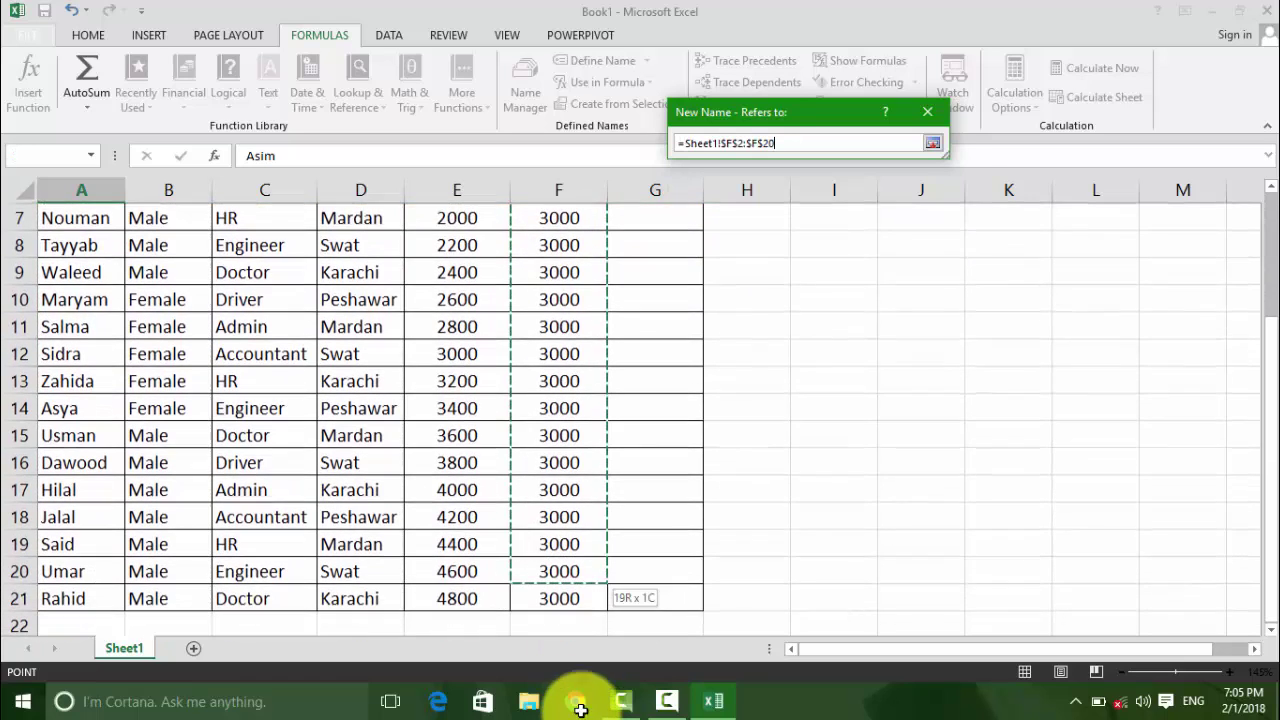
scroll(568, 560, up, 3)
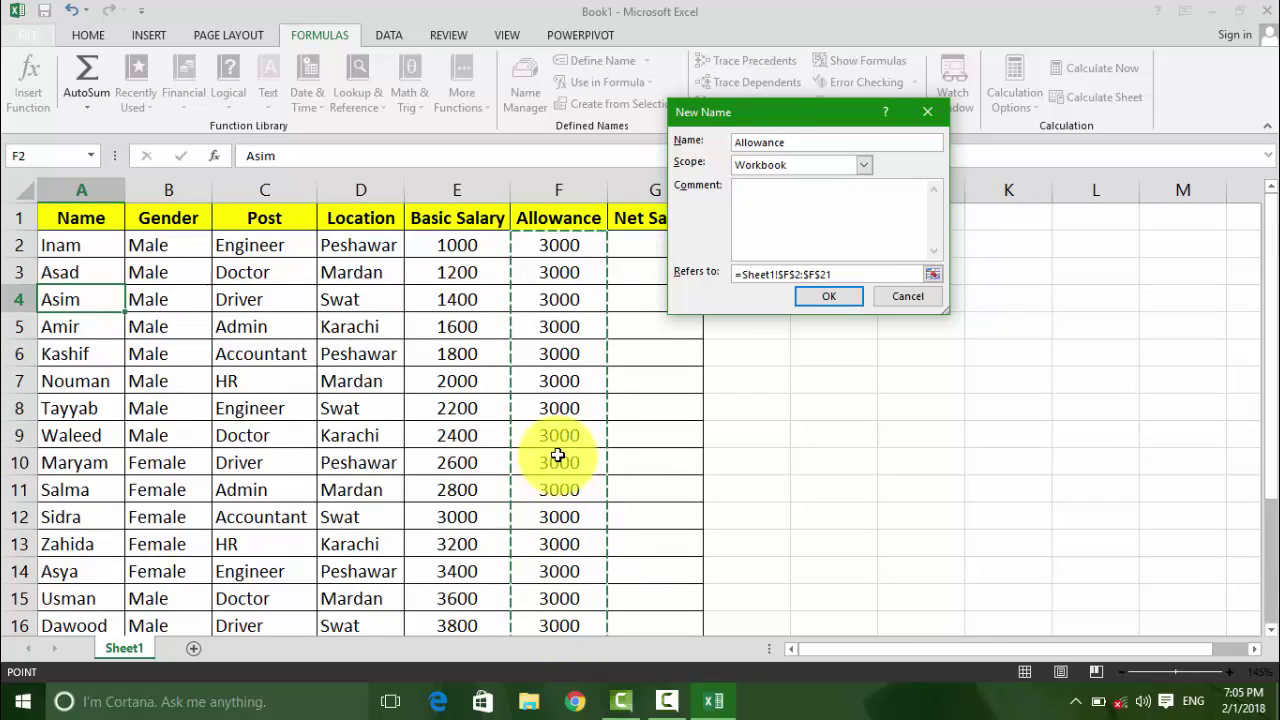
click(826, 296)
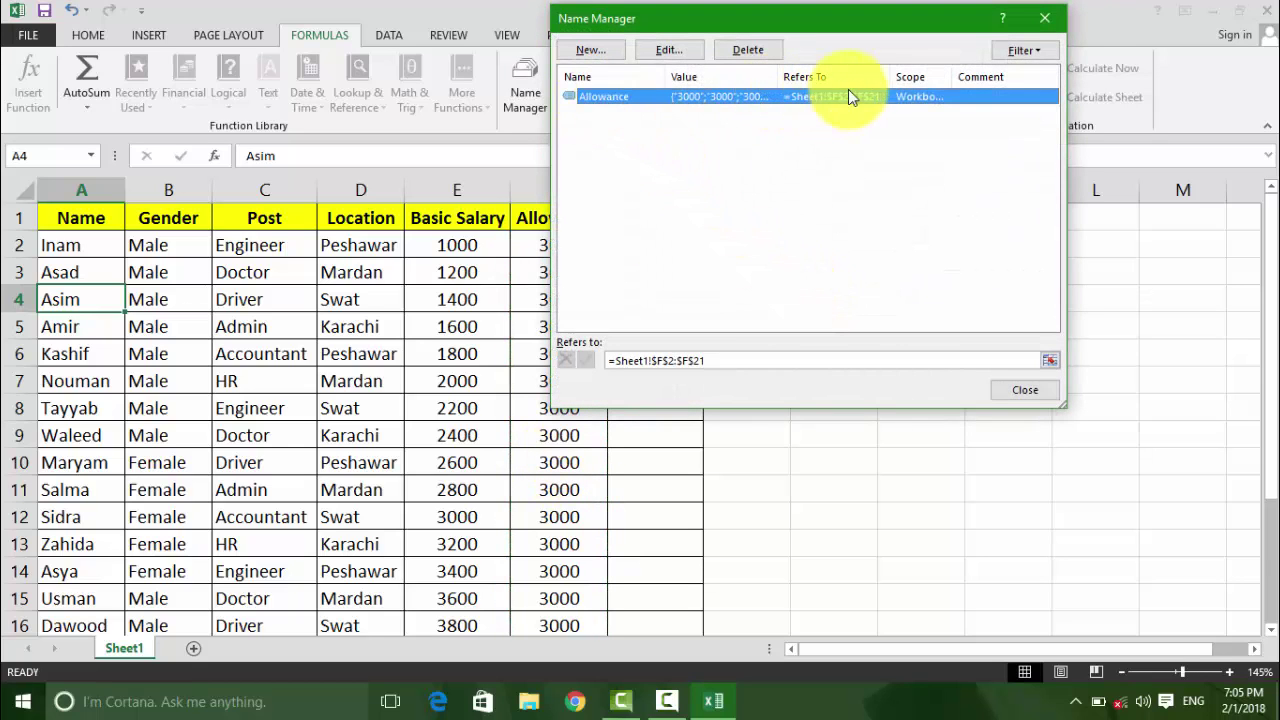
click(1012, 386)
Step: Enter =SUM(Allowance) in K3, which returns 60000
click(994, 279)
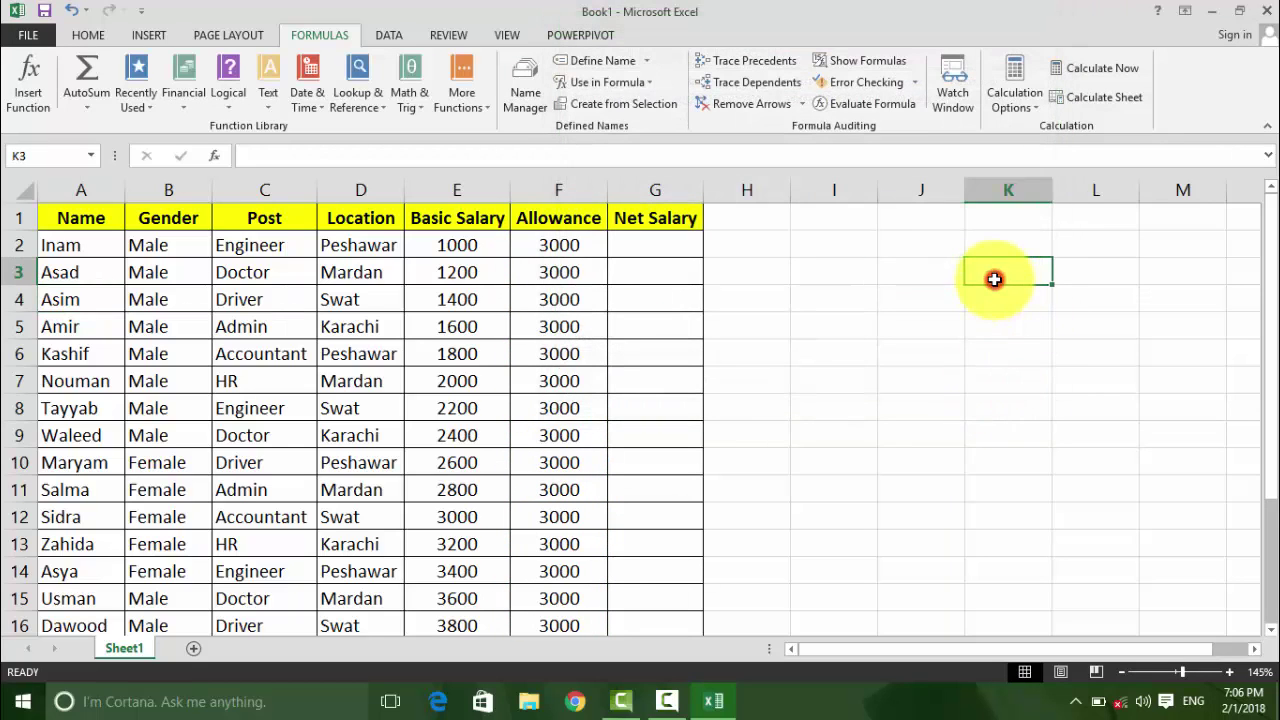
text(=SUM(al)
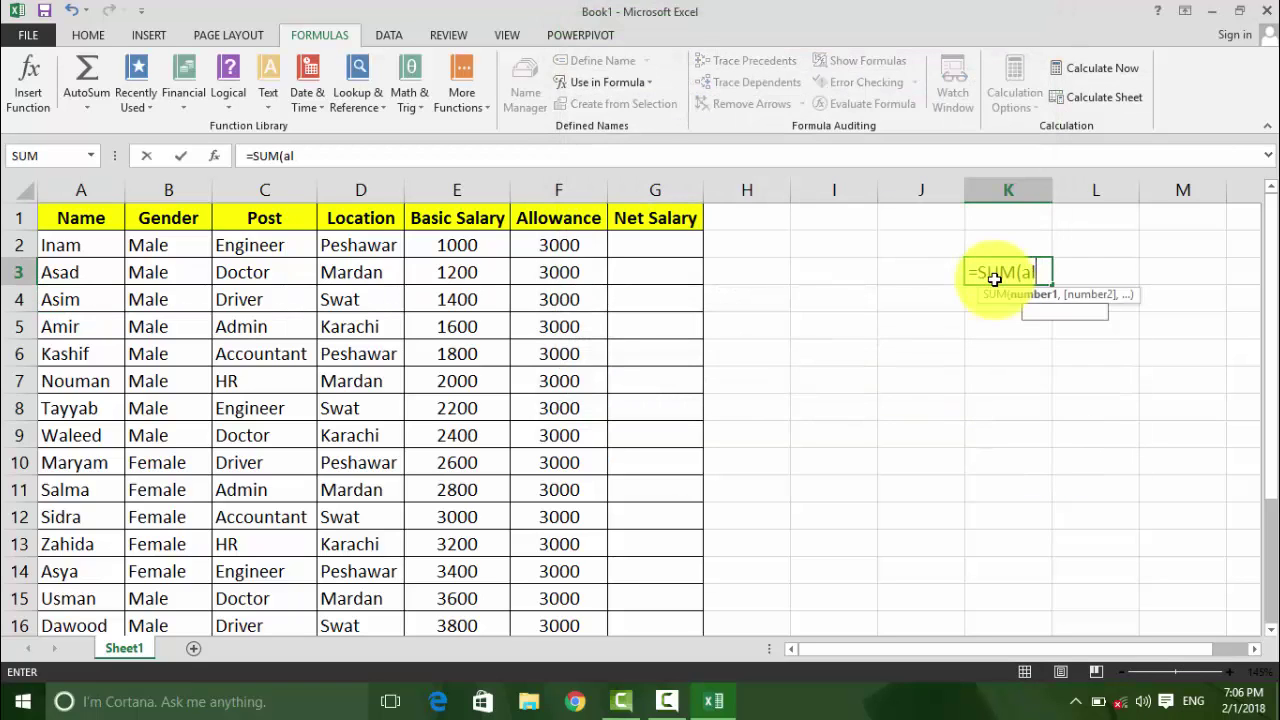
key(Tab)
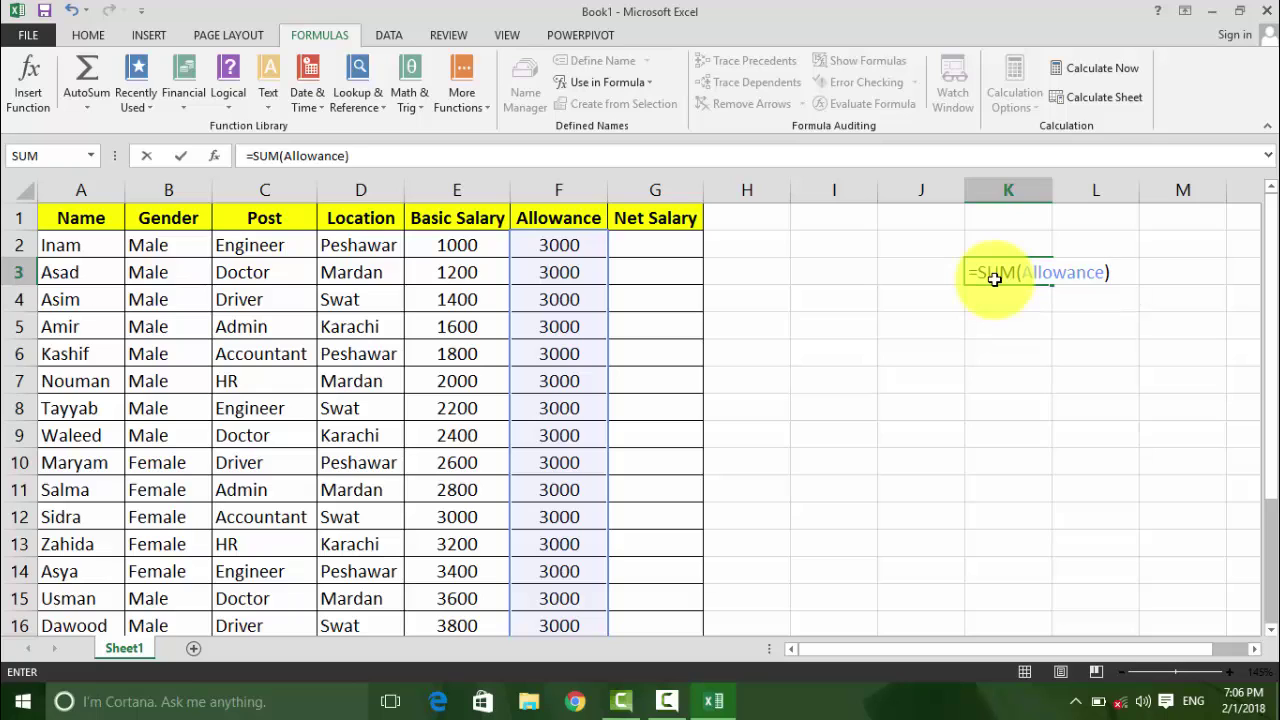
key(Return)
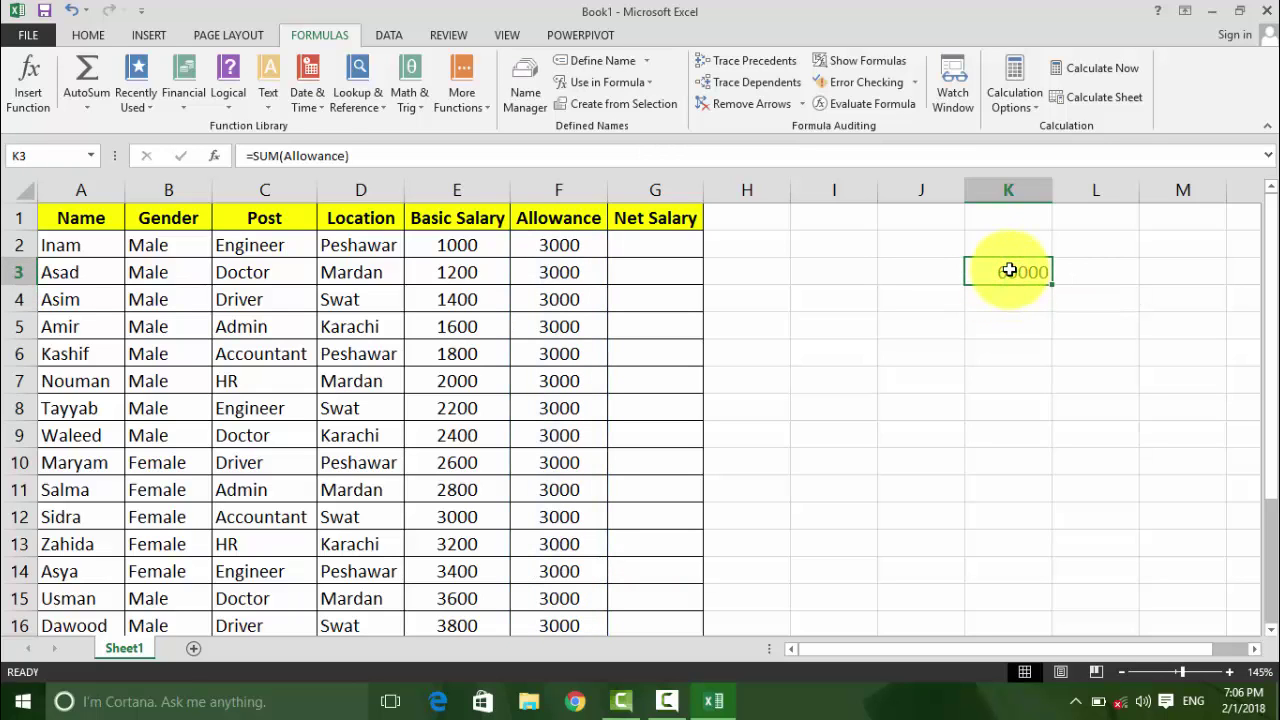
click(829, 297)
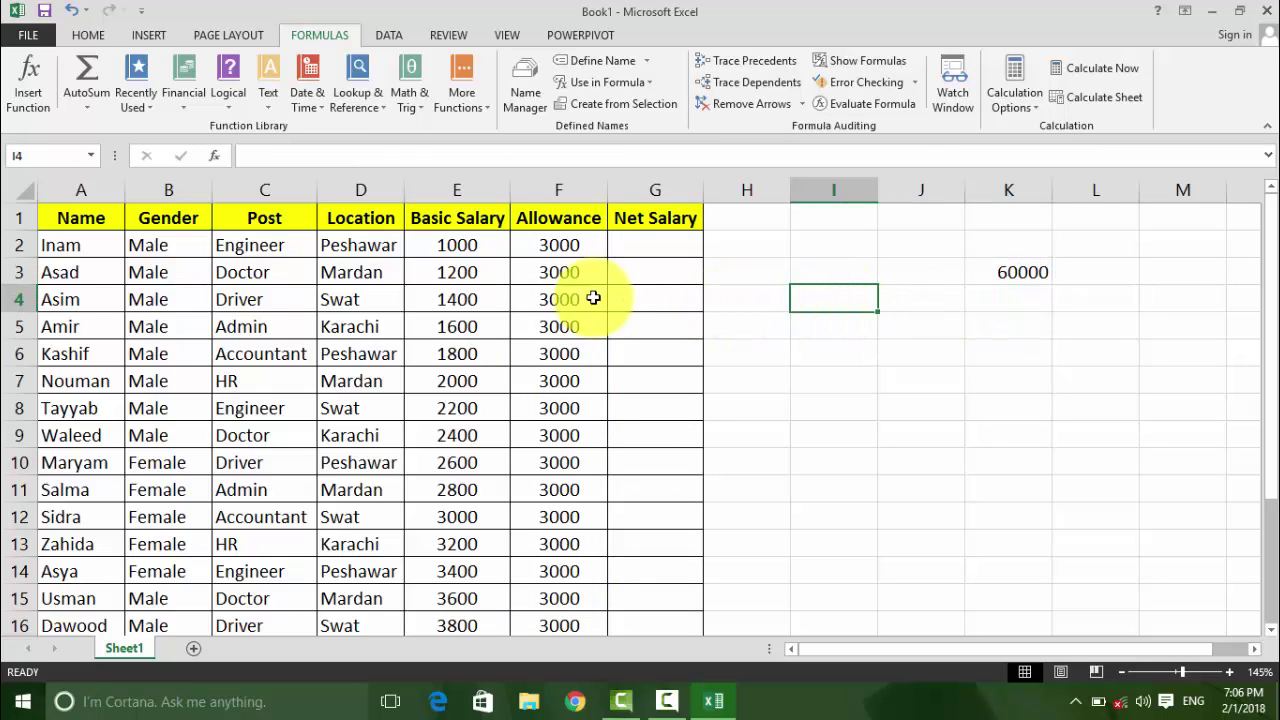
Step: Remove the Allowance name in Name Manager, leaving K3 showing #NAME?
click(540, 100)
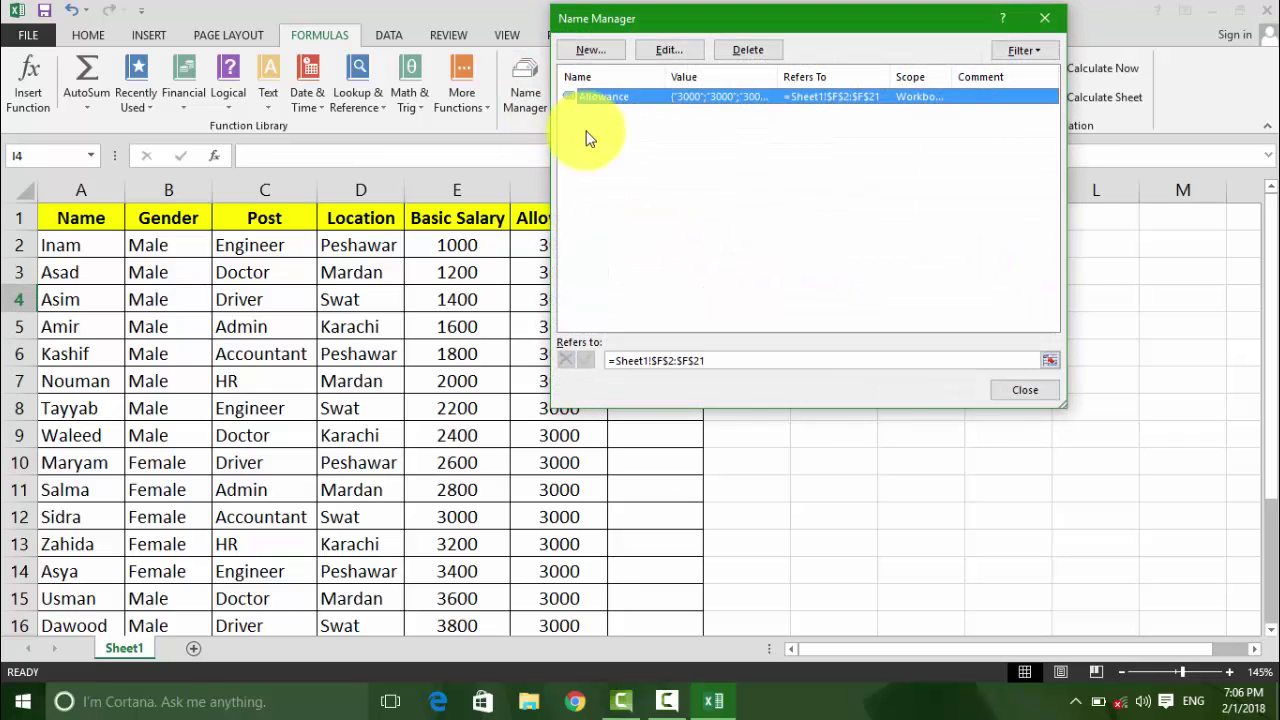
click(650, 50)
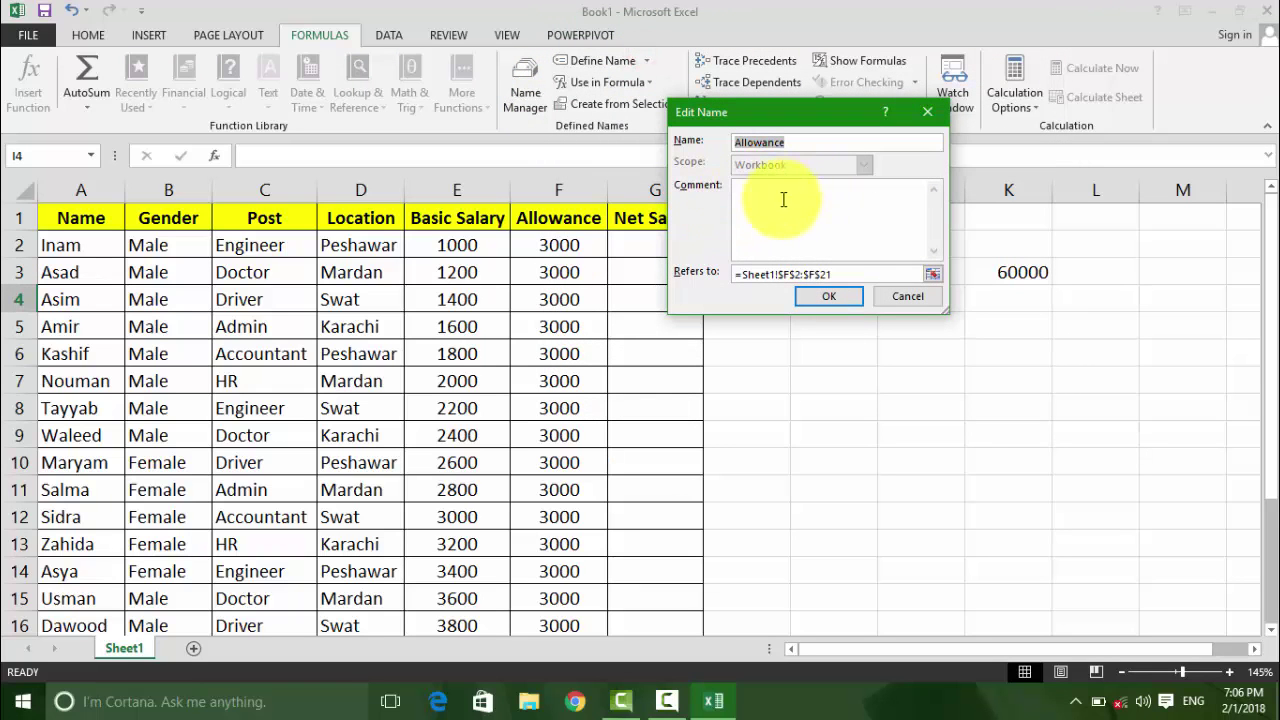
click(908, 296)
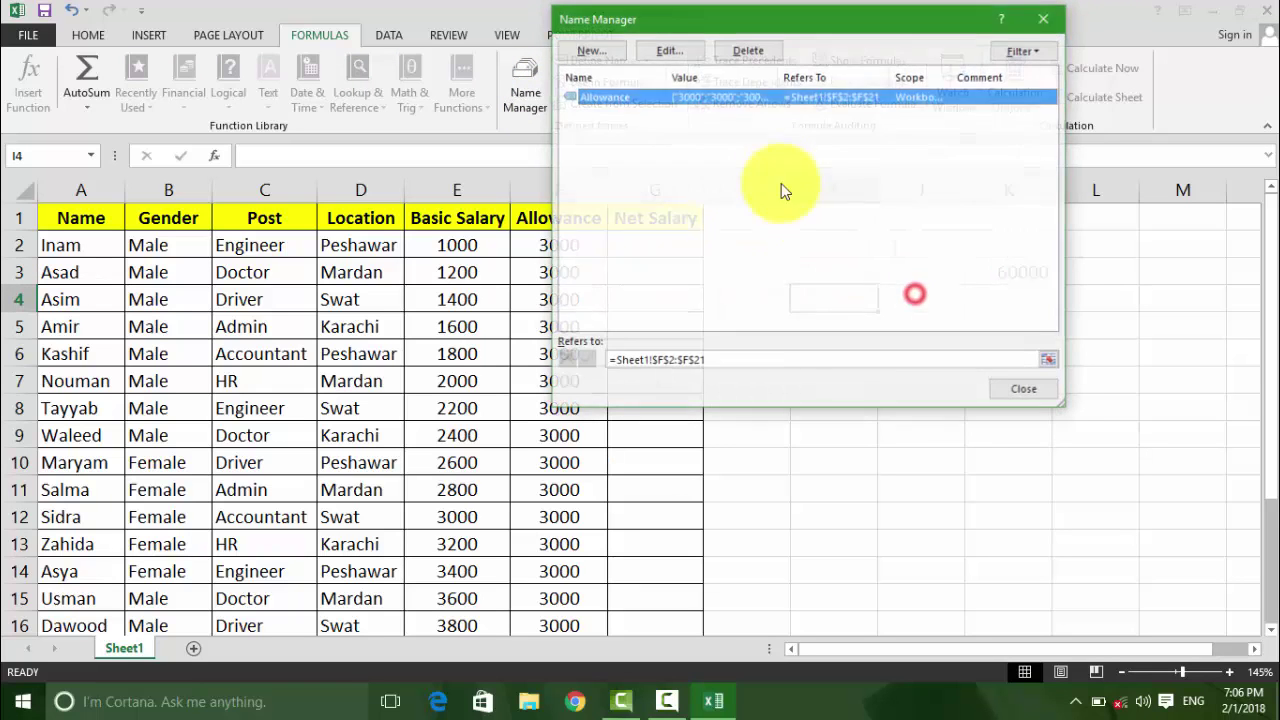
click(751, 48)
click(606, 399)
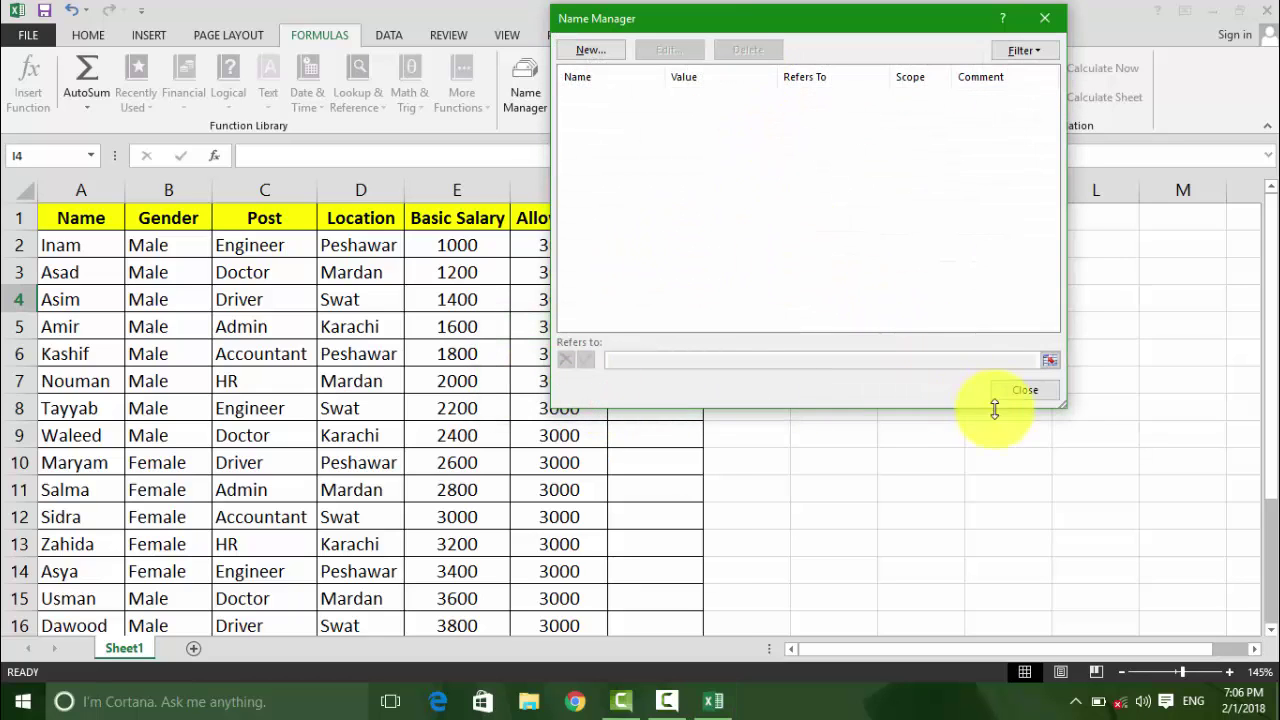
click(1025, 390)
click(258, 400)
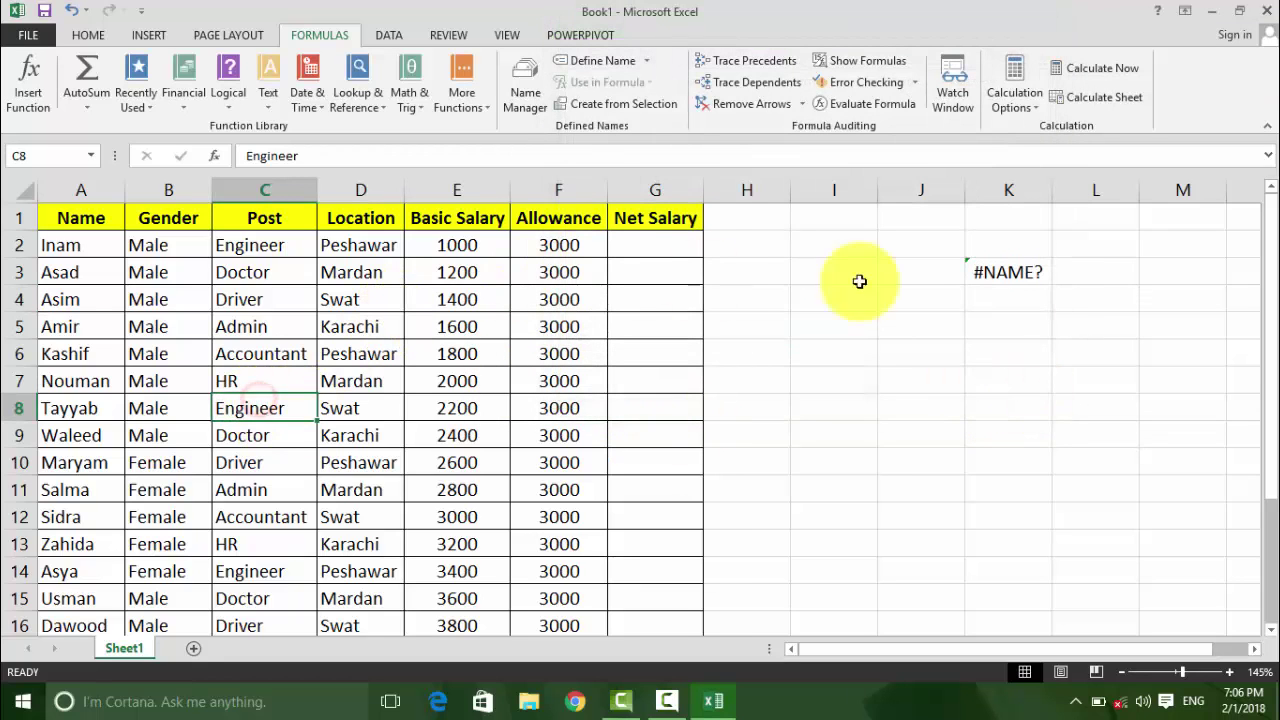
Step: Clear the #NAME? error from K3, abandoning a trial name for cell C5
click(995, 272)
key(Delete)
click(301, 321)
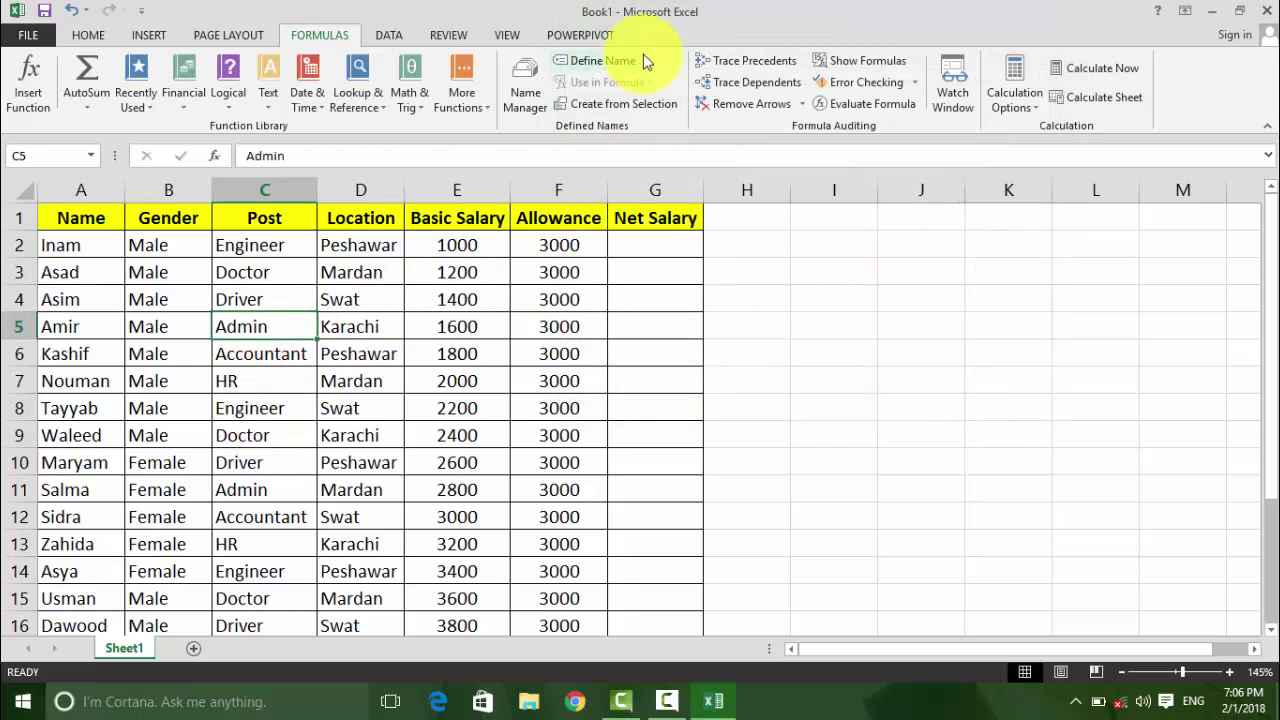
click(651, 61)
click(604, 88)
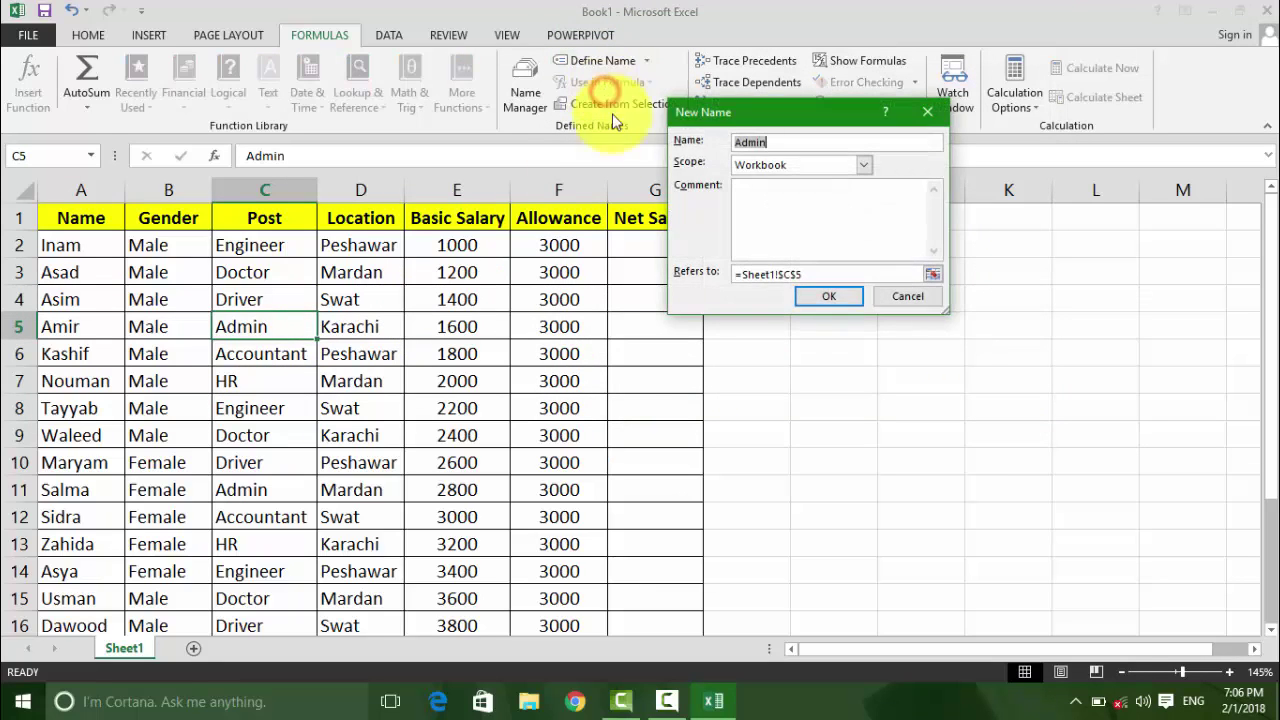
mouse_move(713, 122)
mouse_down()
mouse_move(765, 181)
mouse_move(727, 200)
mouse_up()
click(962, 356)
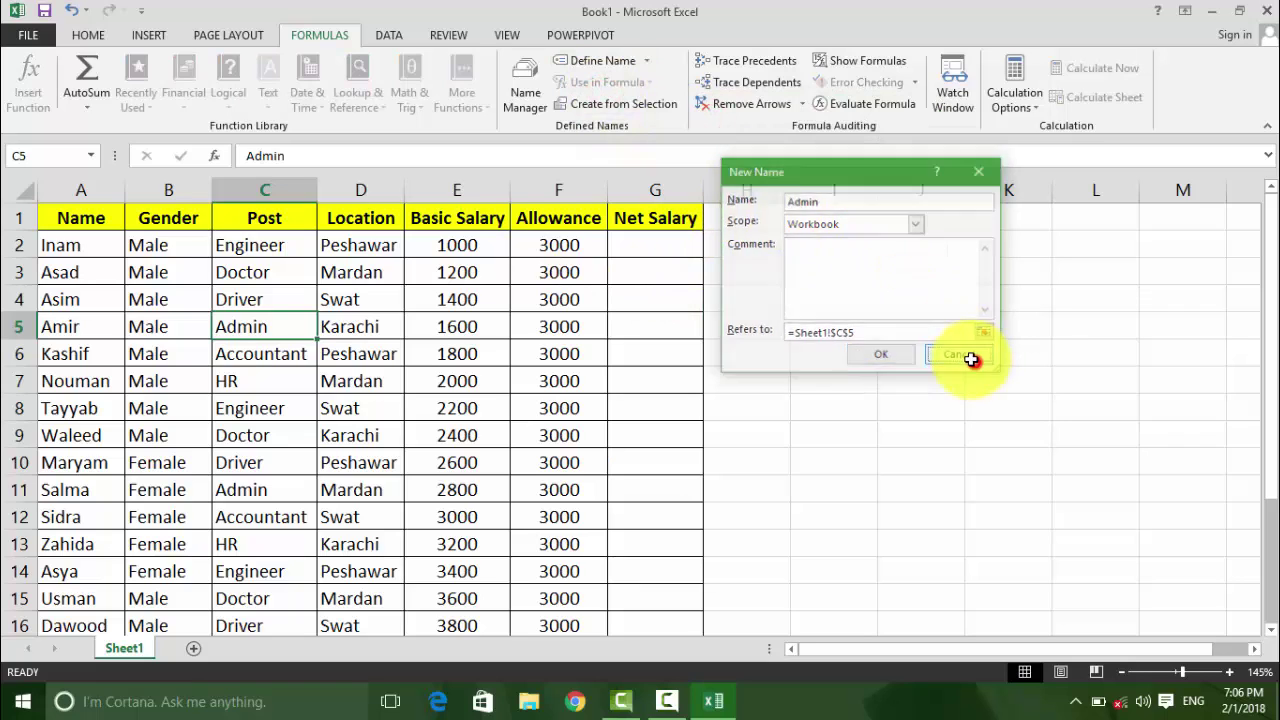
Step: Define the name Post referring to the Post entries Sheet1!$C$2:$C$21
click(286, 217)
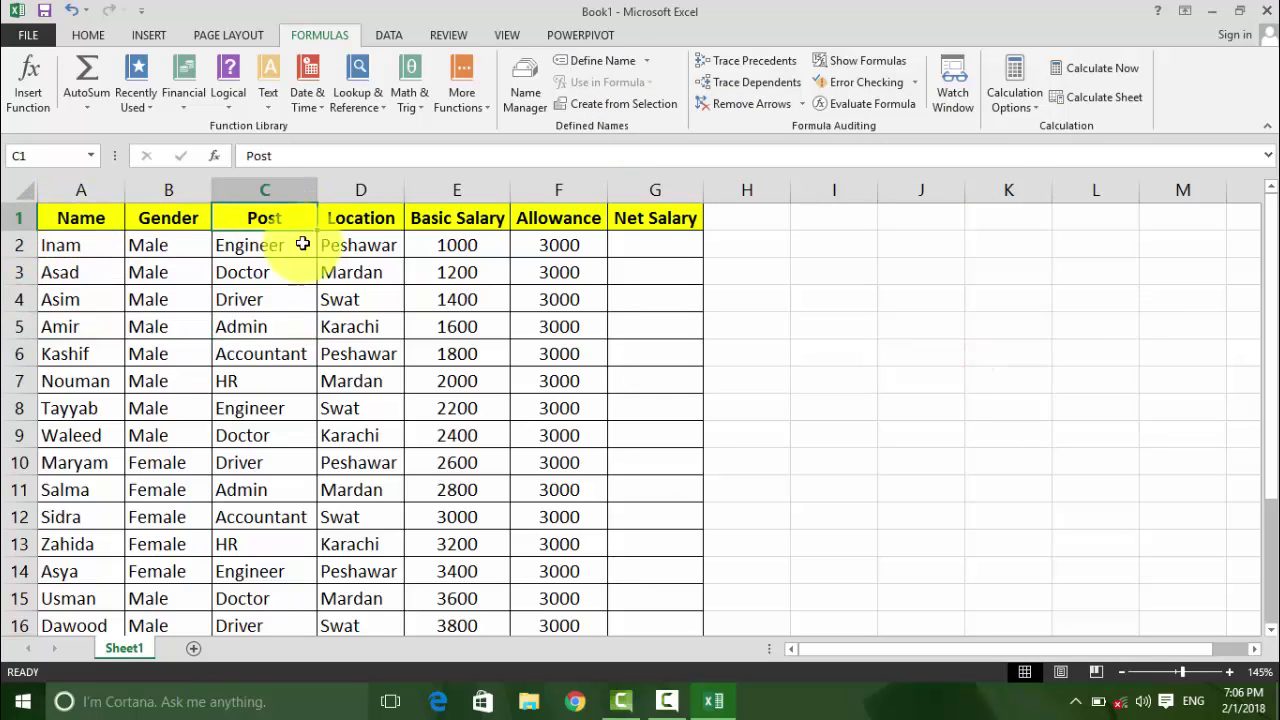
click(605, 61)
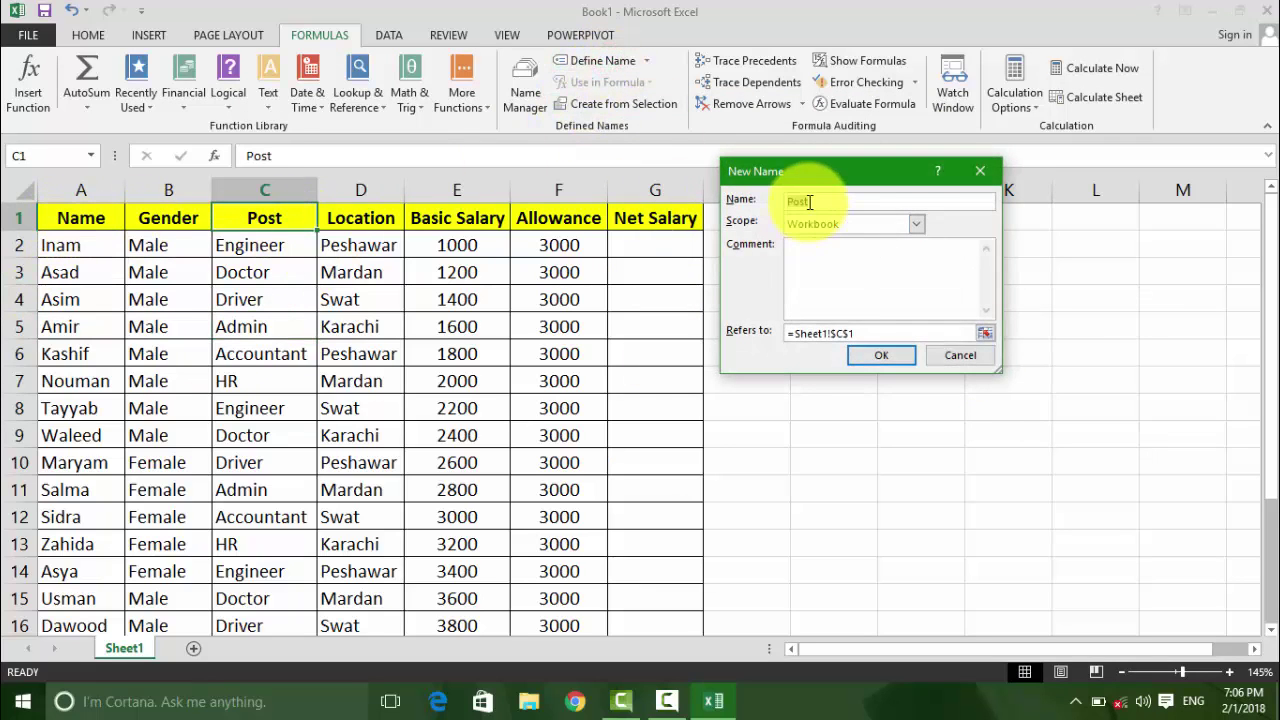
click(870, 333)
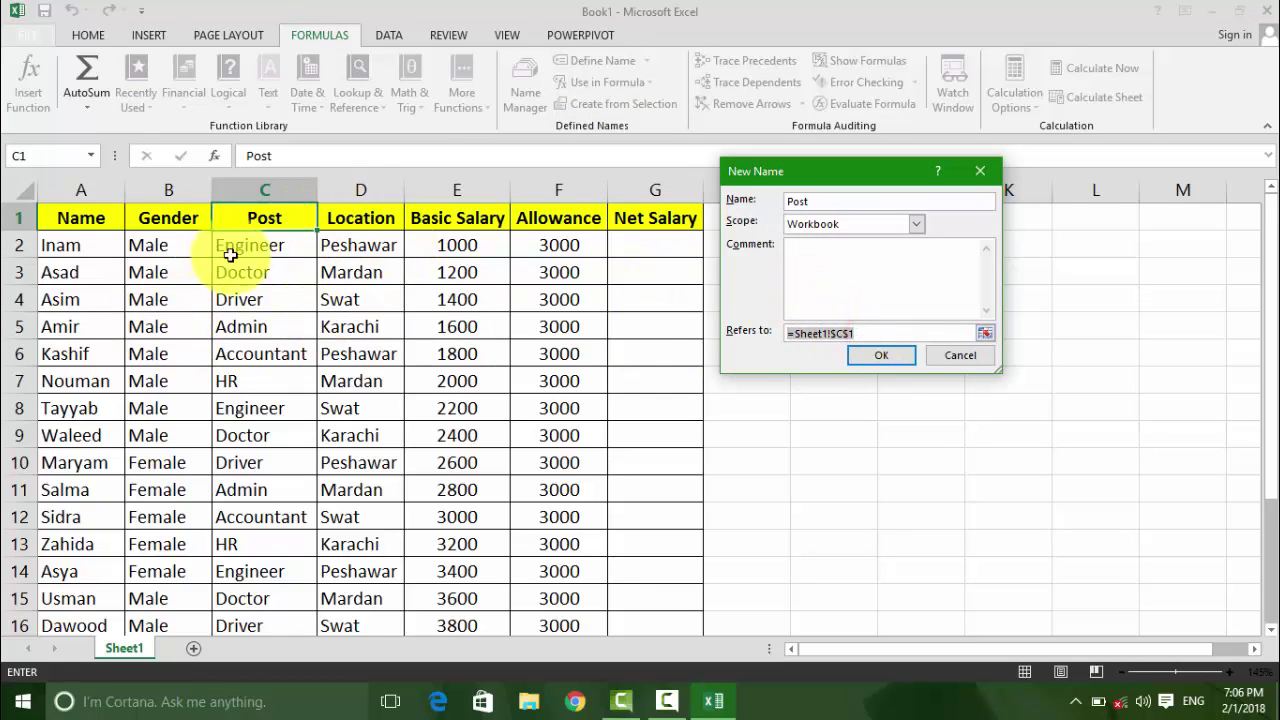
mouse_move(229, 245)
mouse_down()
mouse_move(242, 718)
mouse_move(243, 577)
mouse_up()
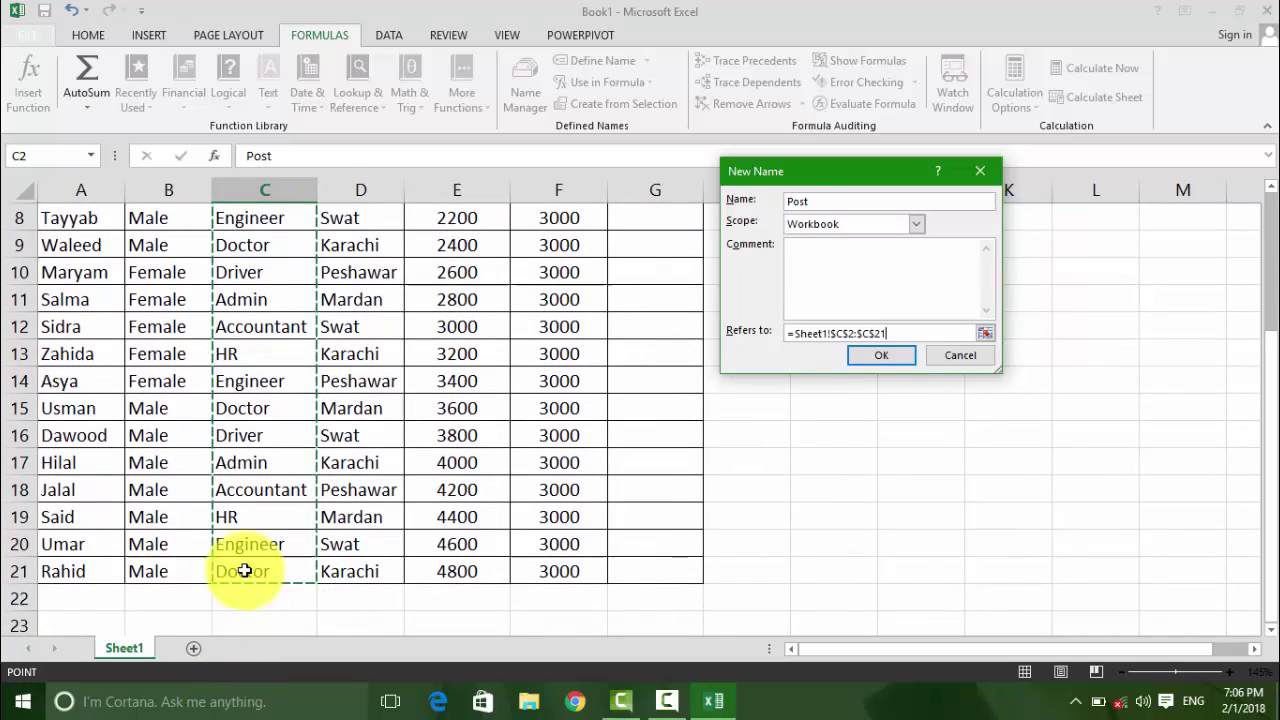
click(881, 355)
click(901, 333)
text(=)
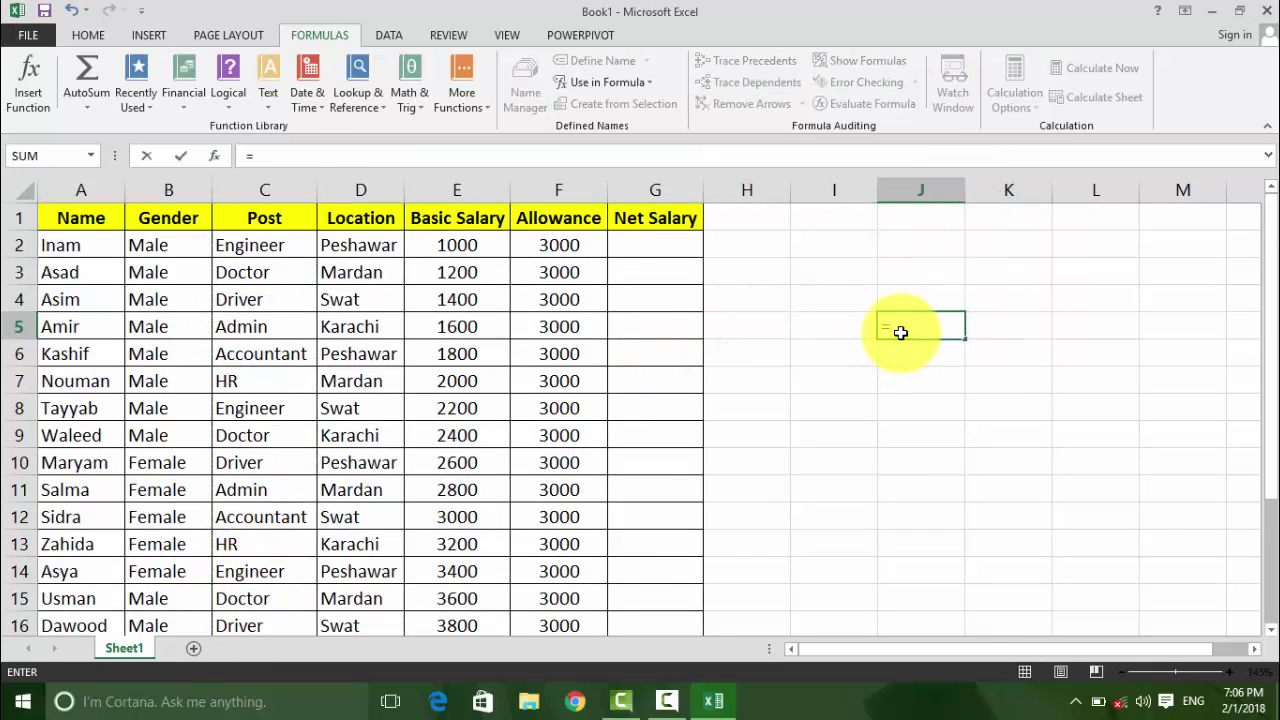
text(counta)
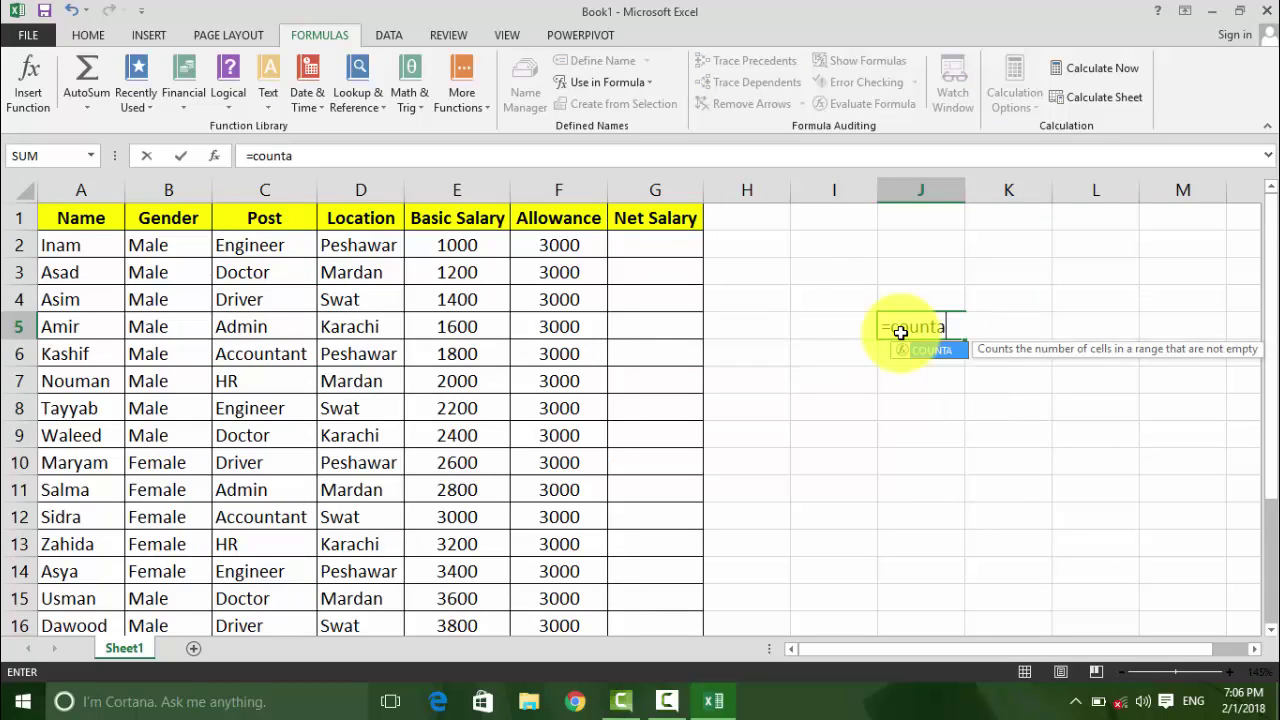
key(Tab)
text(po)
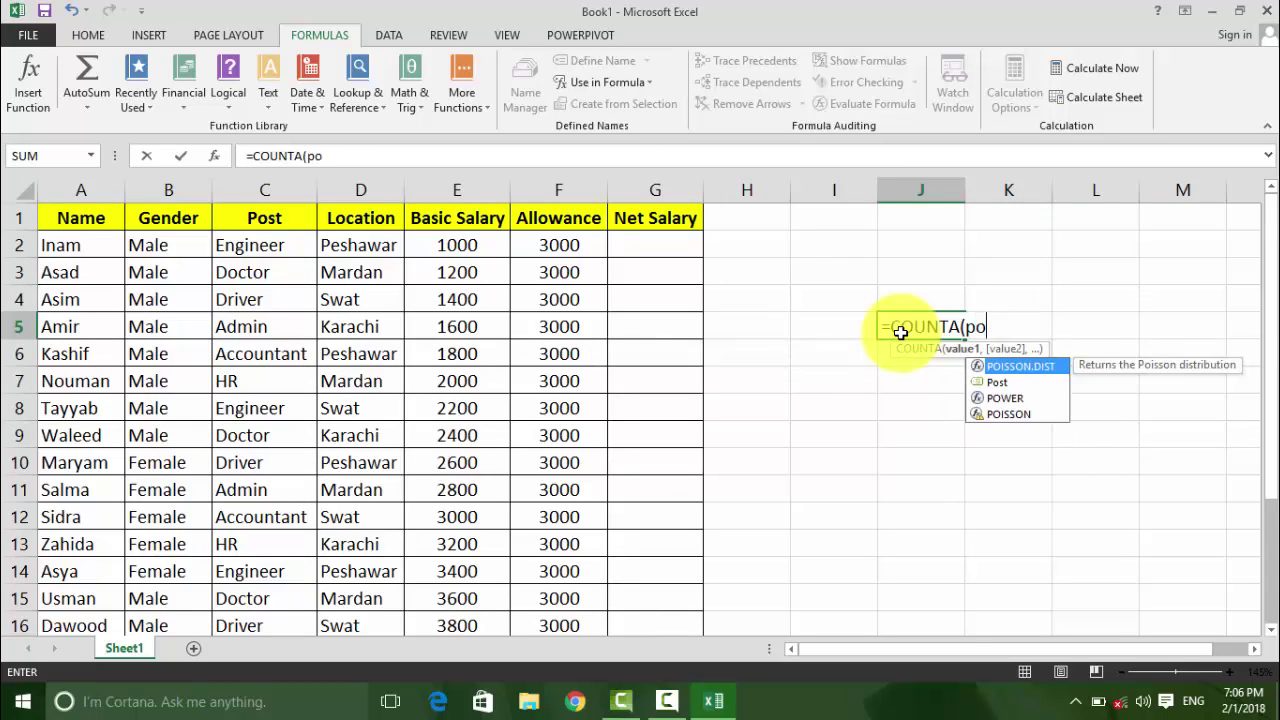
key(Down)
key(Tab)
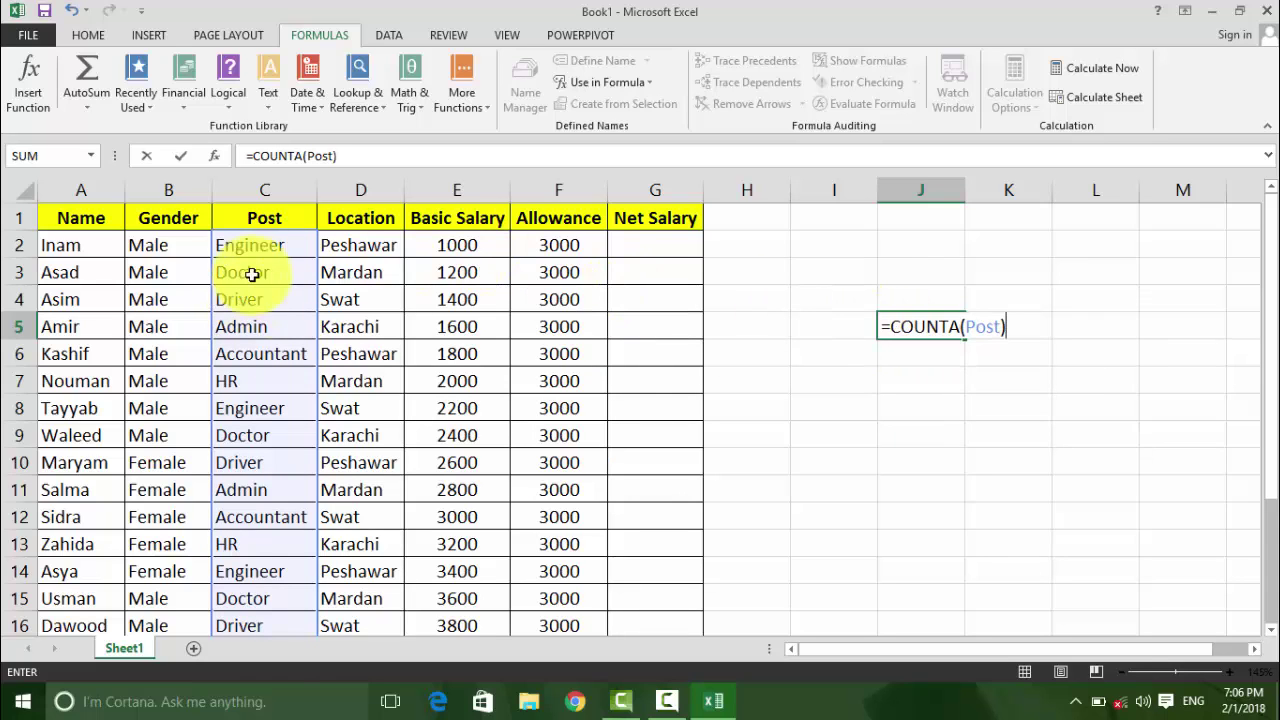
key(Return)
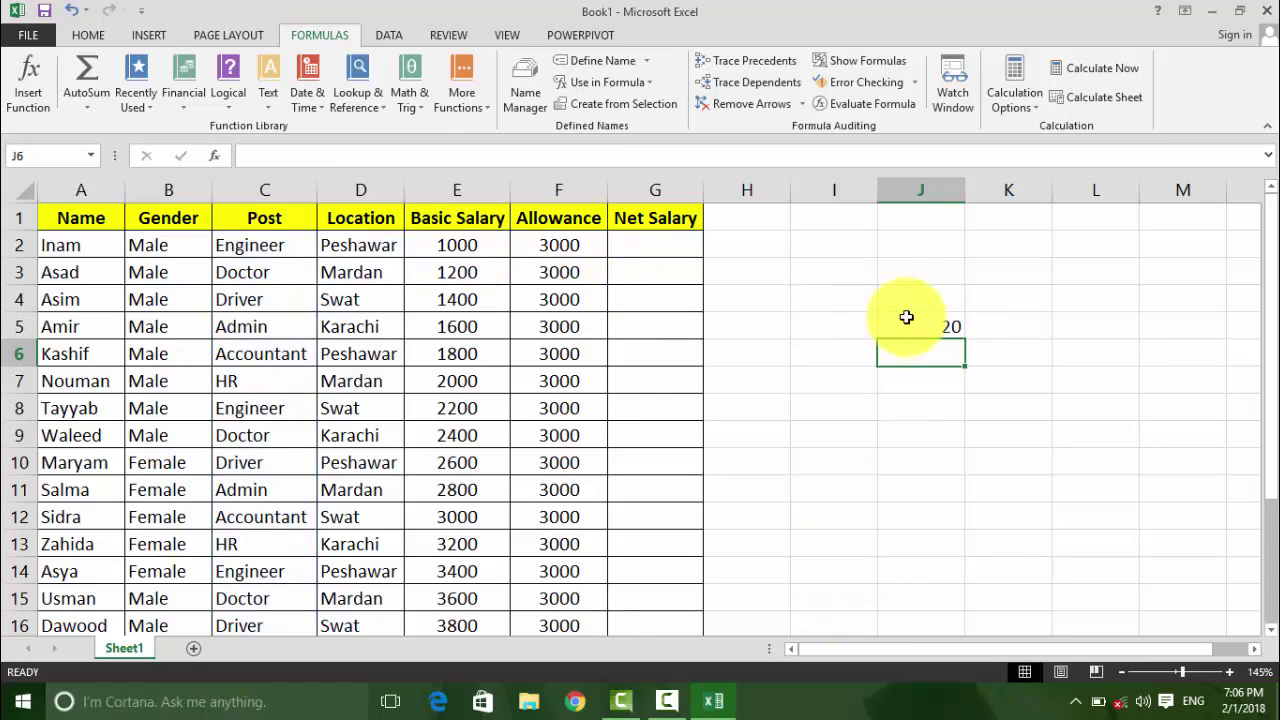
click(912, 323)
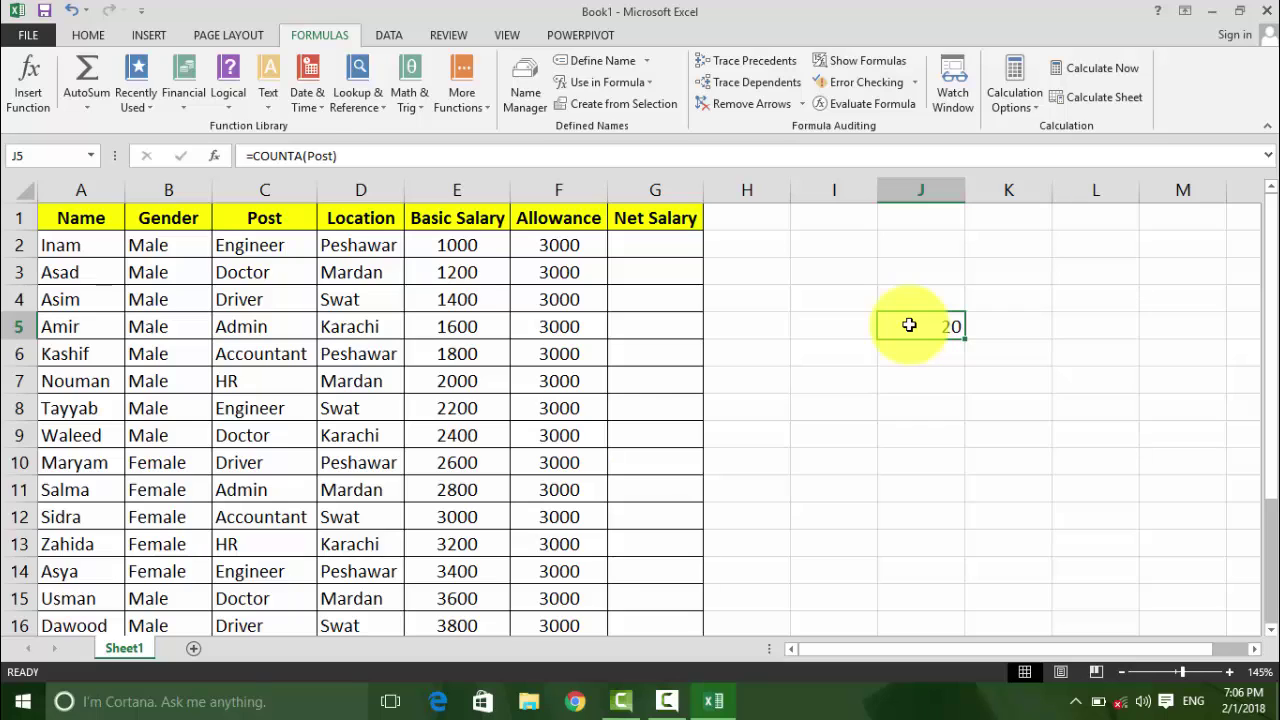
key(Delete)
click(834, 381)
click(503, 354)
click(340, 357)
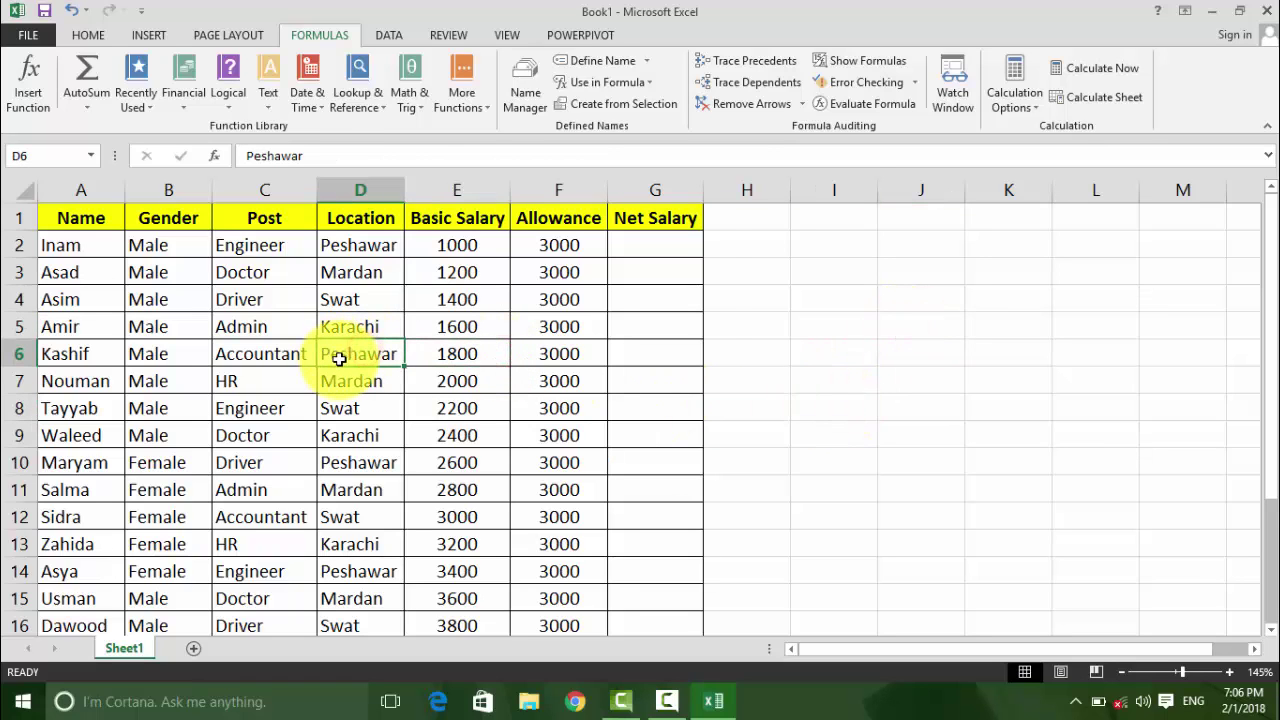
click(655, 60)
click(846, 286)
click(834, 237)
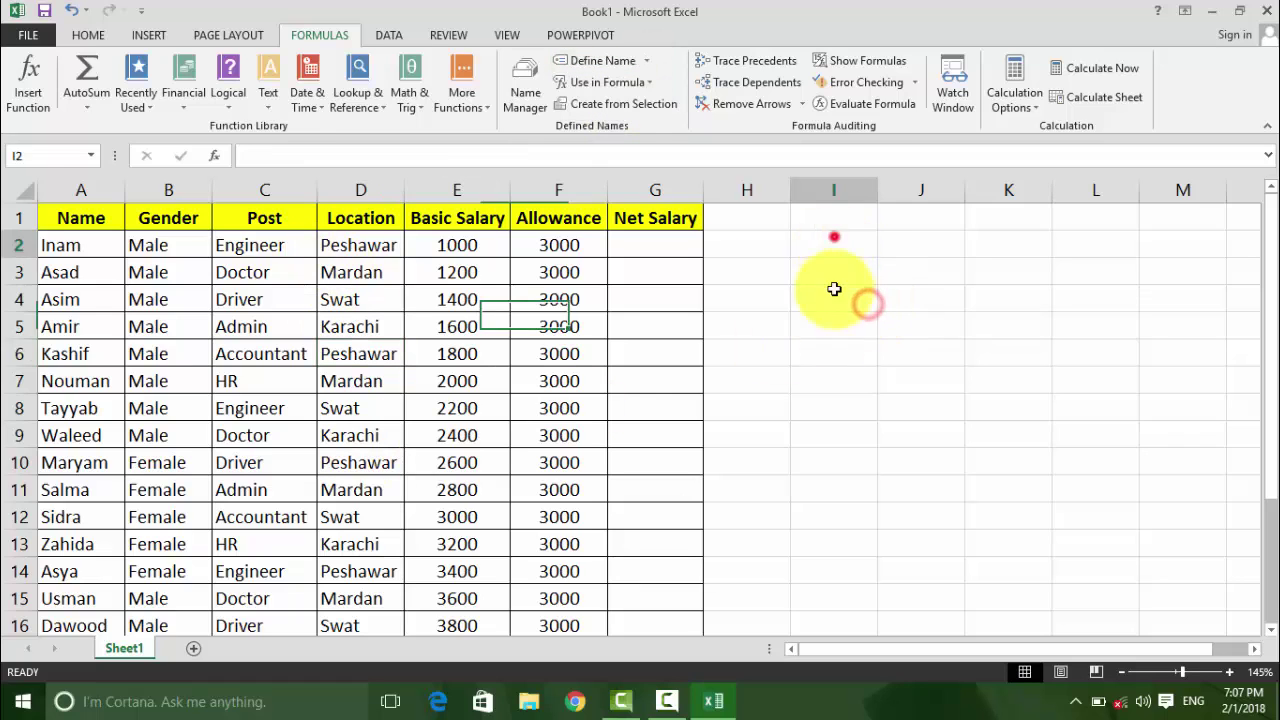
drag(834, 289, 846, 537)
drag(651, 294, 693, 515)
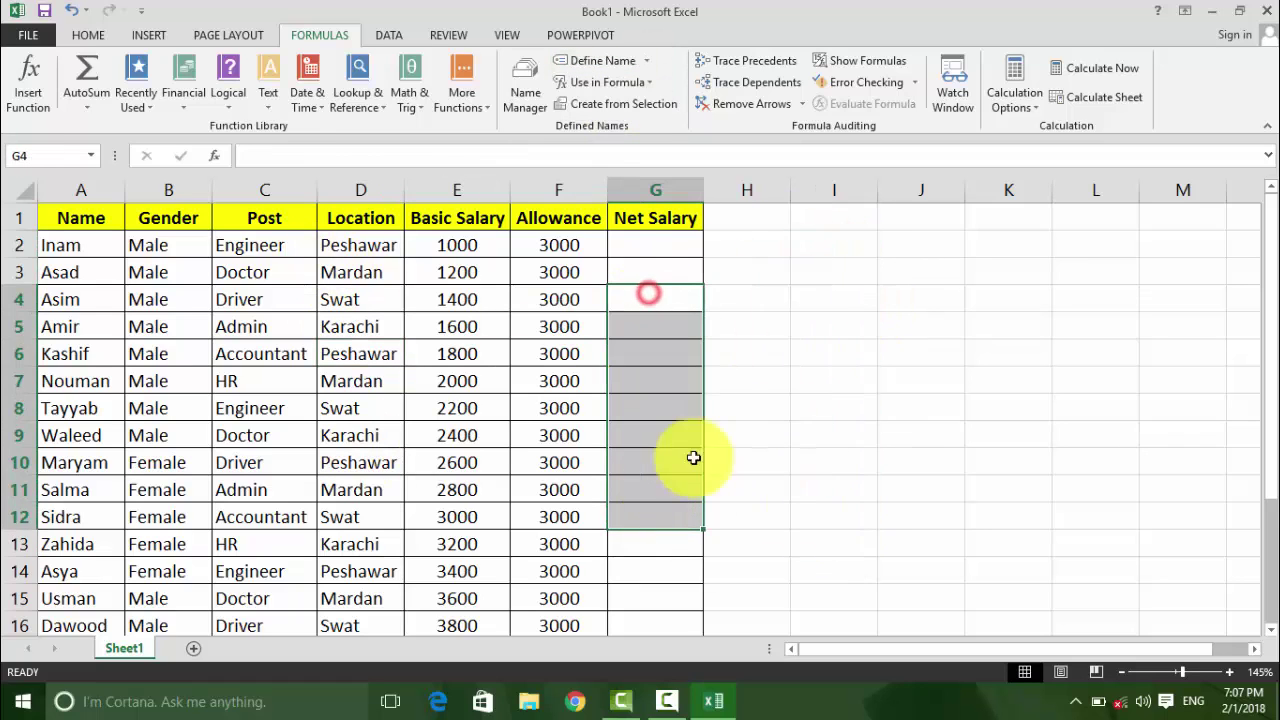
drag(833, 240, 849, 595)
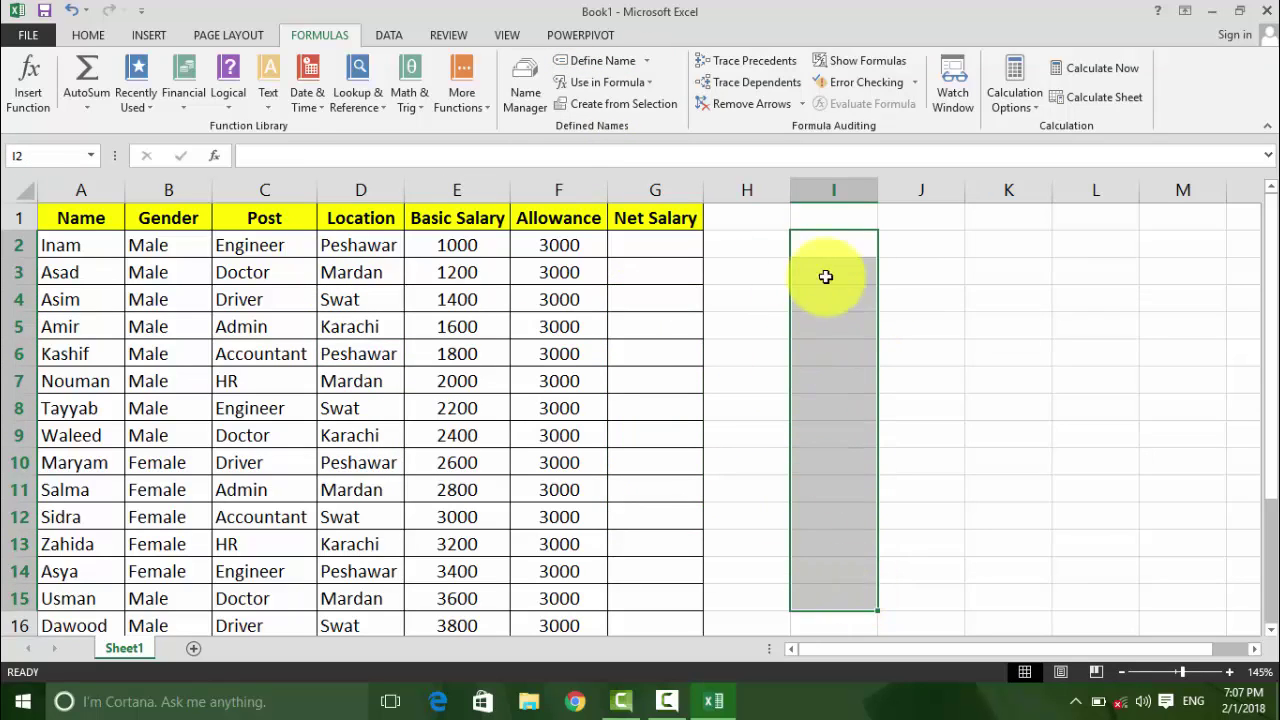
click(650, 62)
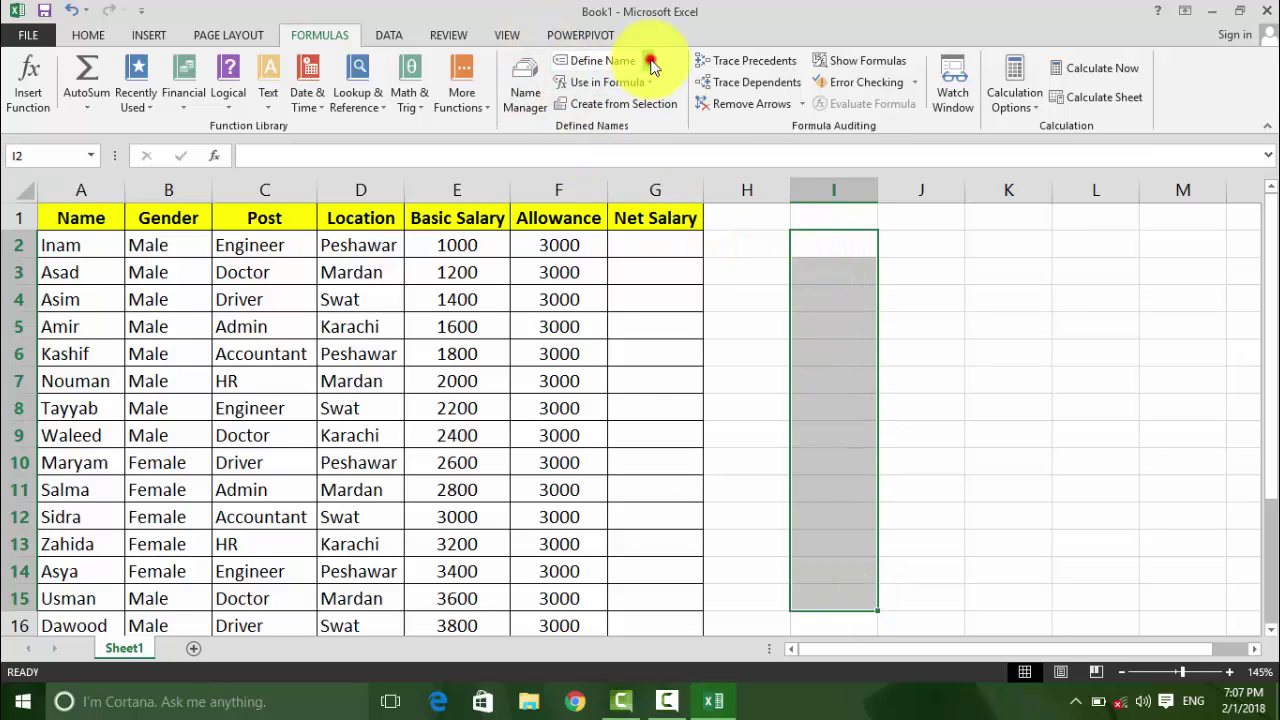
click(636, 103)
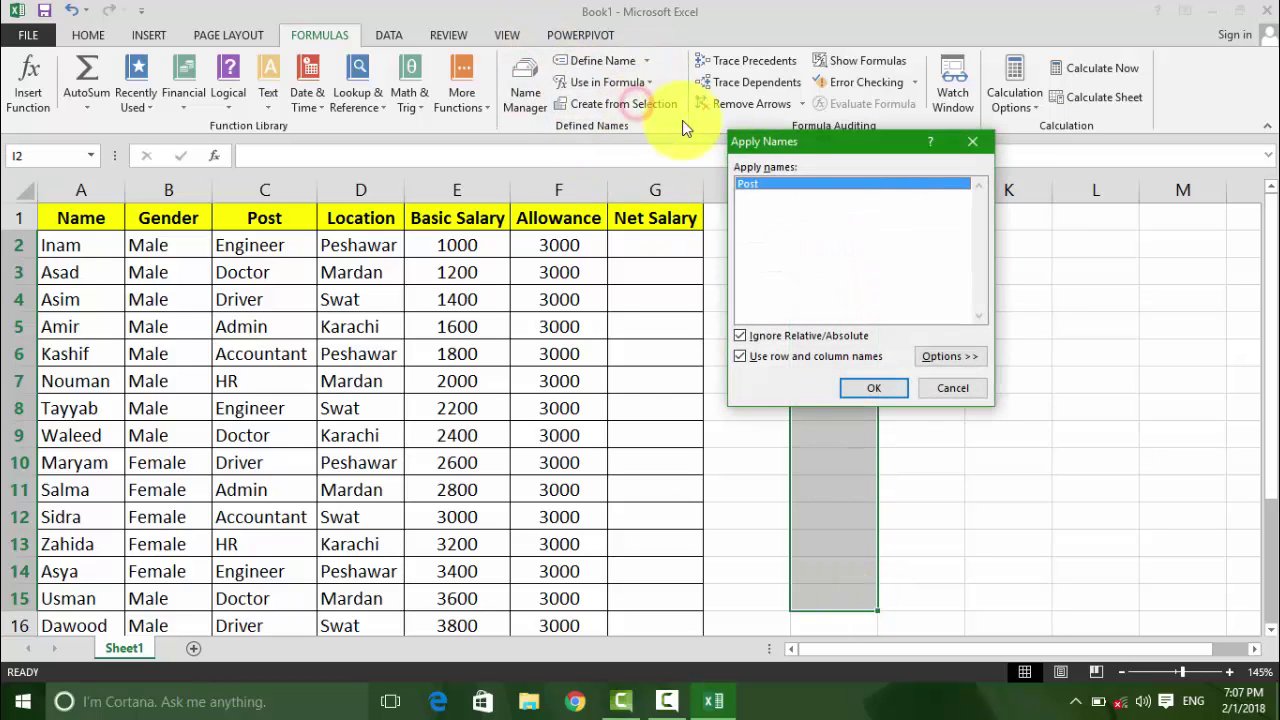
drag(795, 135, 695, 146)
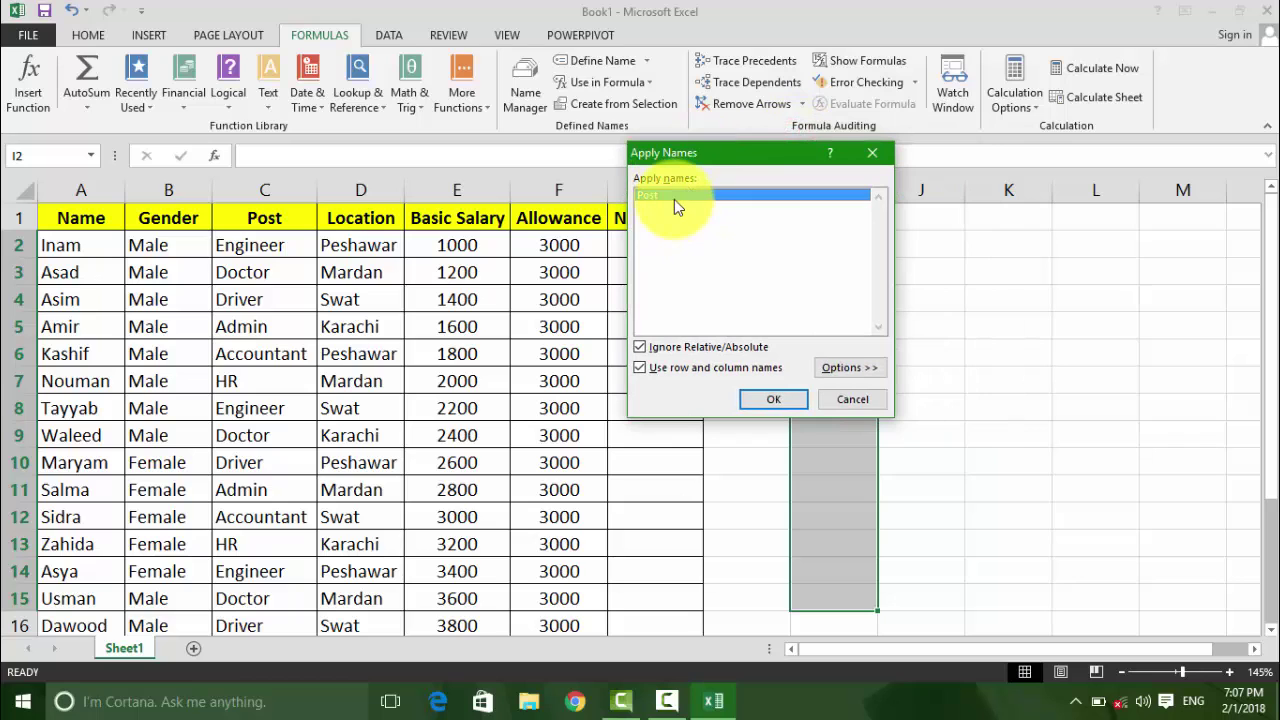
click(852, 399)
click(835, 248)
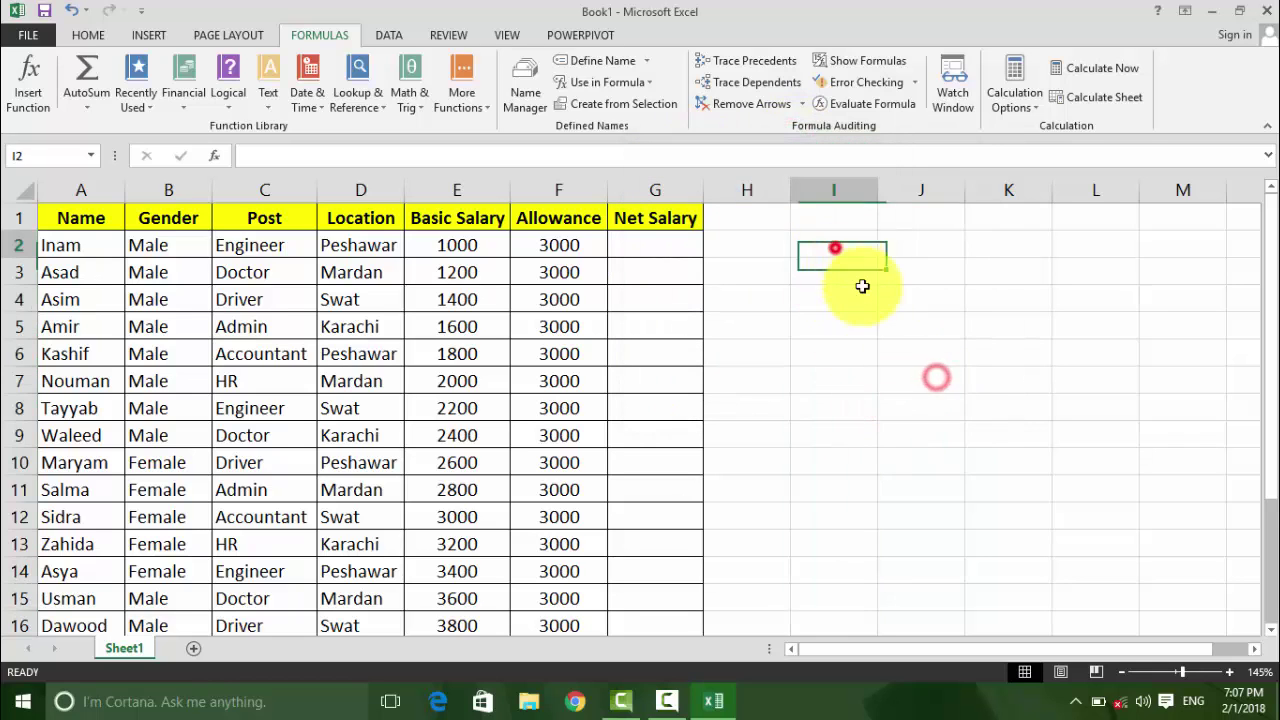
click(864, 299)
Step: Start a COUNTA formula in I4, correcting the mistyped function name
text(=c)
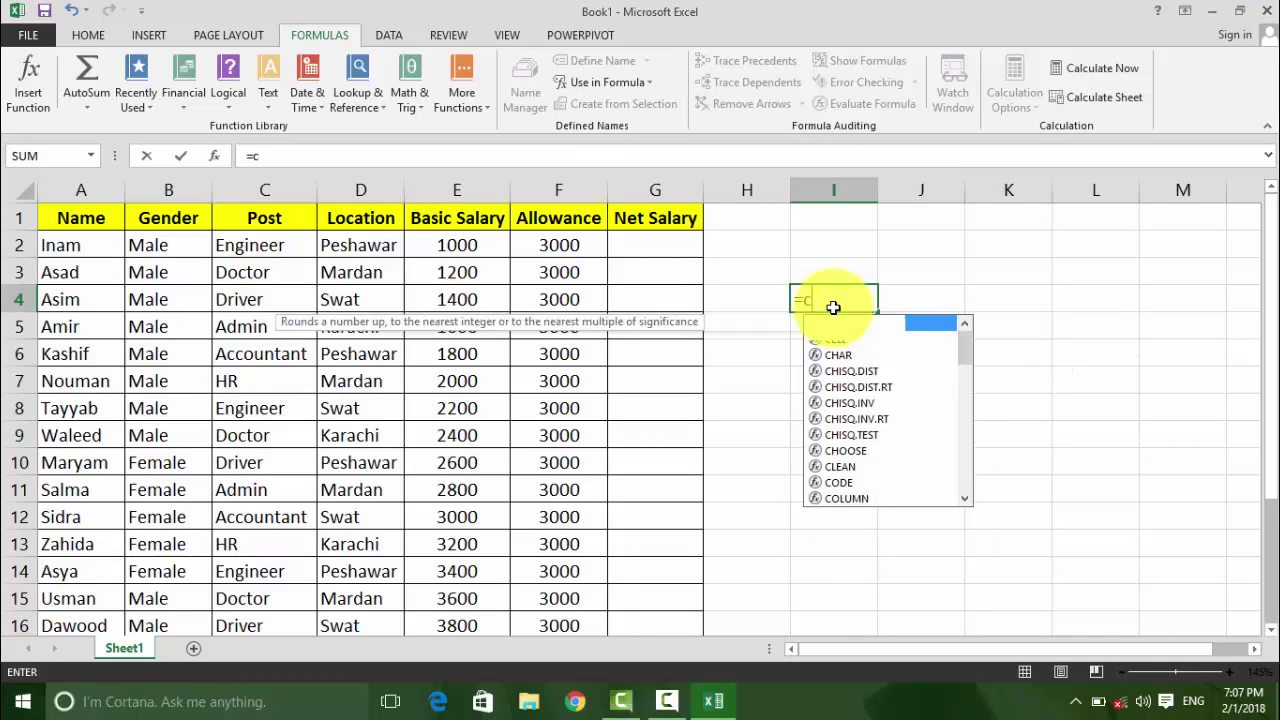
text(ont)
key(BackSpace)
key(BackSpace)
text(unt)
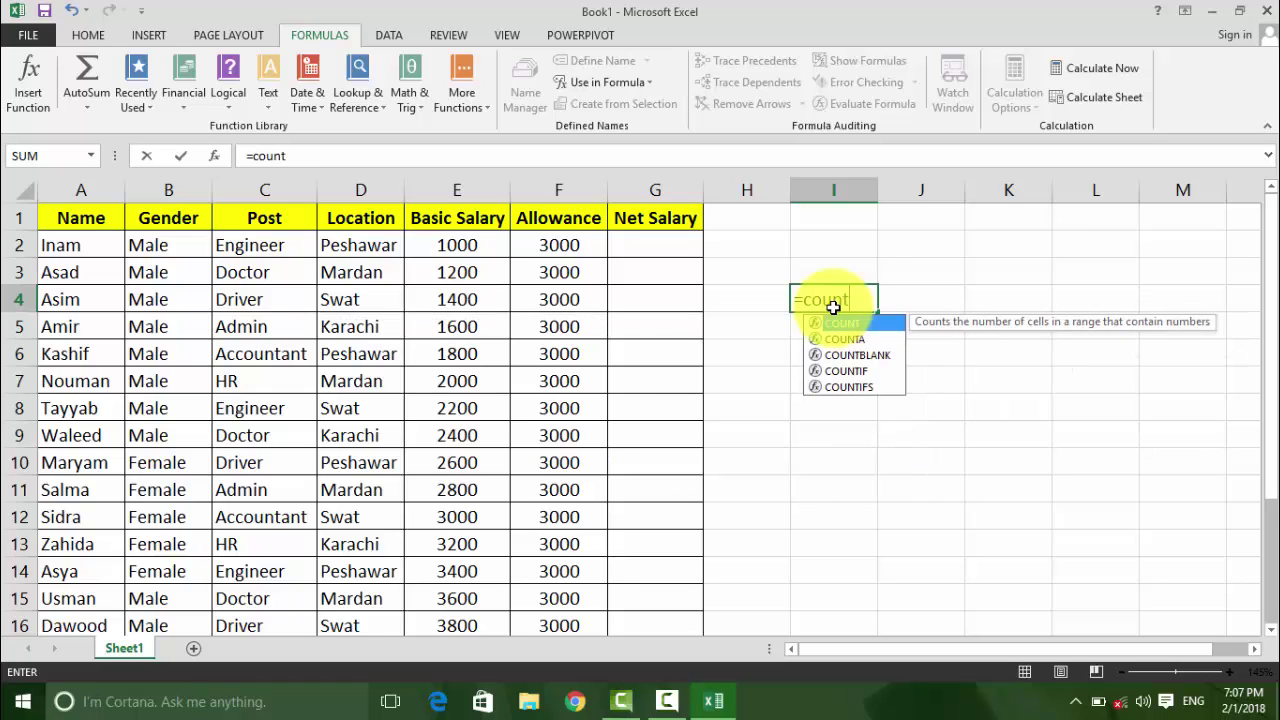
key(Down)
key(Up)
key(Down)
key(Tab)
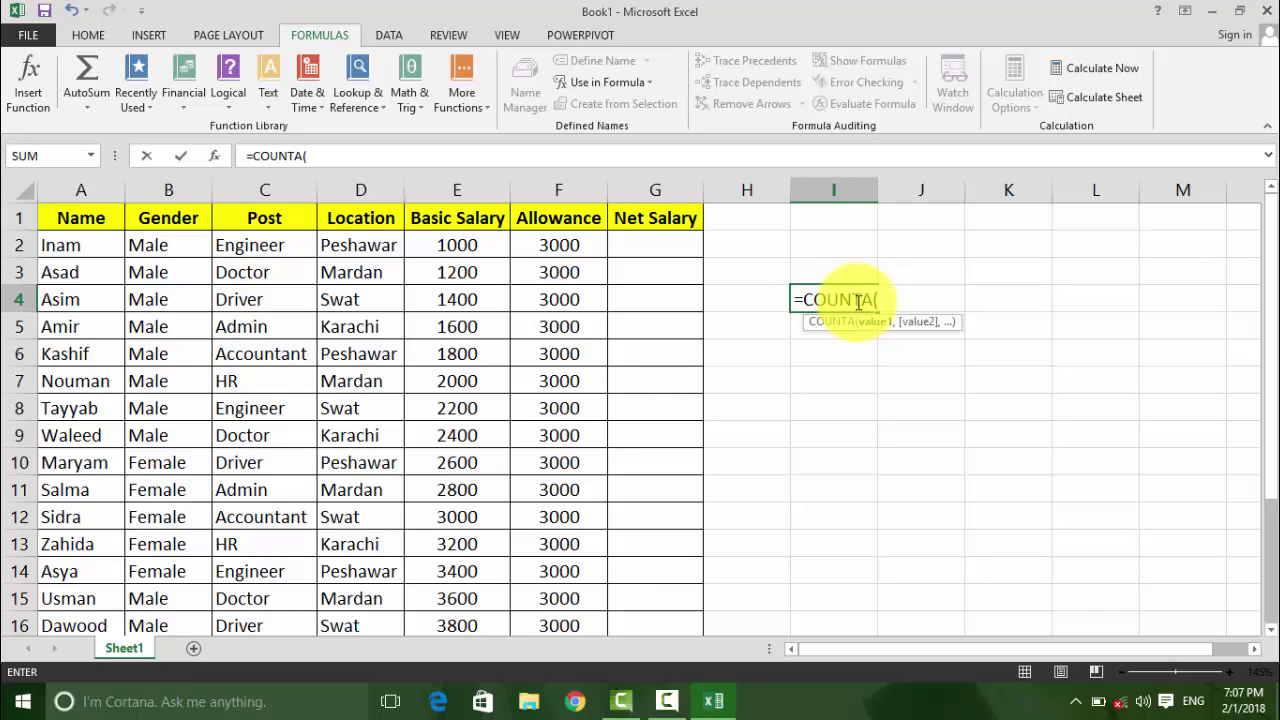
Step: Paste the Post name with F3 to complete =COUNTA(Post) in I4, showing 20
key(F3)
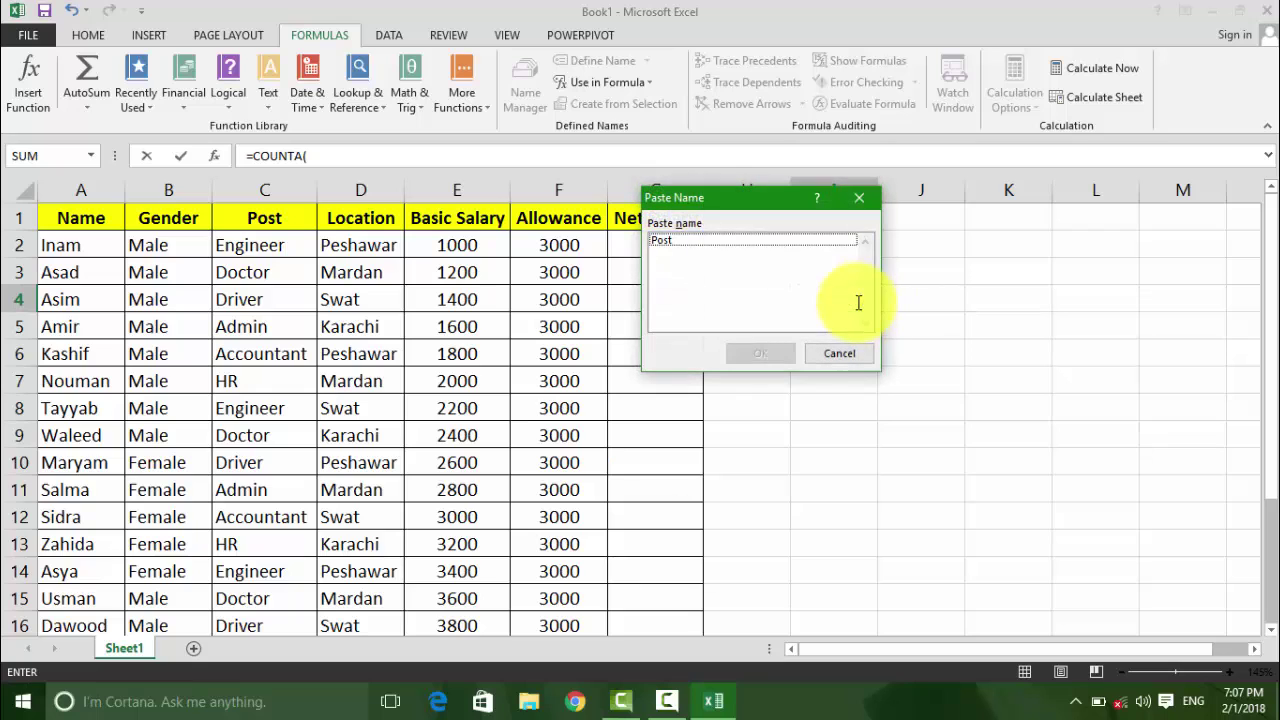
drag(689, 193, 501, 212)
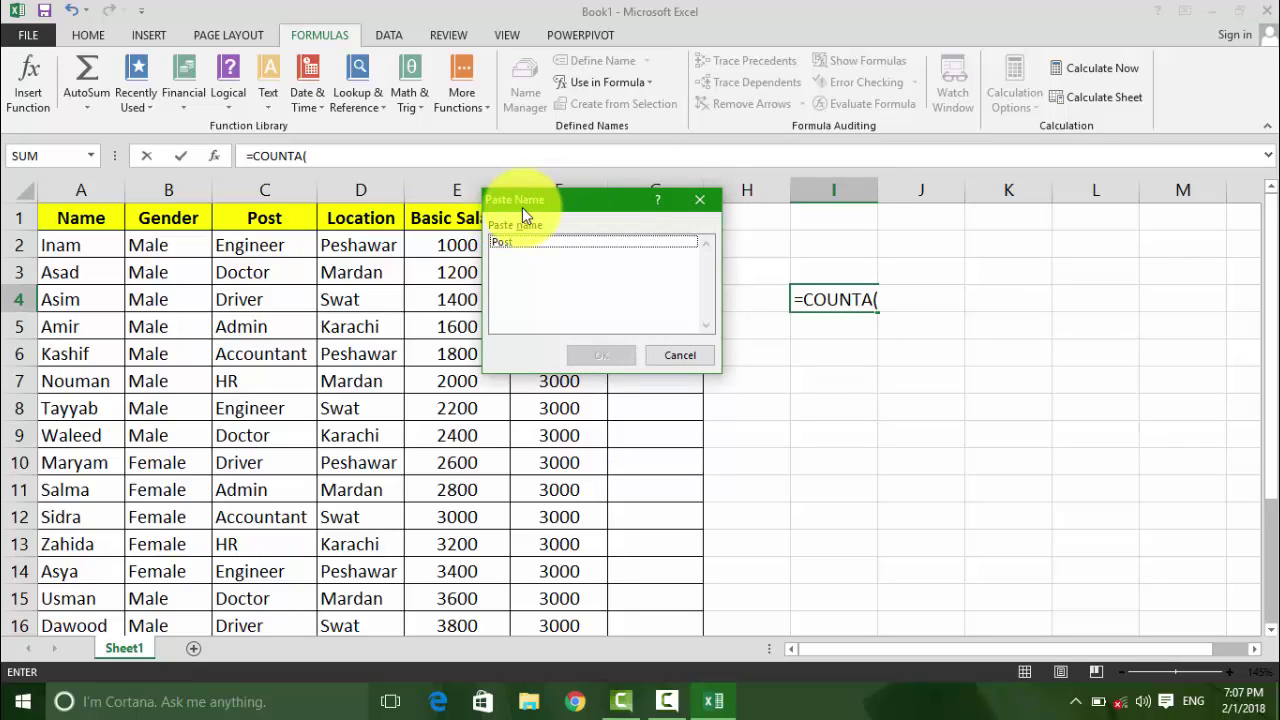
click(505, 243)
click(605, 354)
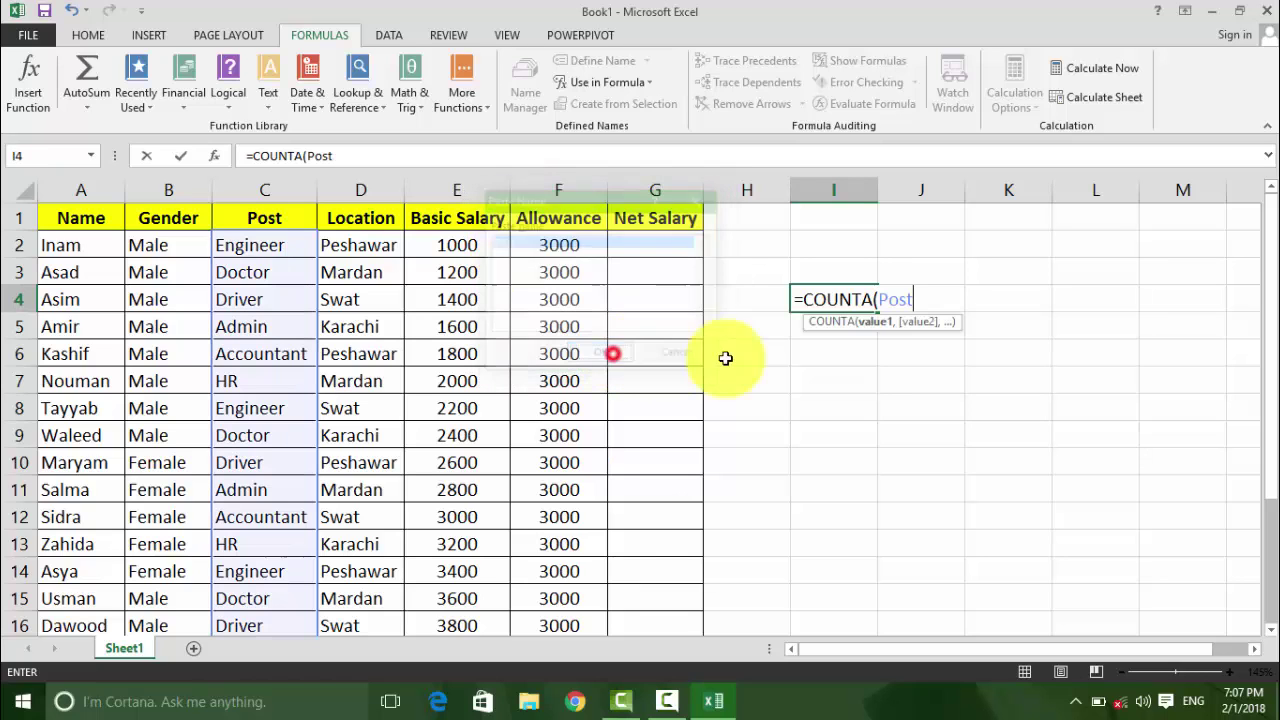
key(Return)
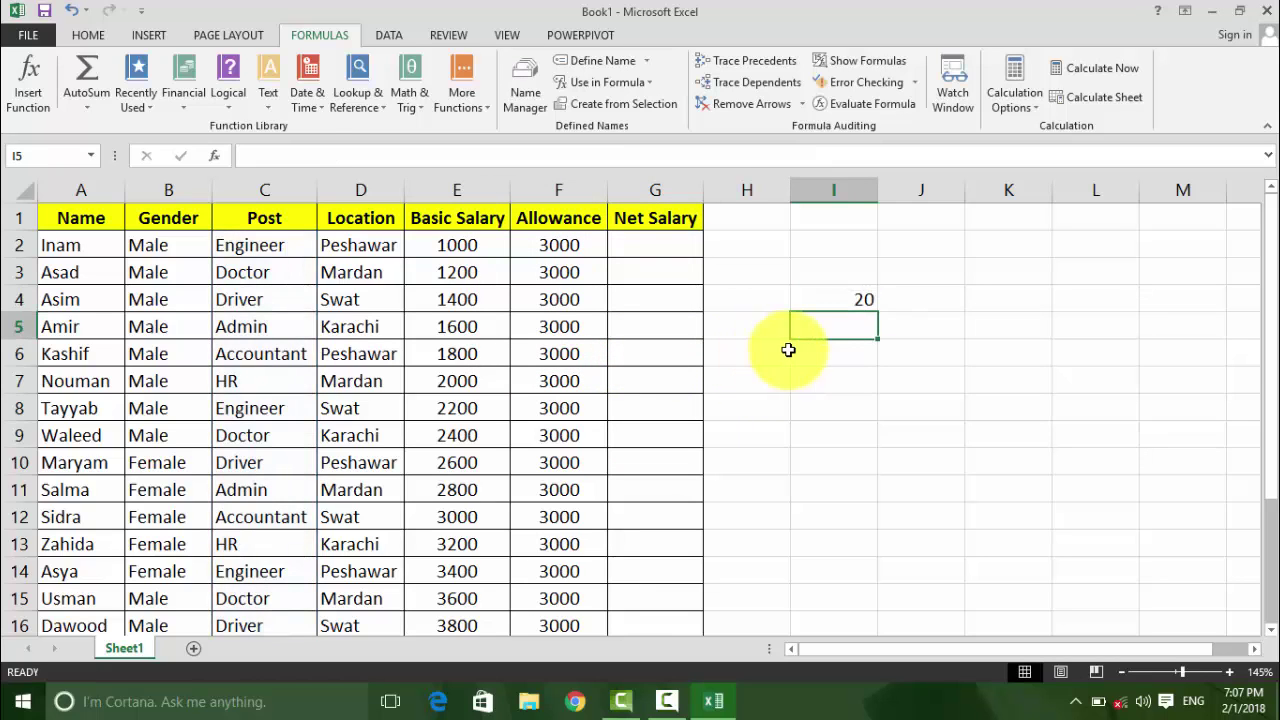
click(829, 297)
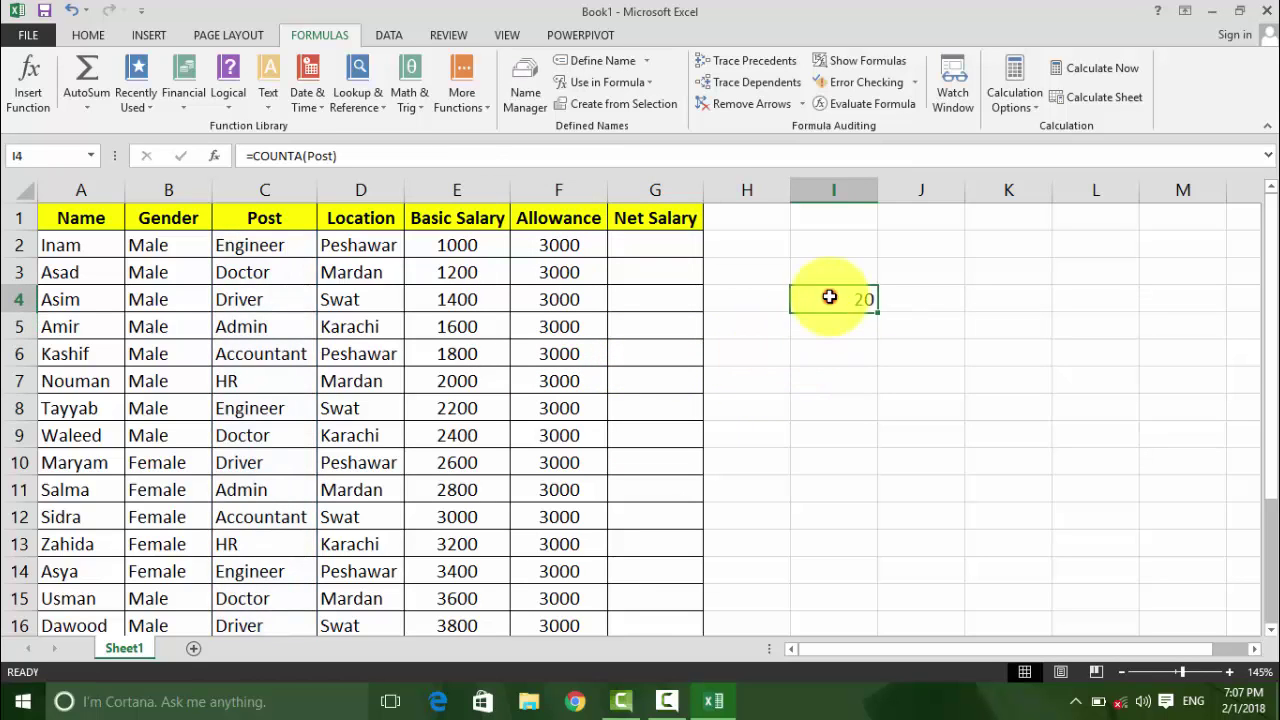
Step: Cancel Apply Names, recommit I4's formula, and clear cell A4
click(648, 60)
click(612, 108)
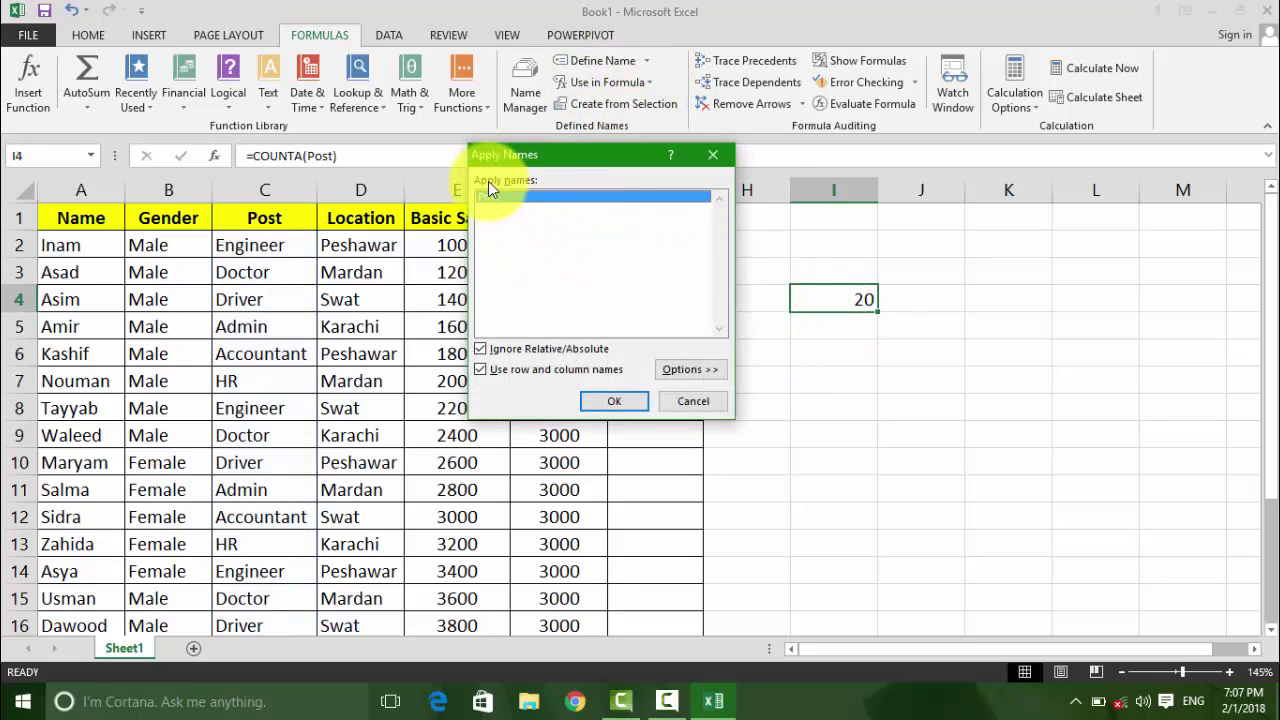
click(693, 400)
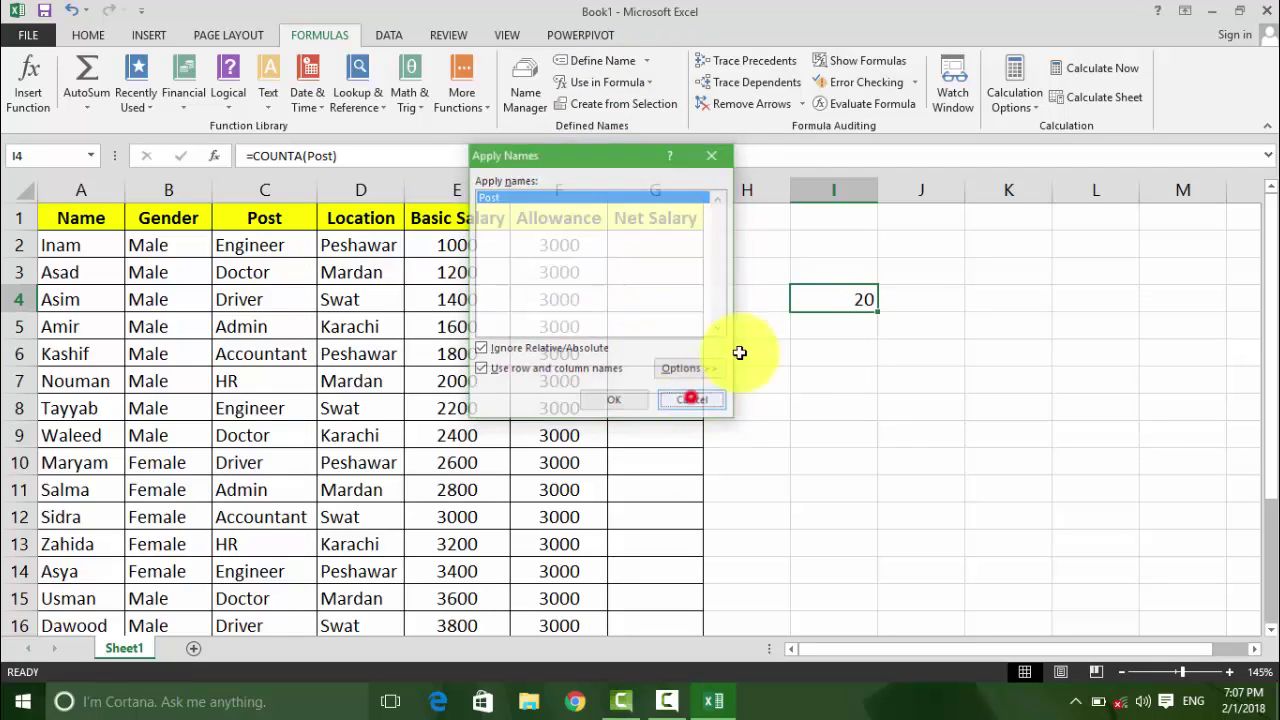
double_click(839, 298)
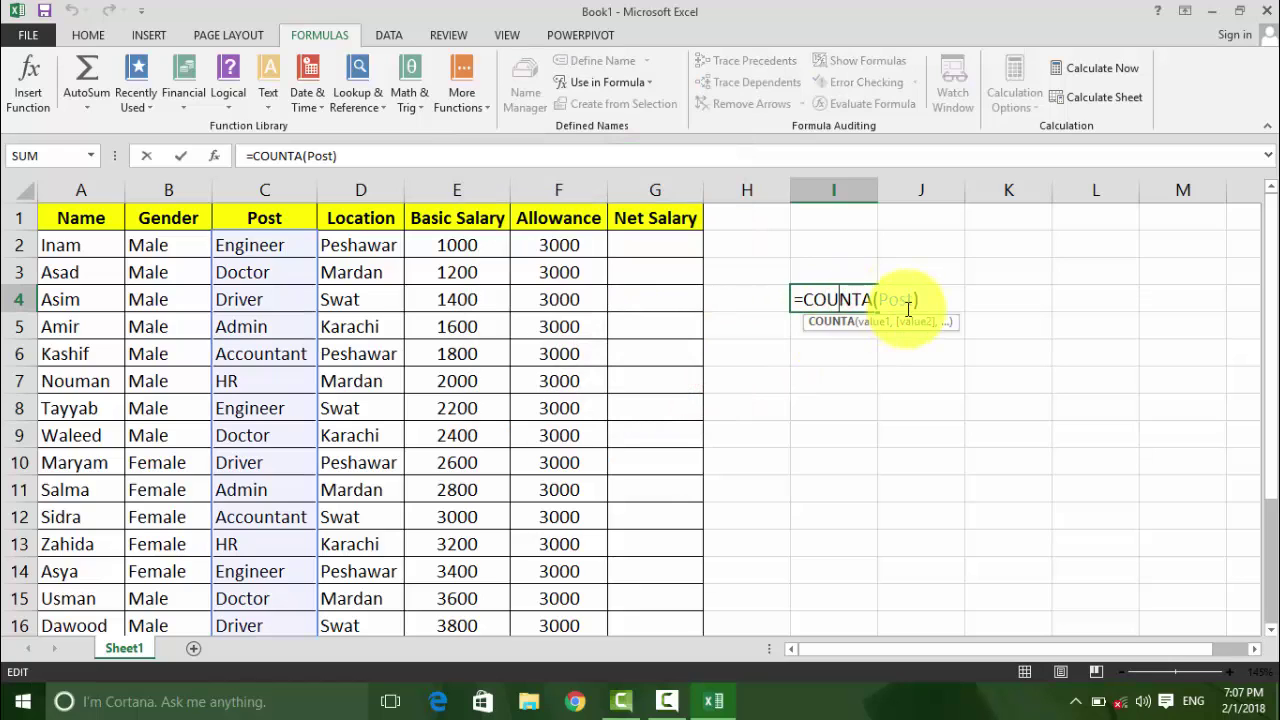
key(Return)
click(834, 299)
key(ctrl+z)
key(ctrl+z)
click(826, 305)
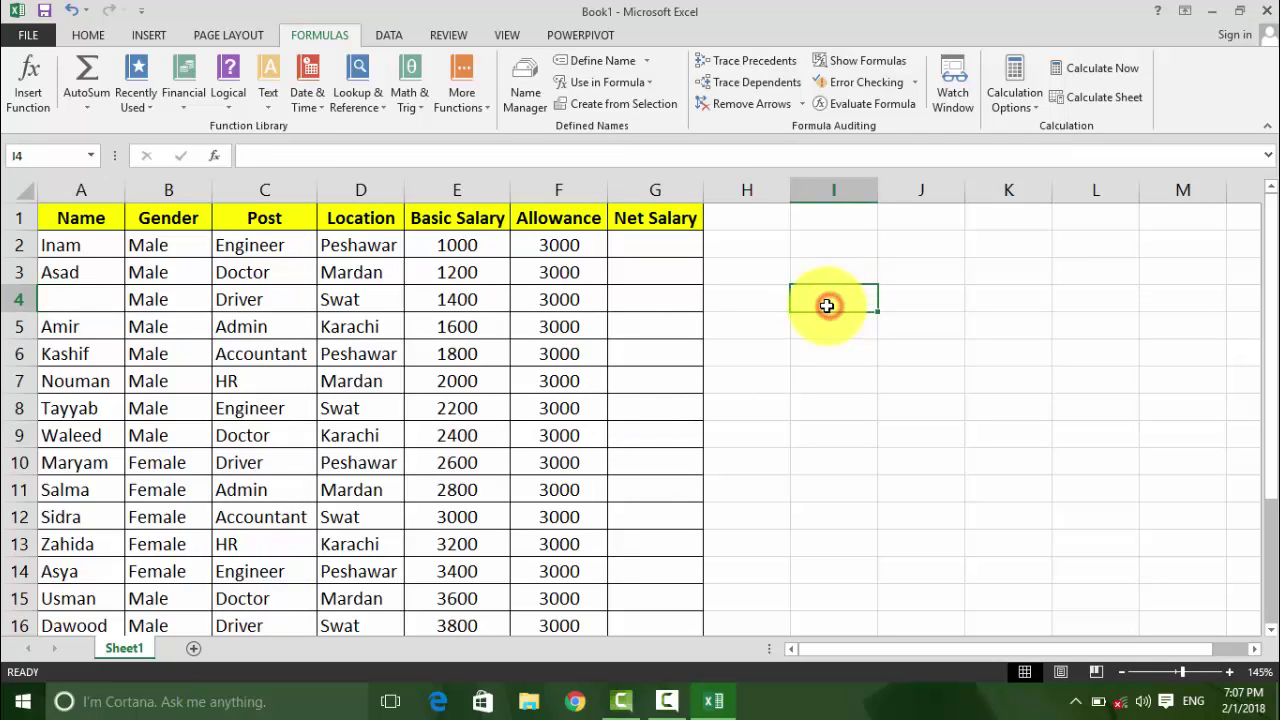
click(643, 84)
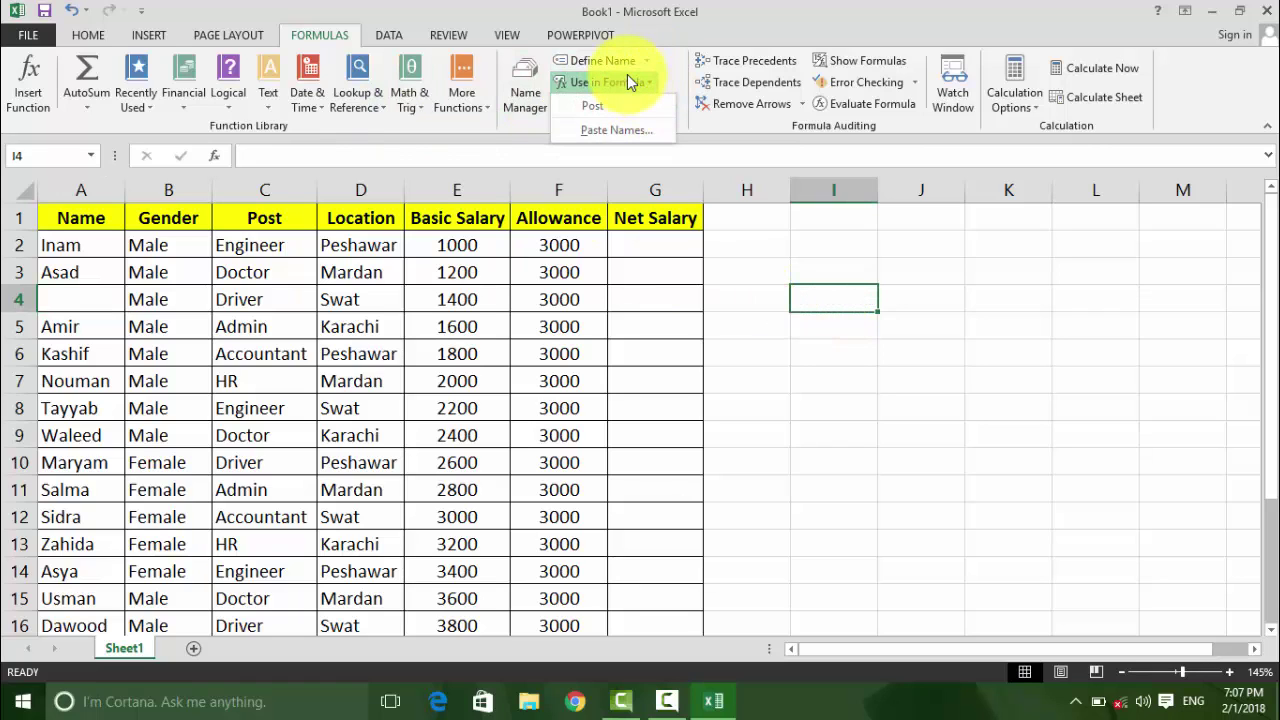
click(838, 368)
Step: Enter =SUM(Post) in I4 using the Use in Formula list
text(=sum)
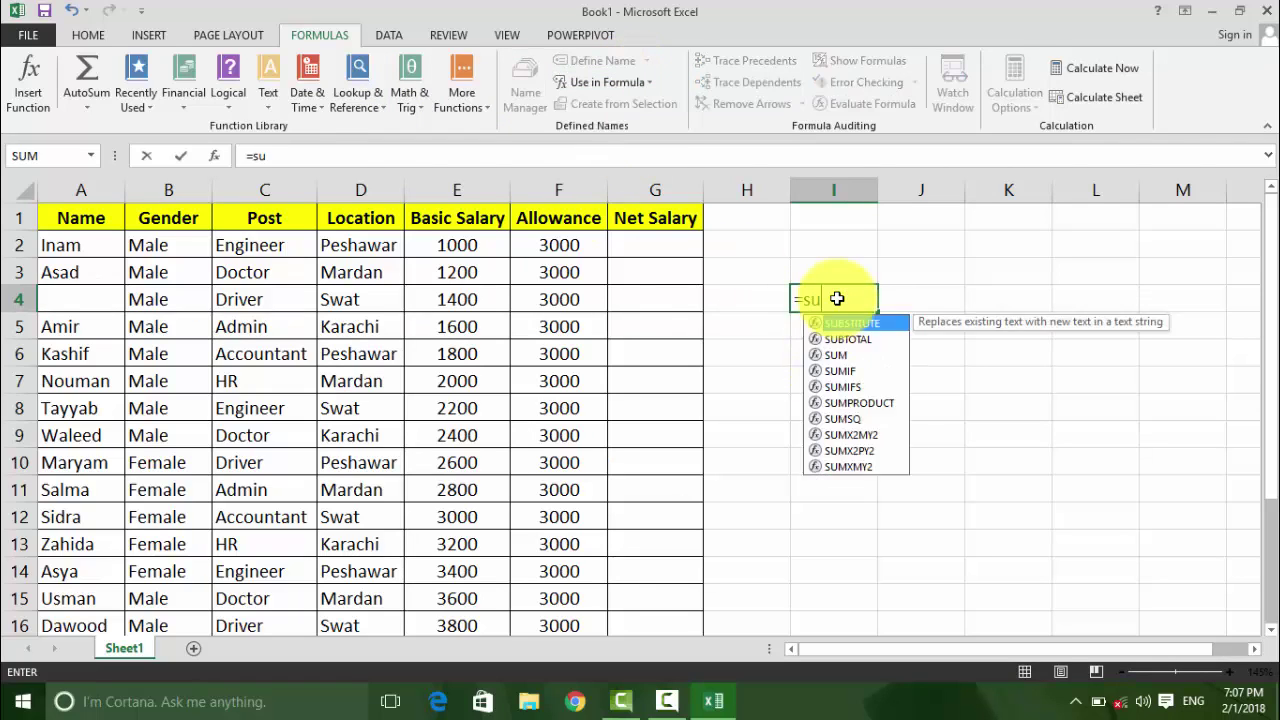
key(Tab)
click(591, 82)
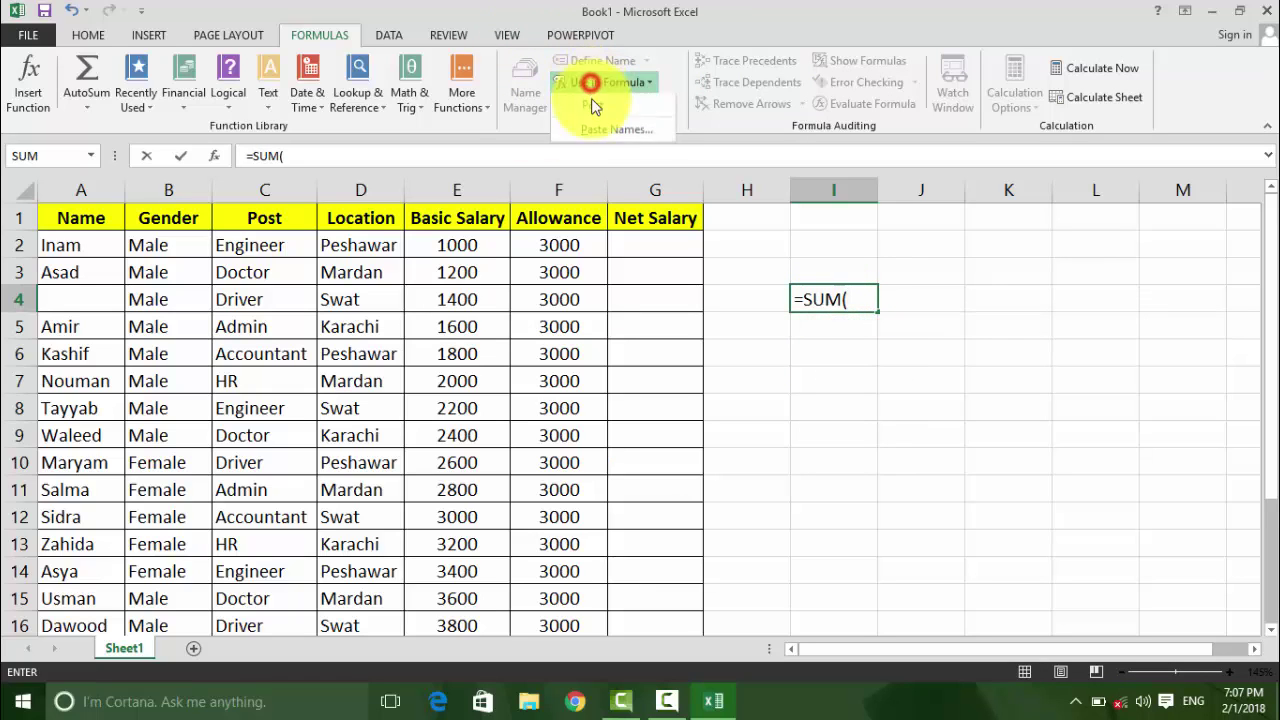
click(595, 112)
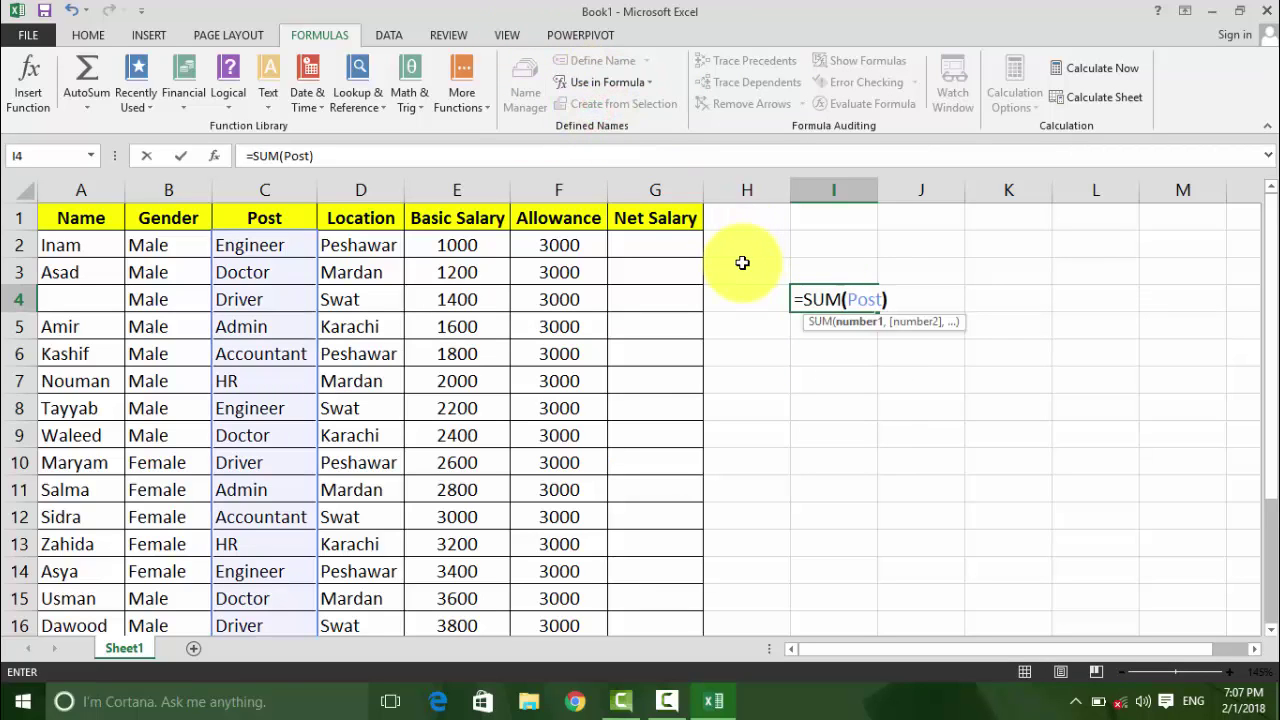
key(Return)
click(815, 293)
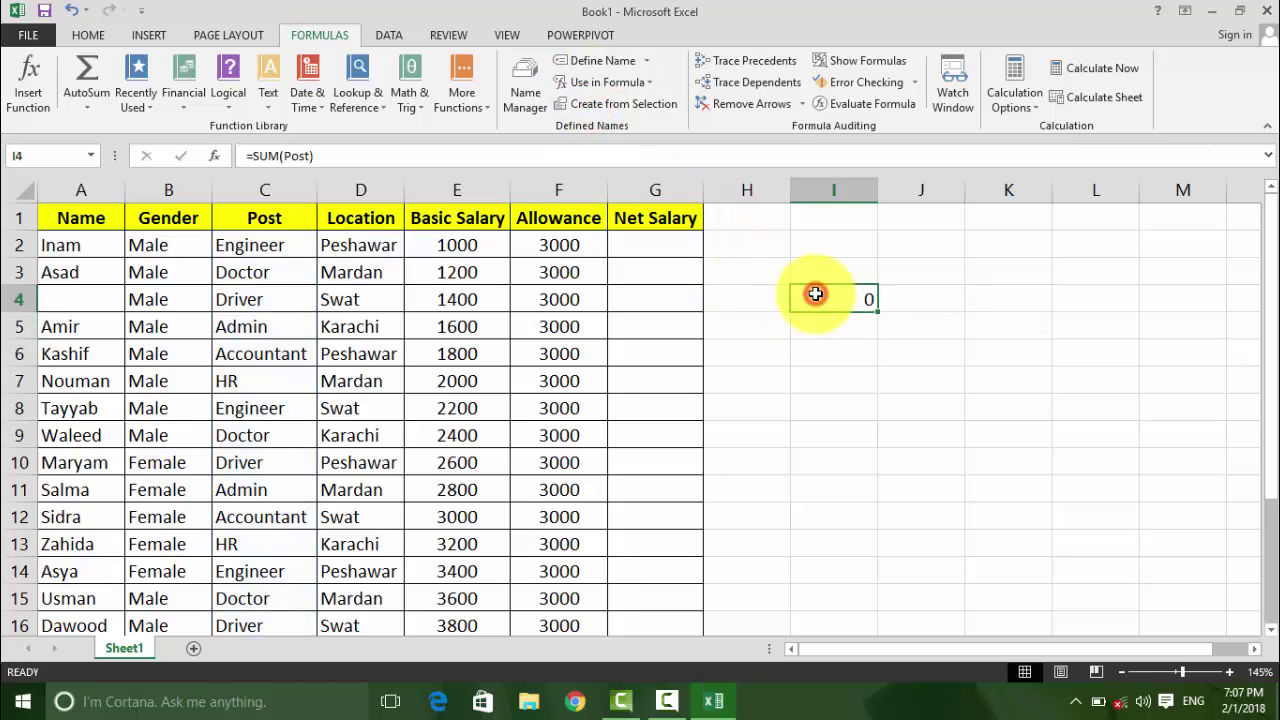
Step: Edit I4 back to =COUNTA(Post), showing 20, then select J4
double_click(815, 293)
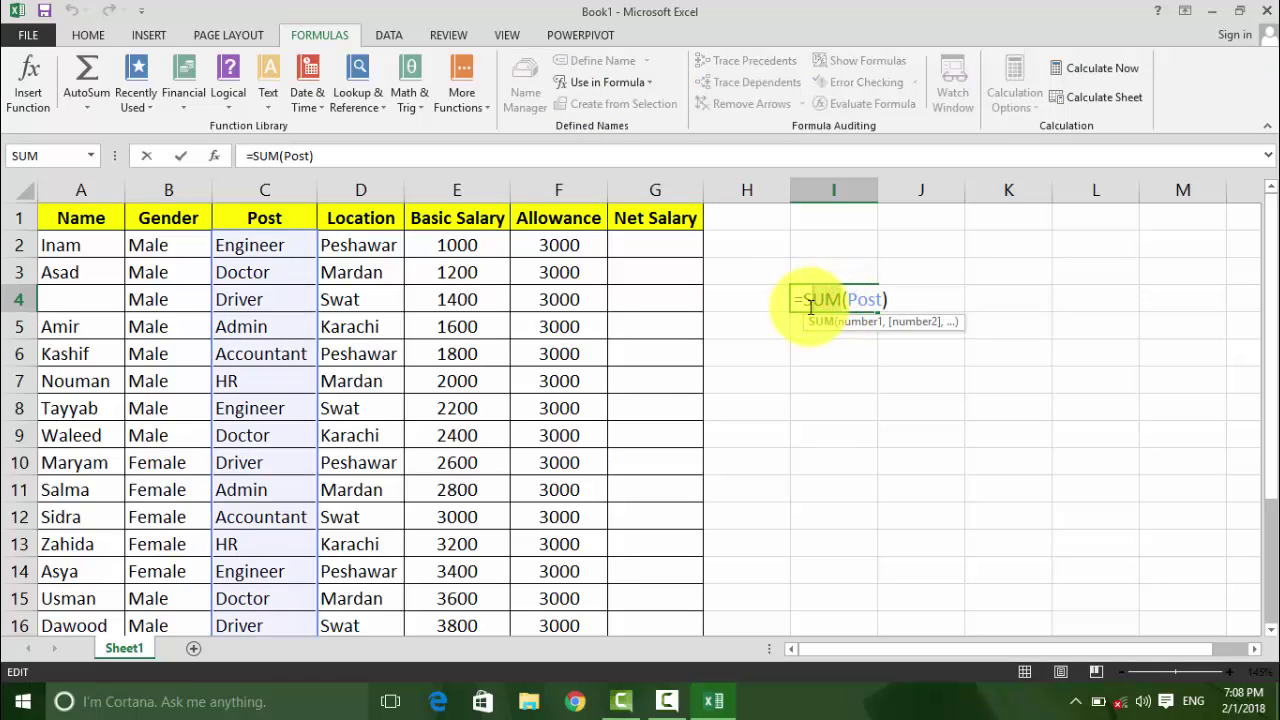
key(Delete)
key(Delete)
text(c)
key(BackSpace)
key(BackSpace)
key(BackSpace)
key(BackSpace)
key(BackSpace)
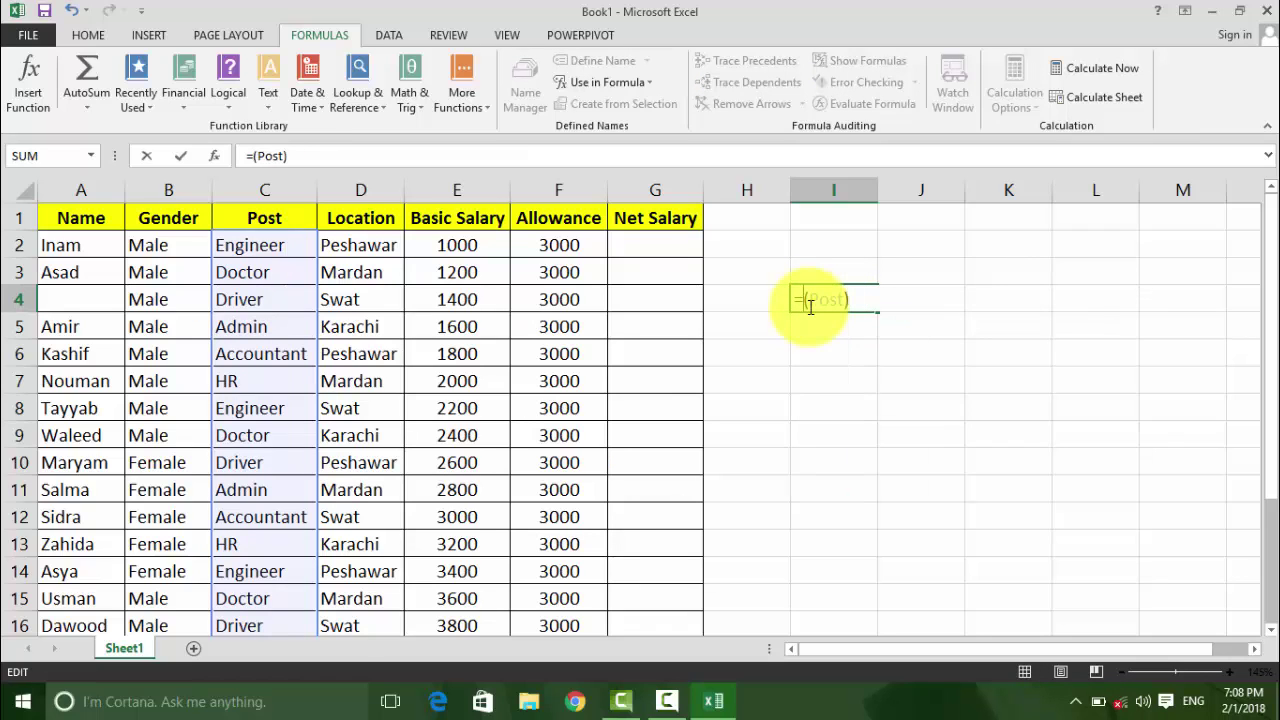
text(counta)
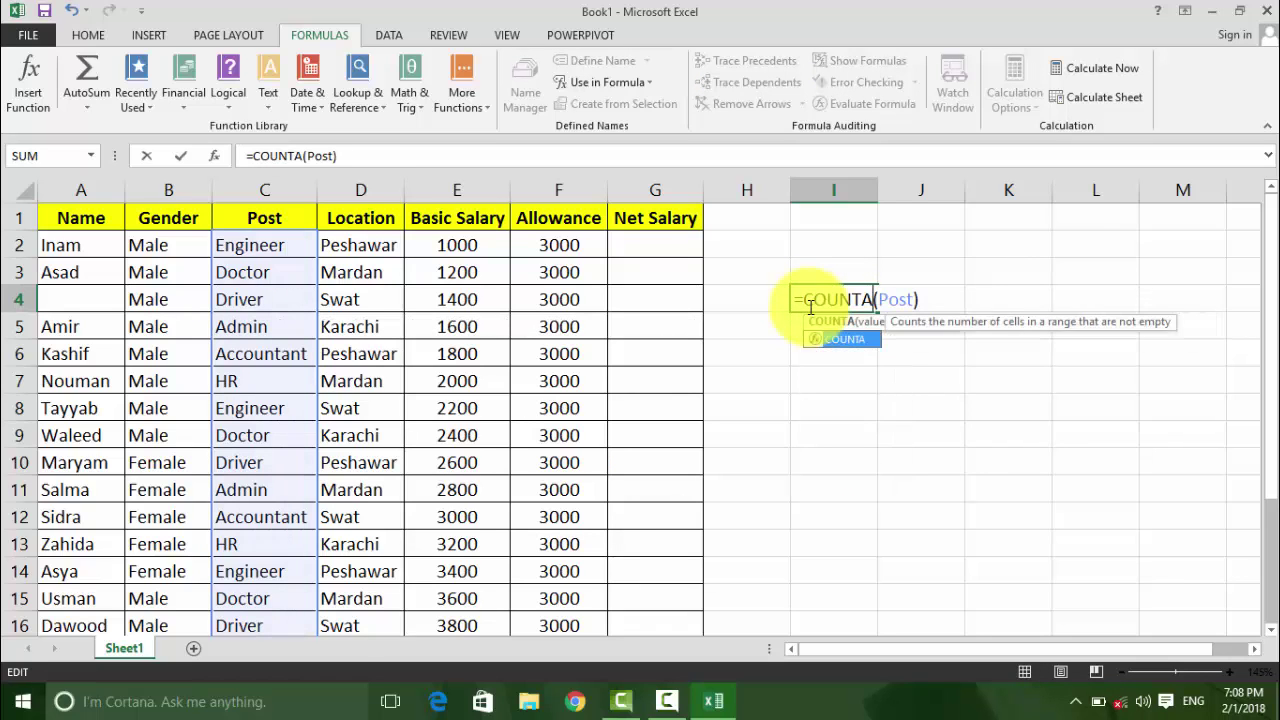
key(Return)
click(822, 302)
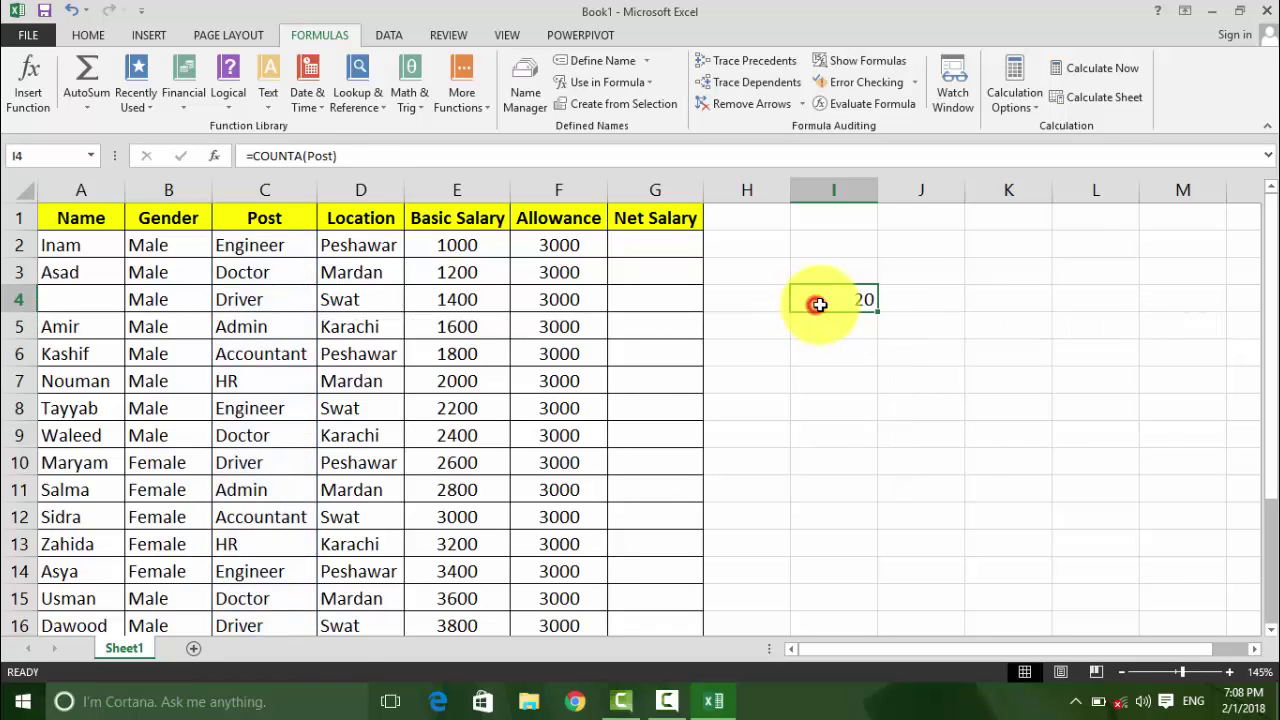
click(914, 303)
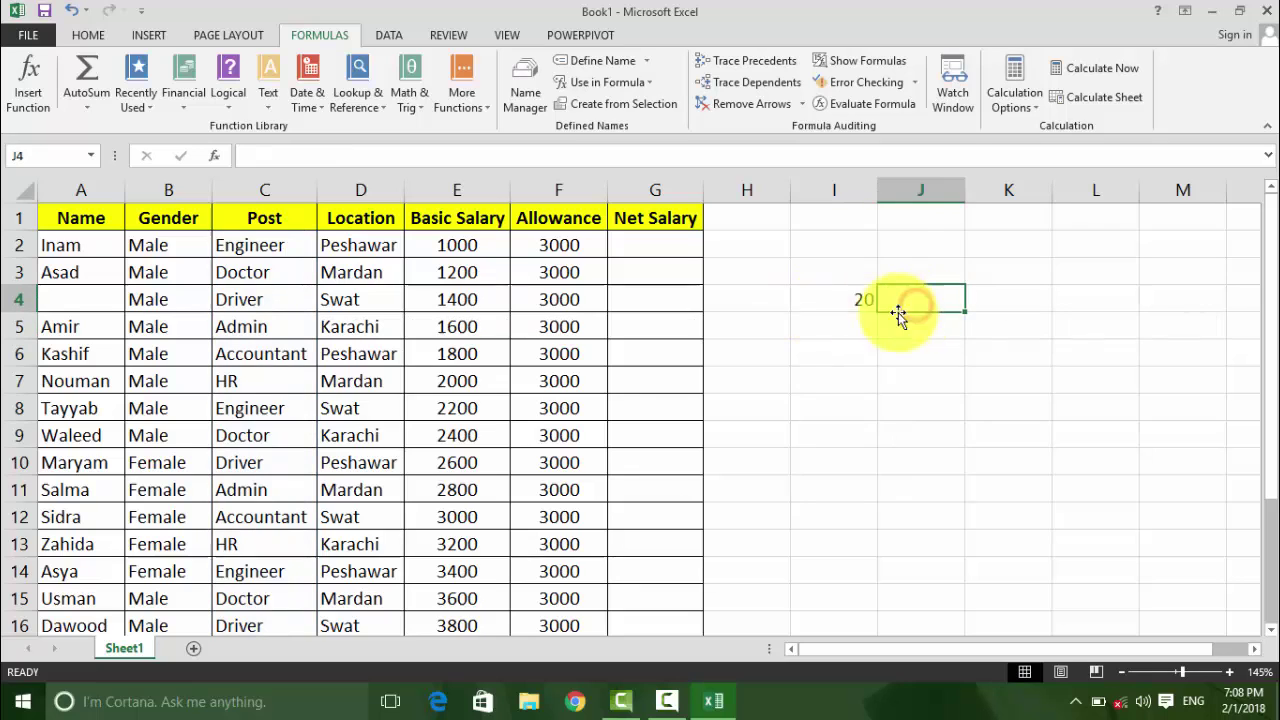
click(592, 60)
Step: Define the name Add referring to the Basic Salary cells E2:E21
drag(601, 179, 961, 206)
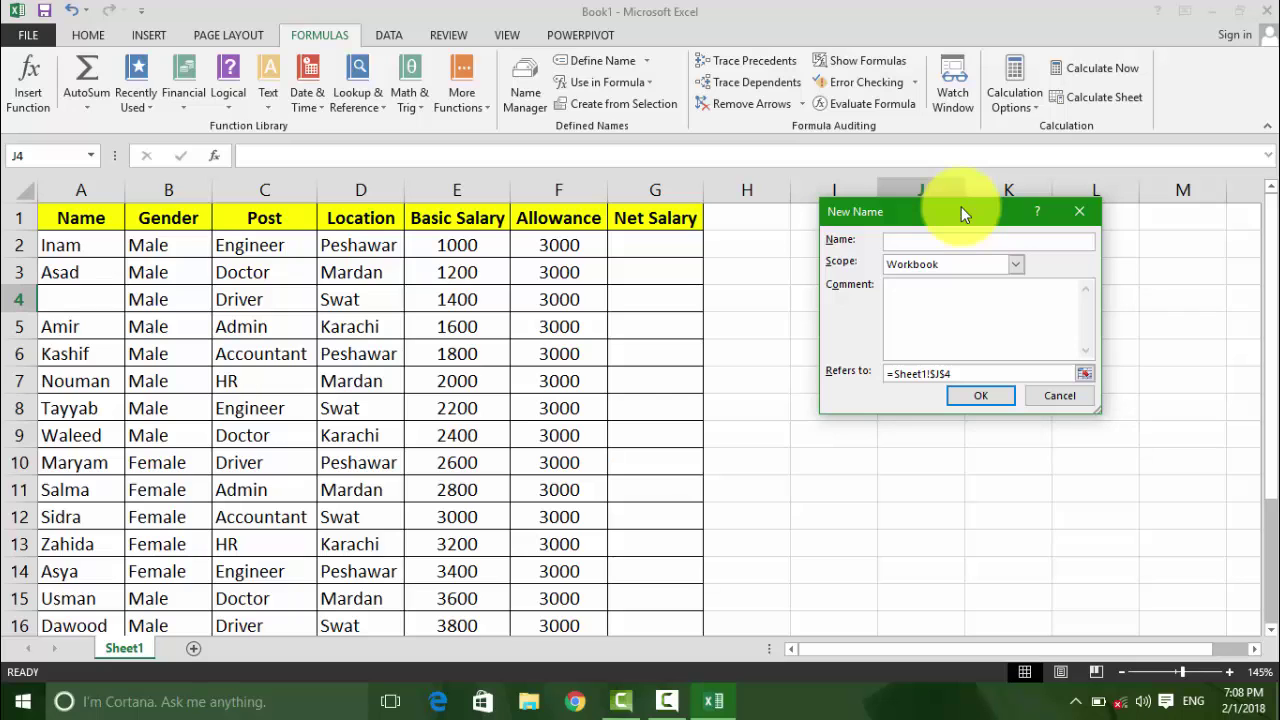
text(Add)
click(941, 374)
drag(550, 245, 547, 590)
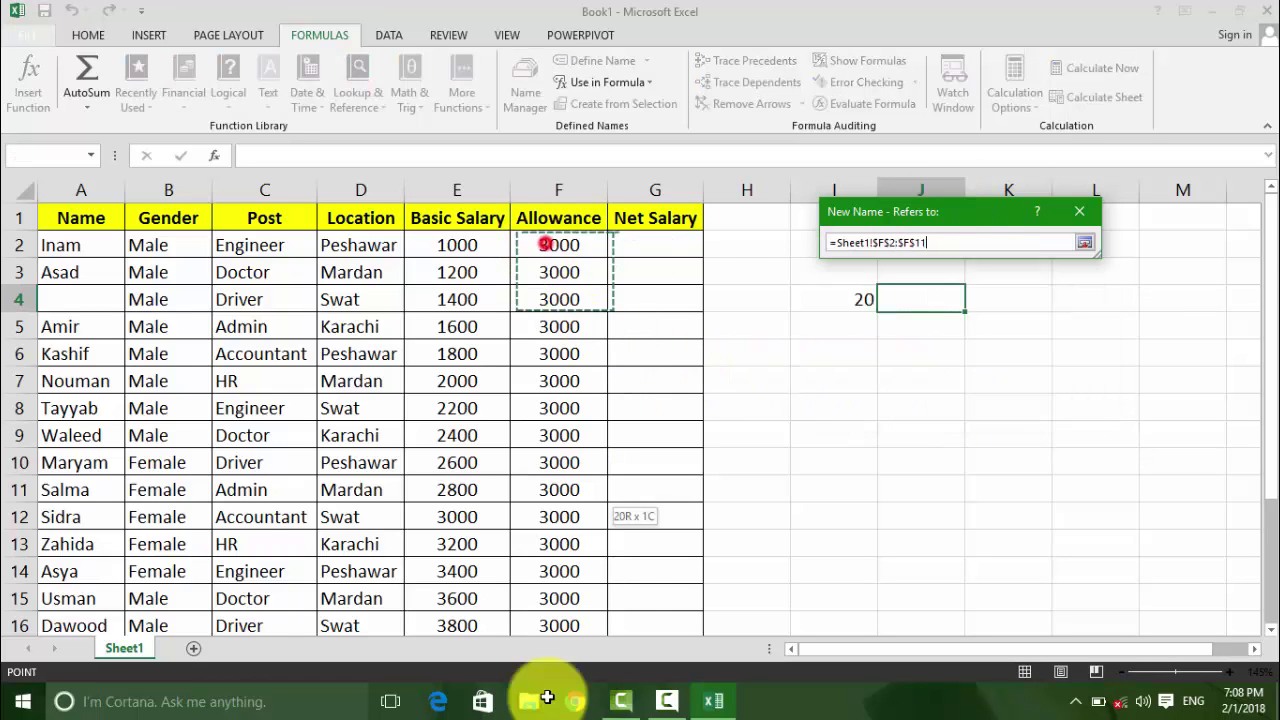
scroll(543, 557, up, 3)
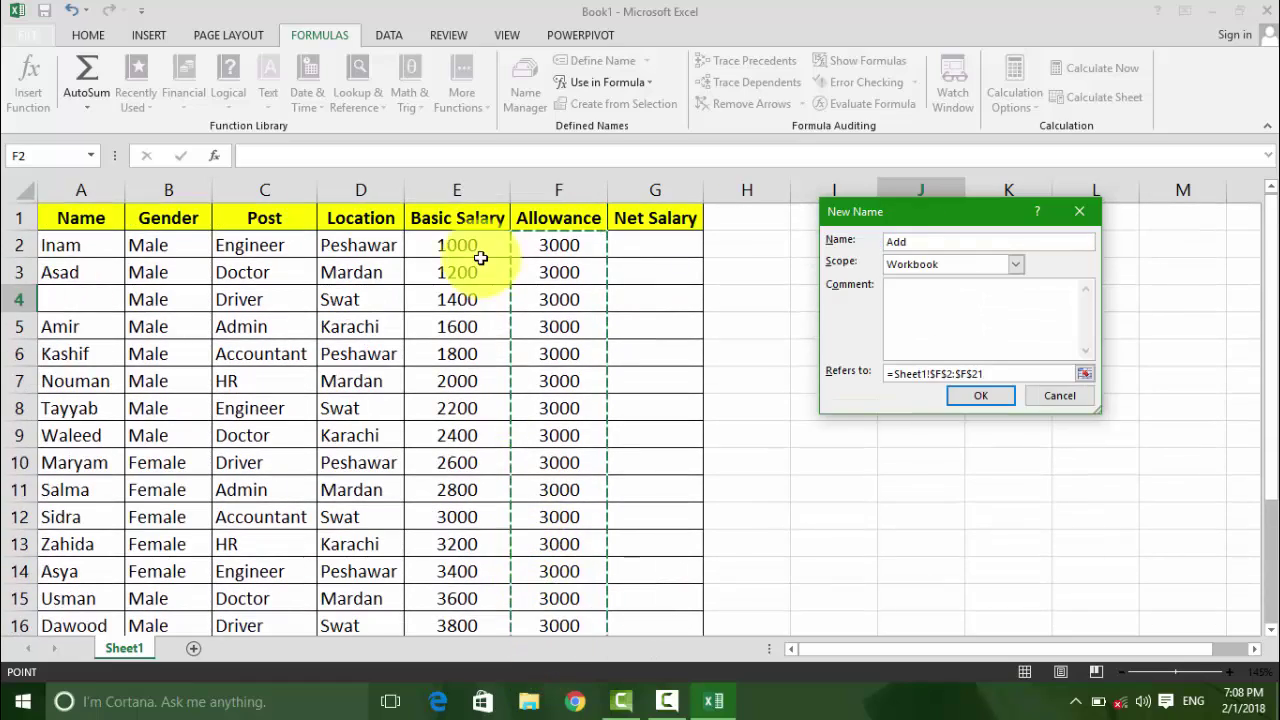
mouse_move(481, 248)
mouse_down()
mouse_move(486, 712)
mouse_move(484, 578)
mouse_up()
click(982, 389)
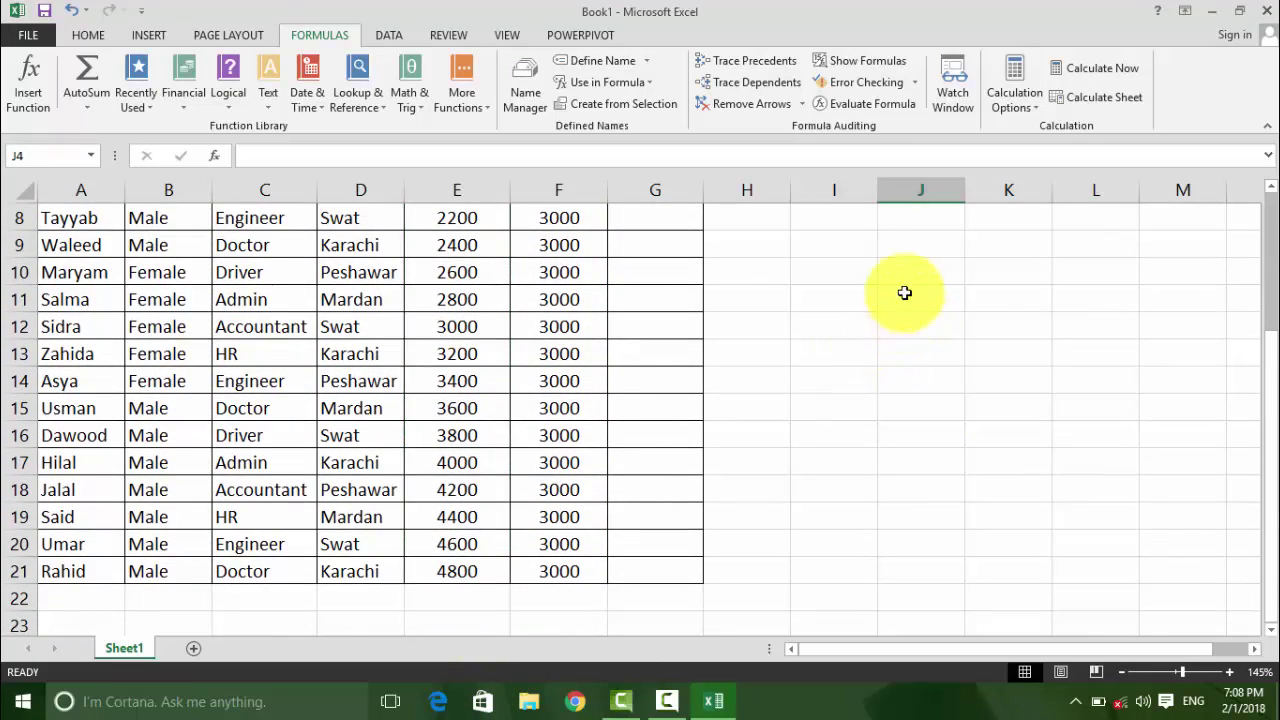
Step: Enter =SUM(Add) in J4, giving 58000
scroll(905, 292, up, 3)
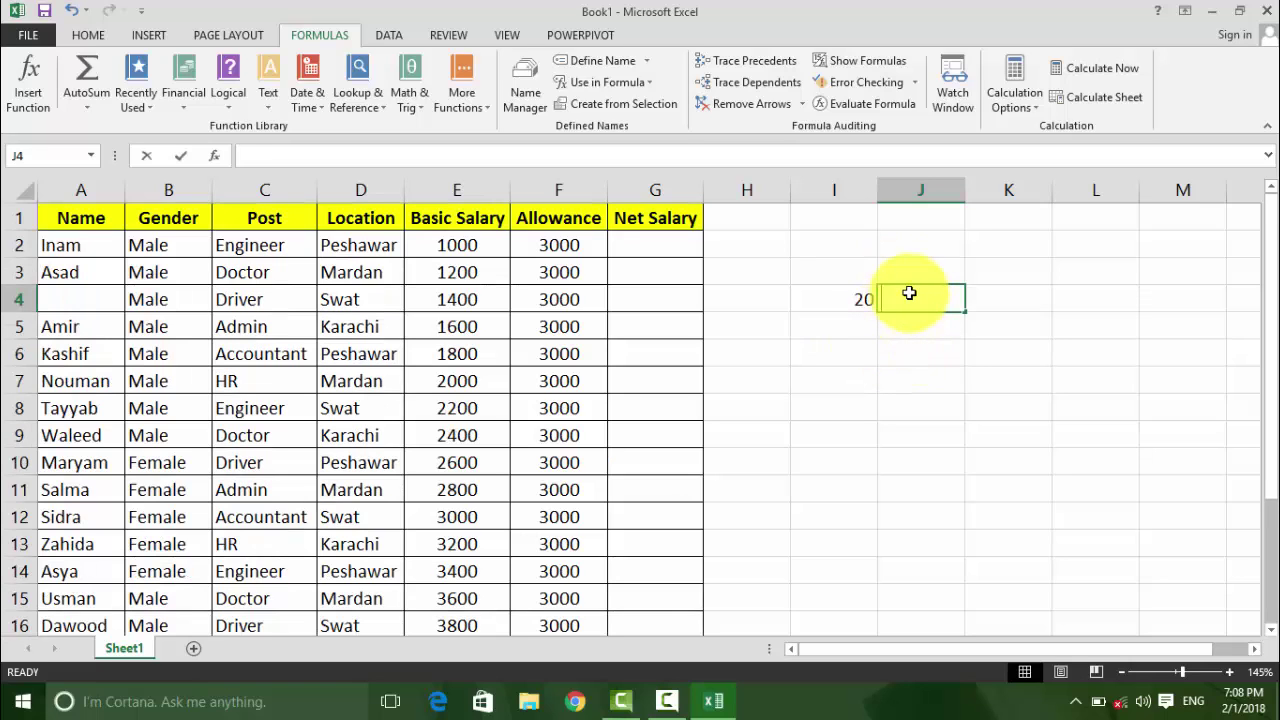
text(=SUM()
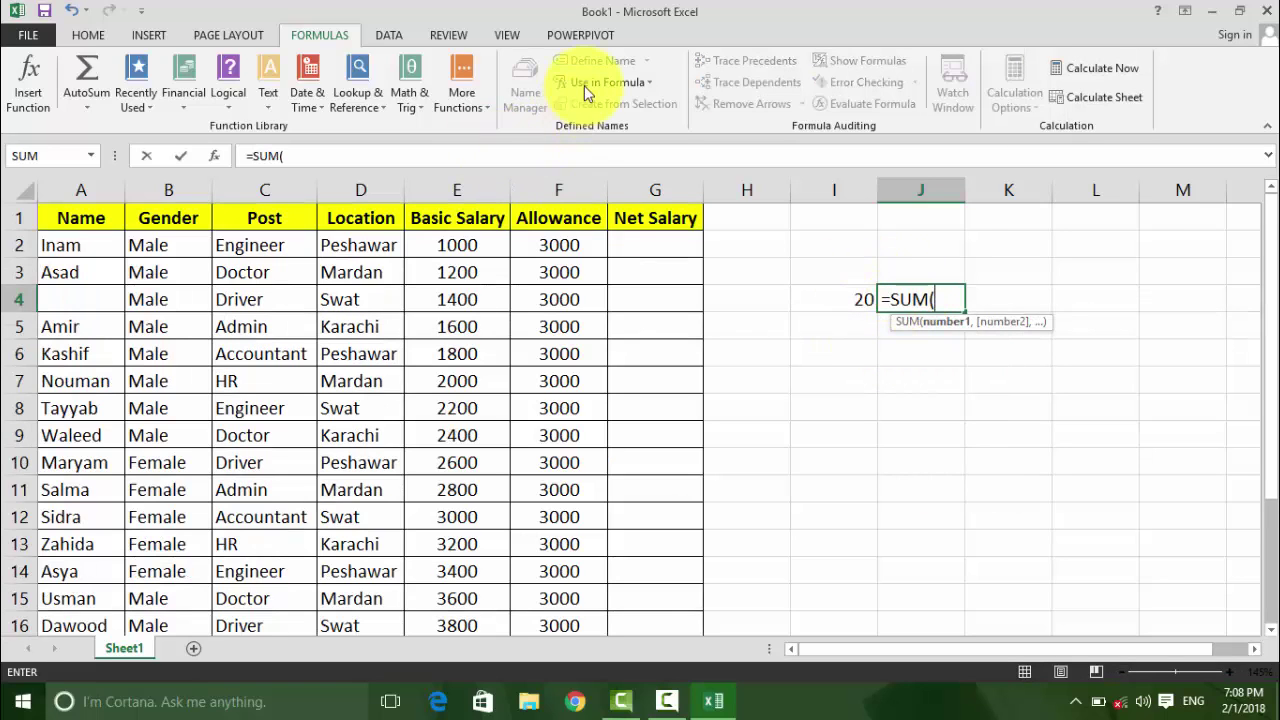
click(586, 84)
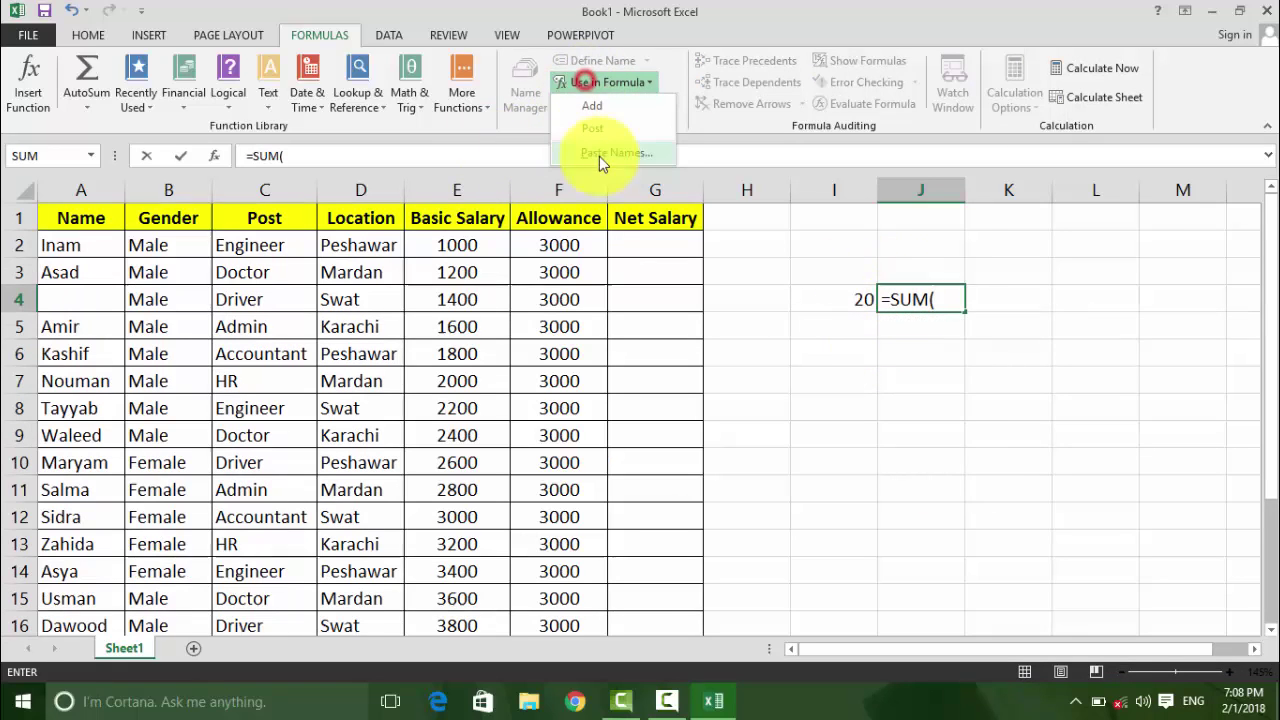
click(600, 105)
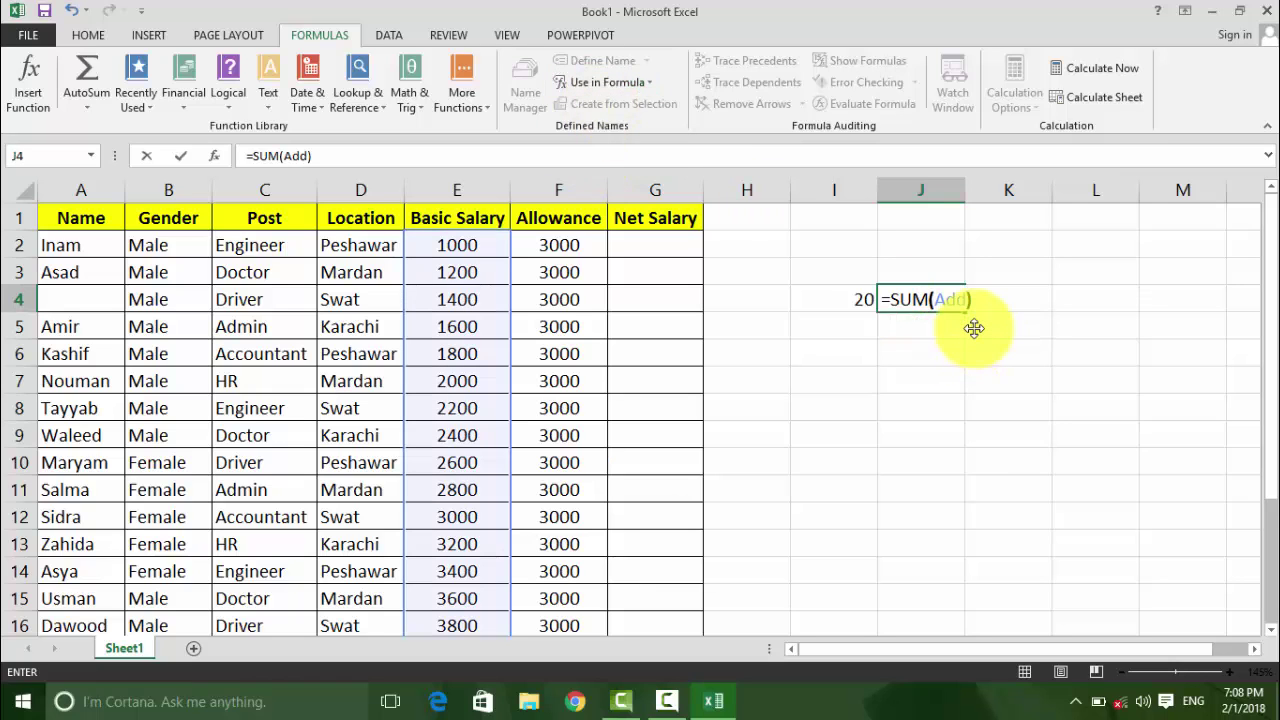
key(Return)
drag(928, 298, 822, 318)
Step: Select the Allowance values in column F and browse the names list without inserting
click(788, 408)
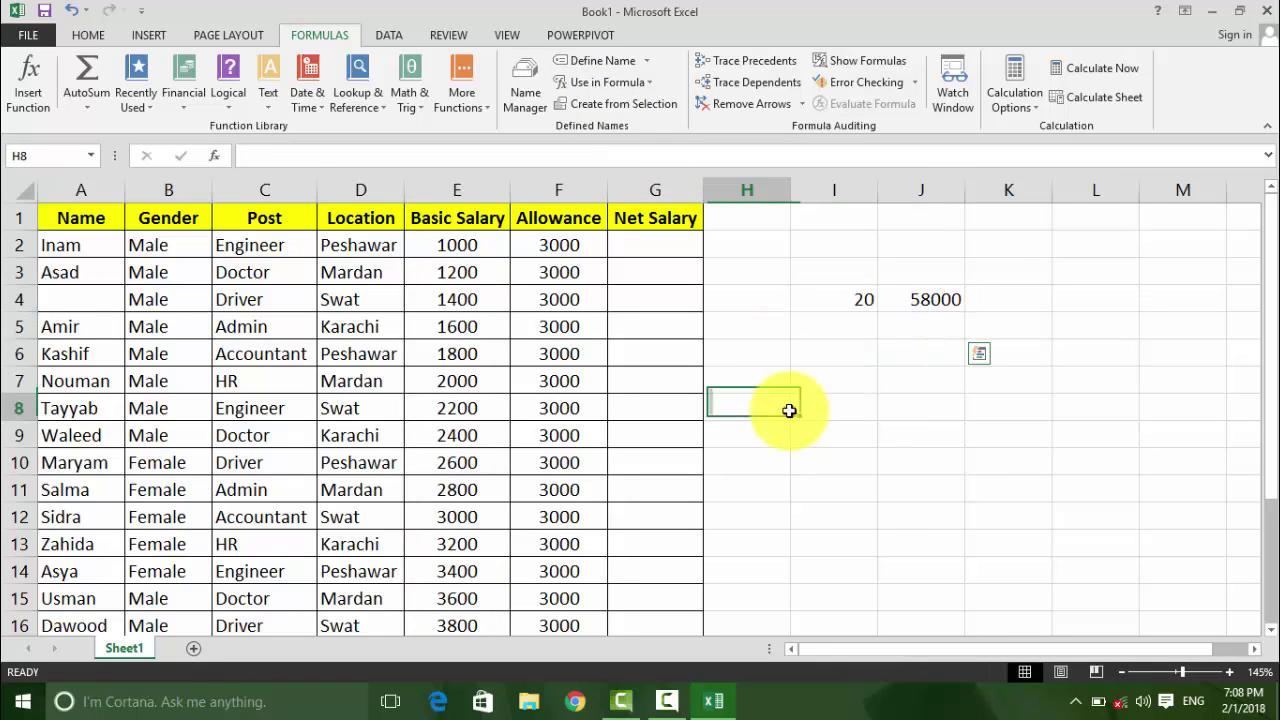
mouse_move(519, 250)
mouse_down()
mouse_move(548, 568)
mouse_move(541, 333)
mouse_up()
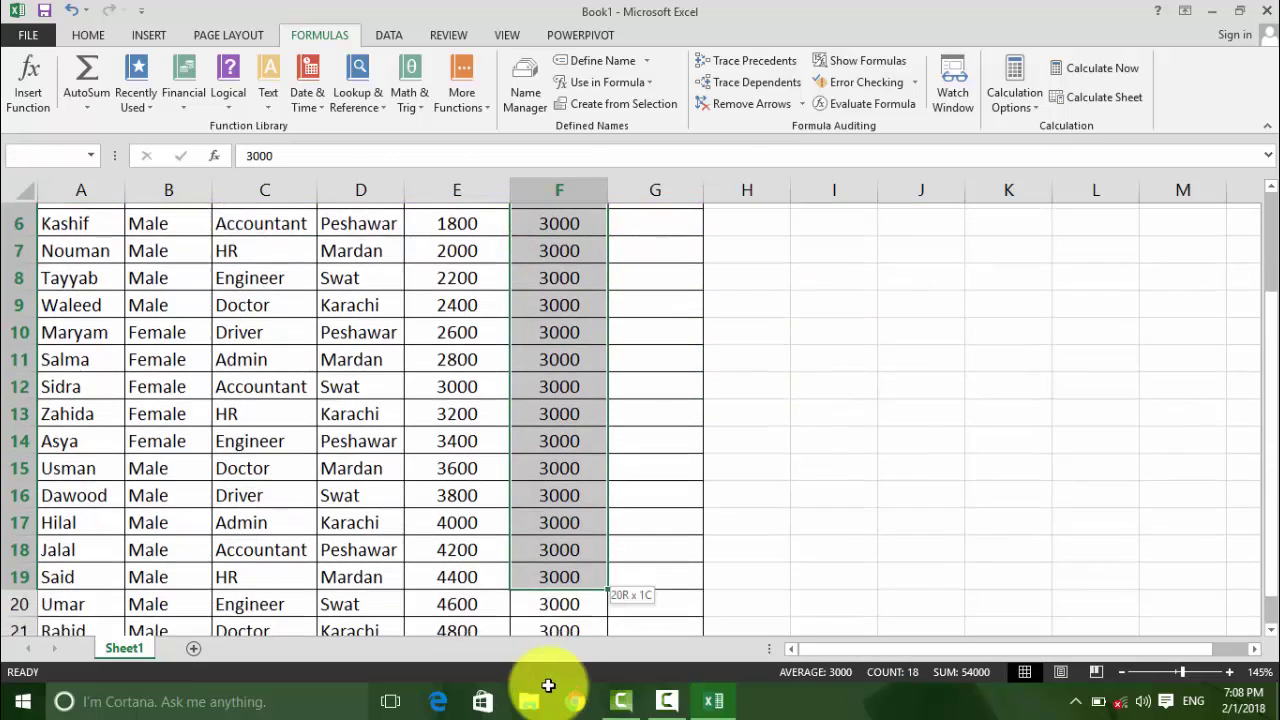
click(539, 330)
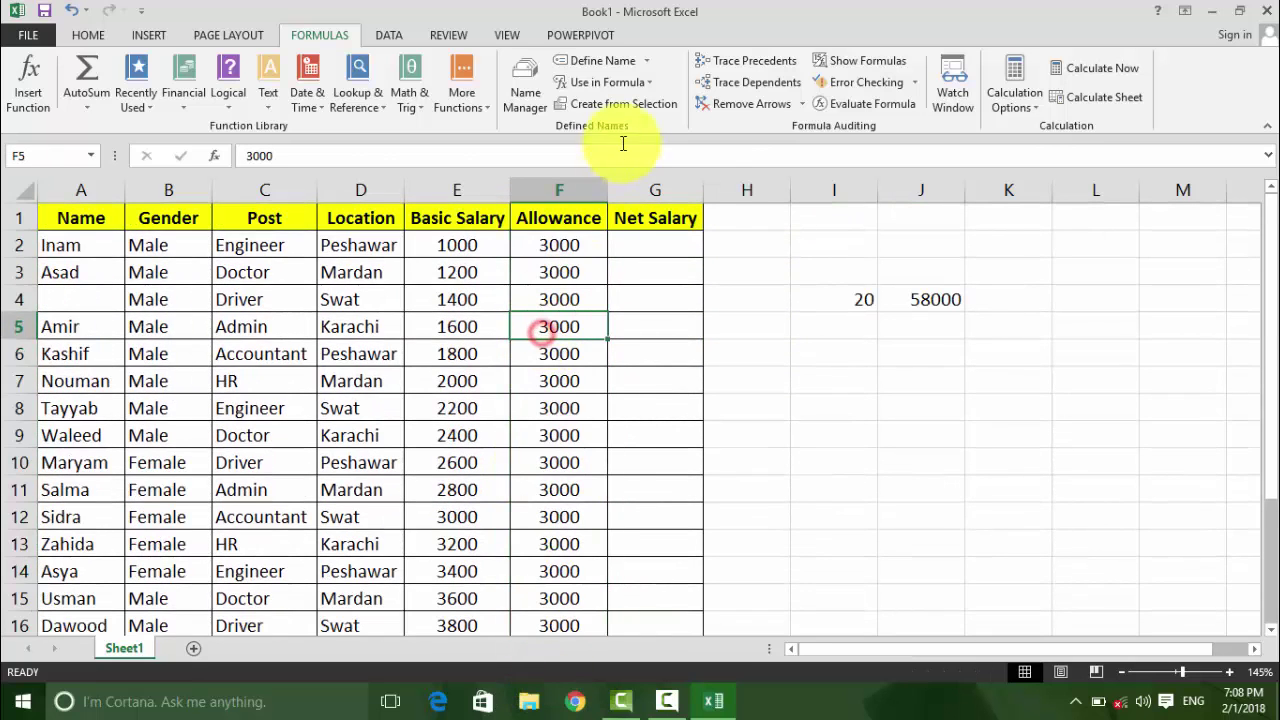
click(628, 82)
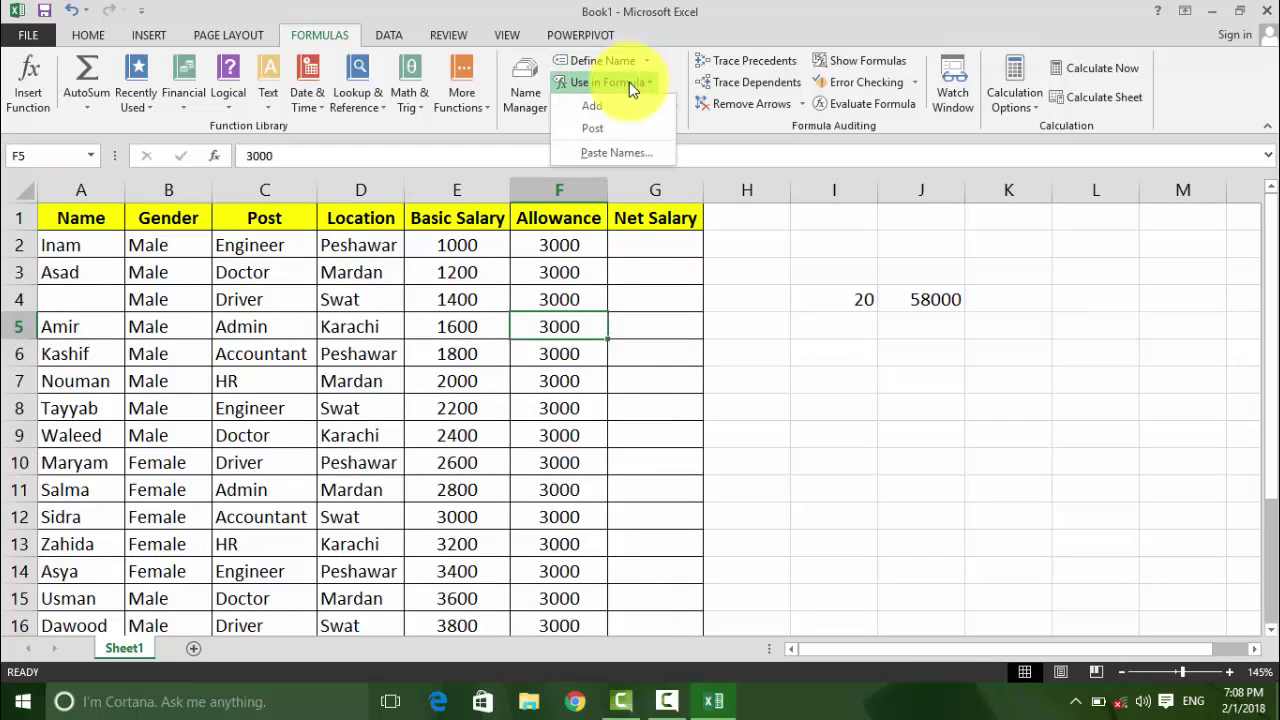
click(533, 340)
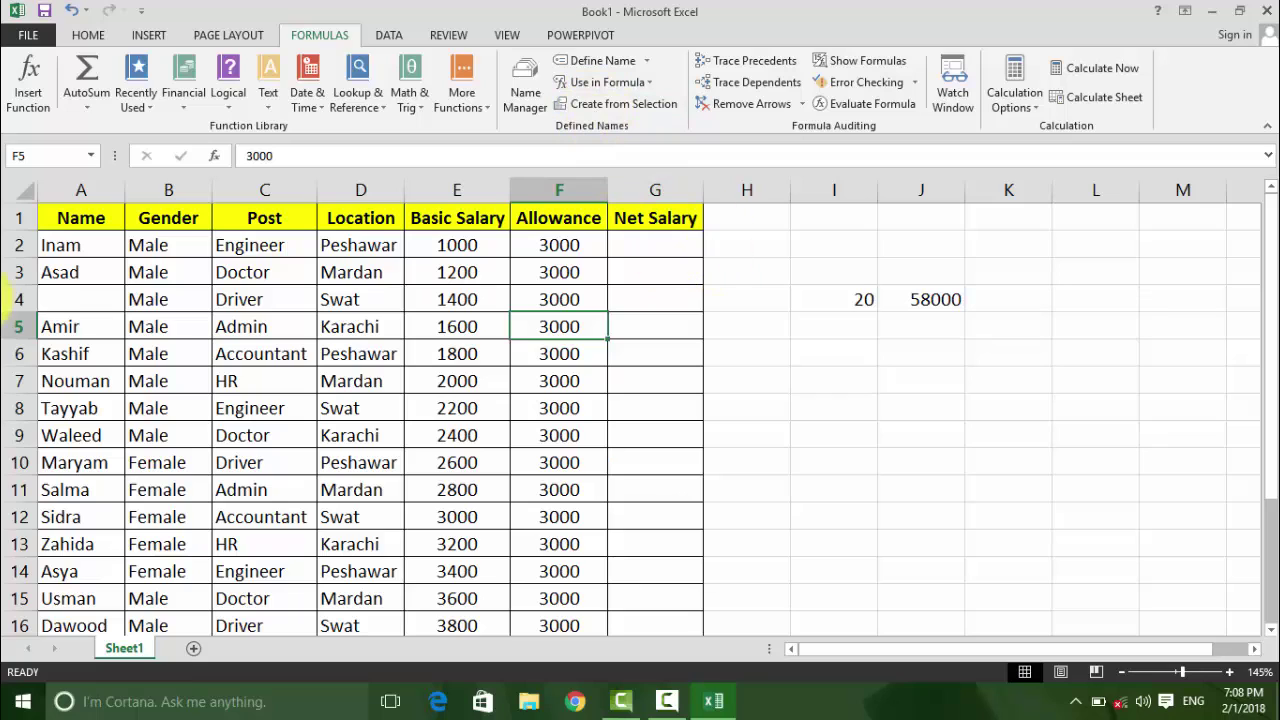
Step: Undo three edits: the J4 58000 total, the I4 change, and A4's deletion
click(73, 228)
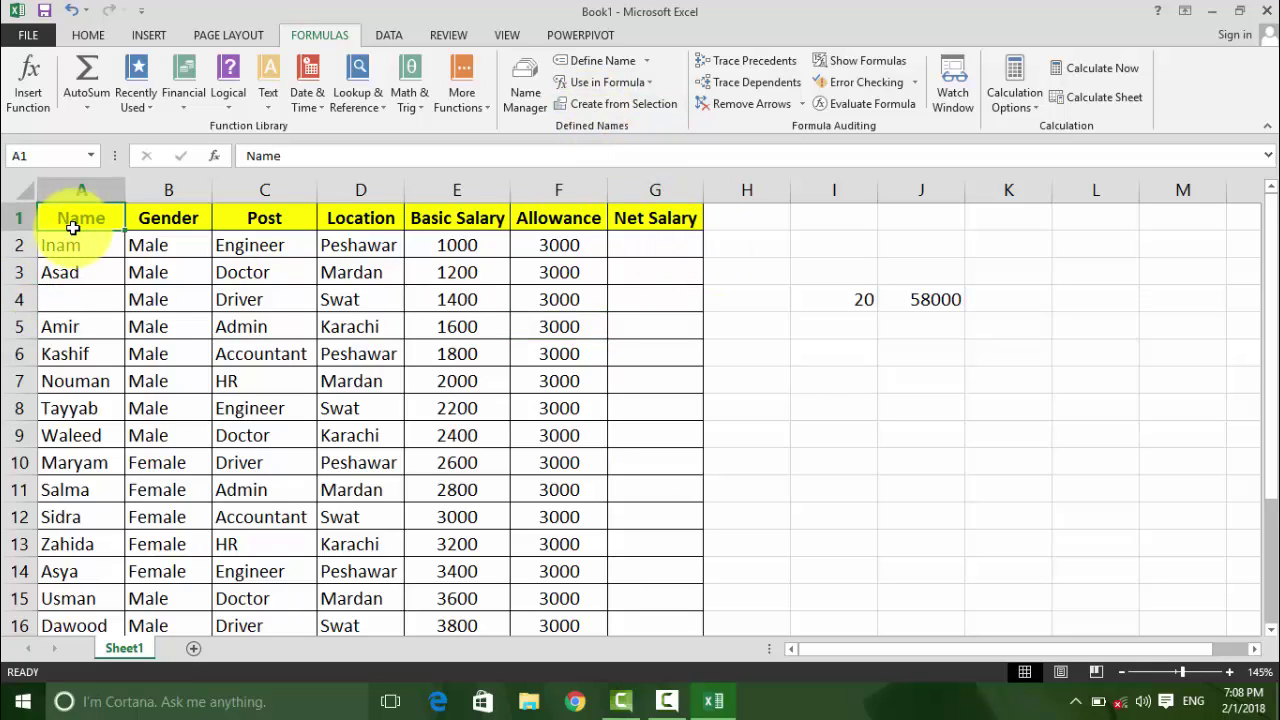
key(ctrl+z)
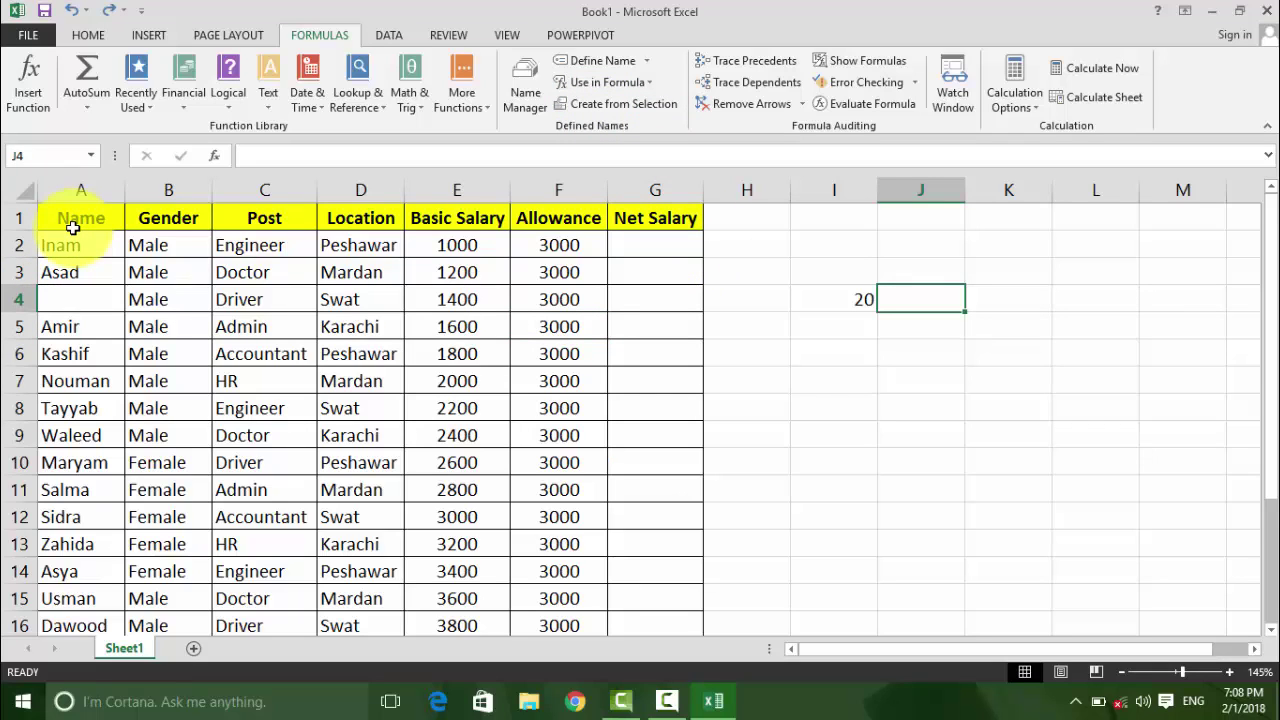
key(ctrl+z)
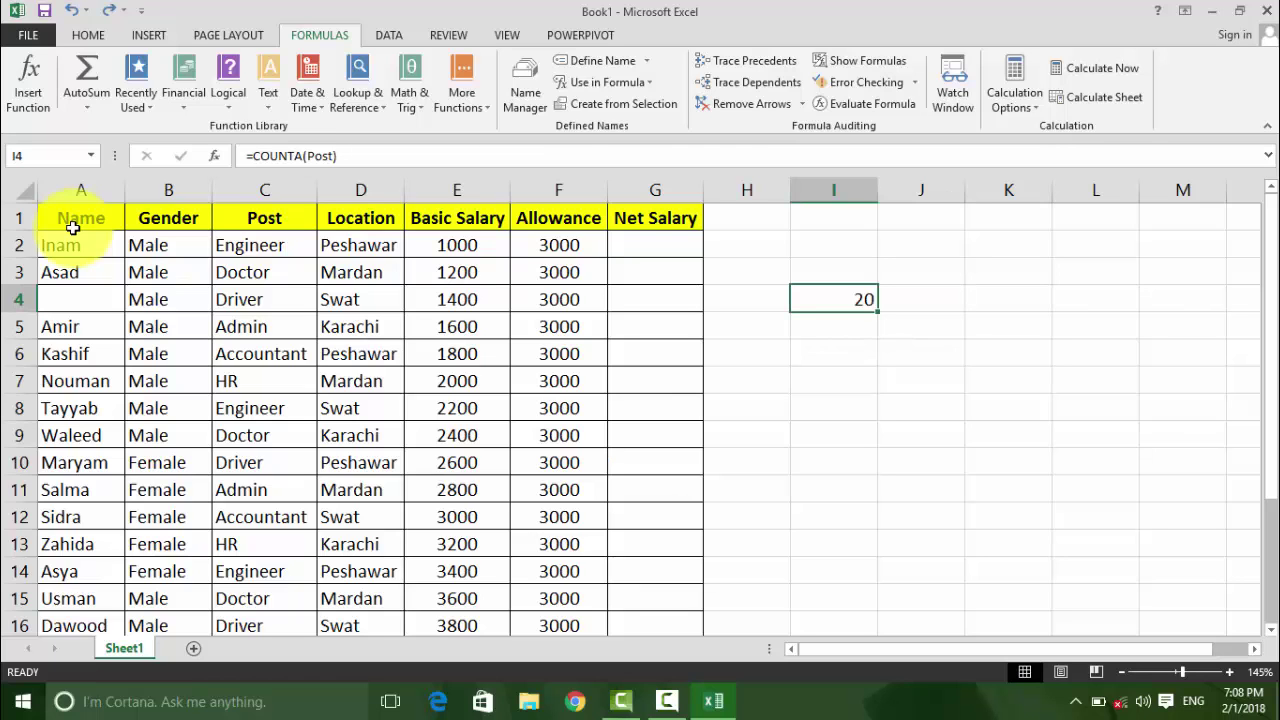
key(ctrl+z)
Step: Select the employee table, then trial-select the top of each column
click(66, 213)
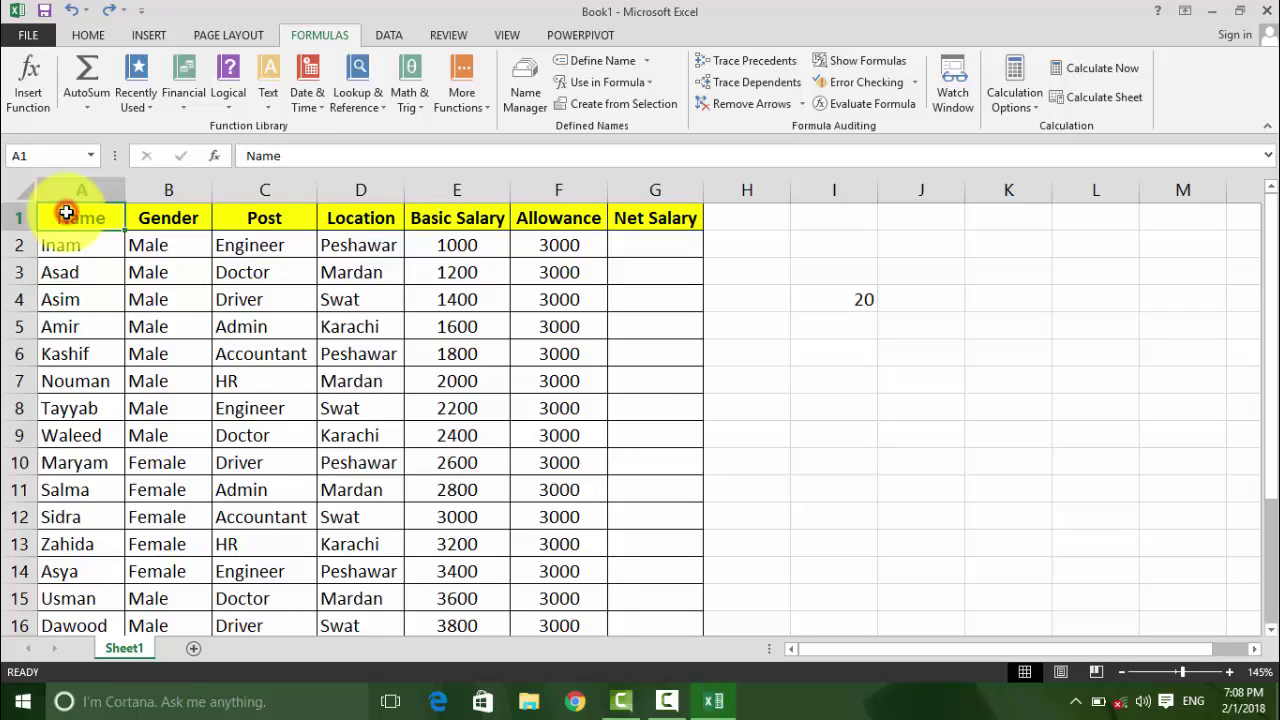
key(ctrl+shift+End)
scroll(444, 332, up, 2)
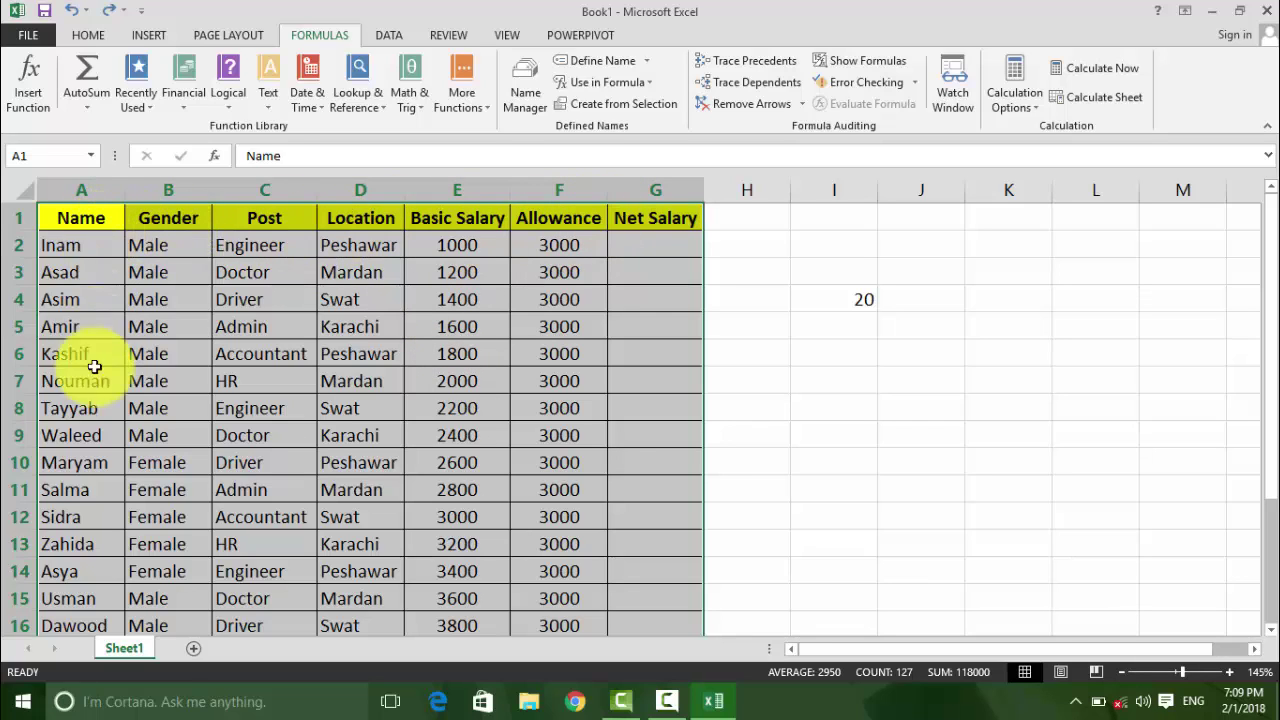
drag(91, 244, 93, 563)
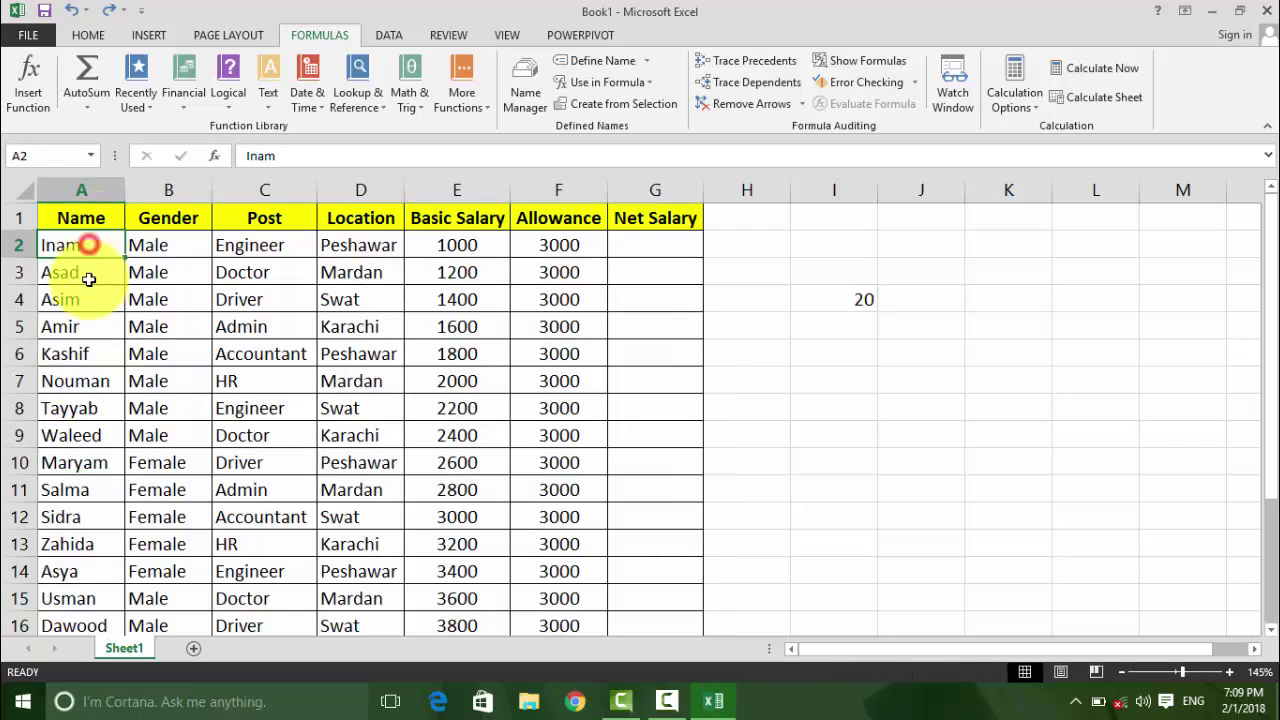
click(82, 218)
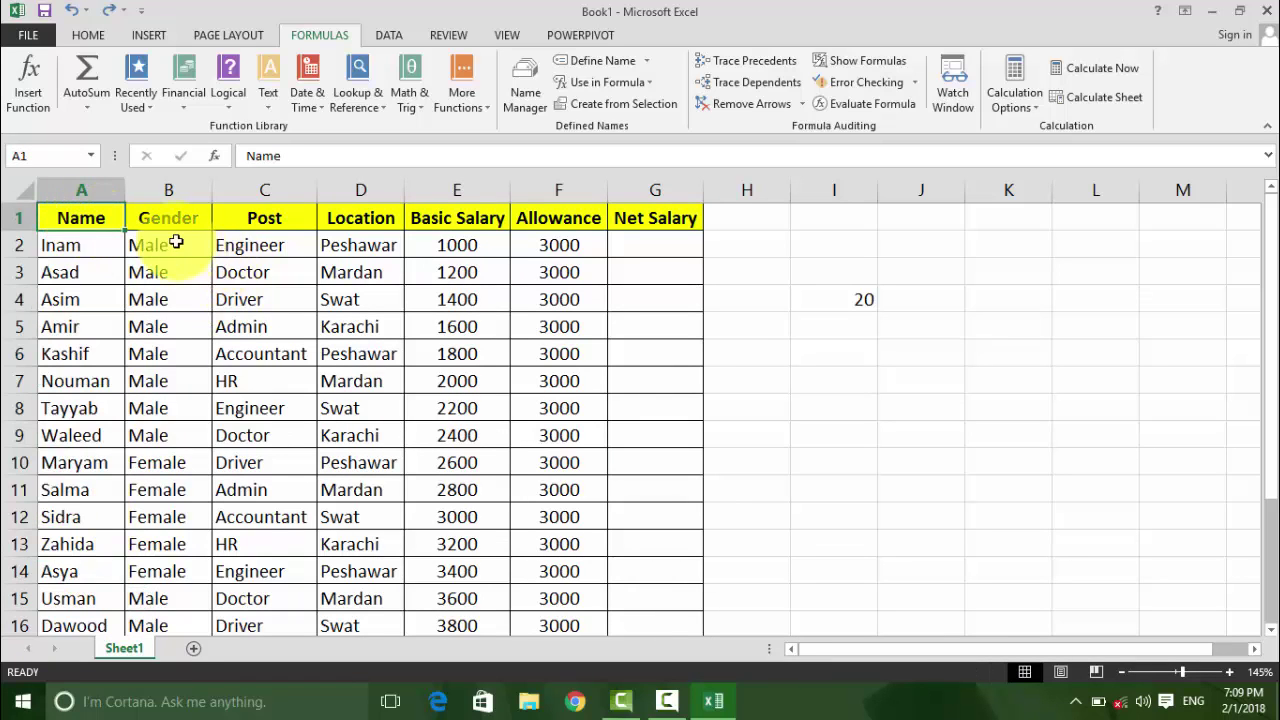
drag(170, 212, 183, 477)
drag(240, 214, 262, 400)
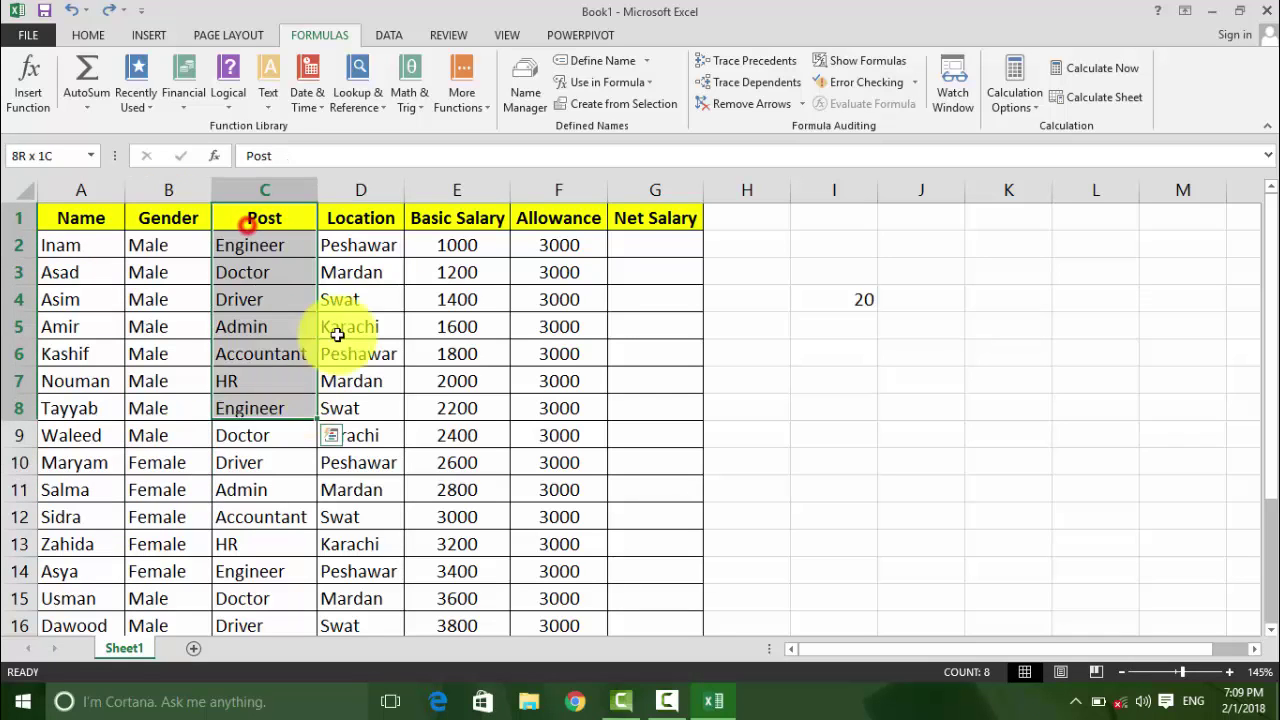
drag(361, 222, 360, 385)
drag(461, 222, 457, 378)
drag(558, 218, 600, 353)
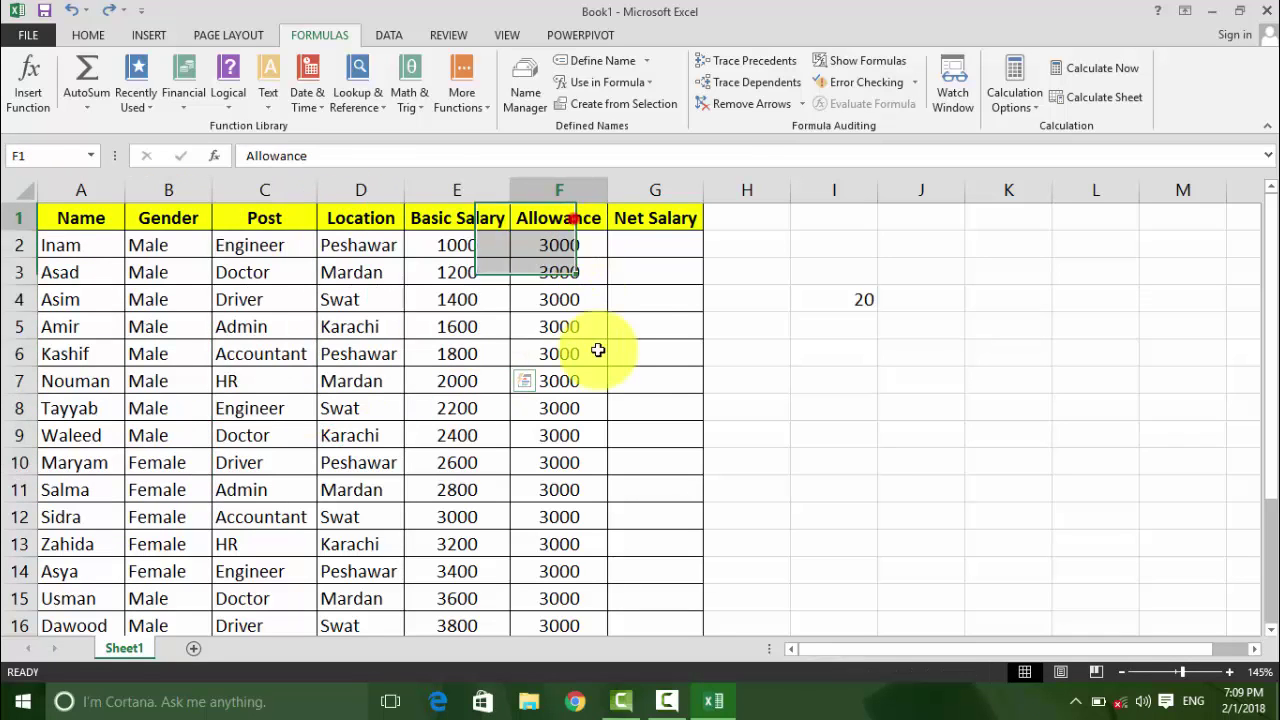
drag(657, 218, 686, 352)
Step: Reselect the full table from A1 and create names from its Top row
click(72, 218)
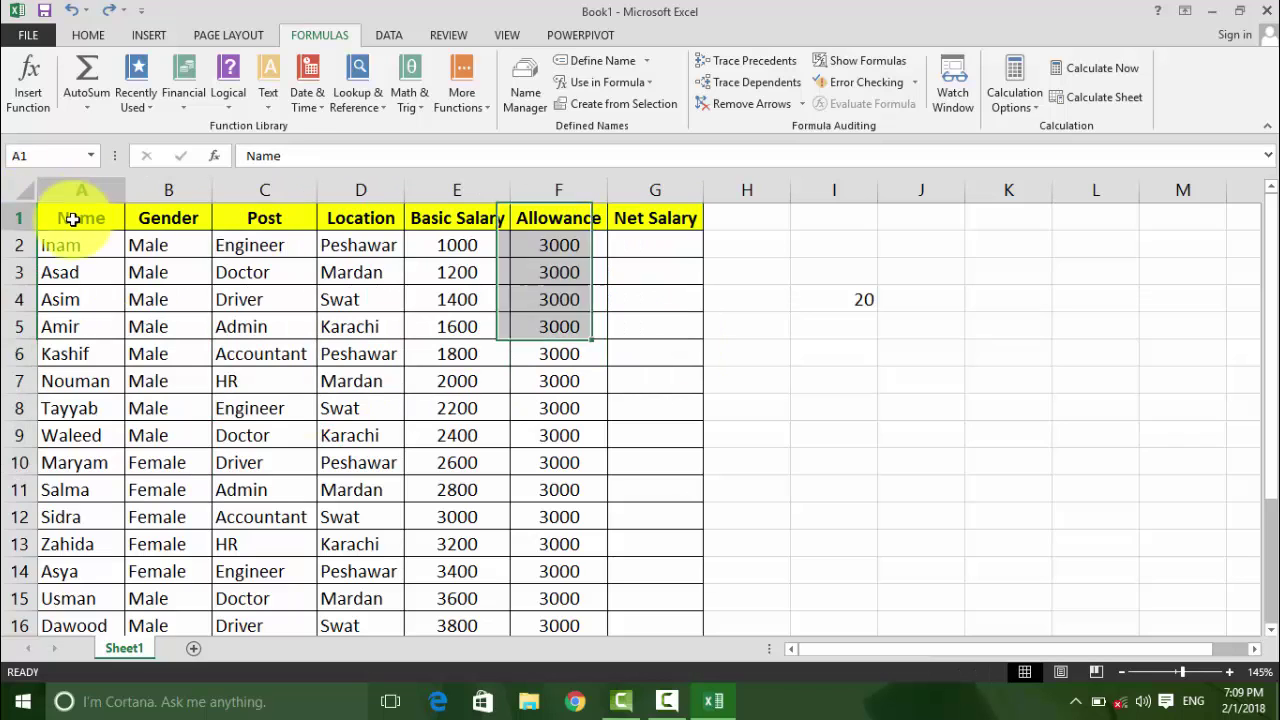
key(ctrl+shift+Right)
key(ctrl+shift+Down)
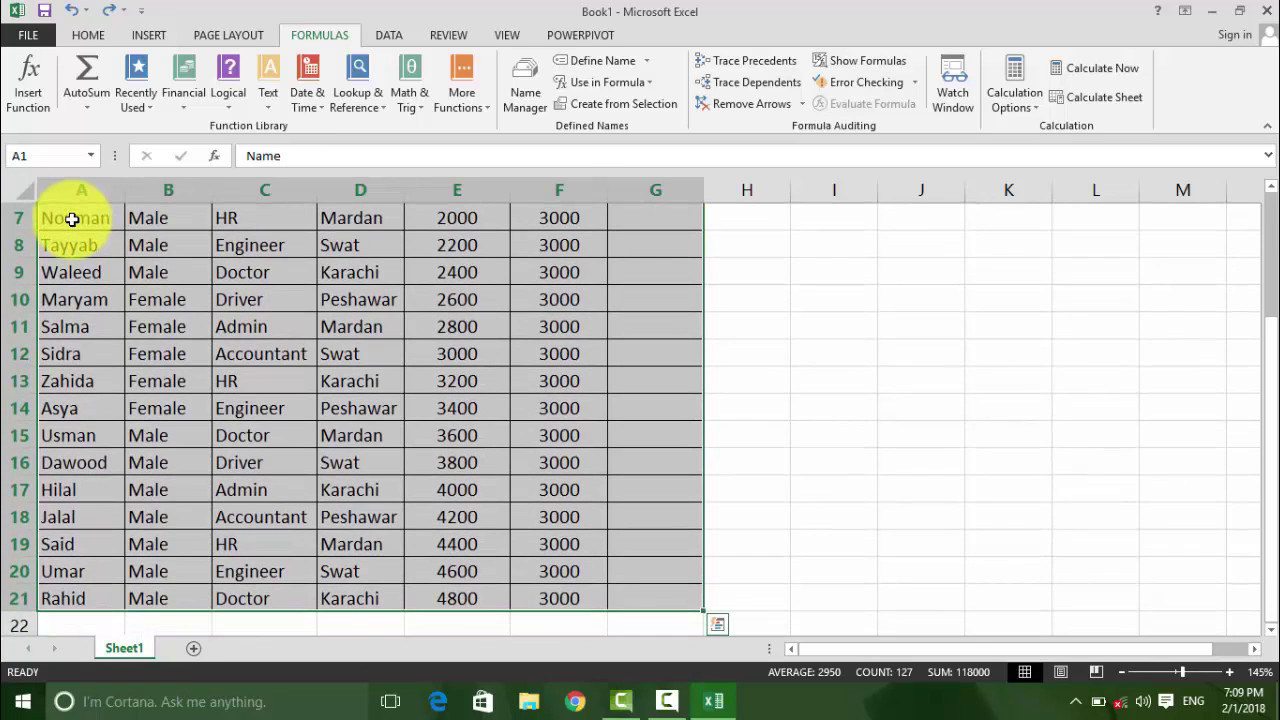
scroll(72, 218, up, 2)
click(620, 104)
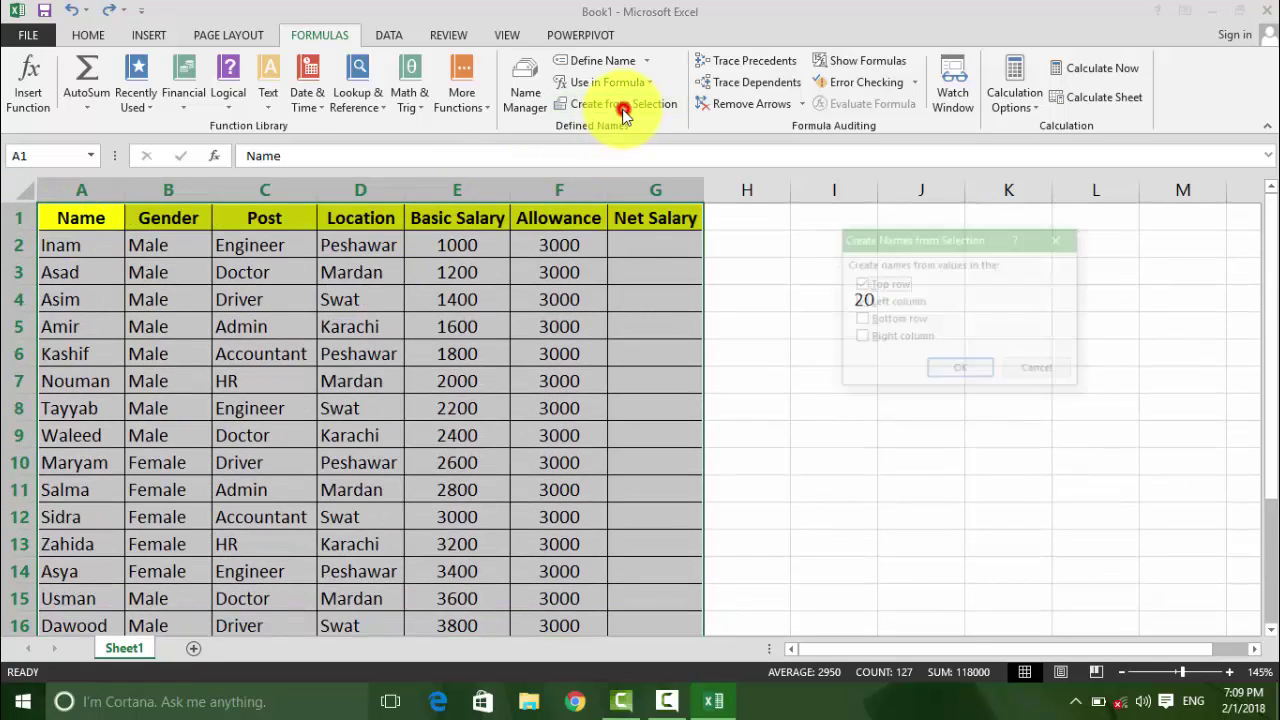
drag(849, 246, 720, 187)
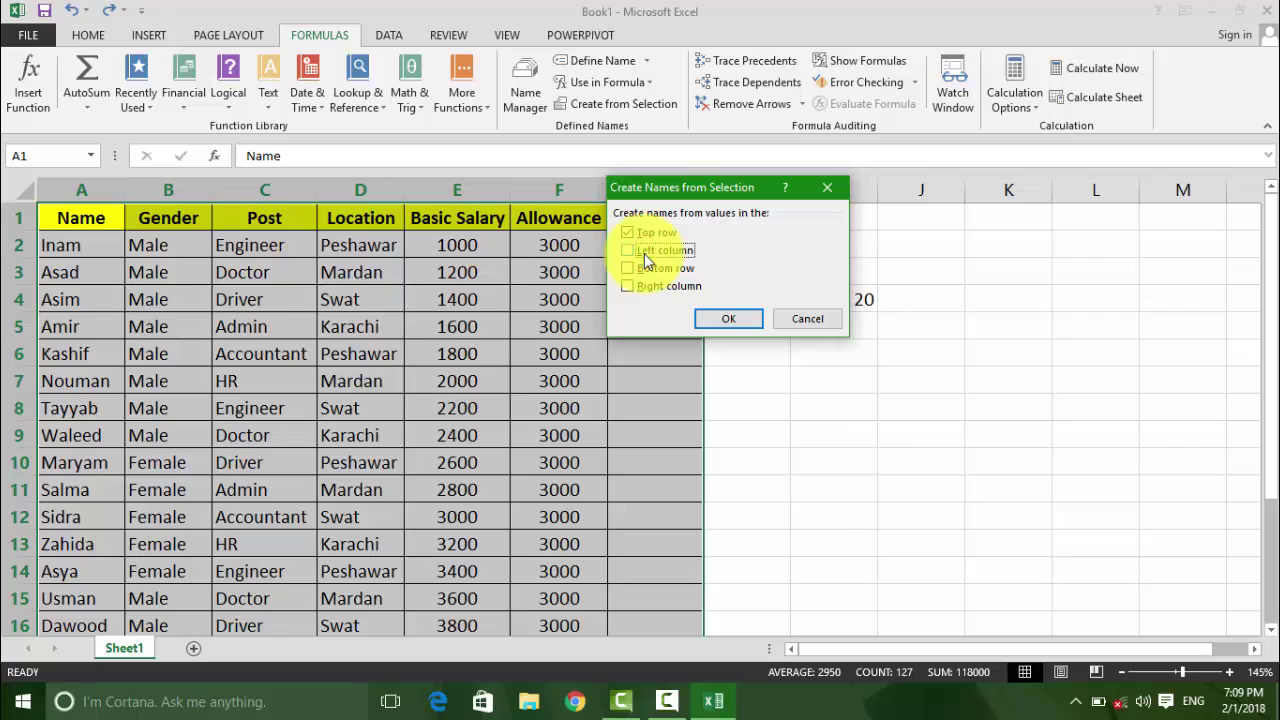
click(736, 320)
Step: Confirm the column names and enter =COUNTA(Name) in I6, showing 20
click(849, 356)
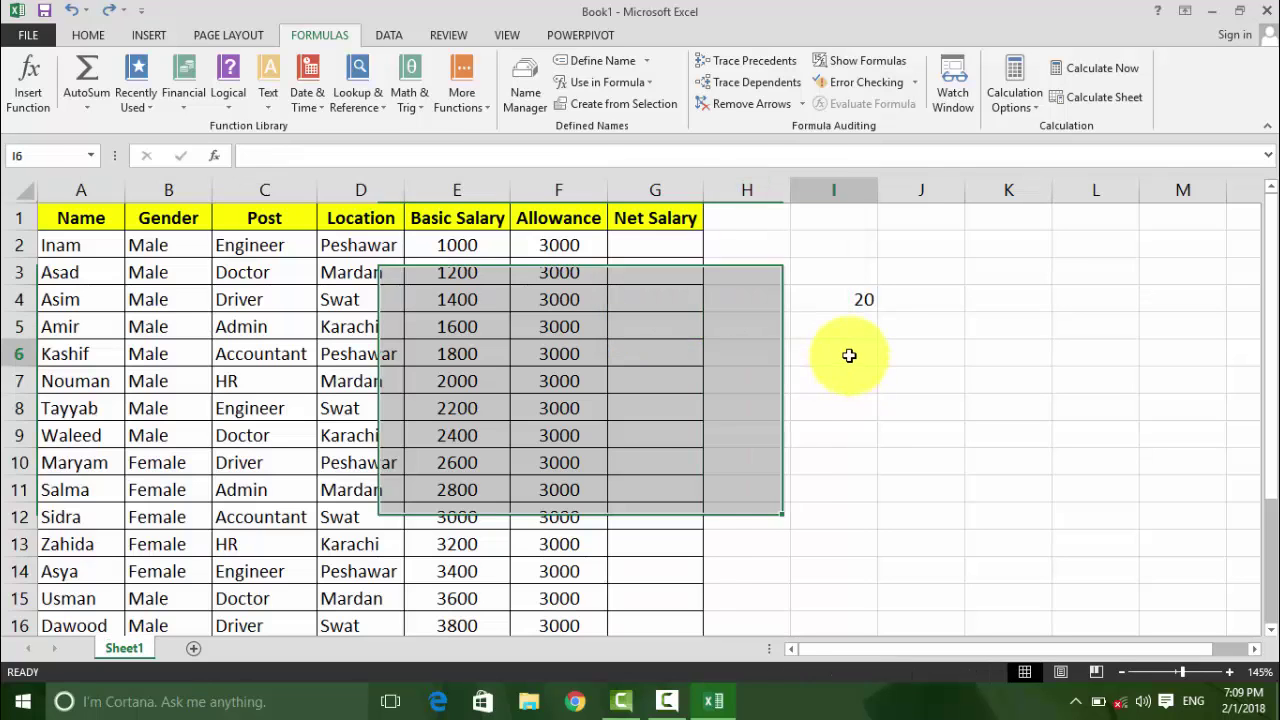
click(849, 355)
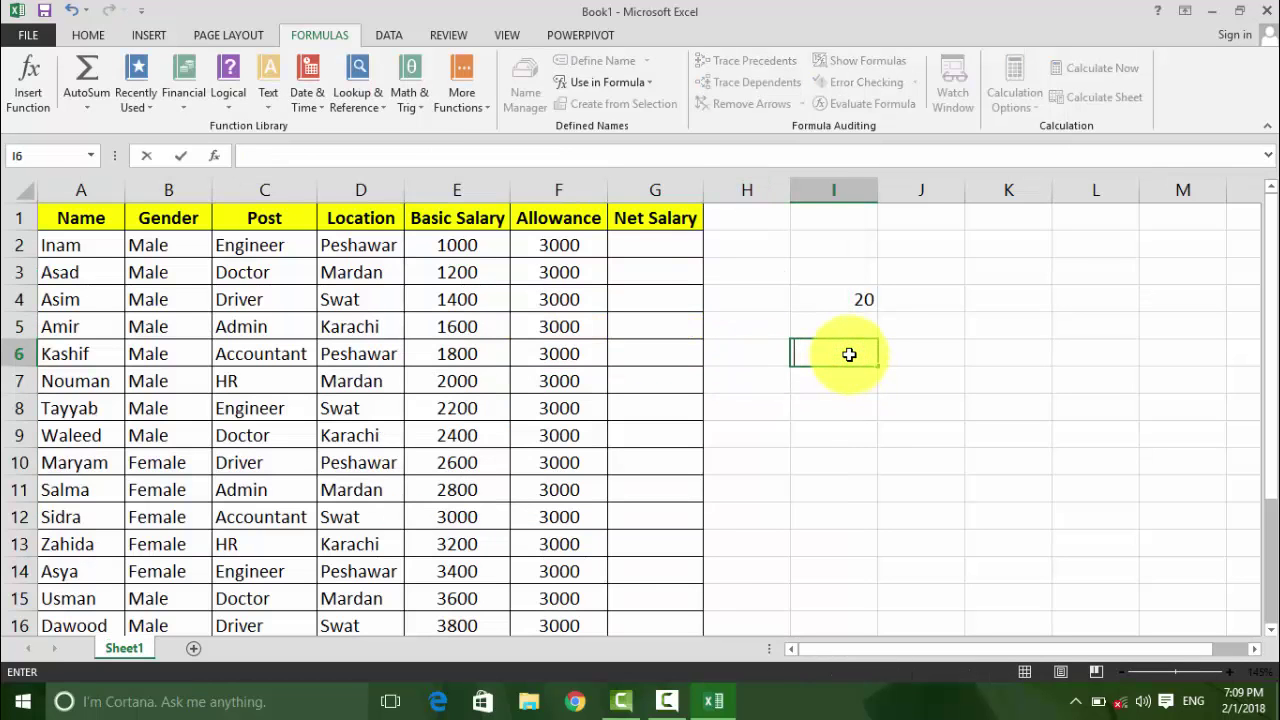
text(--)
key(BackSpace)
key(BackSpace)
text(count)
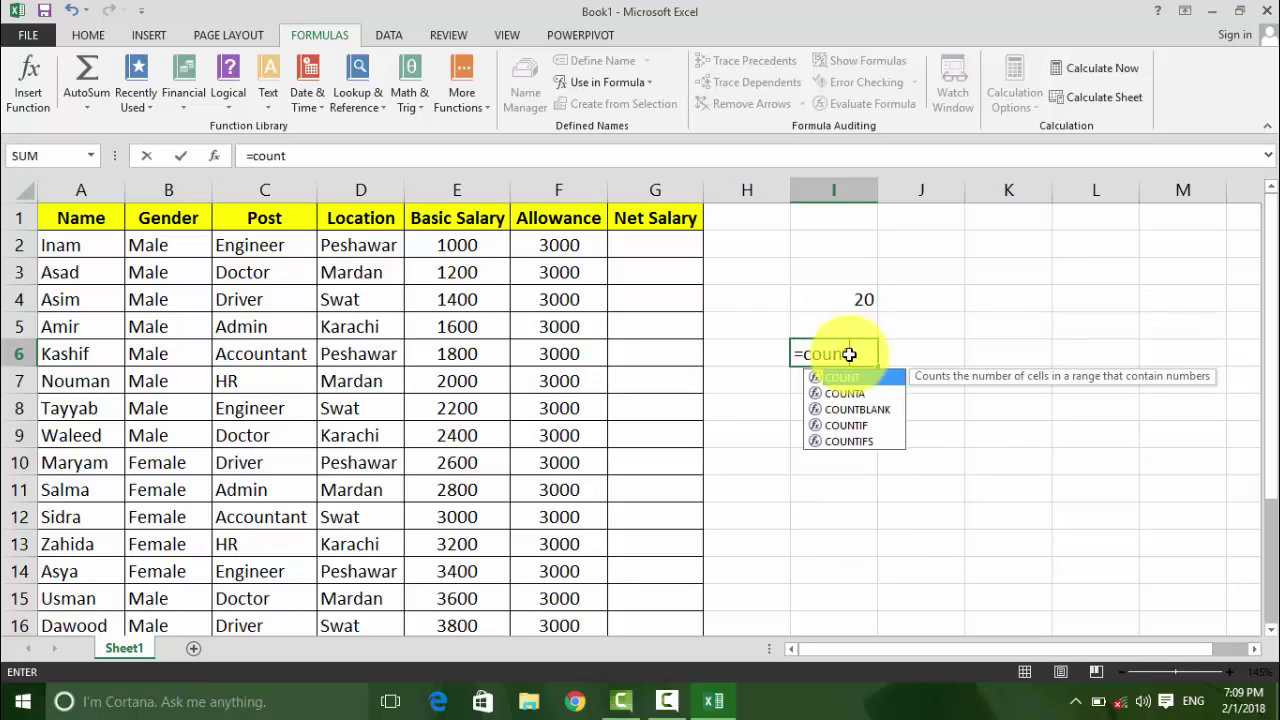
key(Down)
key(Tab)
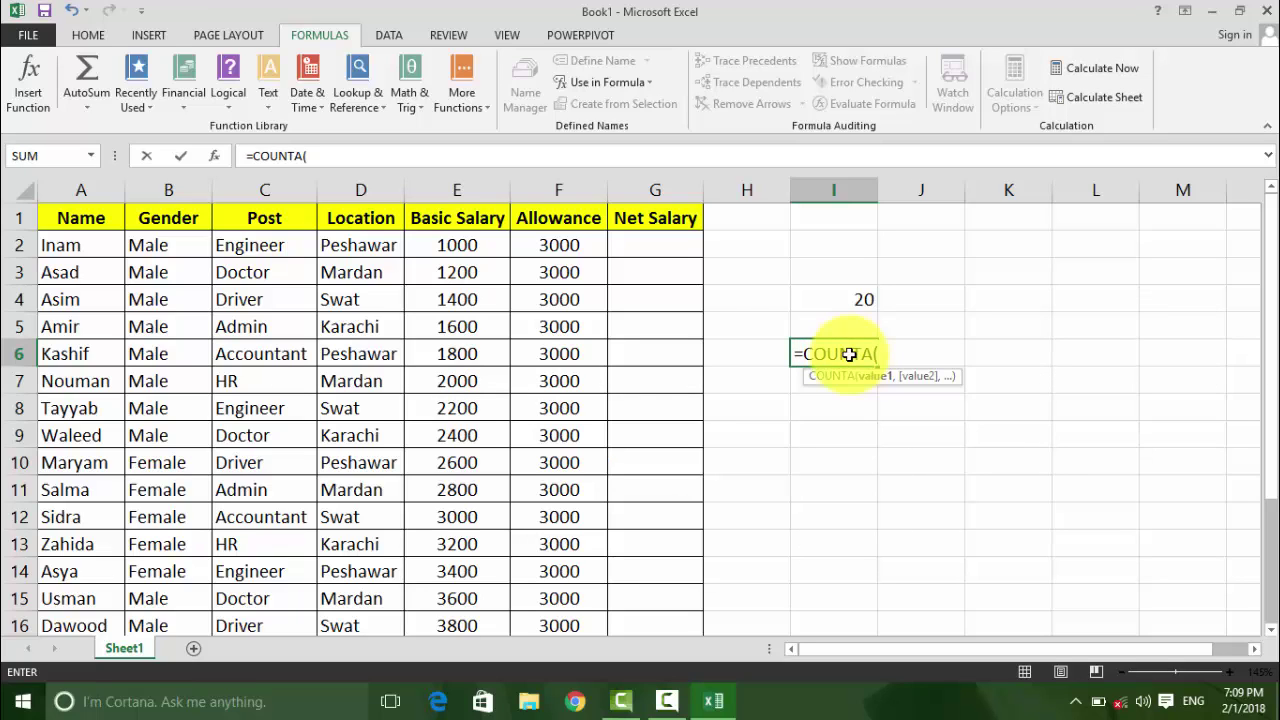
text(nam)
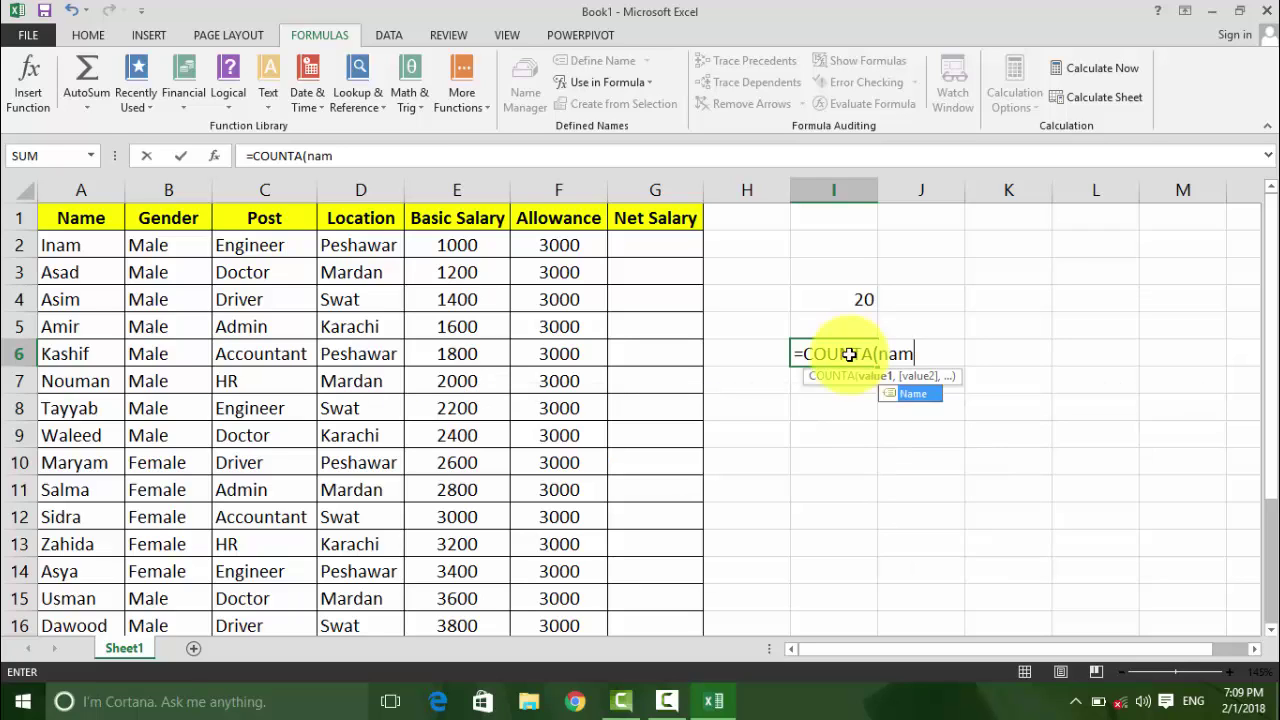
text(e)
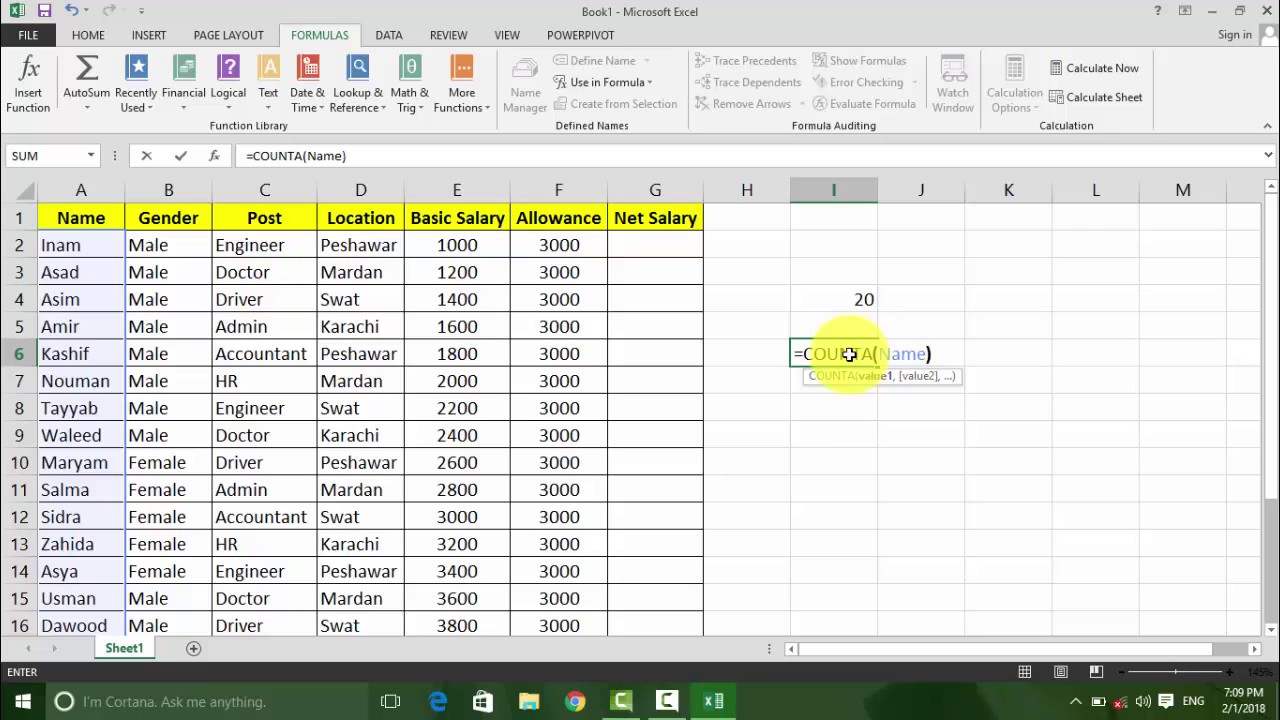
key(Return)
Step: Copy I6 to I7 and edit it, via Gender, to =COUNTA(Post), showing 20
click(848, 353)
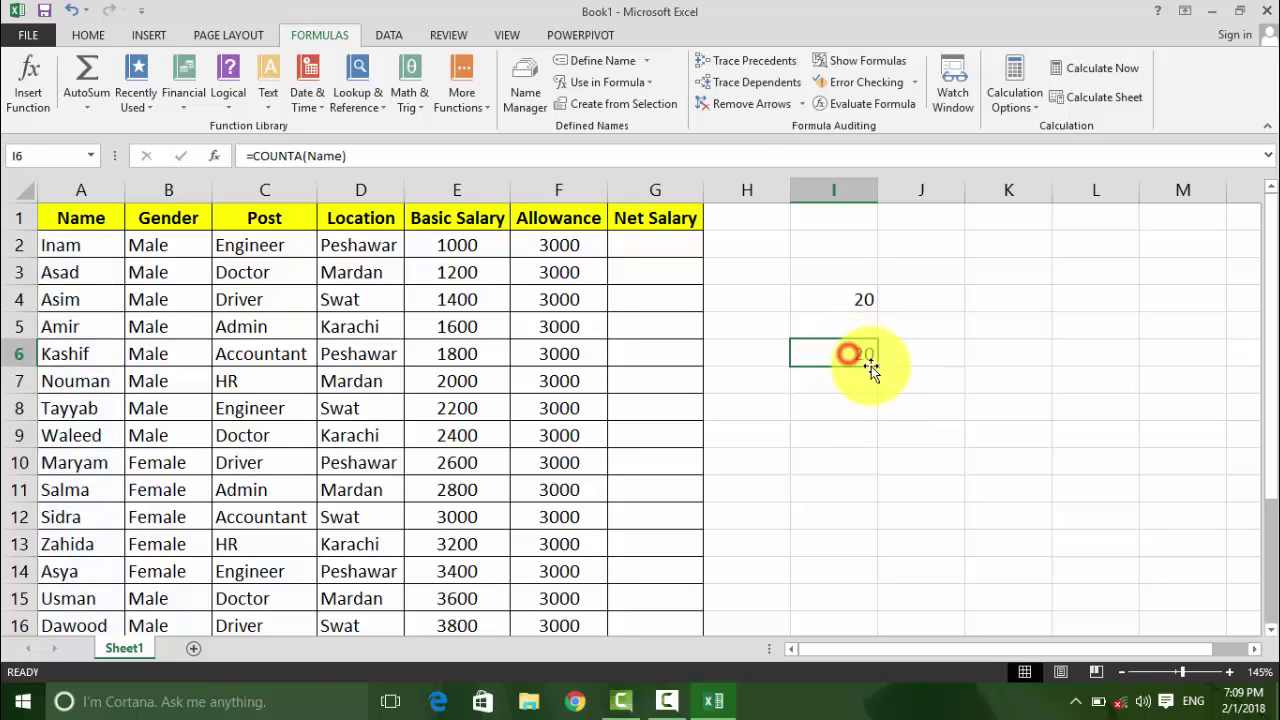
drag(877, 366, 877, 392)
double_click(833, 380)
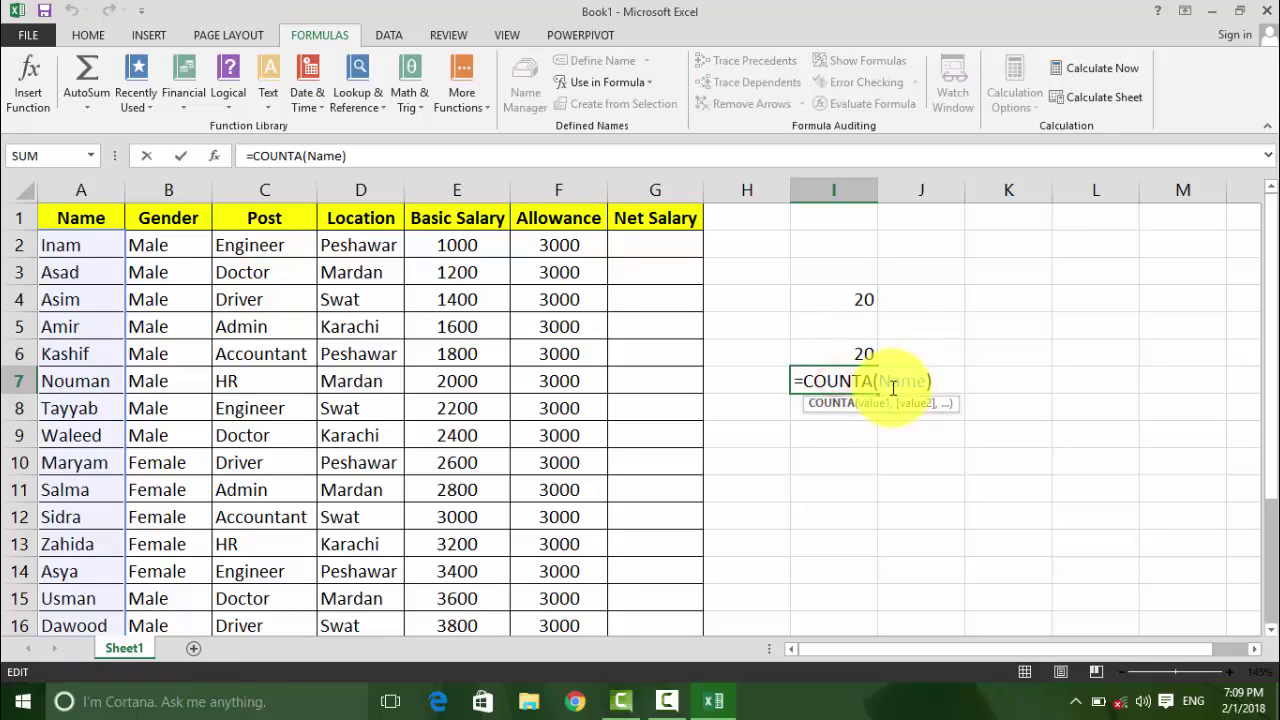
key(BackSpace)
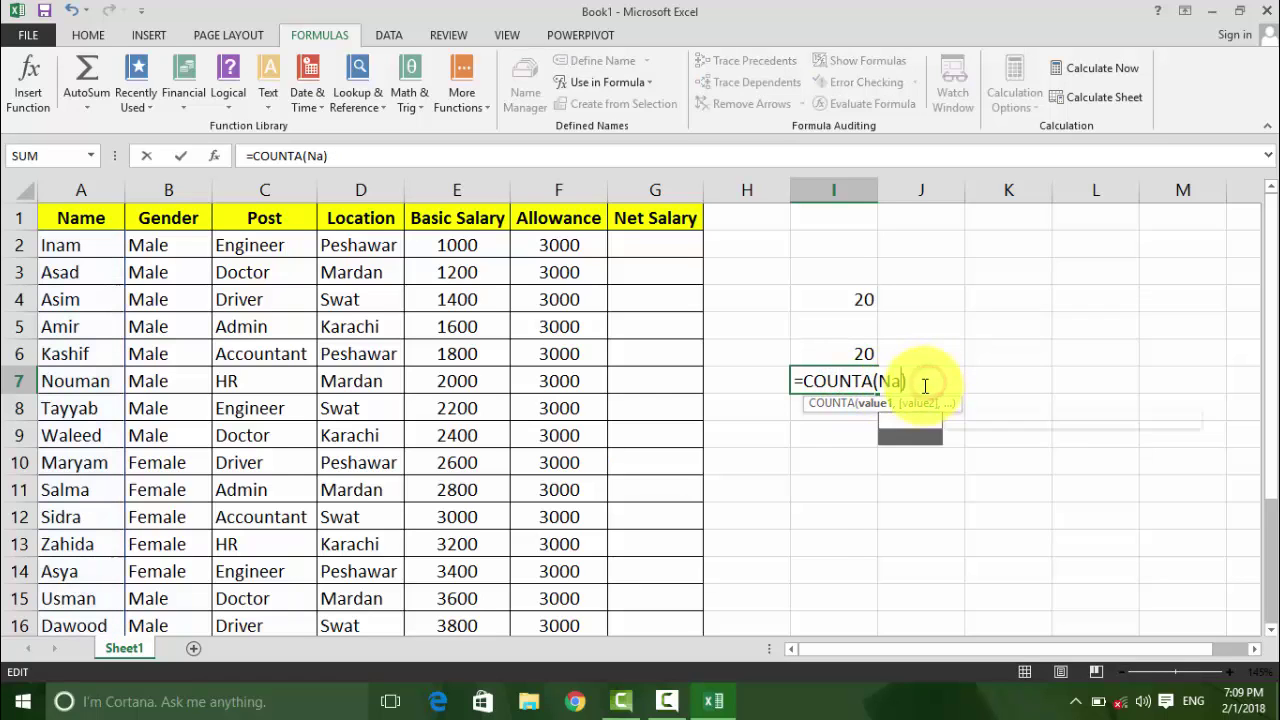
text(gen)
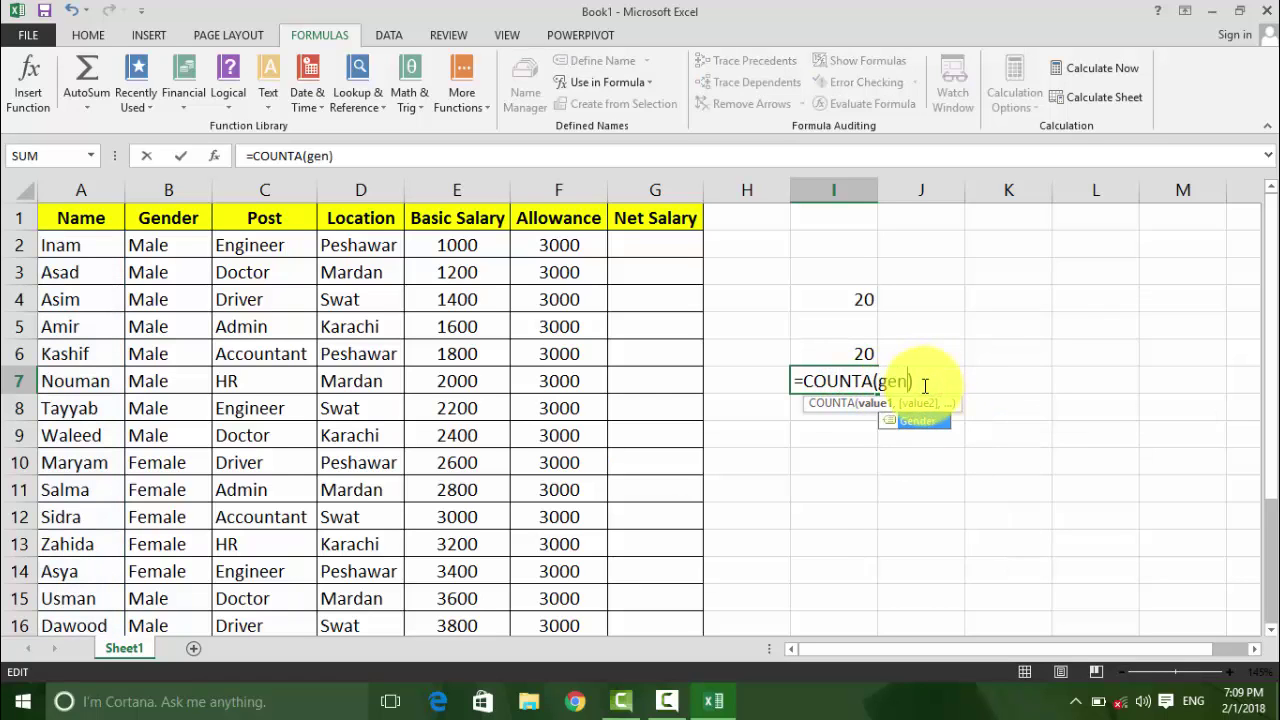
key(Tab)
key(Return)
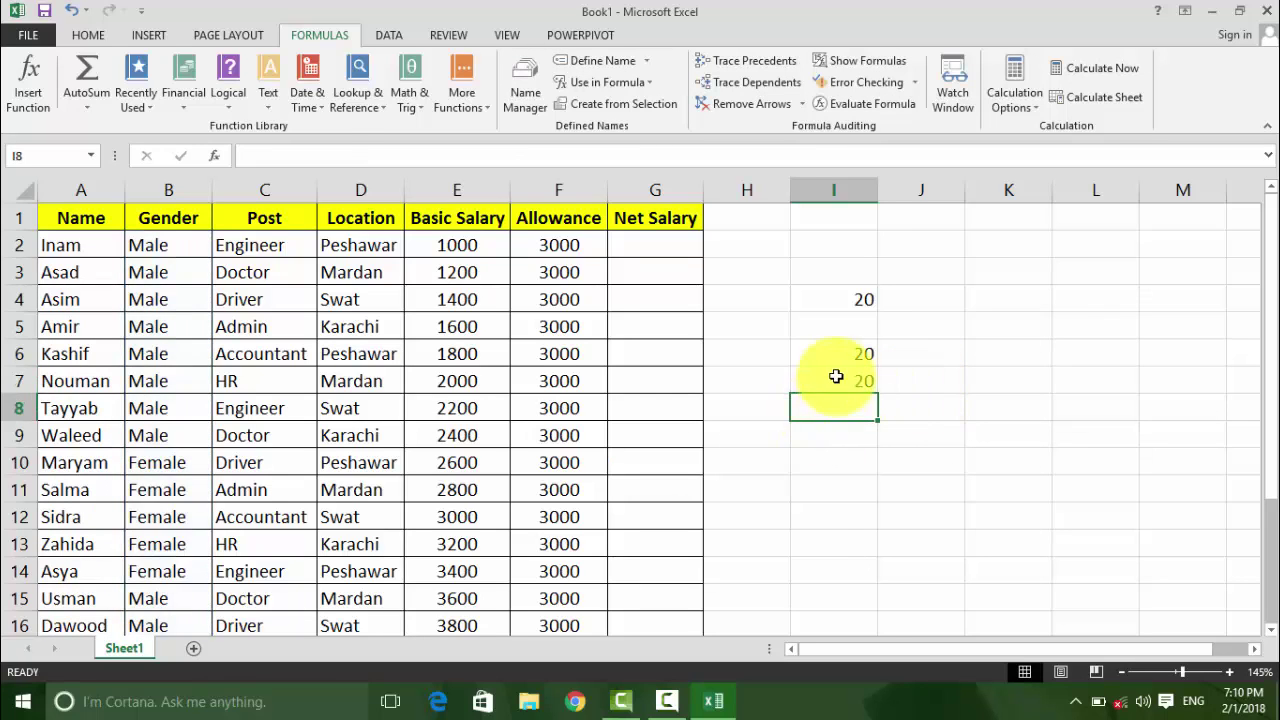
double_click(830, 379)
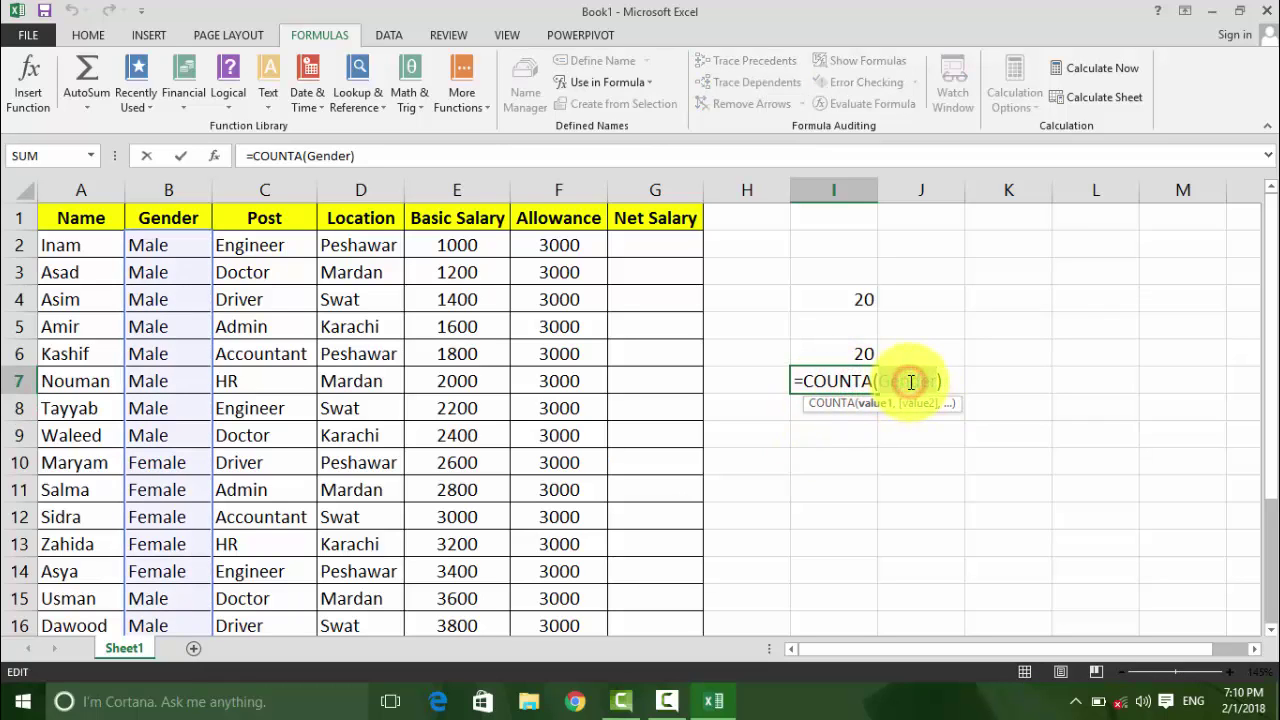
text(pos)
key(Tab)
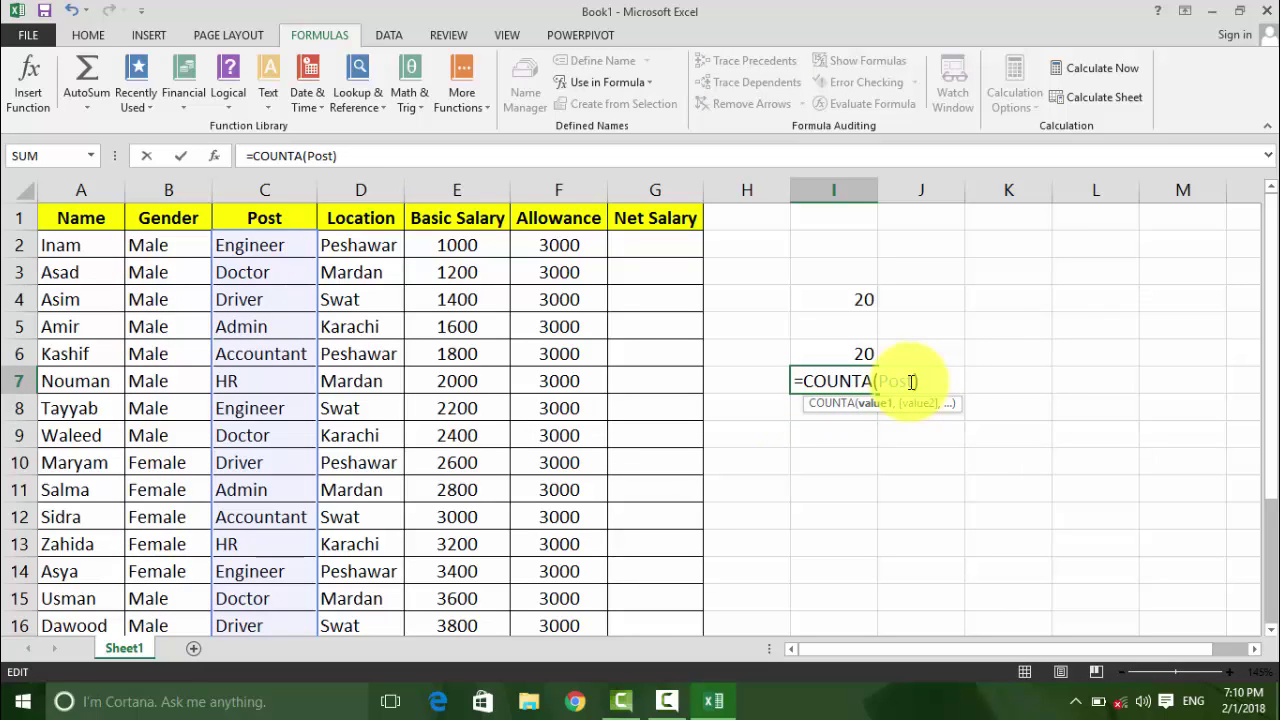
key(Return)
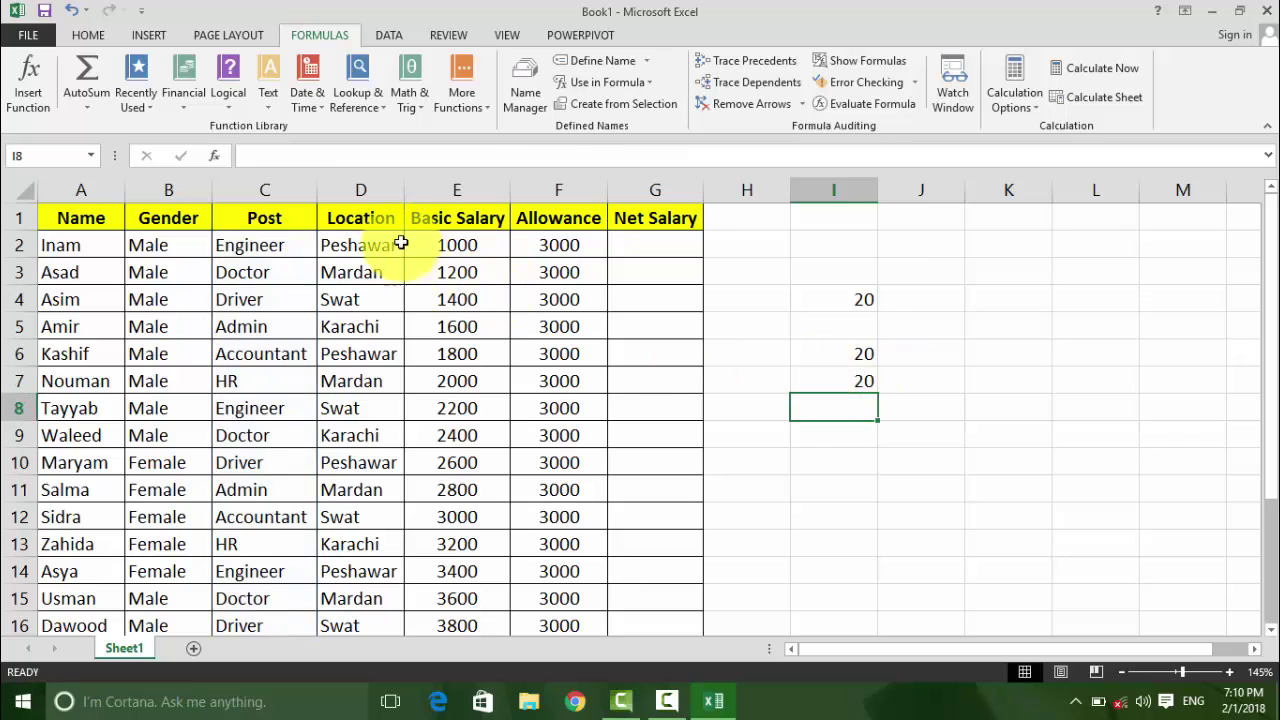
Step: Select the Location-to-Allowance block, check I7's formula, and select Swat in D8
mouse_move(386, 218)
mouse_down()
mouse_move(606, 268)
mouse_move(567, 418)
mouse_up()
click(578, 352)
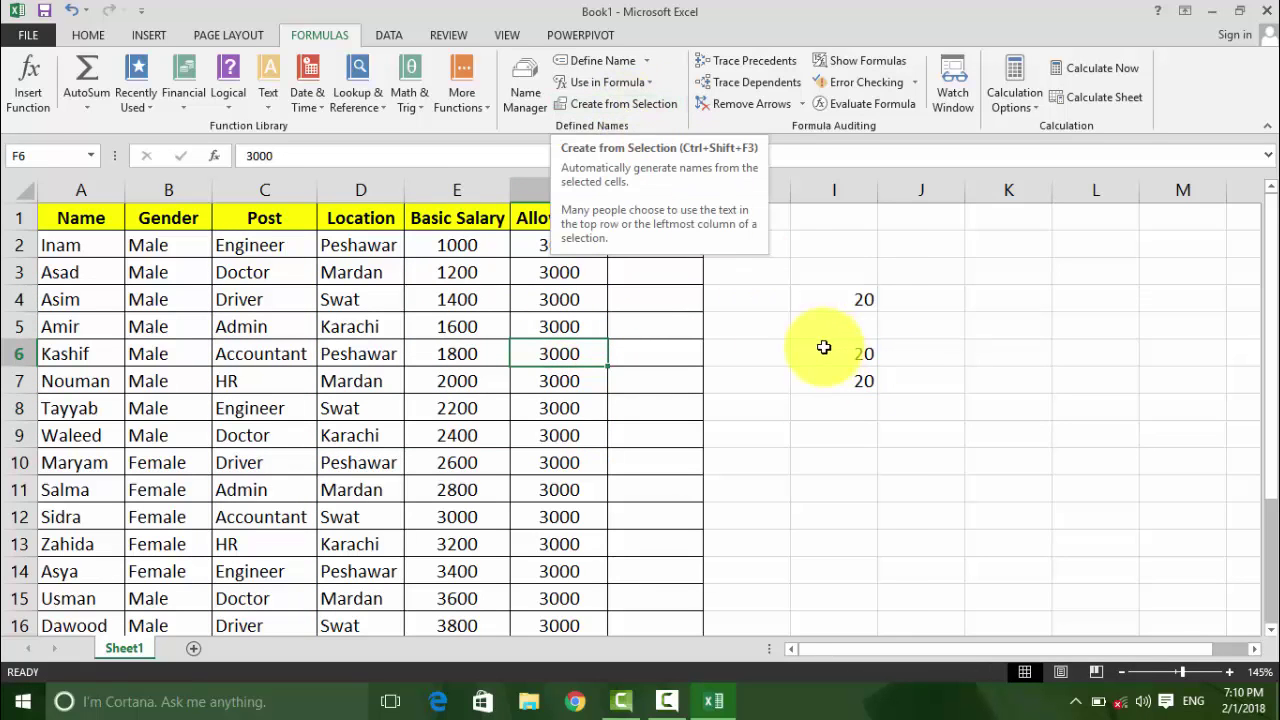
click(832, 380)
click(338, 408)
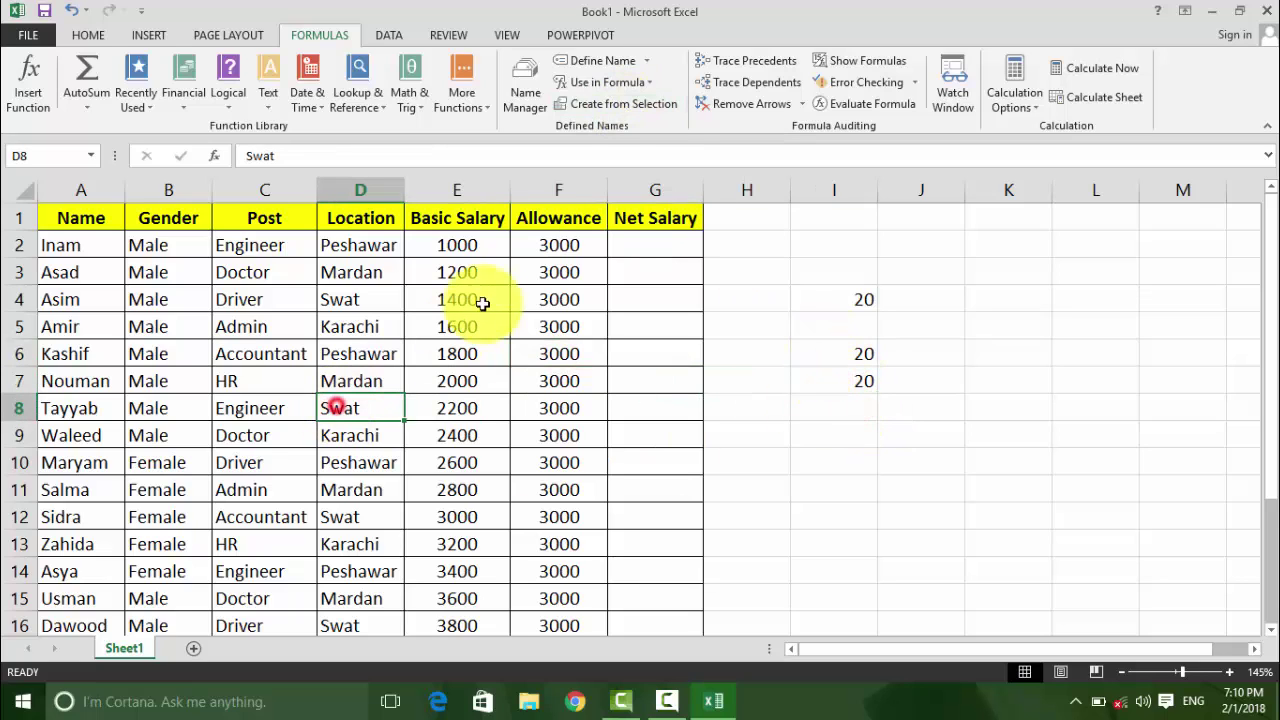
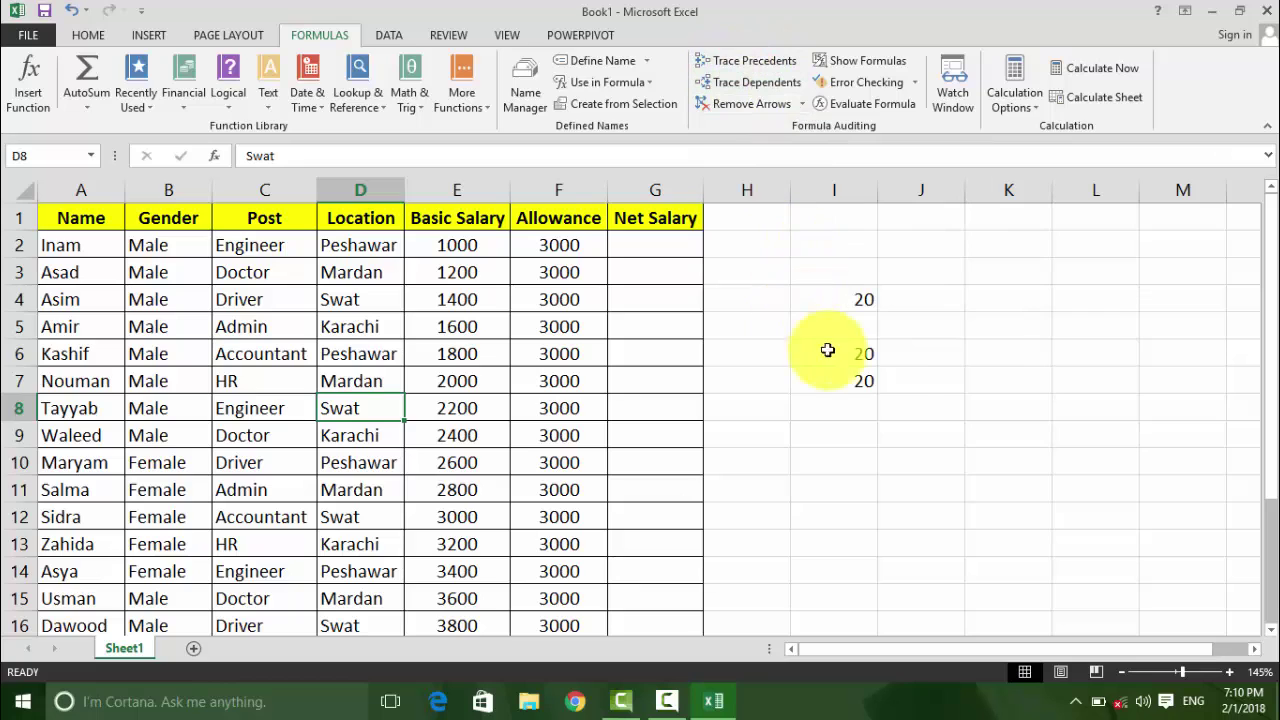
Step: Enter =SUM(Allowance) in K6 to total the allowances as 60000
click(890, 376)
click(898, 468)
click(958, 322)
click(1019, 343)
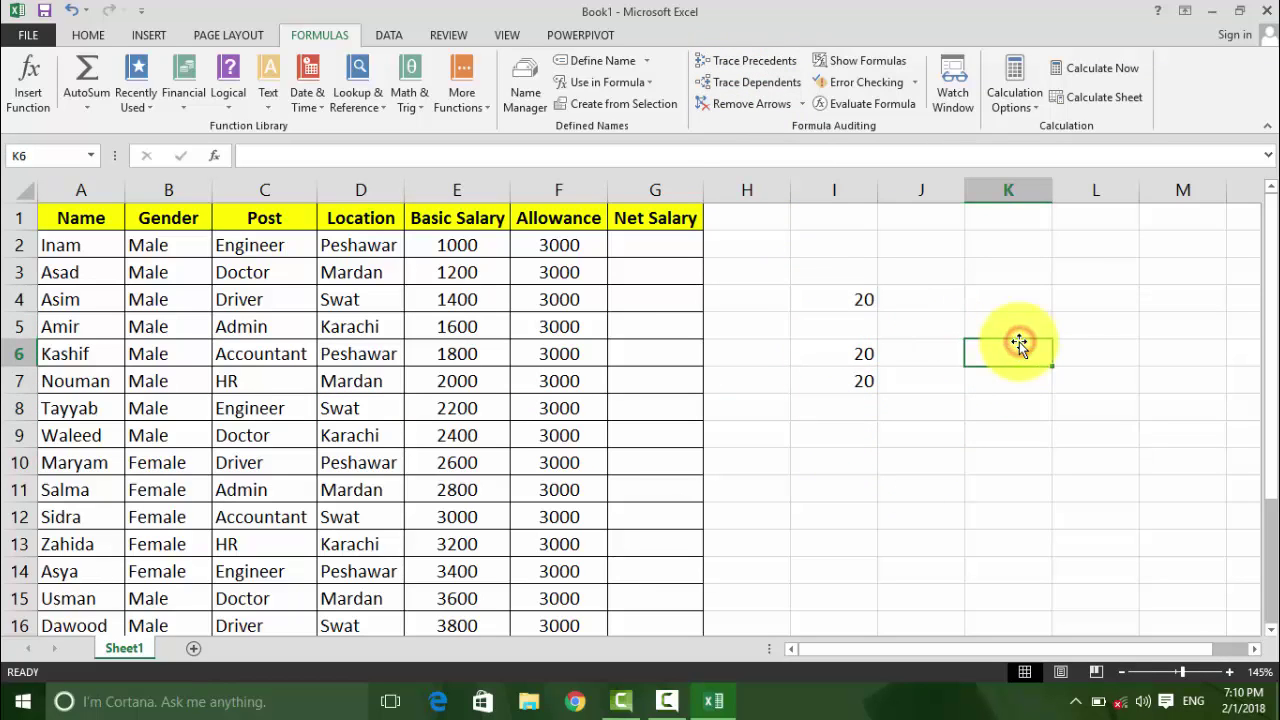
text(-)
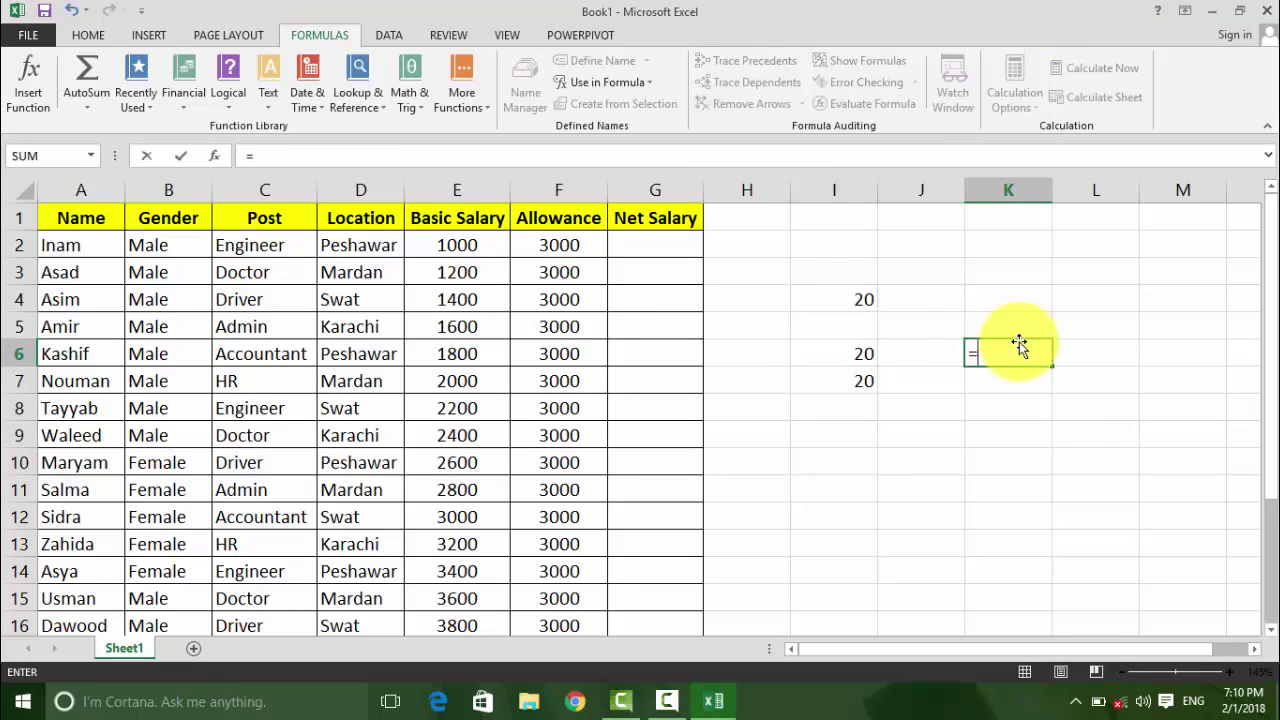
text(sum)
key(Tab)
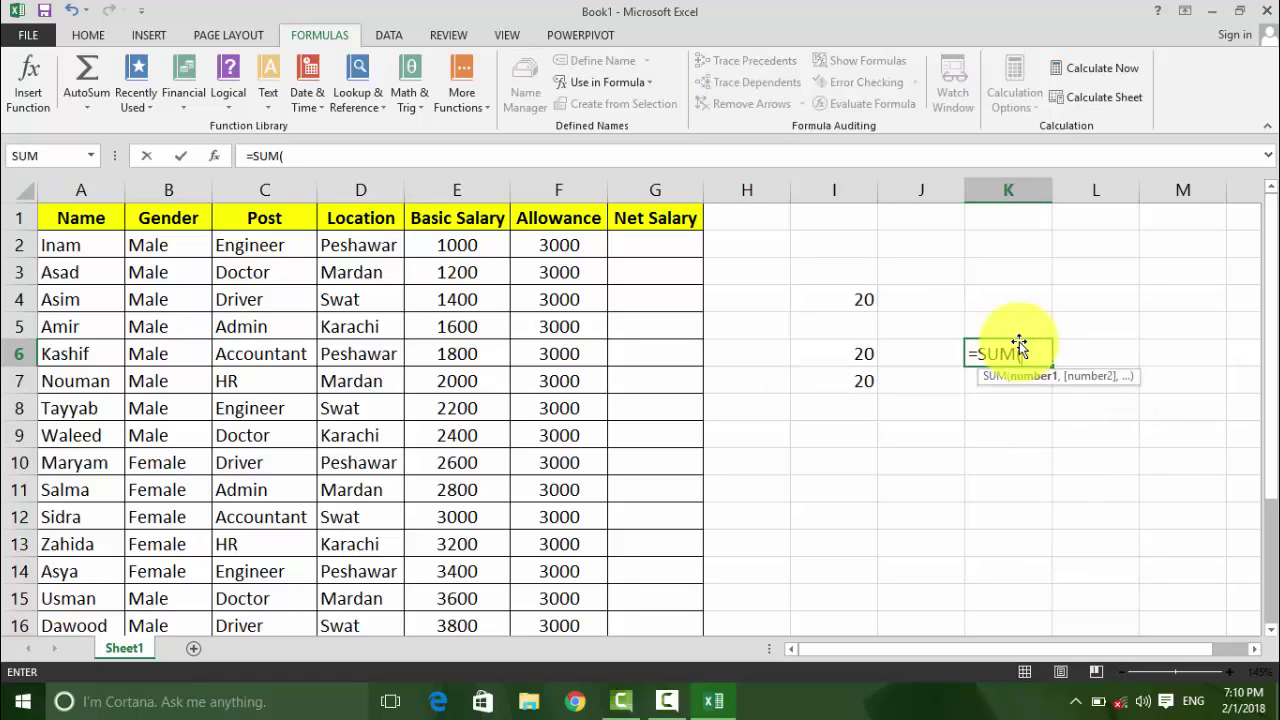
text(Allo)
key(Tab)
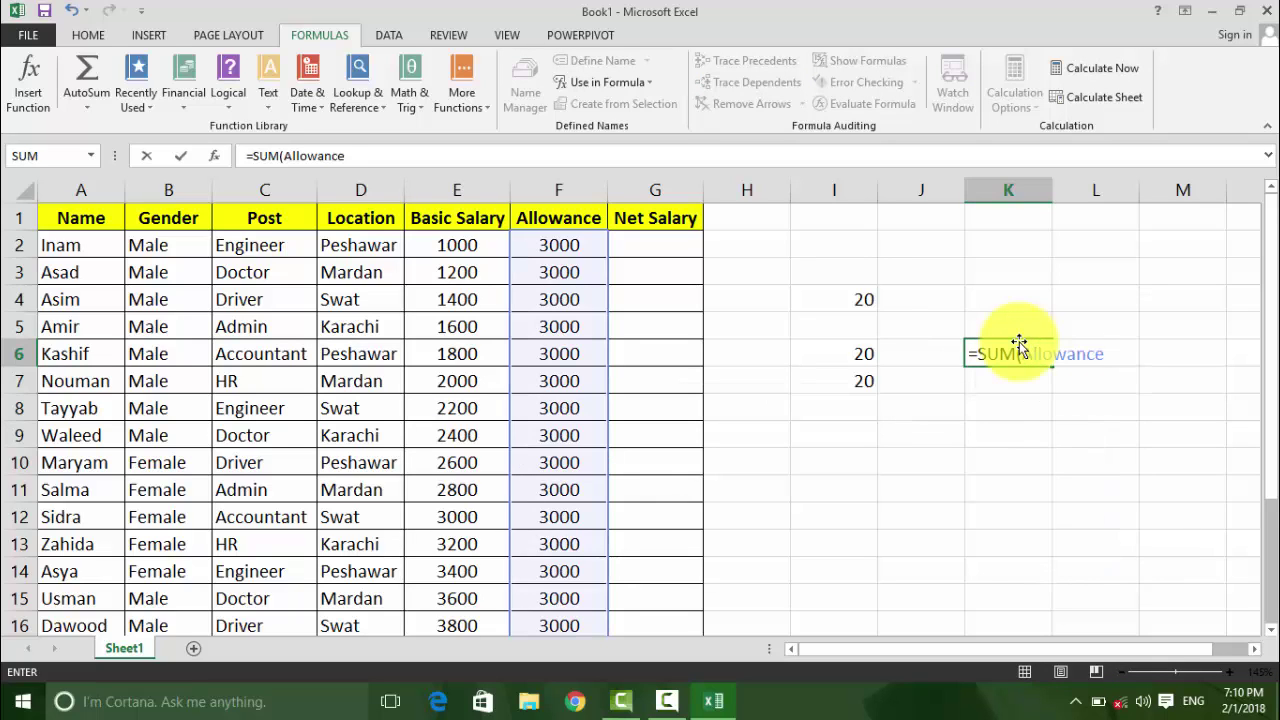
key(Return)
Step: Enter =SUM(Basic_Salary) in K9 to total the basic salaries as 58000
click(1022, 430)
text(=)
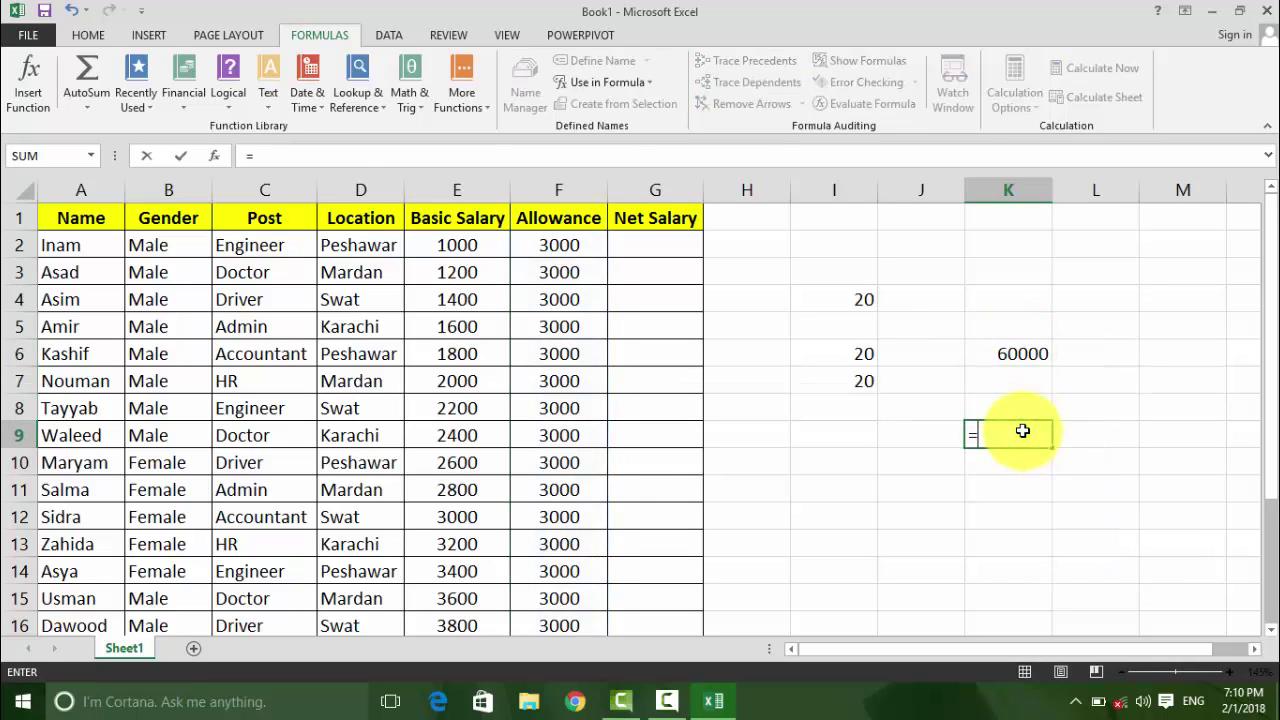
text(su)
key(Tab)
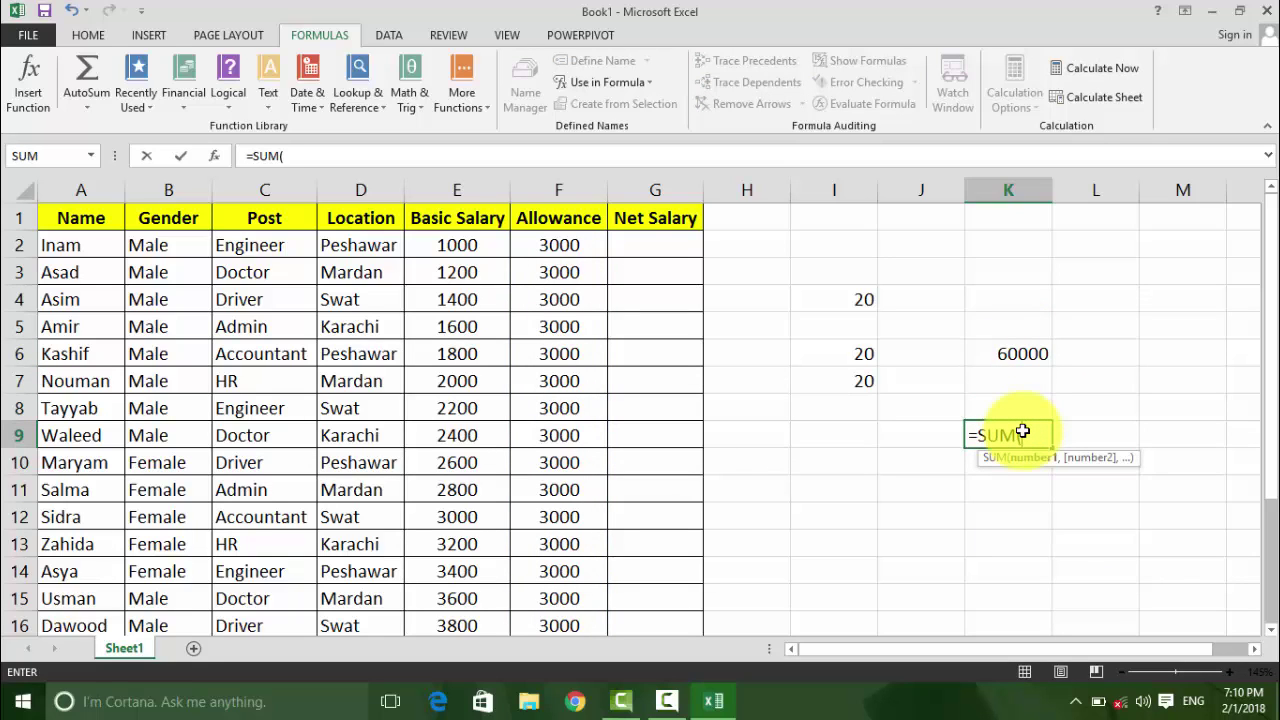
text(ba)
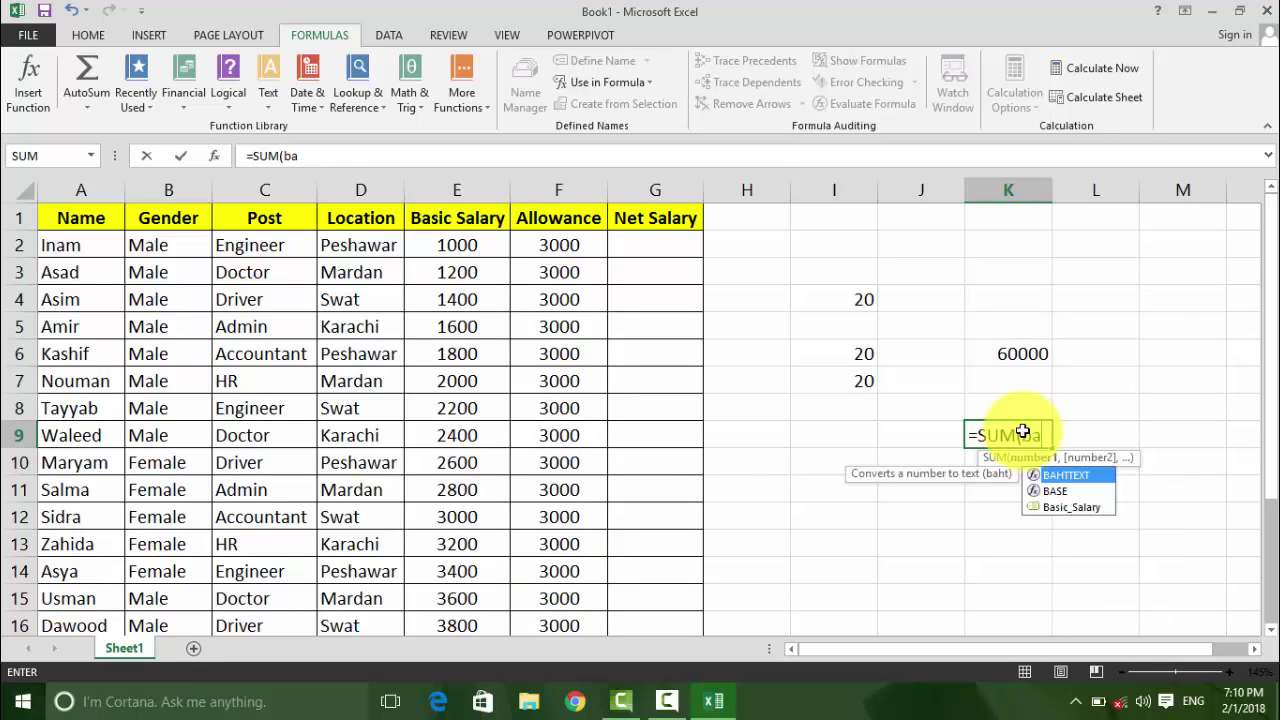
text(si)
key(Tab)
key(Return)
click(1019, 430)
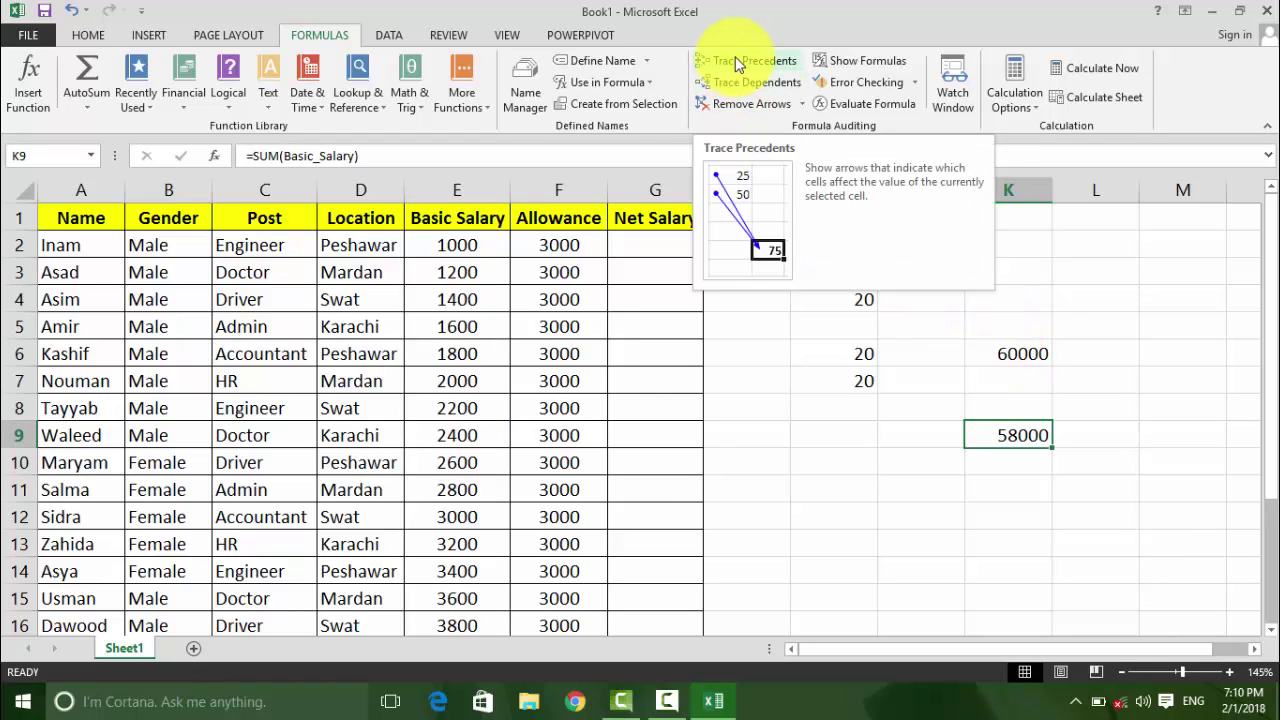
click(1006, 361)
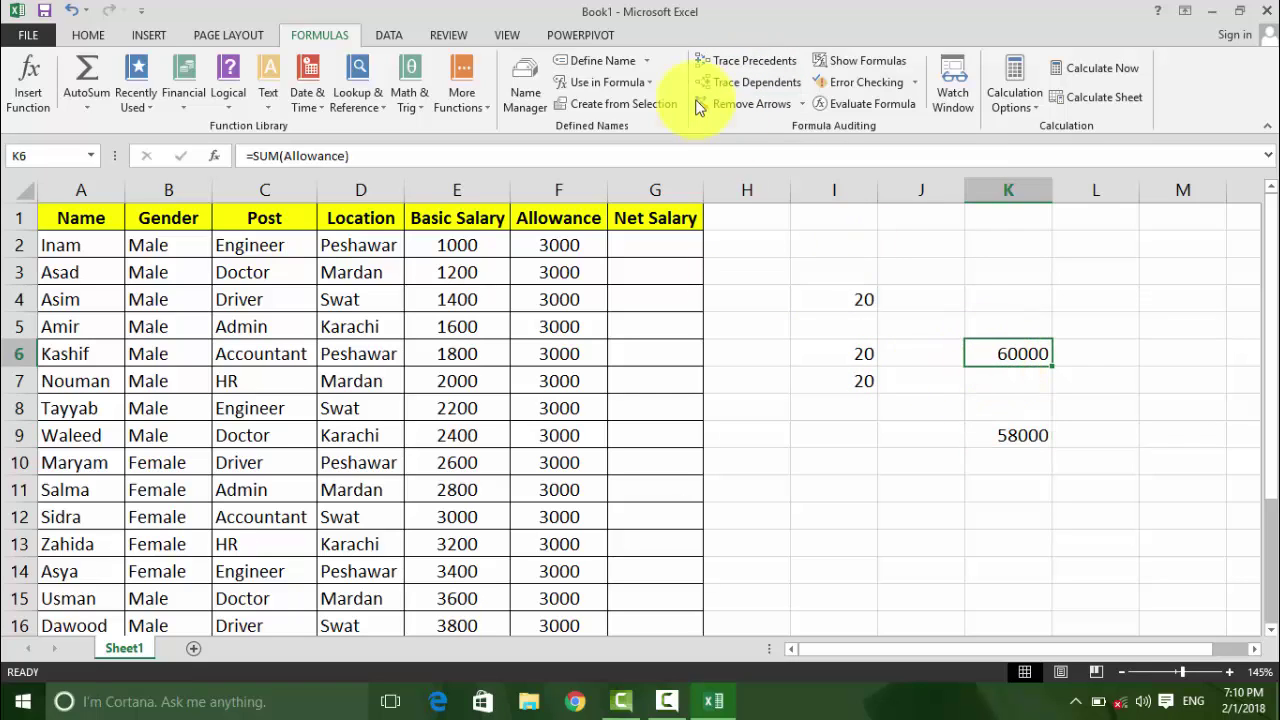
click(740, 60)
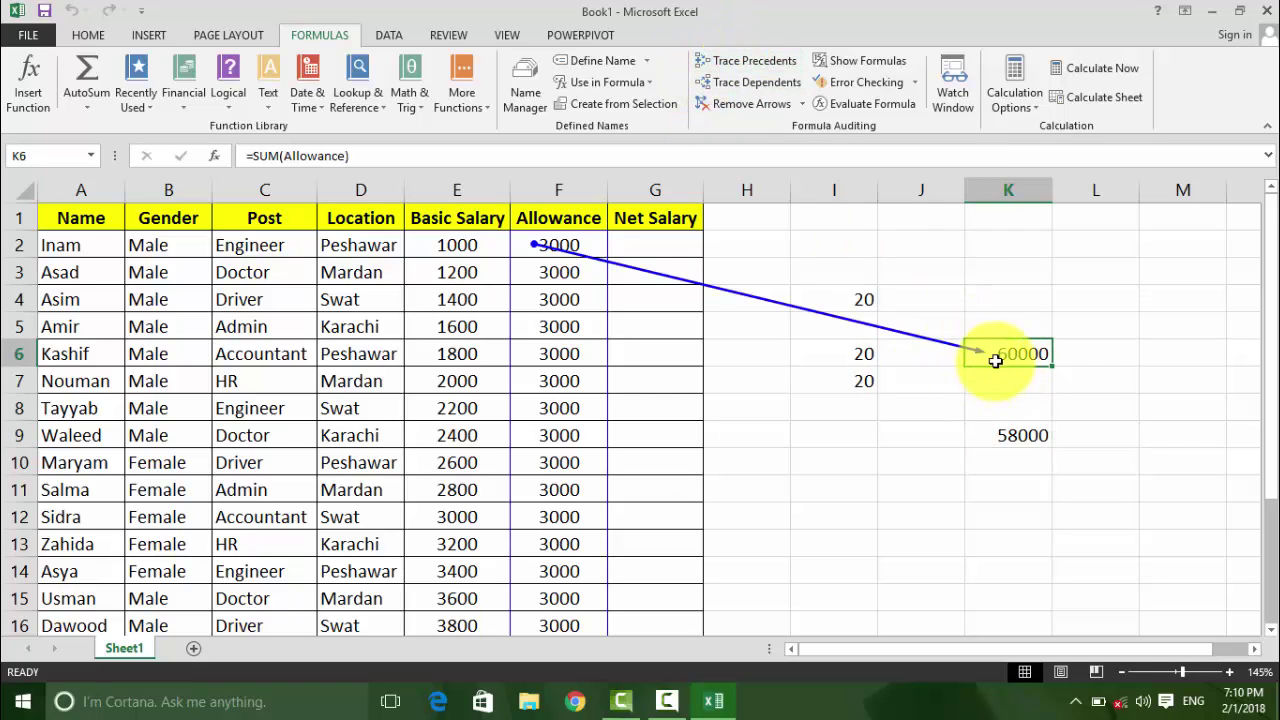
scroll(565, 374, down, 4)
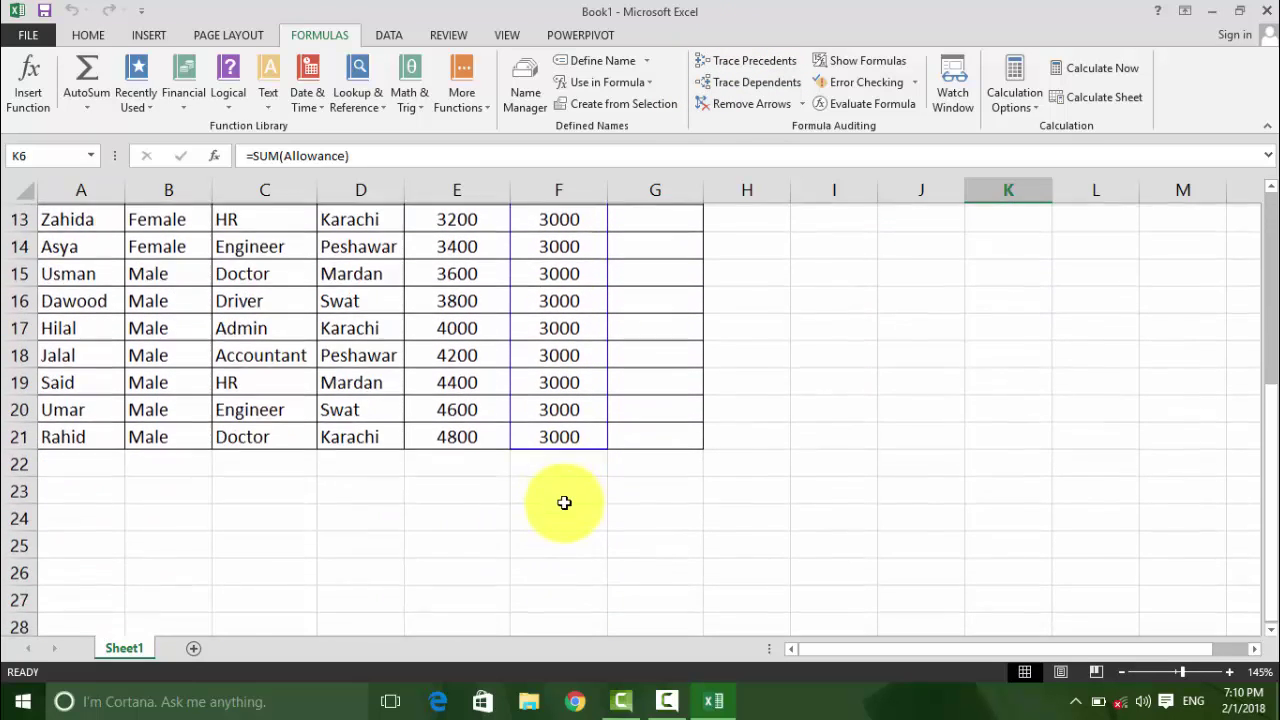
scroll(564, 502, up, 4)
click(995, 437)
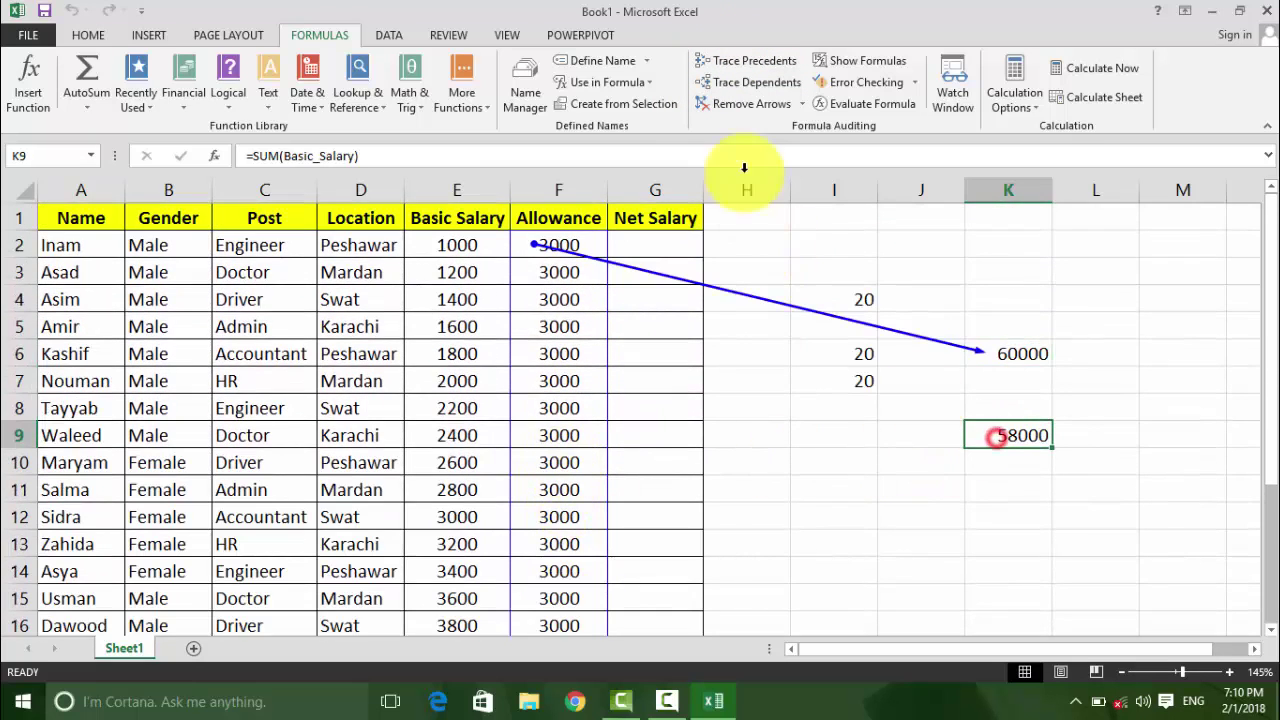
click(748, 62)
click(812, 296)
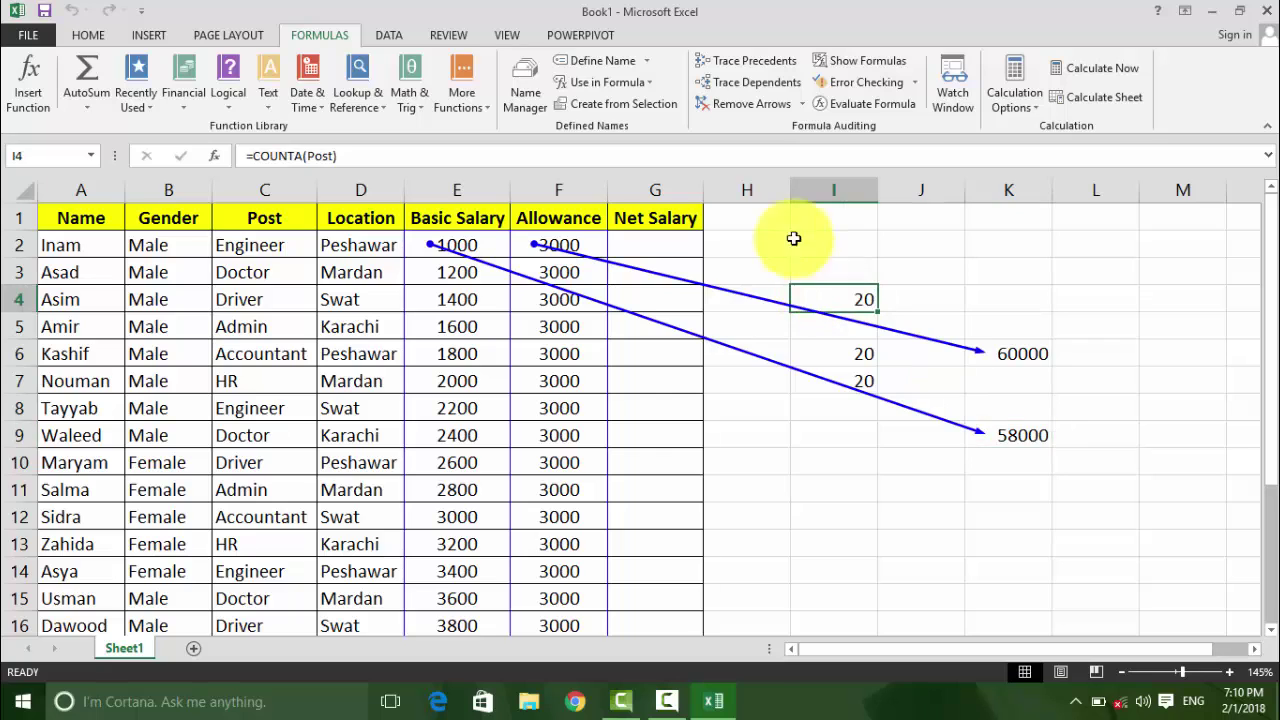
click(750, 60)
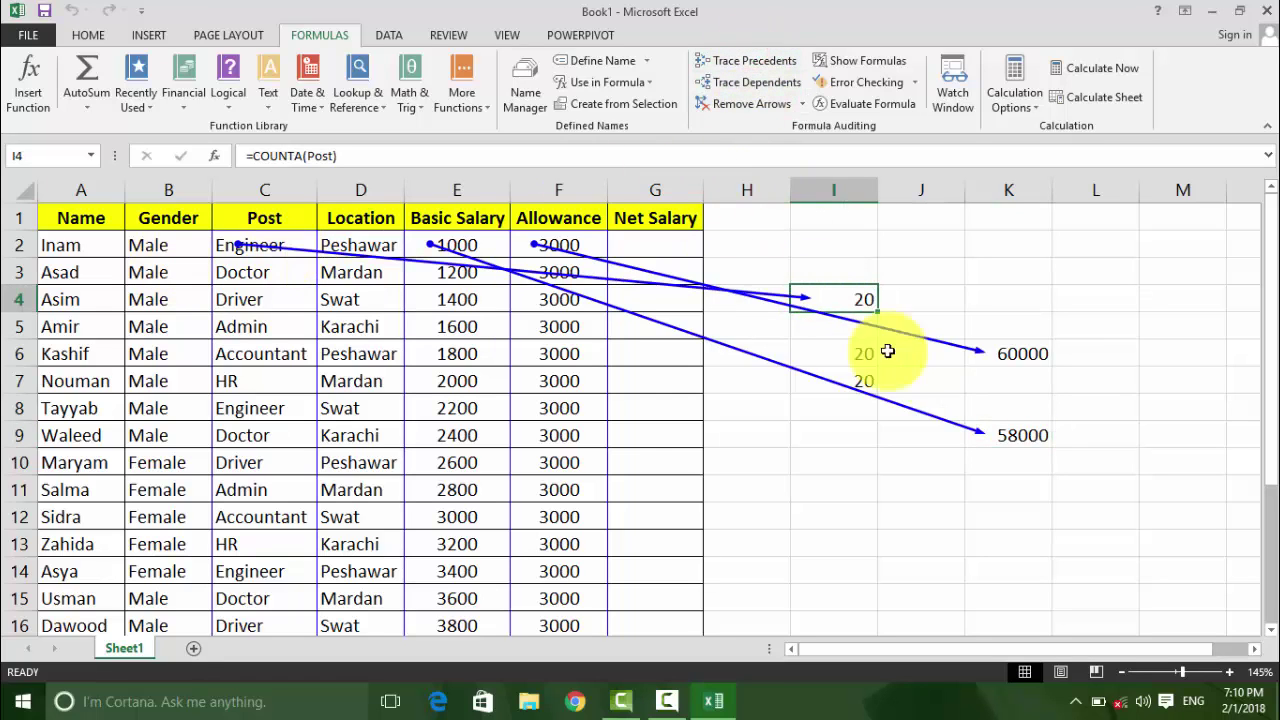
click(868, 354)
click(750, 60)
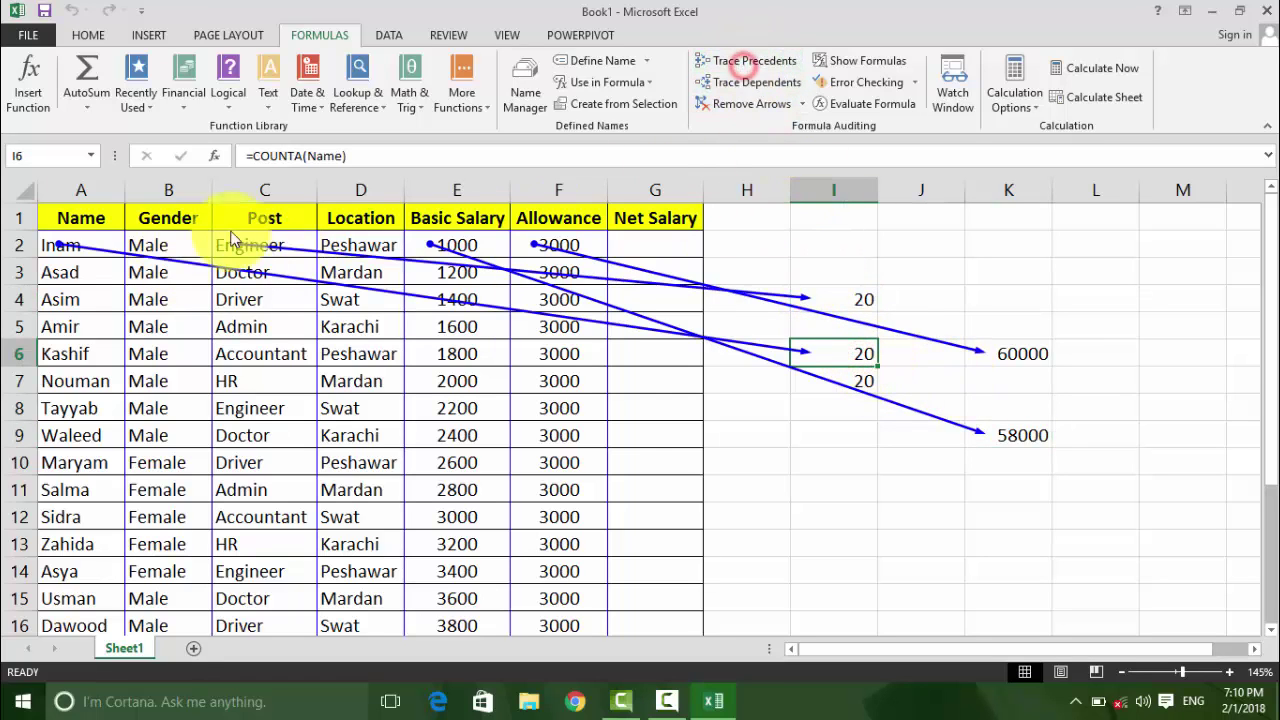
click(852, 378)
click(750, 60)
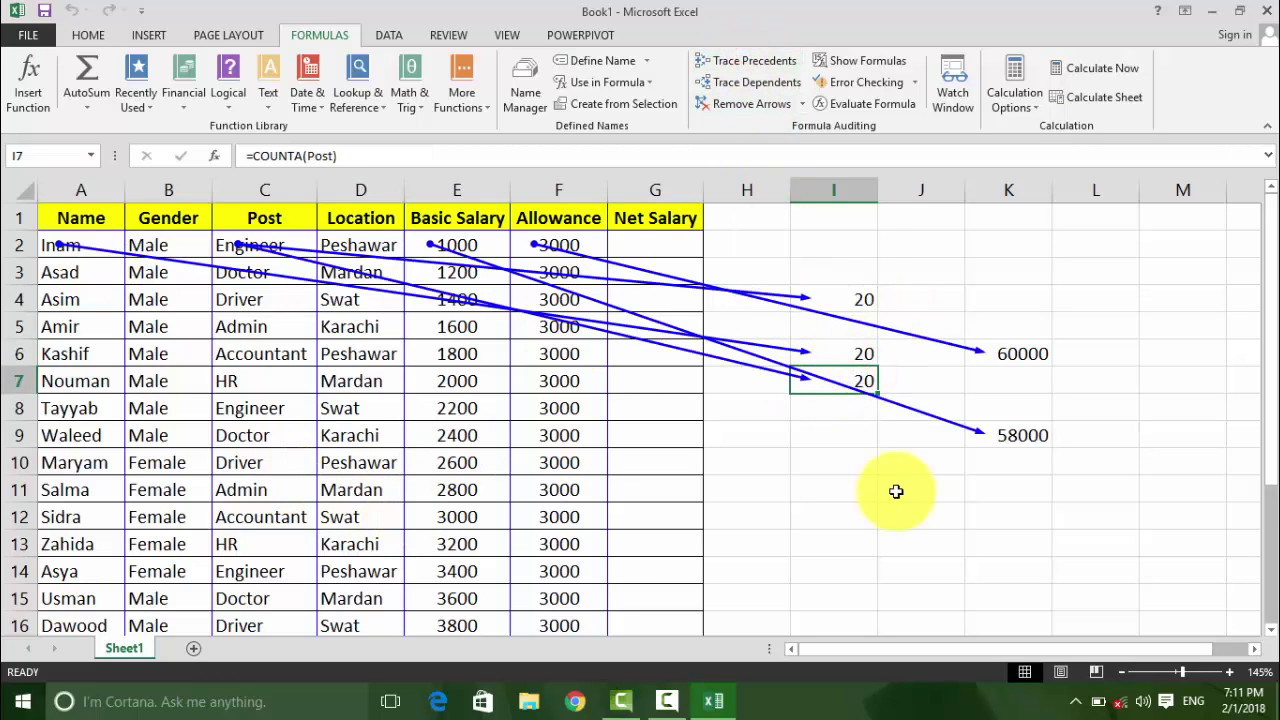
scroll(866, 583, down, 1)
scroll(866, 583, down, 2)
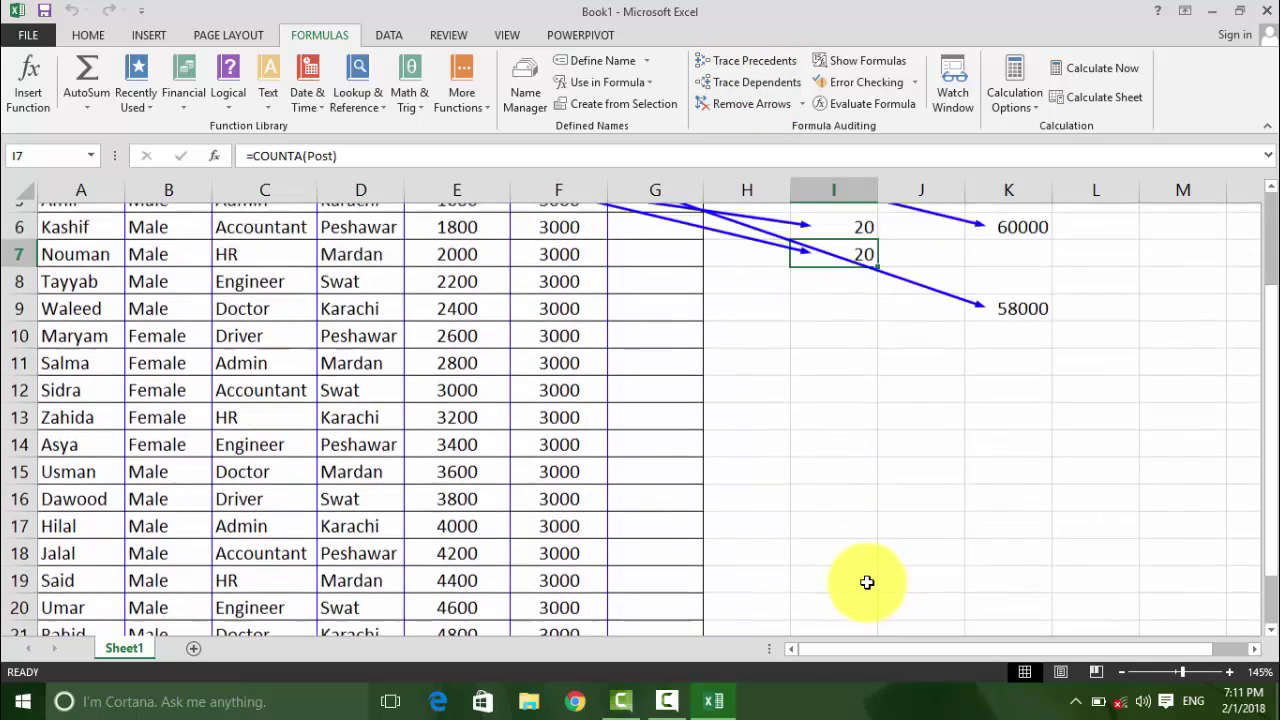
scroll(866, 583, up, 2)
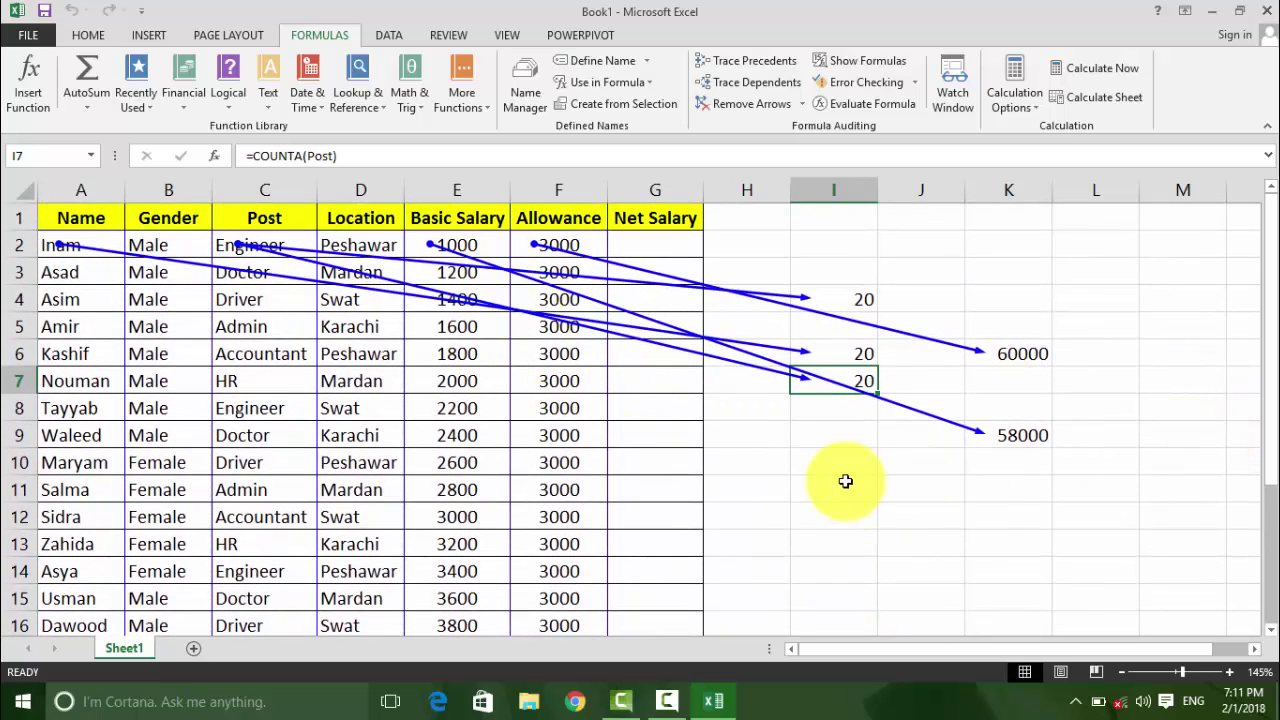
click(752, 104)
Step: Enter =E5+F4+F13+F20+E19+E15 in J11, giving a total of 18600
click(868, 429)
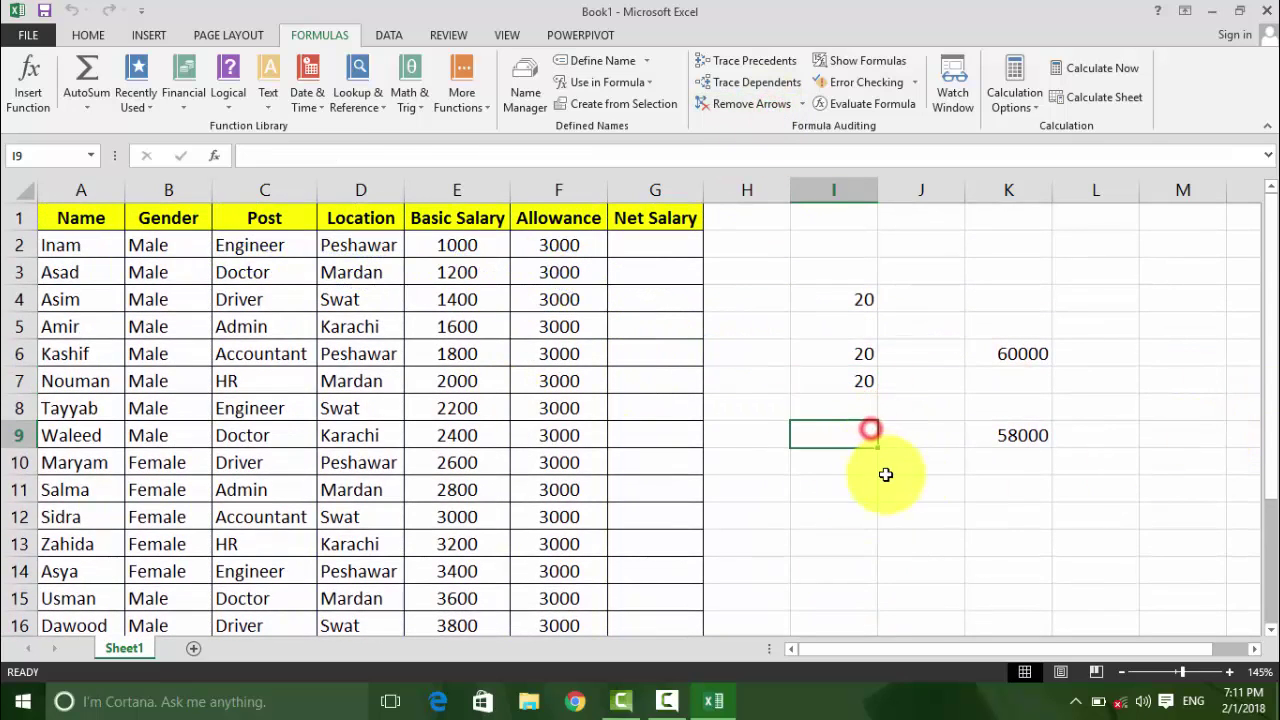
click(889, 482)
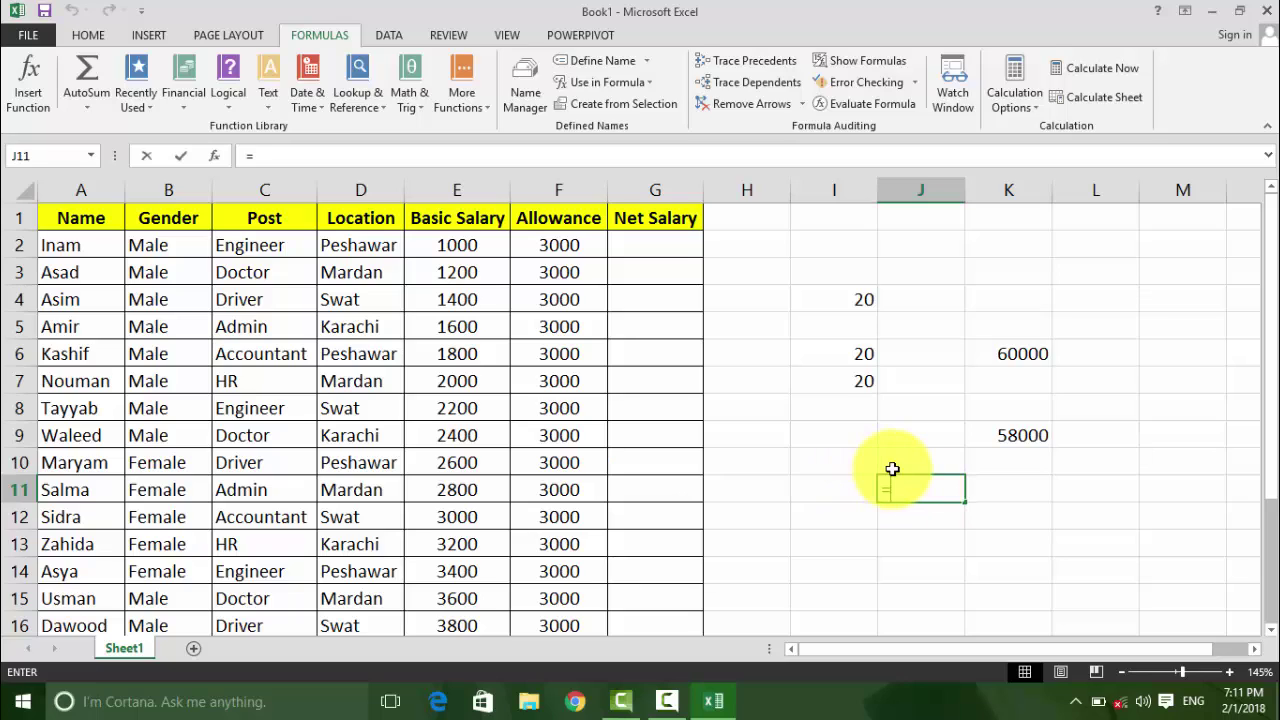
click(472, 315)
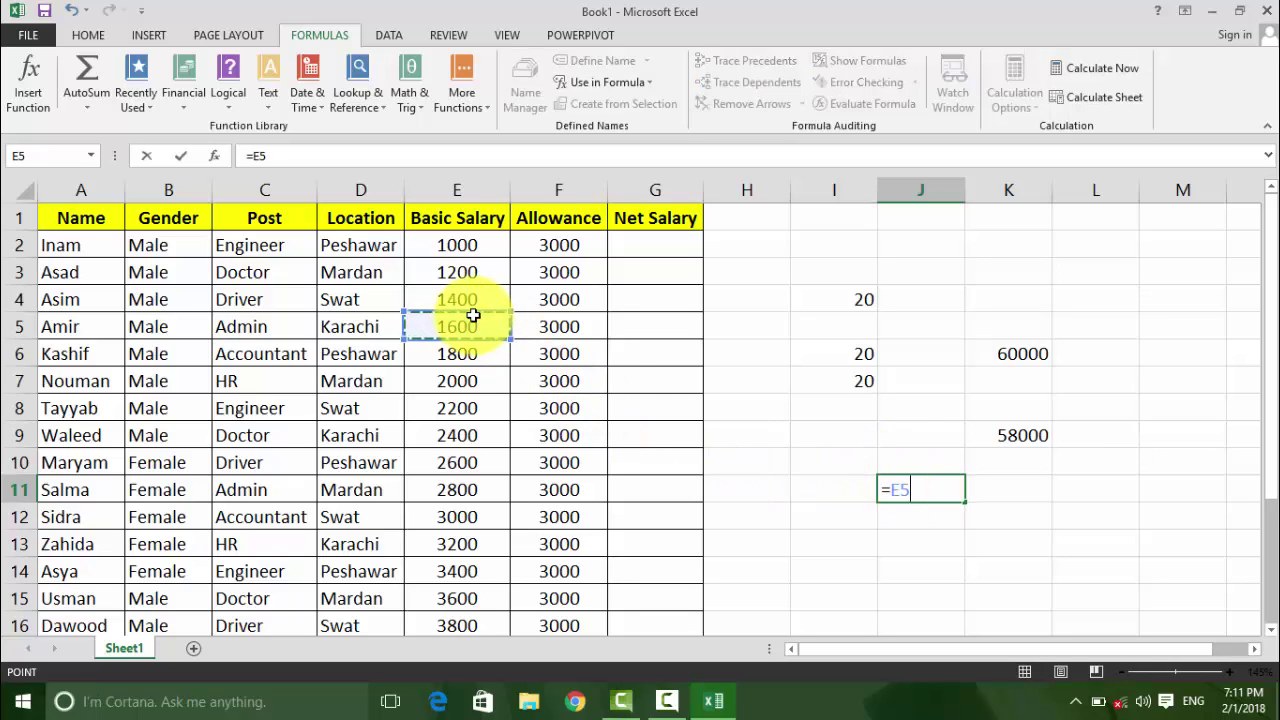
text(+F4)
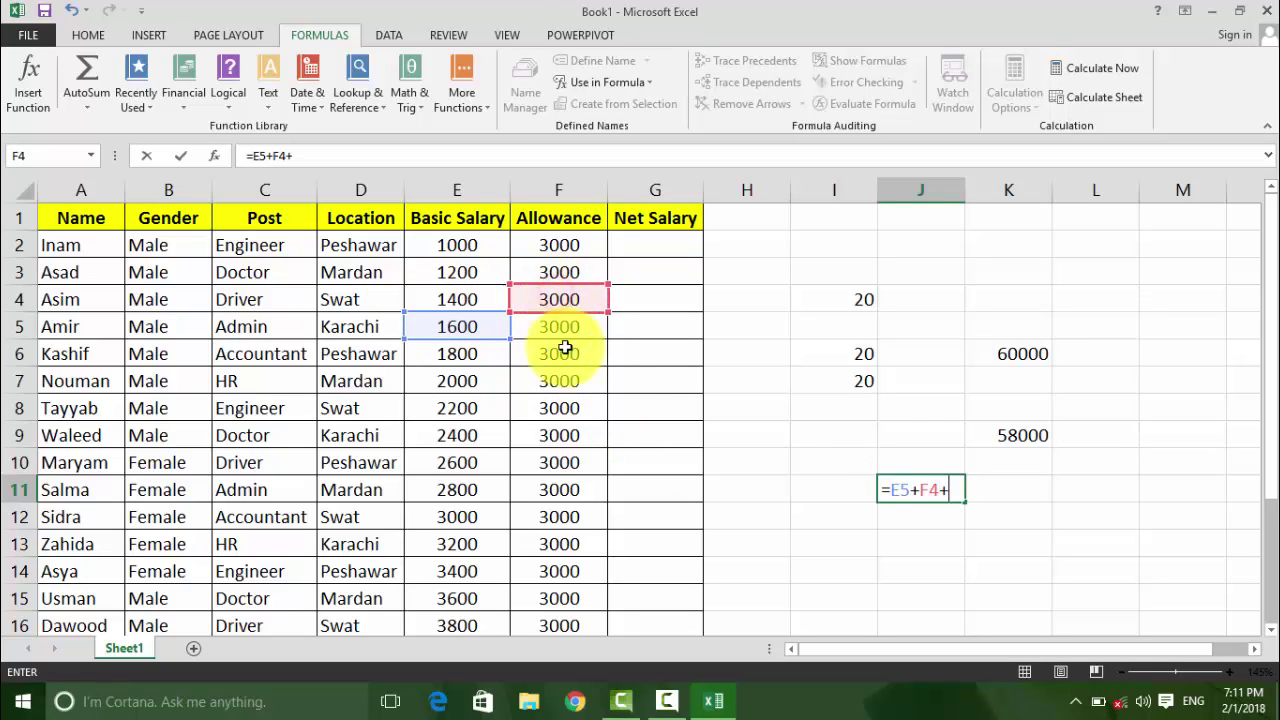
text(+)
scroll(586, 580, down, 2)
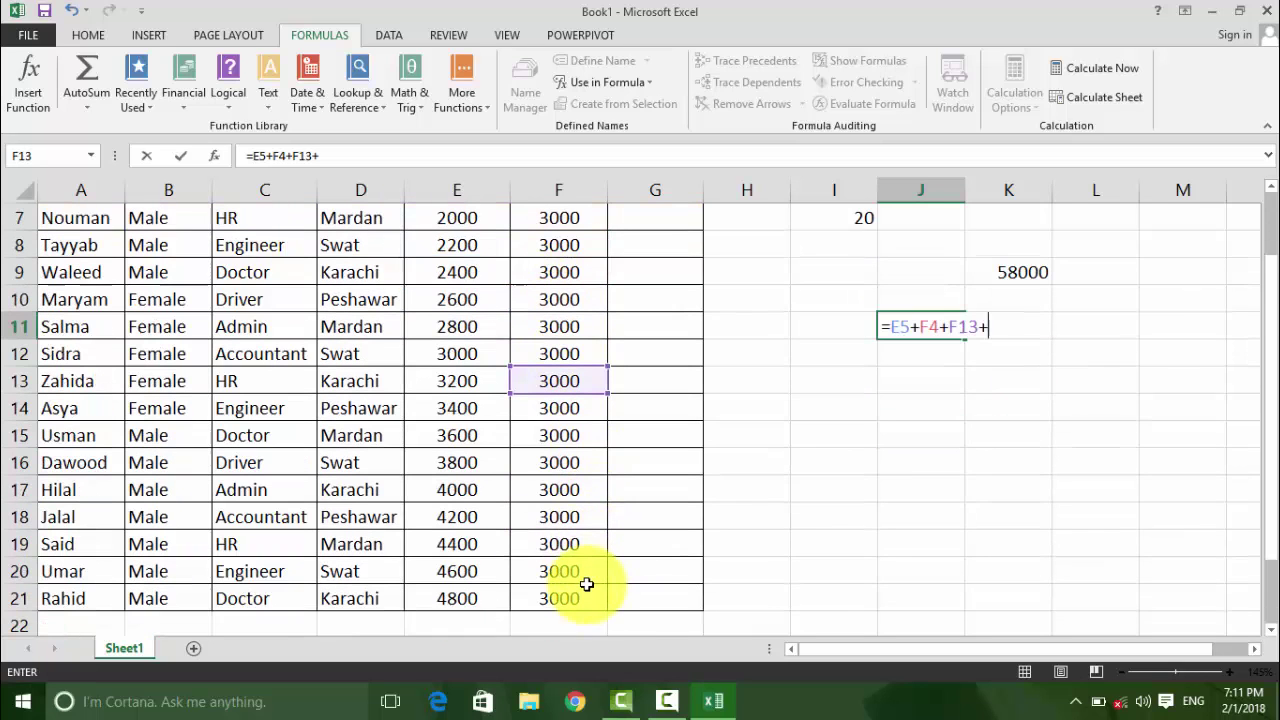
text(+F4)
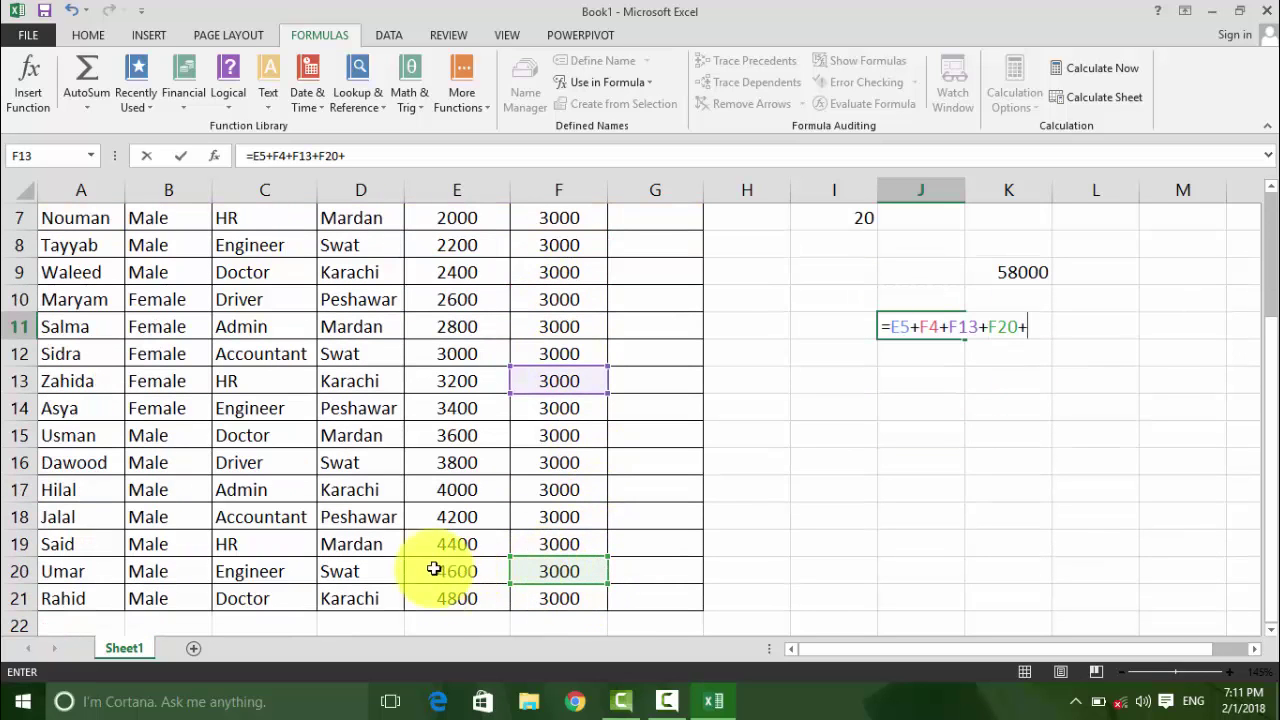
text(+)
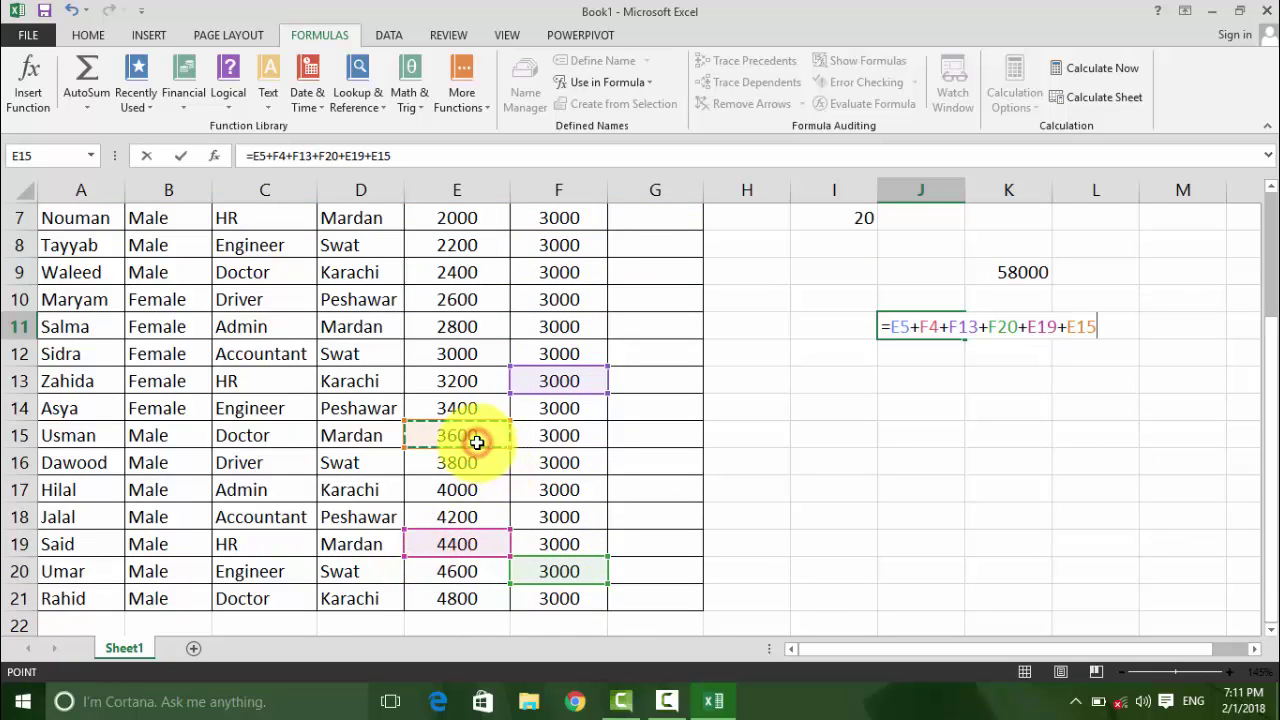
key(Return)
click(905, 330)
scroll(894, 337, up, 1)
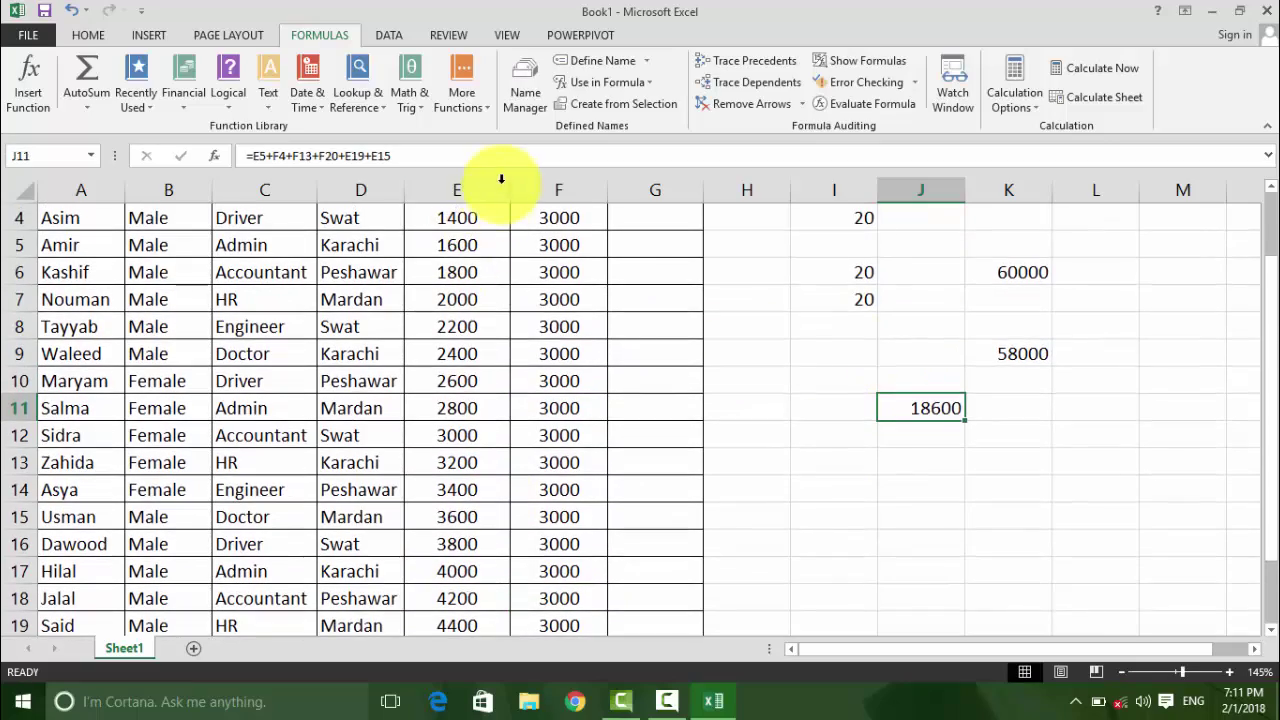
scroll(512, 315, up, 1)
Step: Trace the precedents of J11's formula to show arrows from its source cells
click(741, 68)
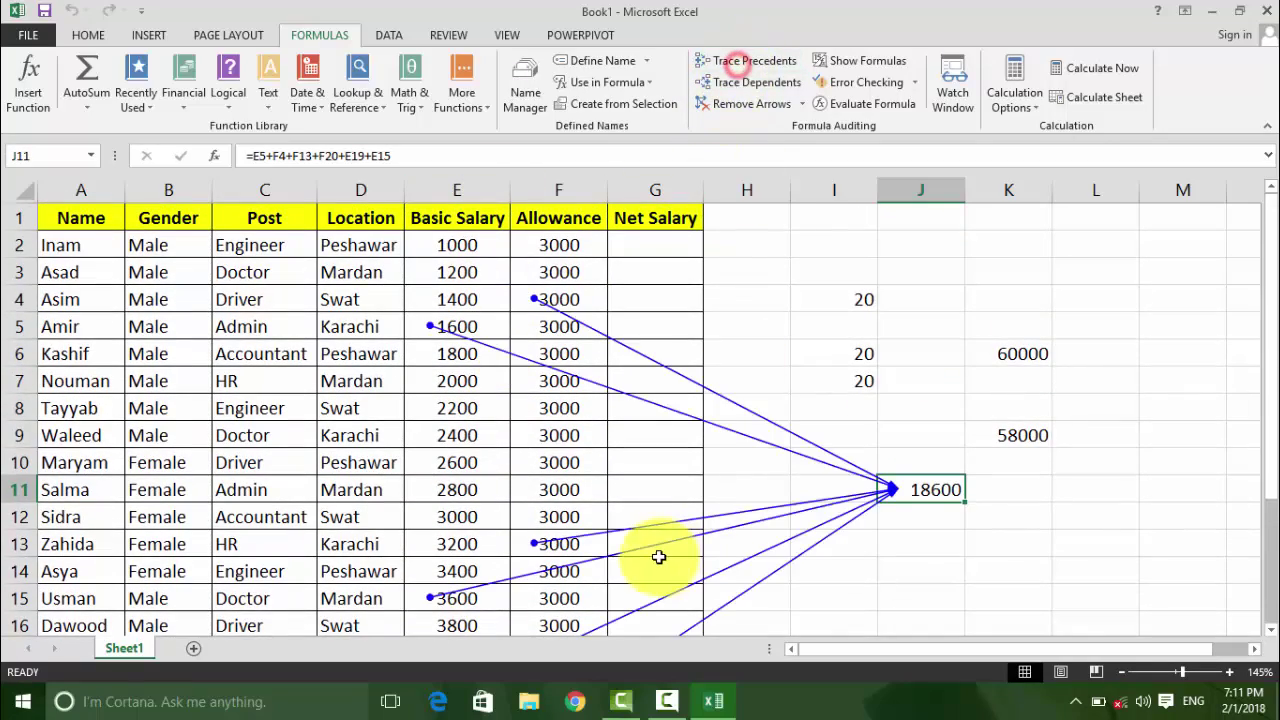
scroll(657, 557, down, 2)
scroll(657, 557, up, 1)
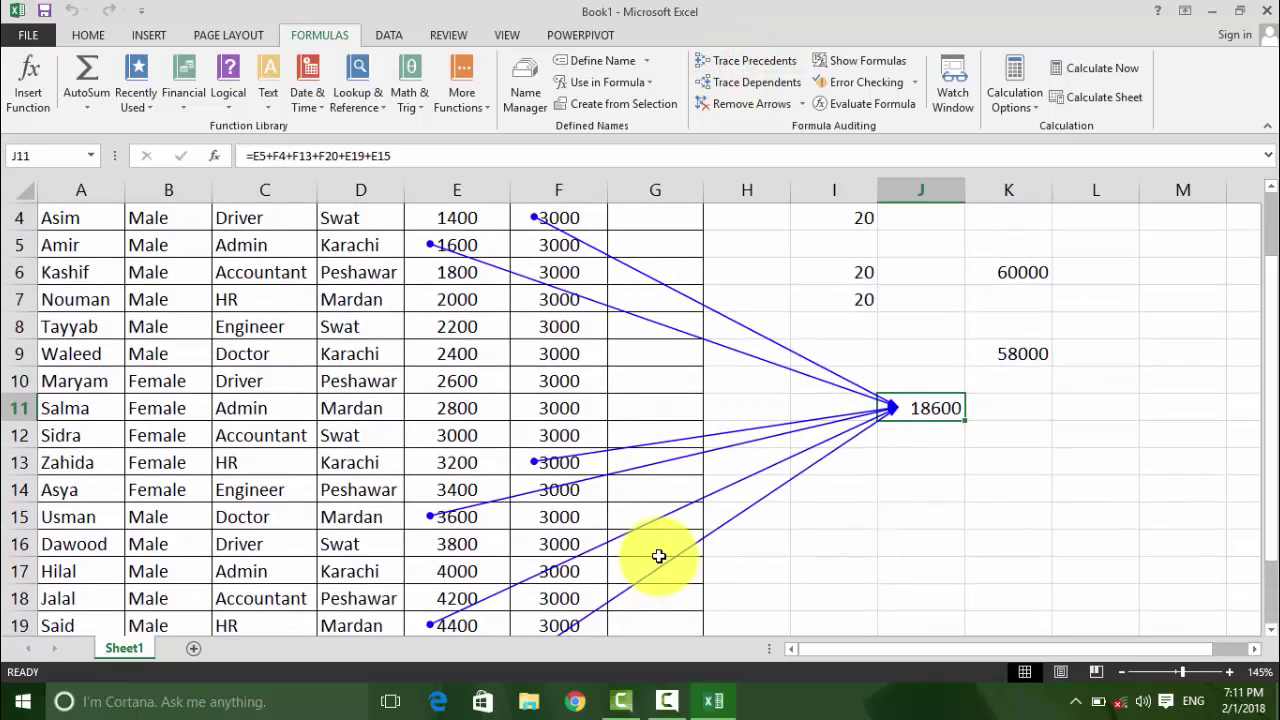
ctrl+scroll(659, 556, down, 2)
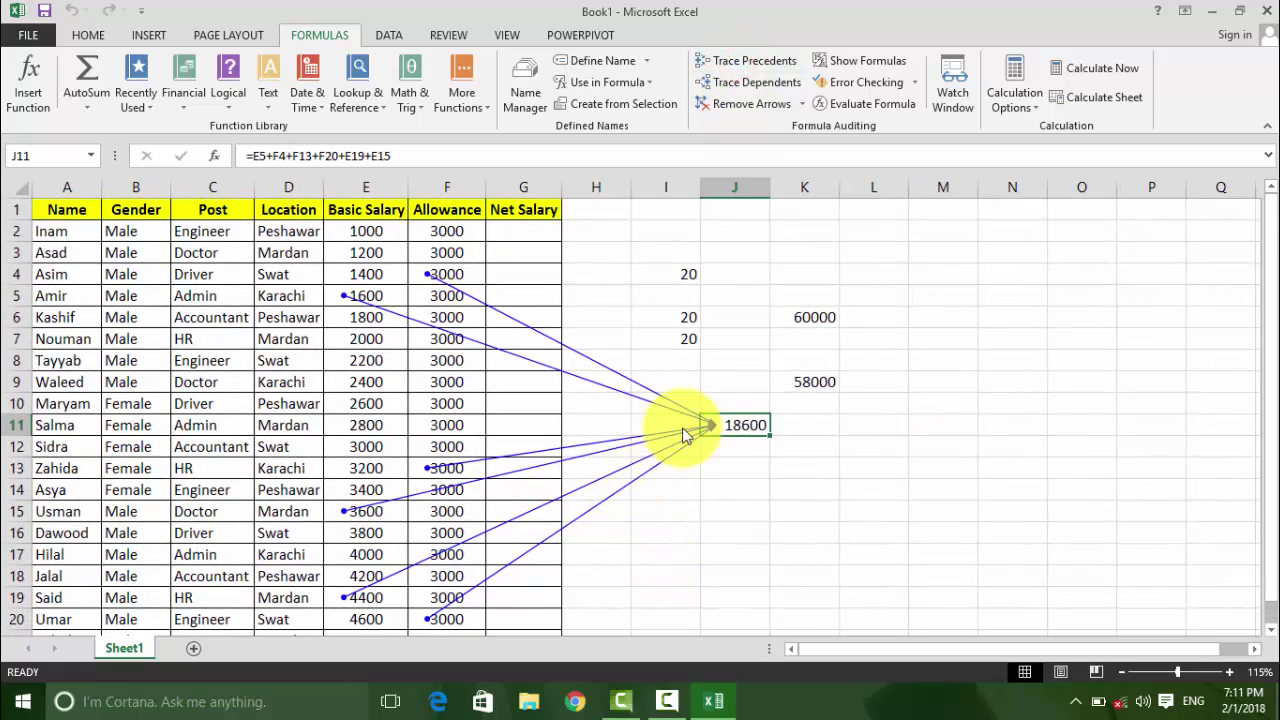
Step: Inspect F4 (3000), E5 (1600) and J11 (18600), then remove all tracer arrows
click(430, 272)
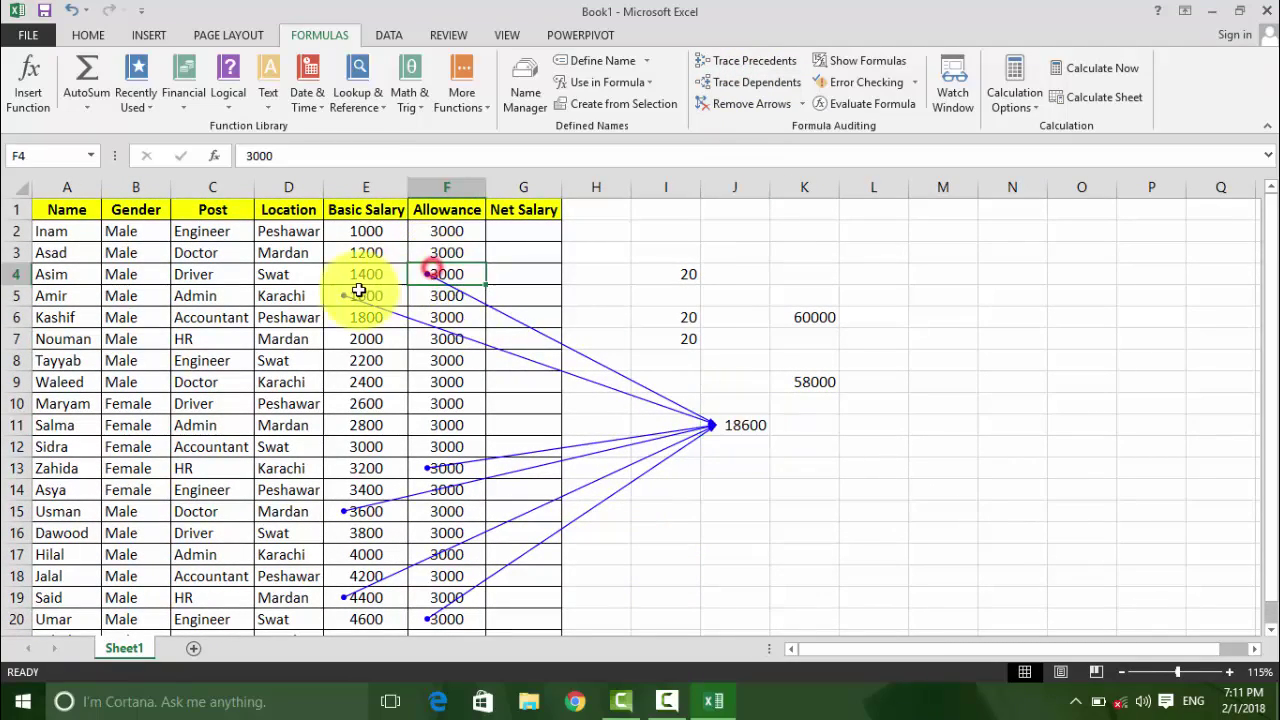
click(358, 291)
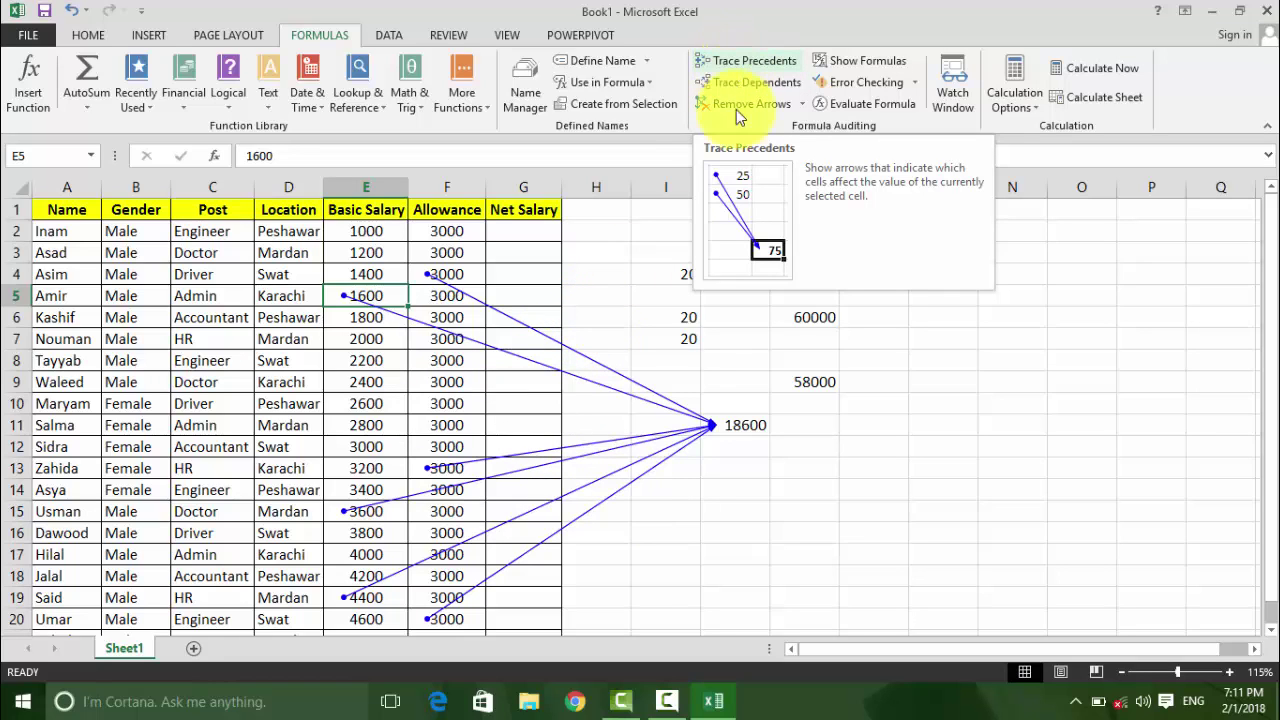
click(748, 426)
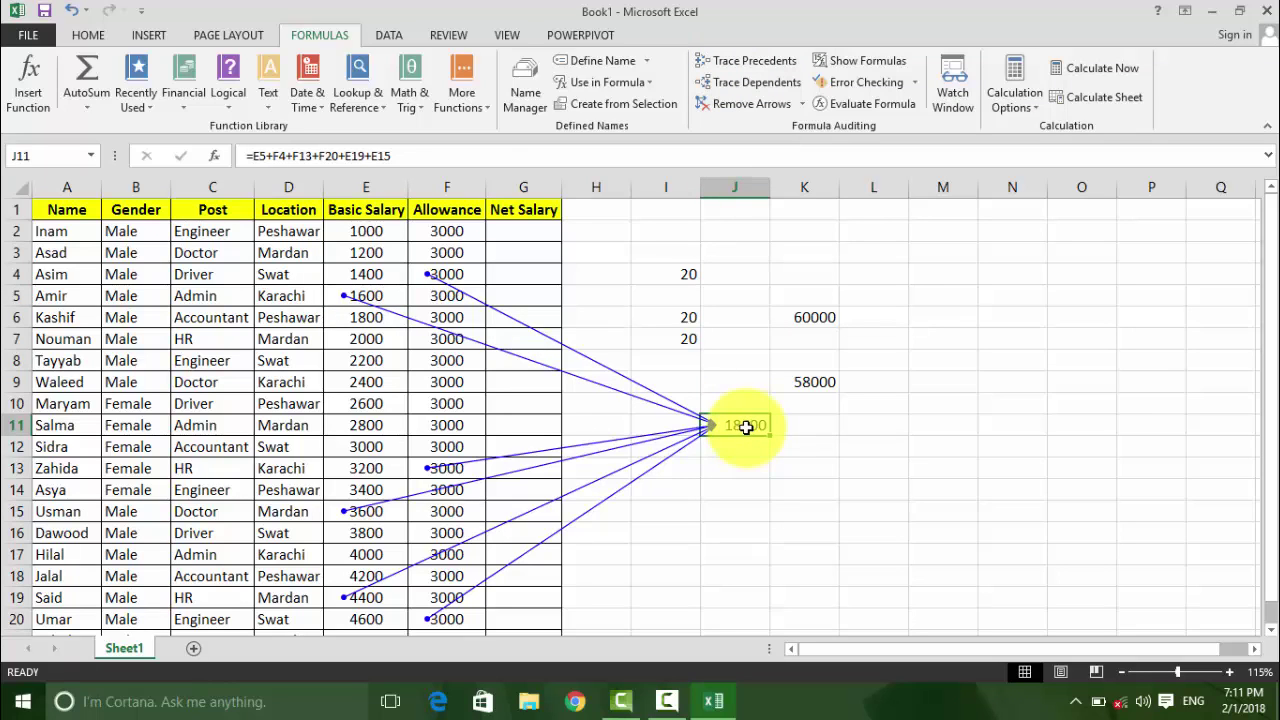
click(737, 106)
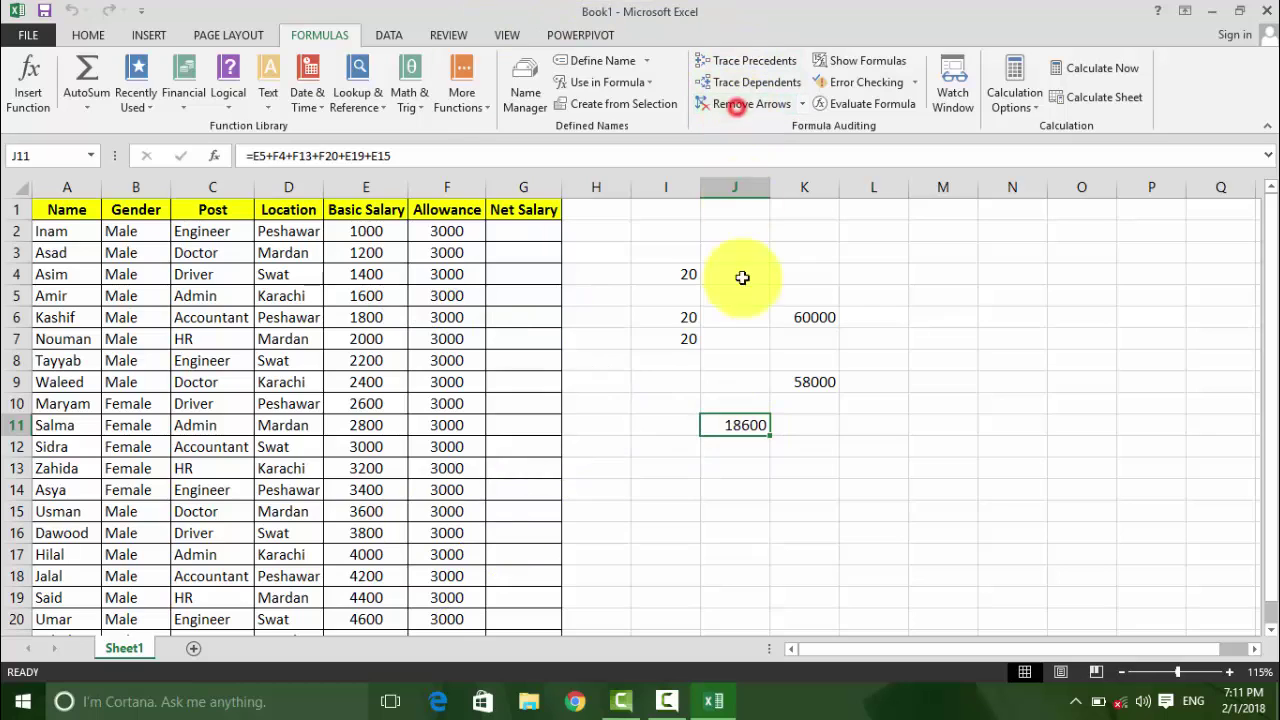
click(457, 235)
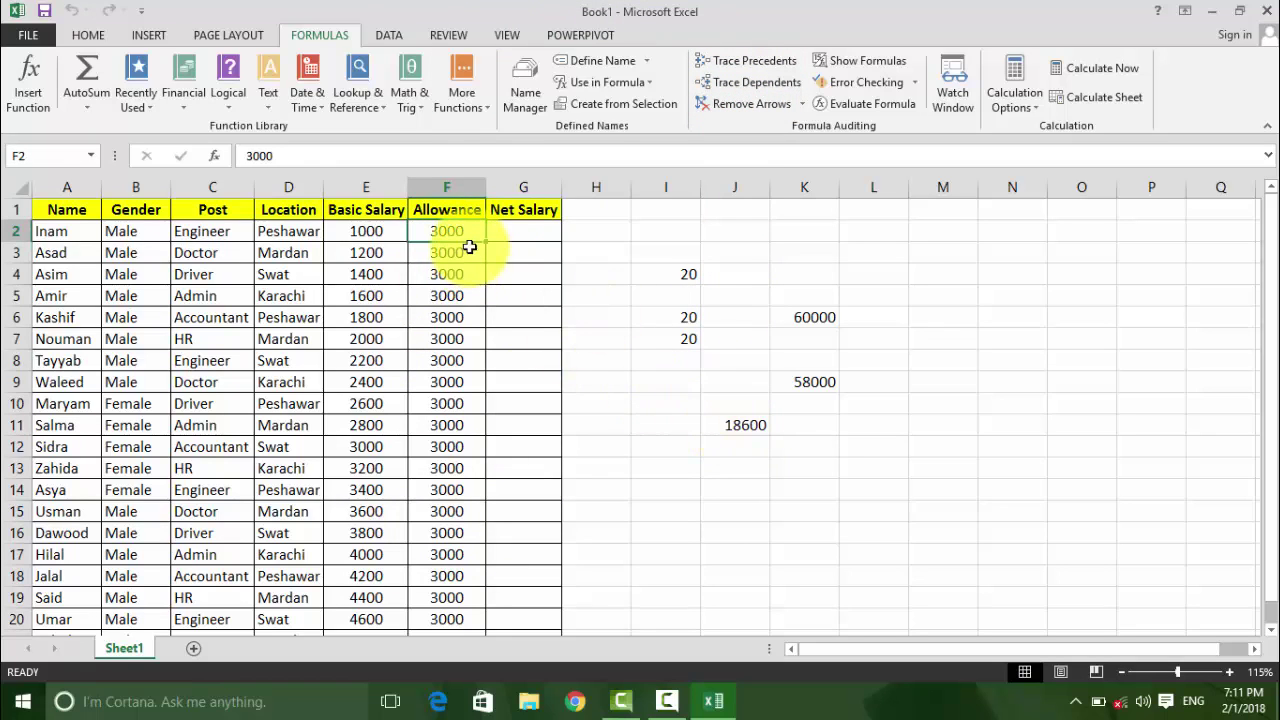
click(740, 83)
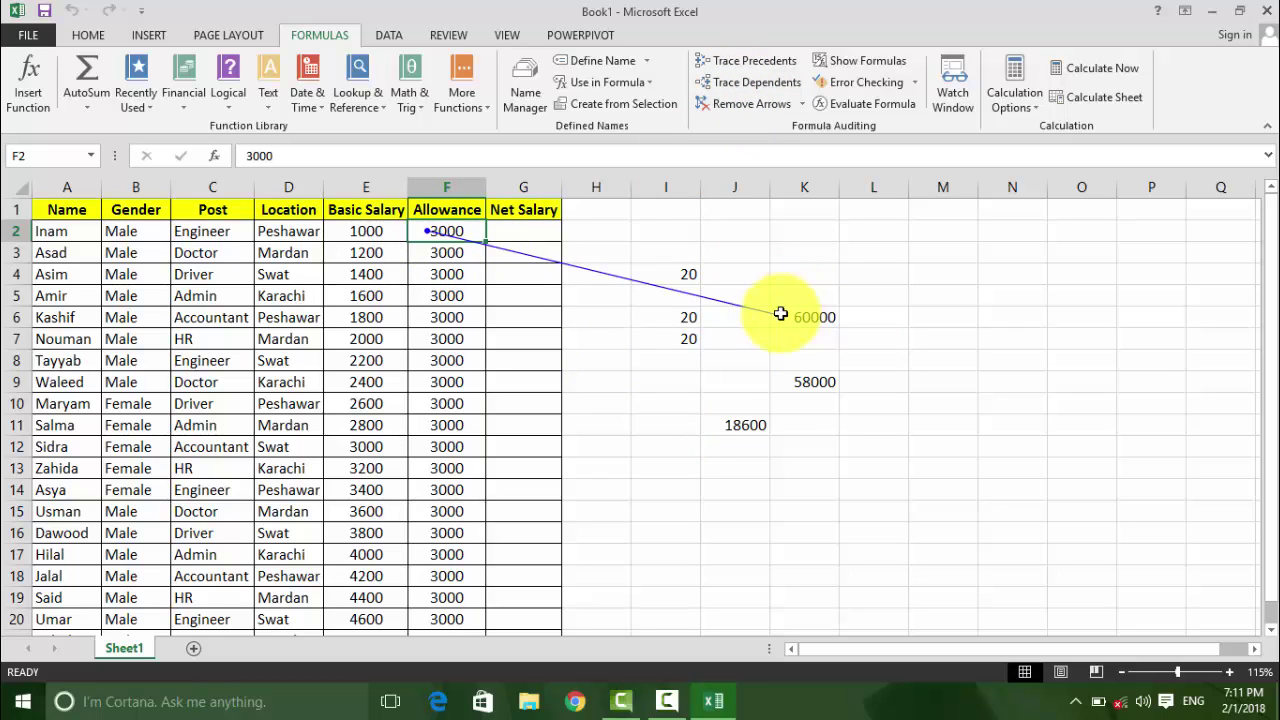
click(371, 274)
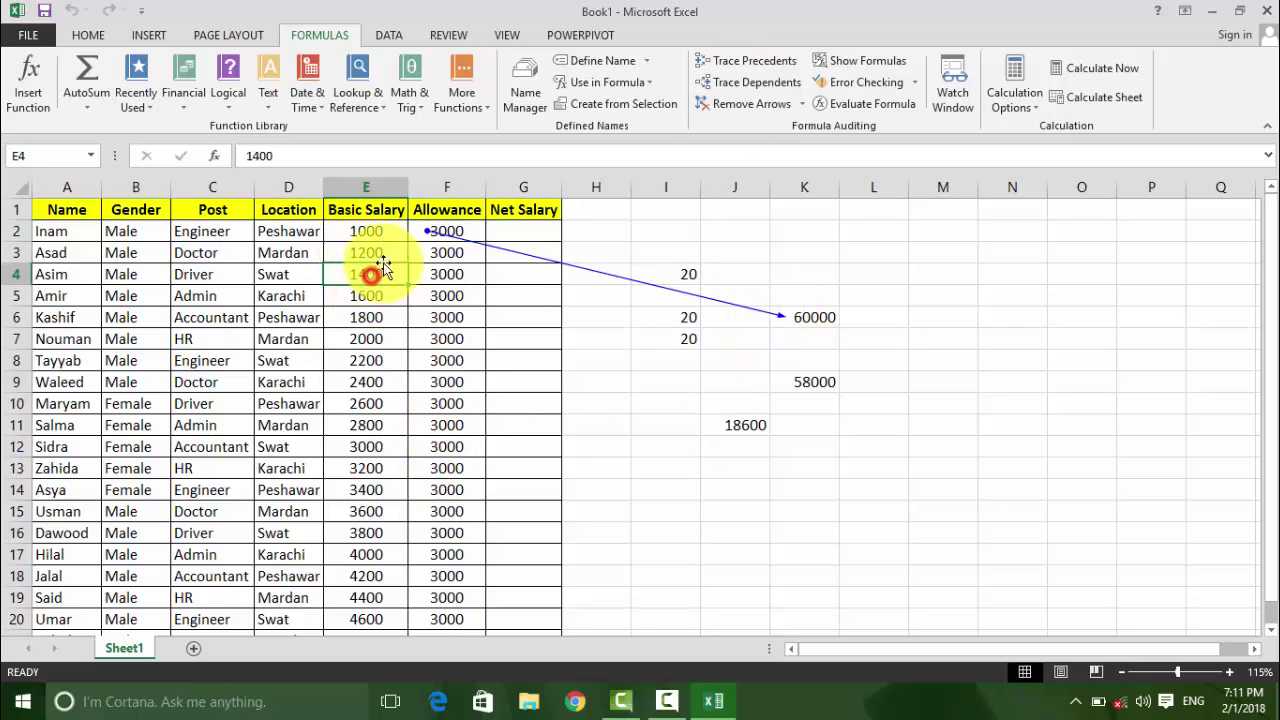
click(747, 58)
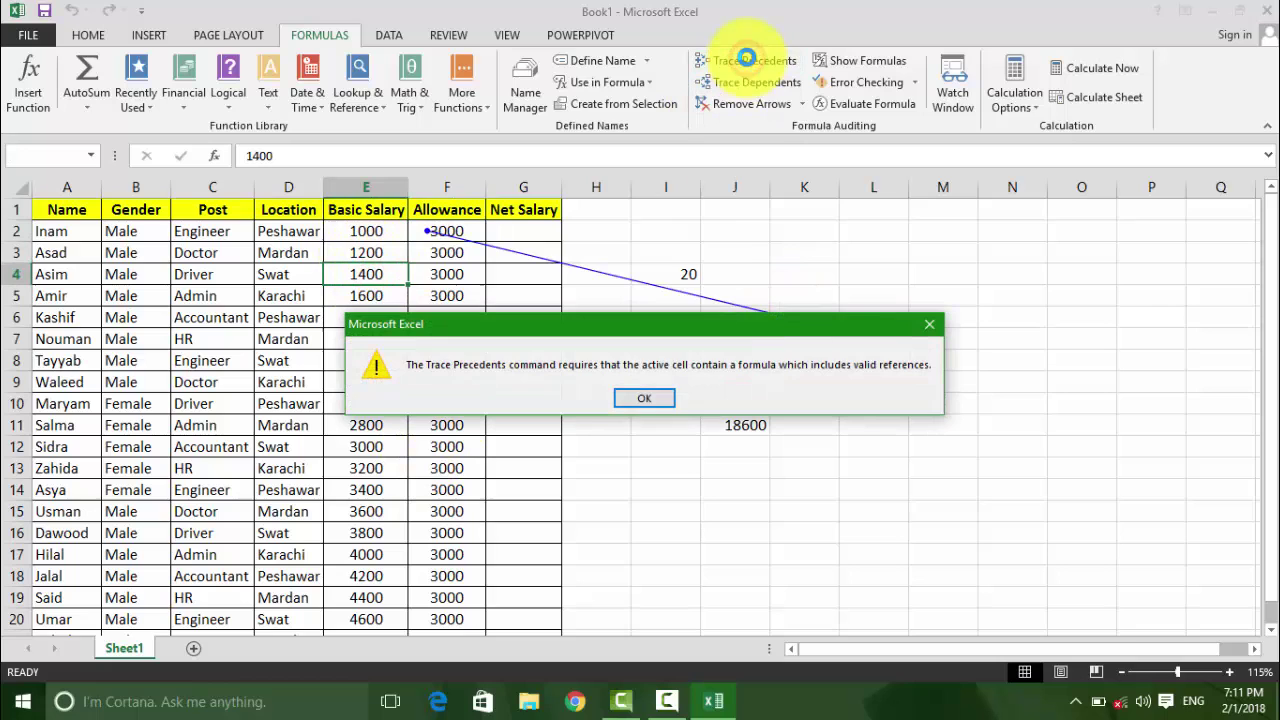
click(670, 398)
click(740, 82)
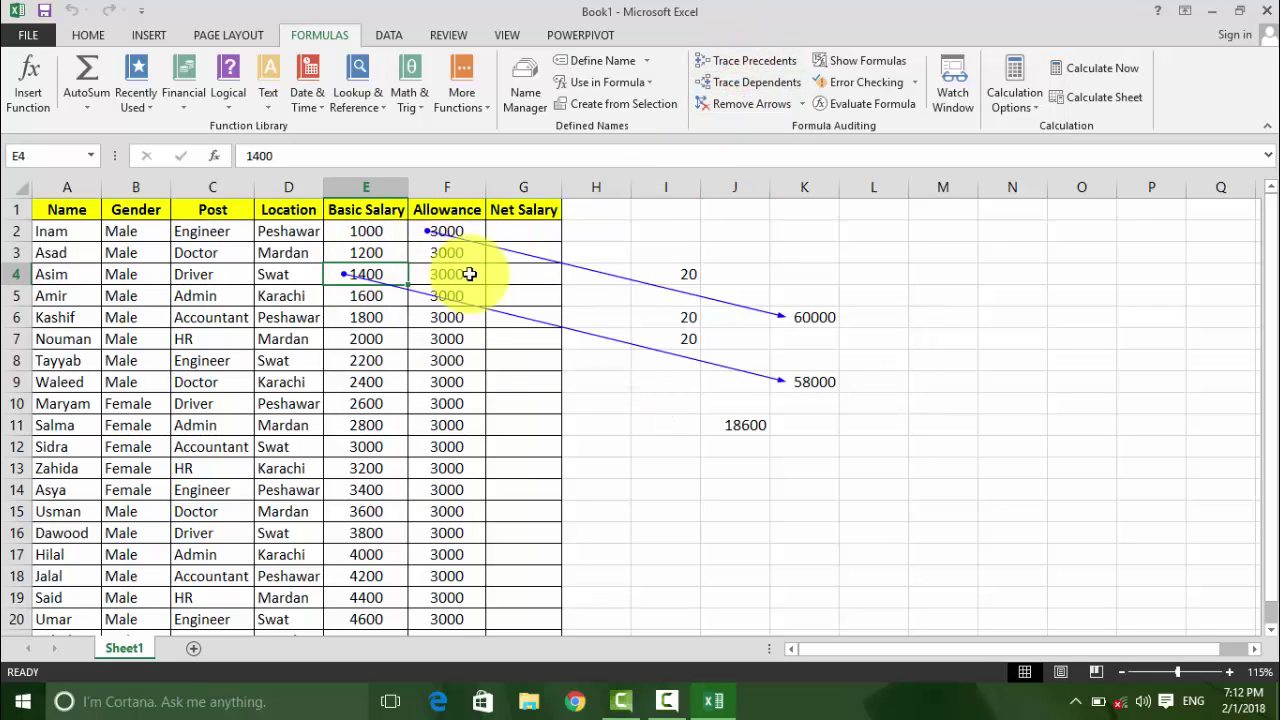
click(718, 431)
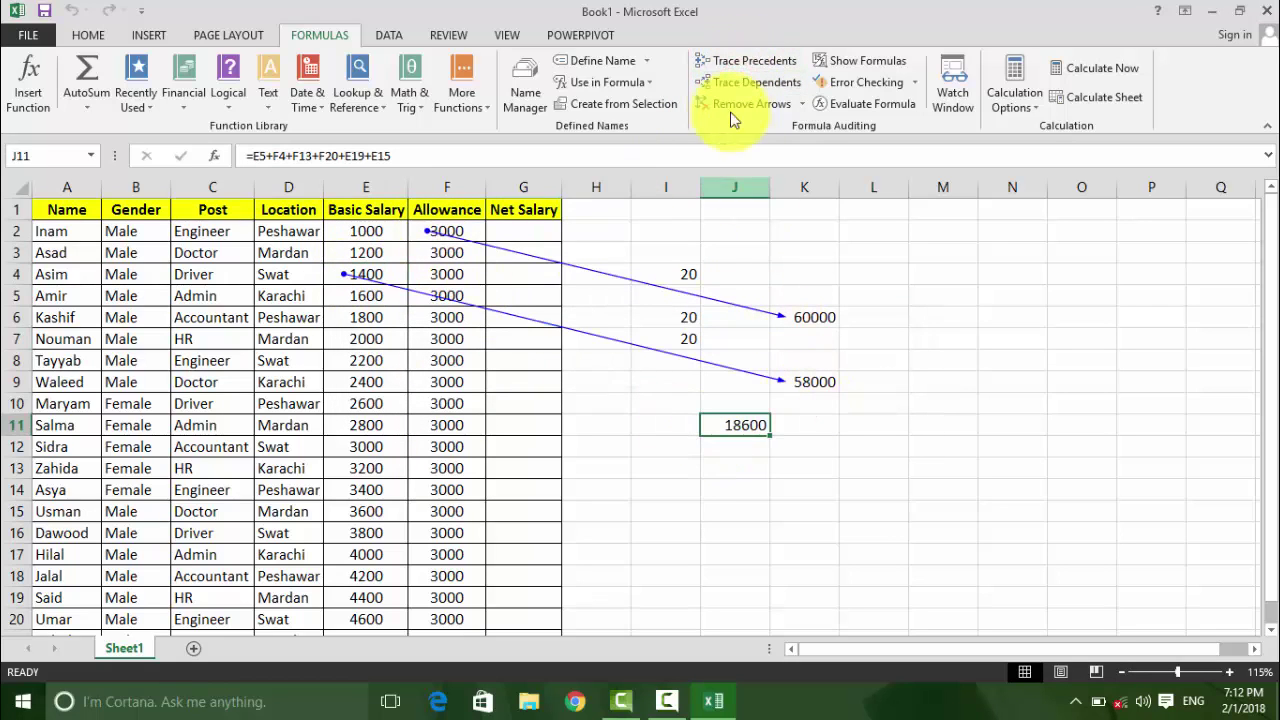
click(755, 65)
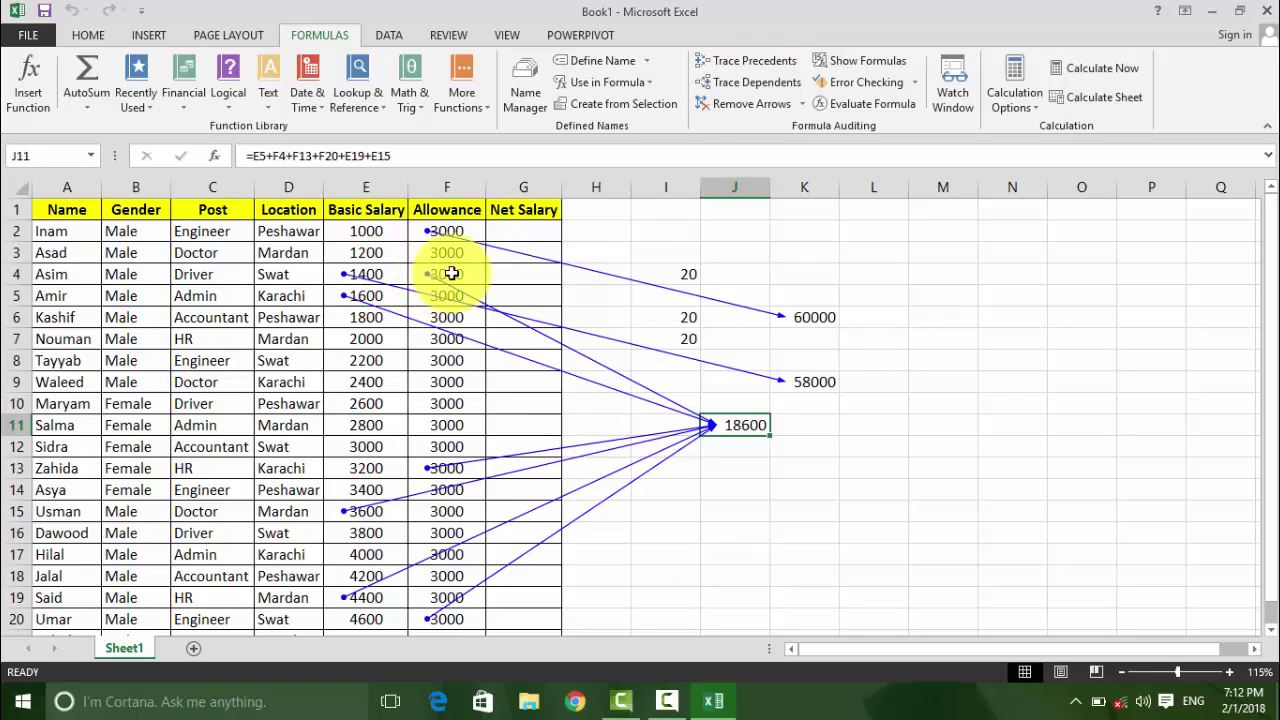
click(452, 273)
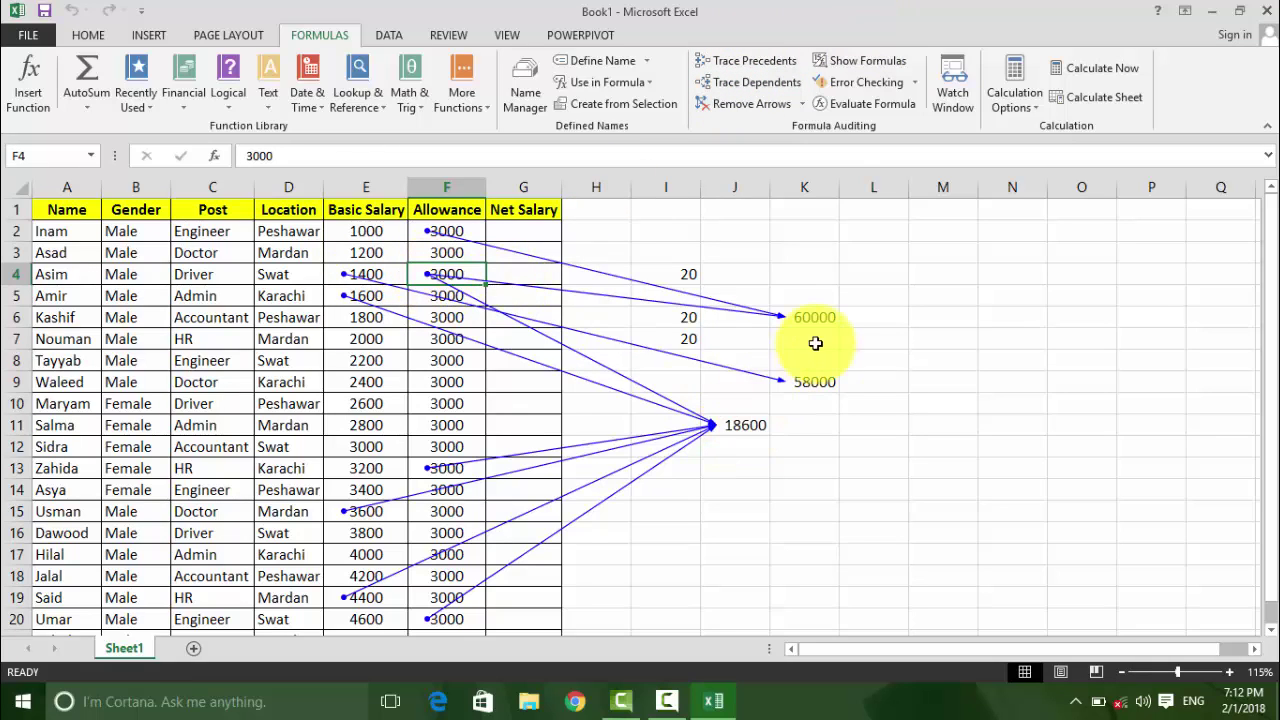
click(748, 103)
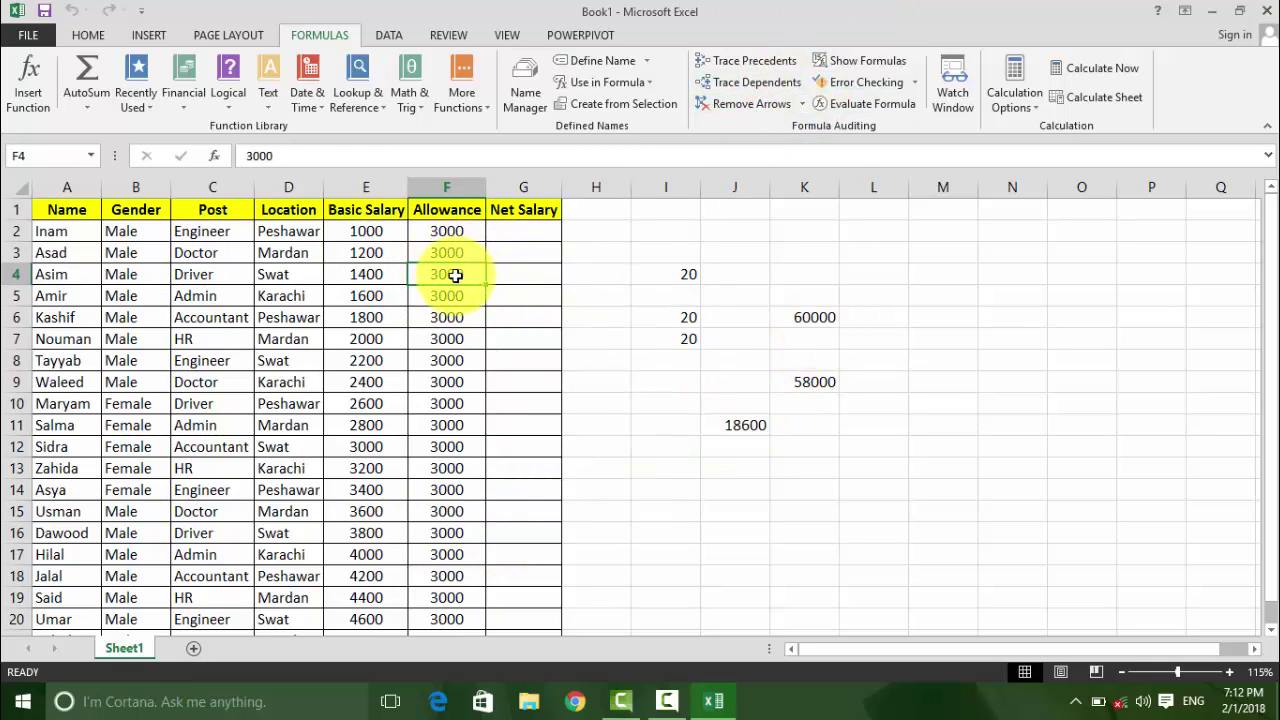
click(783, 84)
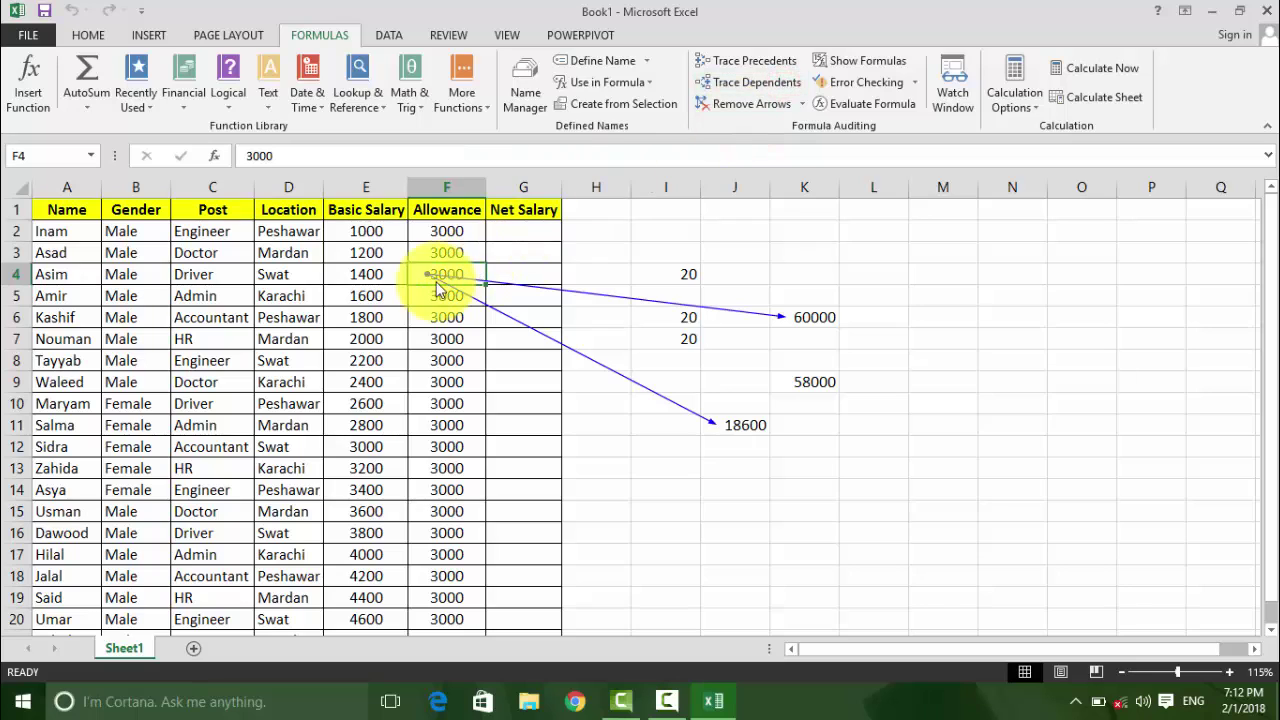
click(812, 318)
click(722, 425)
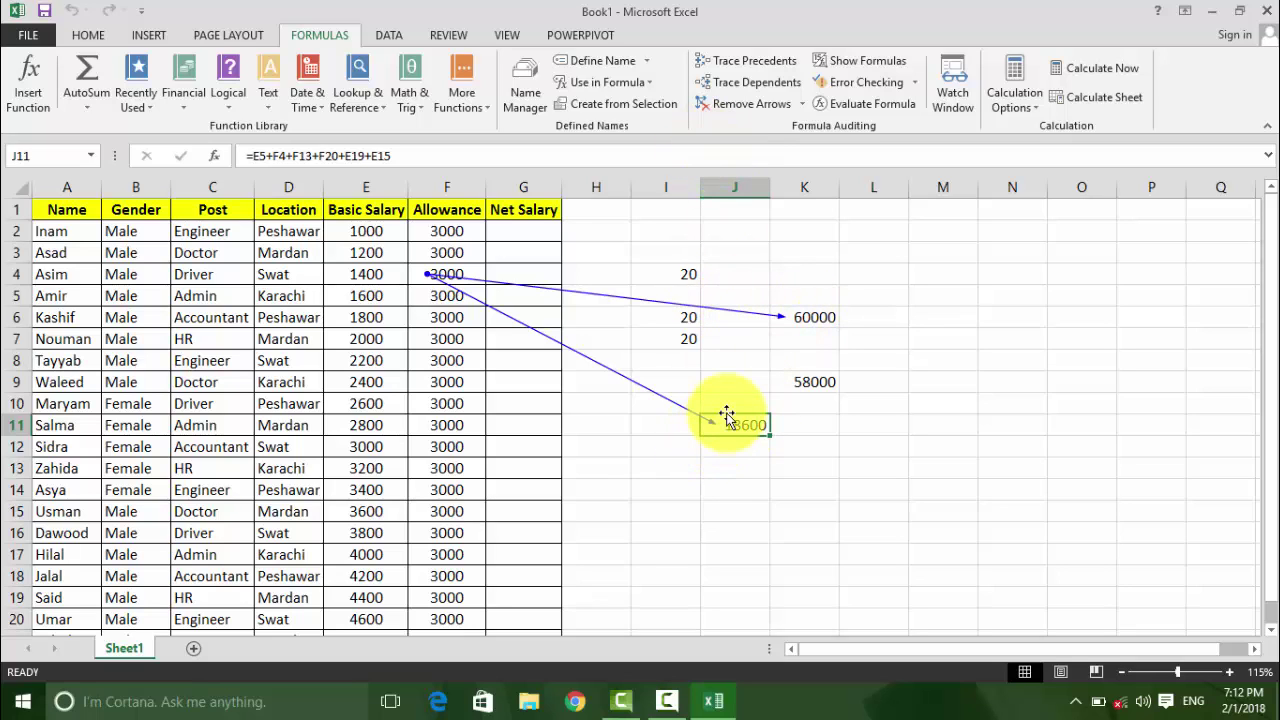
click(801, 106)
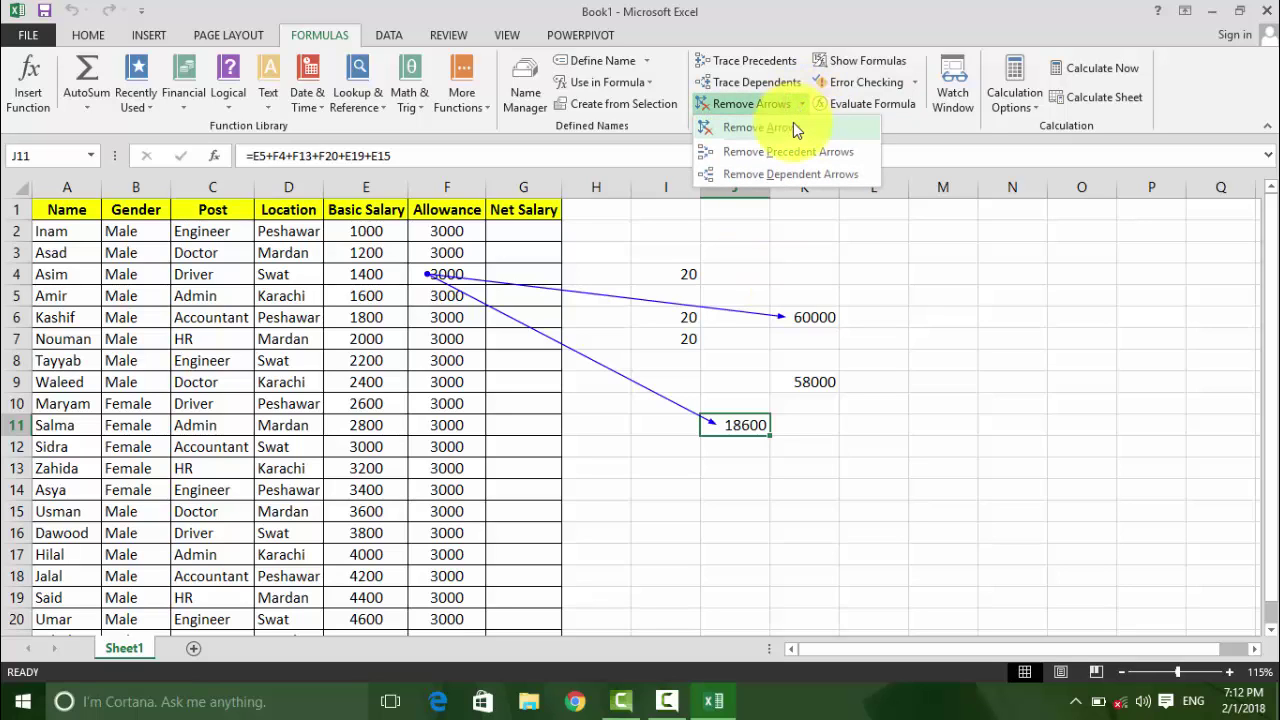
click(792, 124)
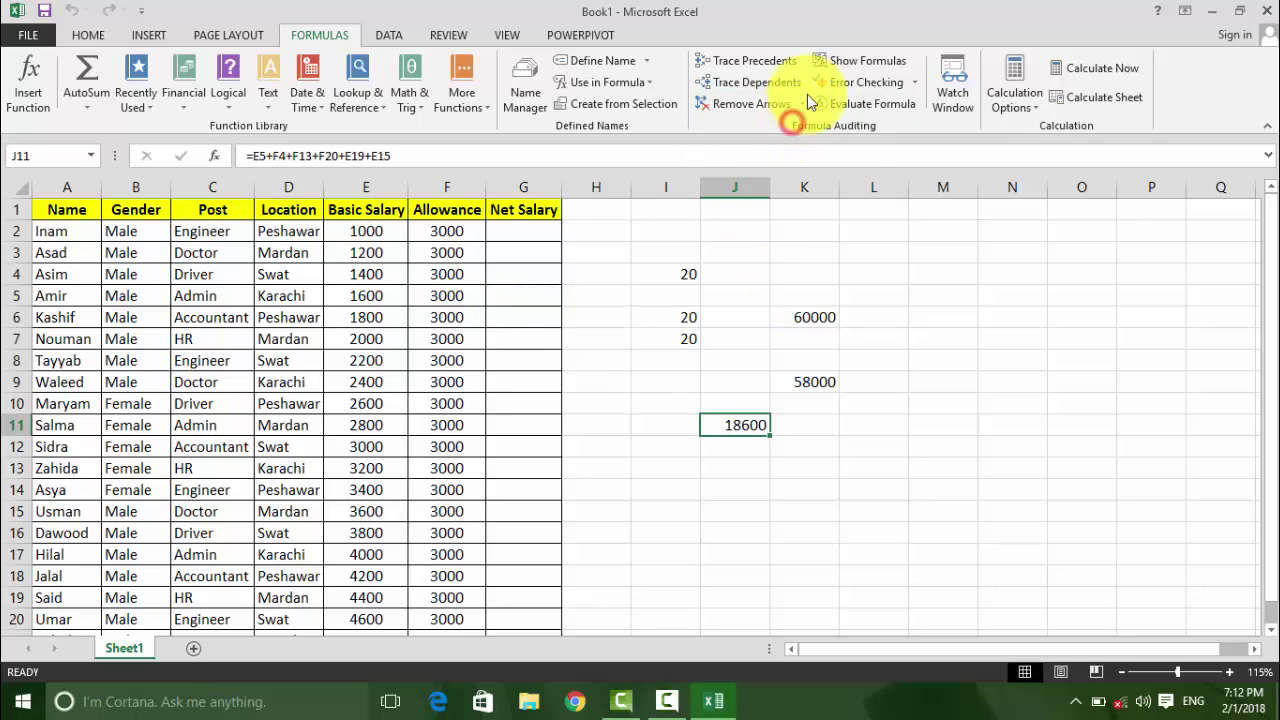
click(801, 104)
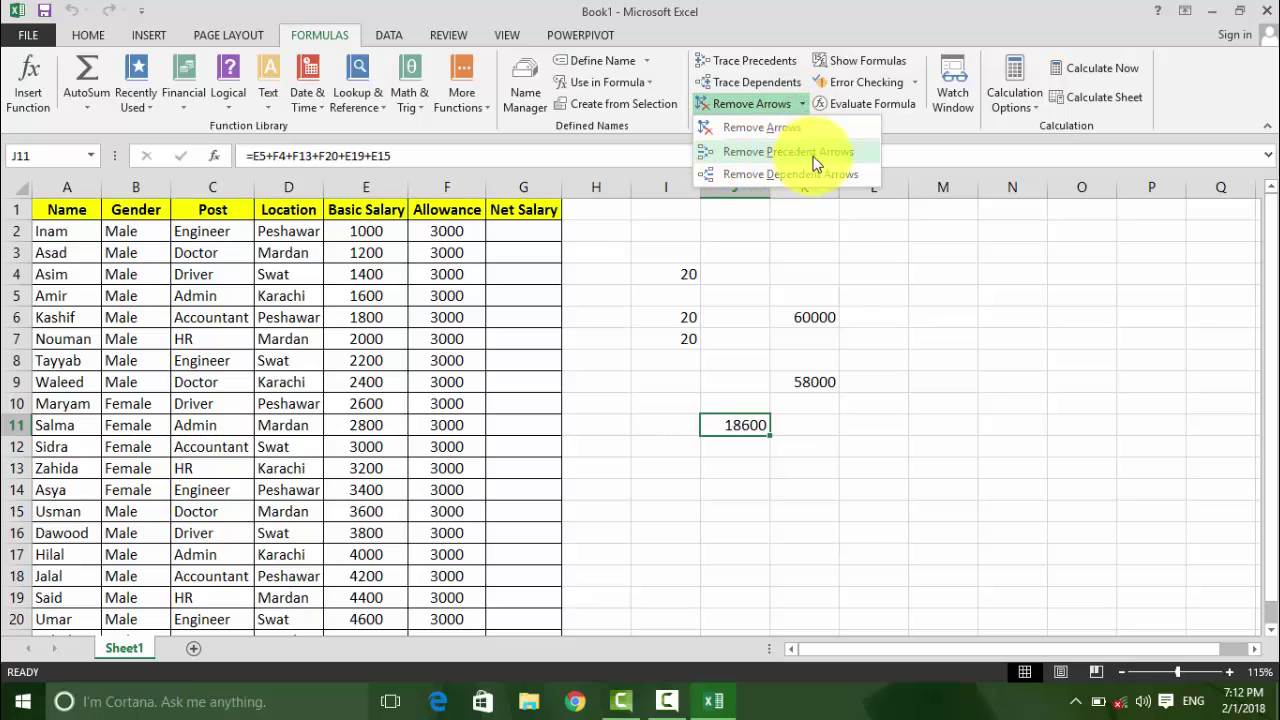
click(731, 428)
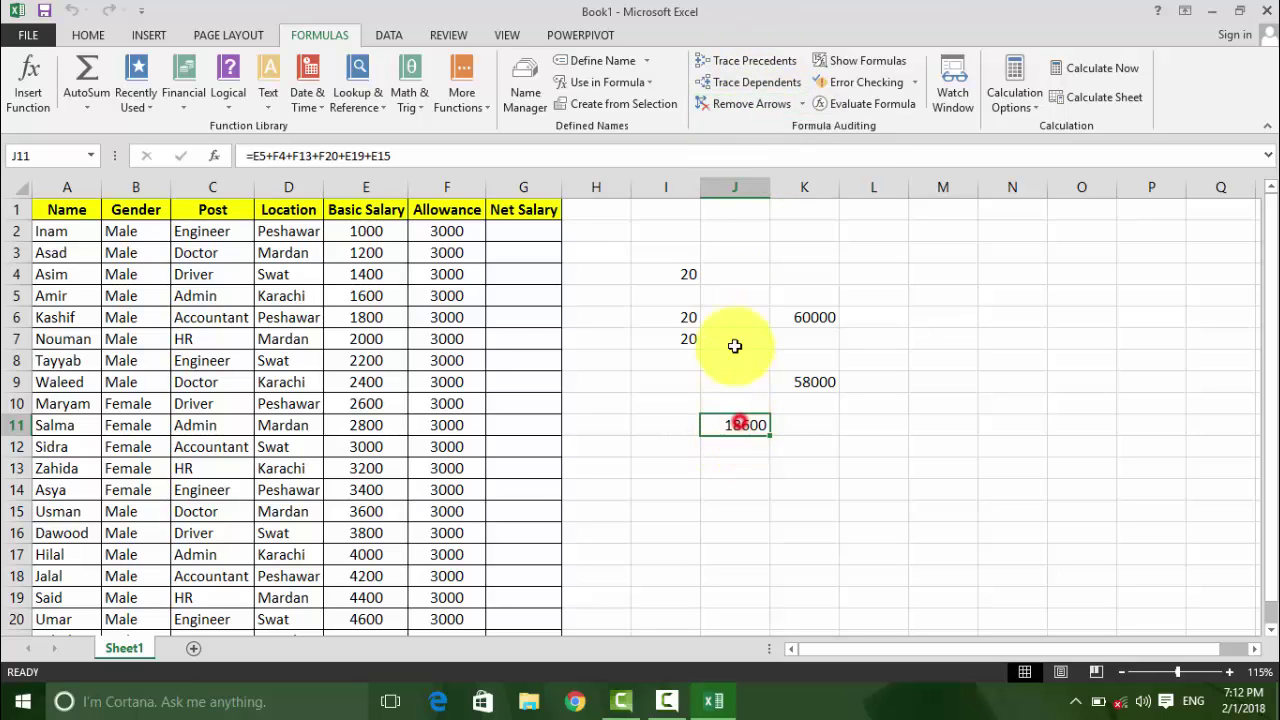
click(730, 58)
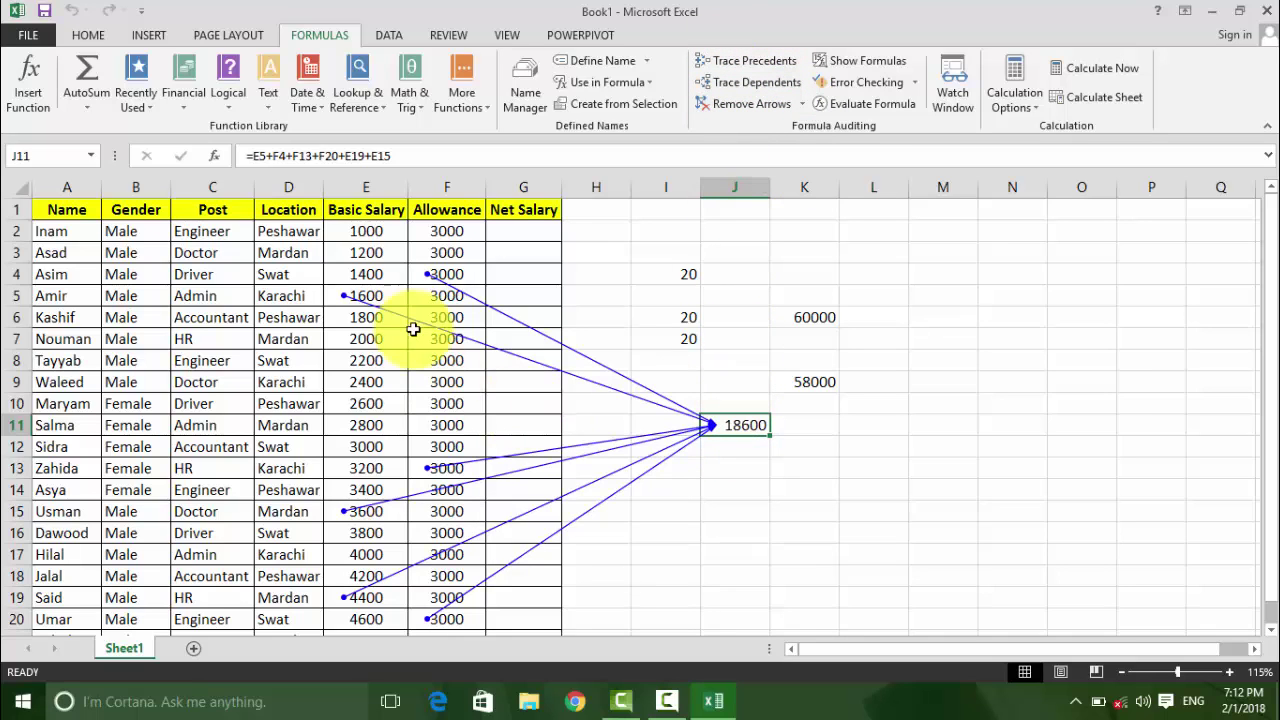
click(444, 274)
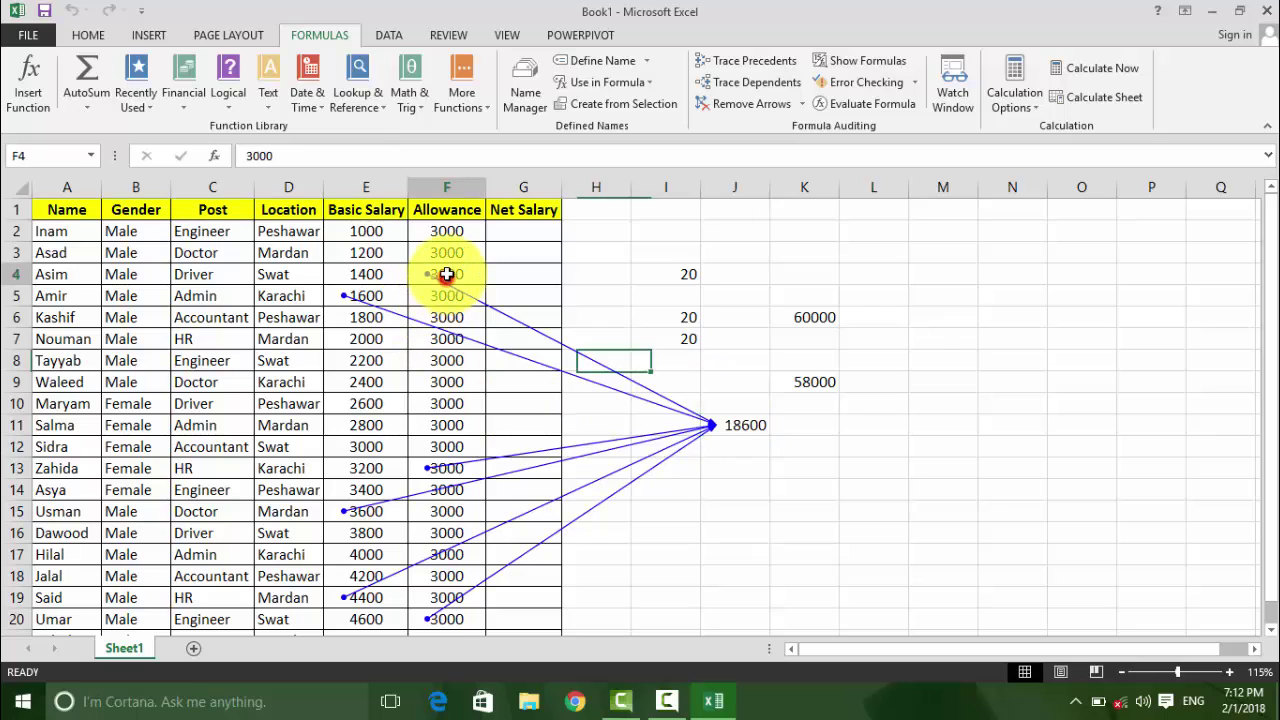
click(740, 82)
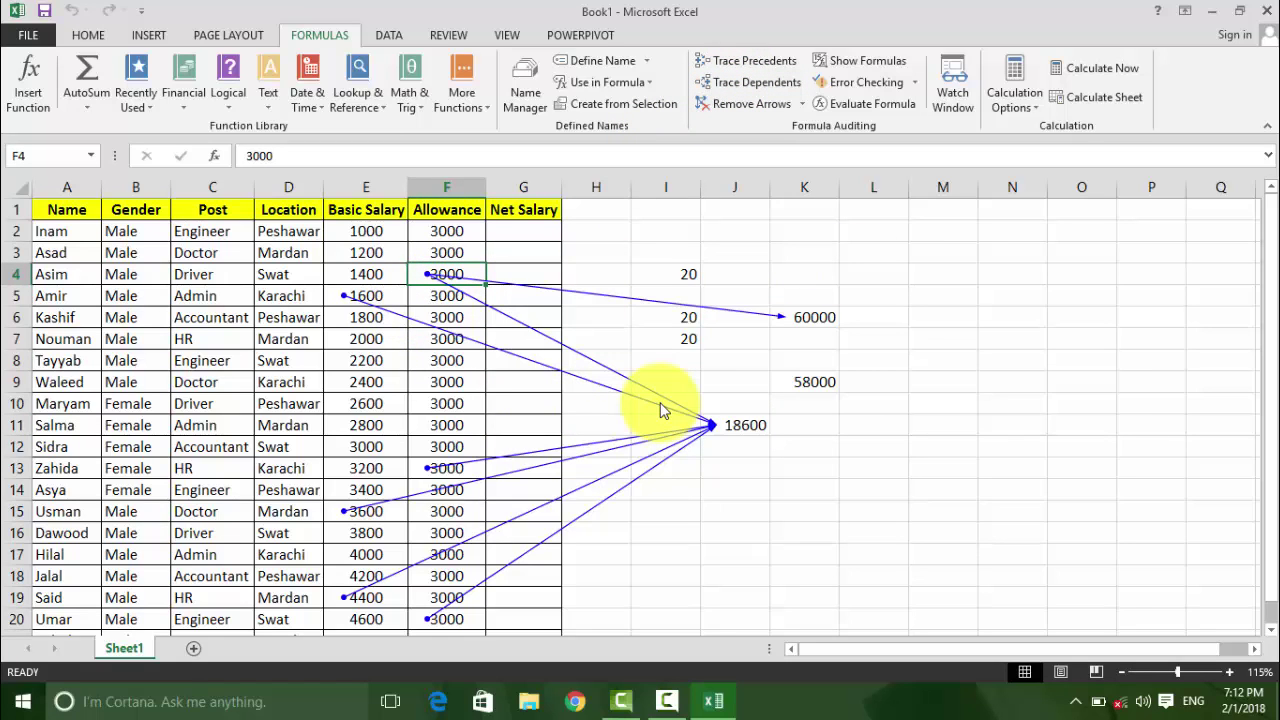
click(803, 104)
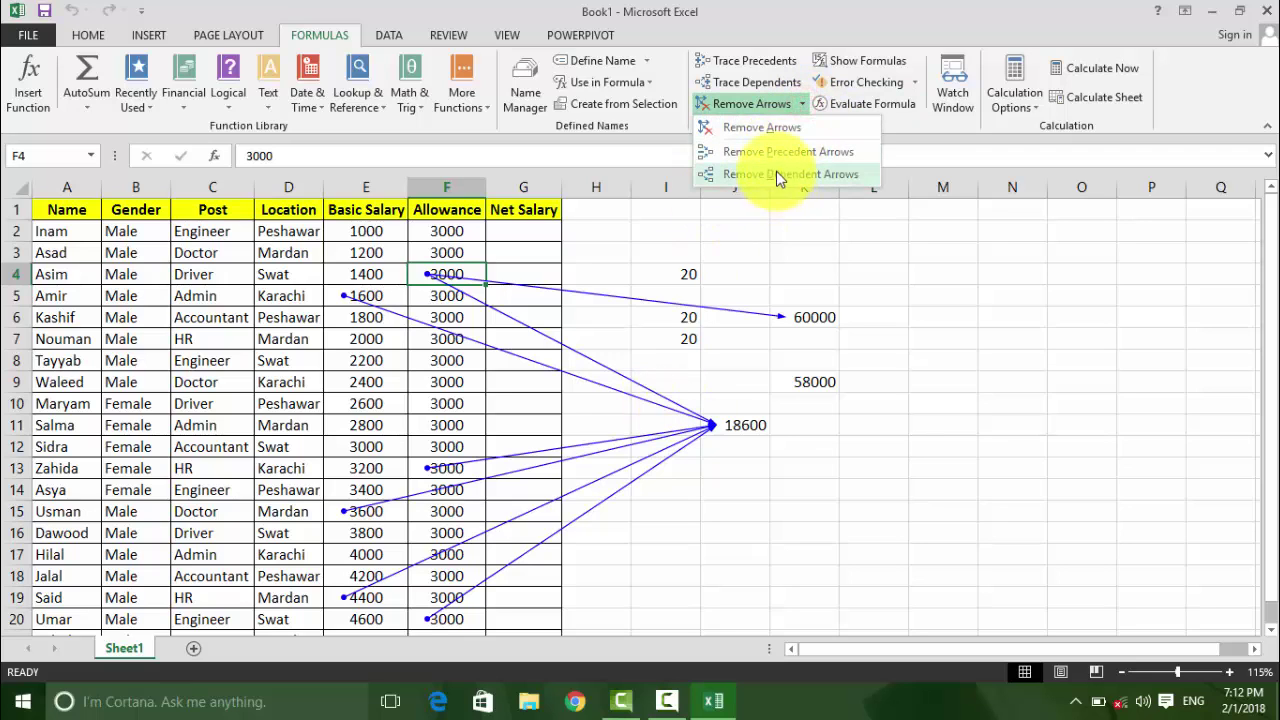
click(771, 80)
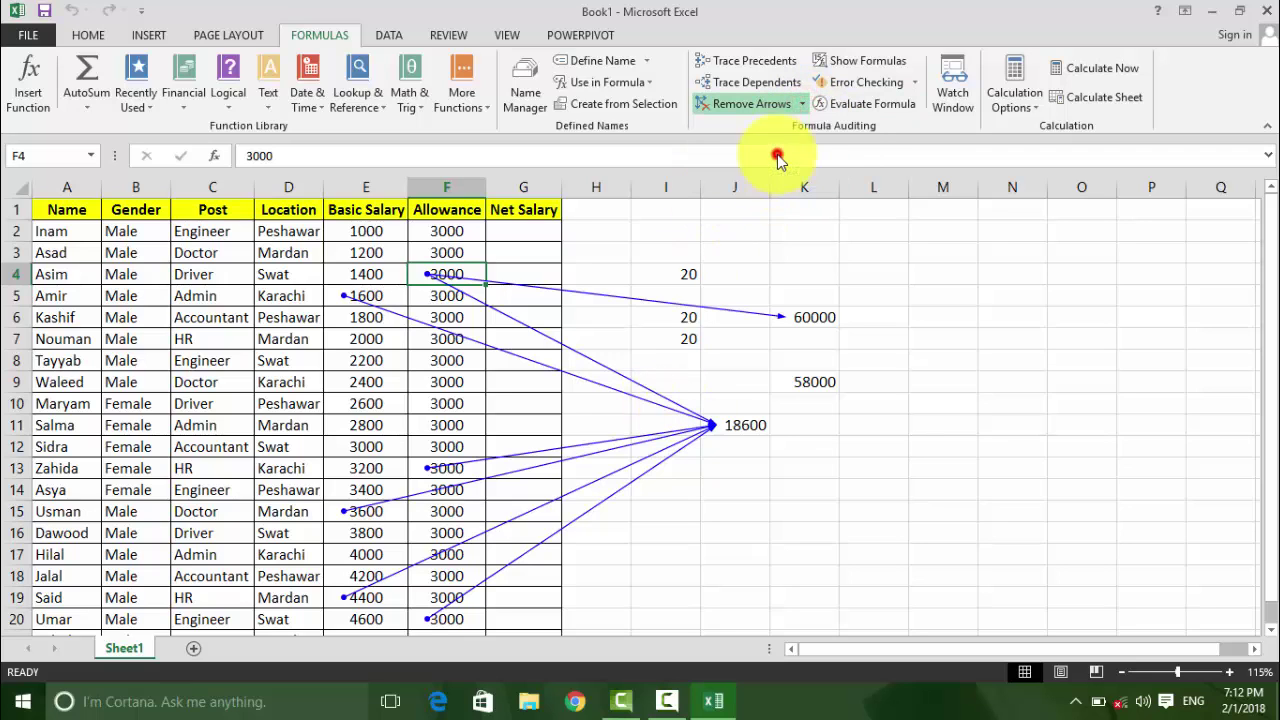
click(734, 419)
click(803, 104)
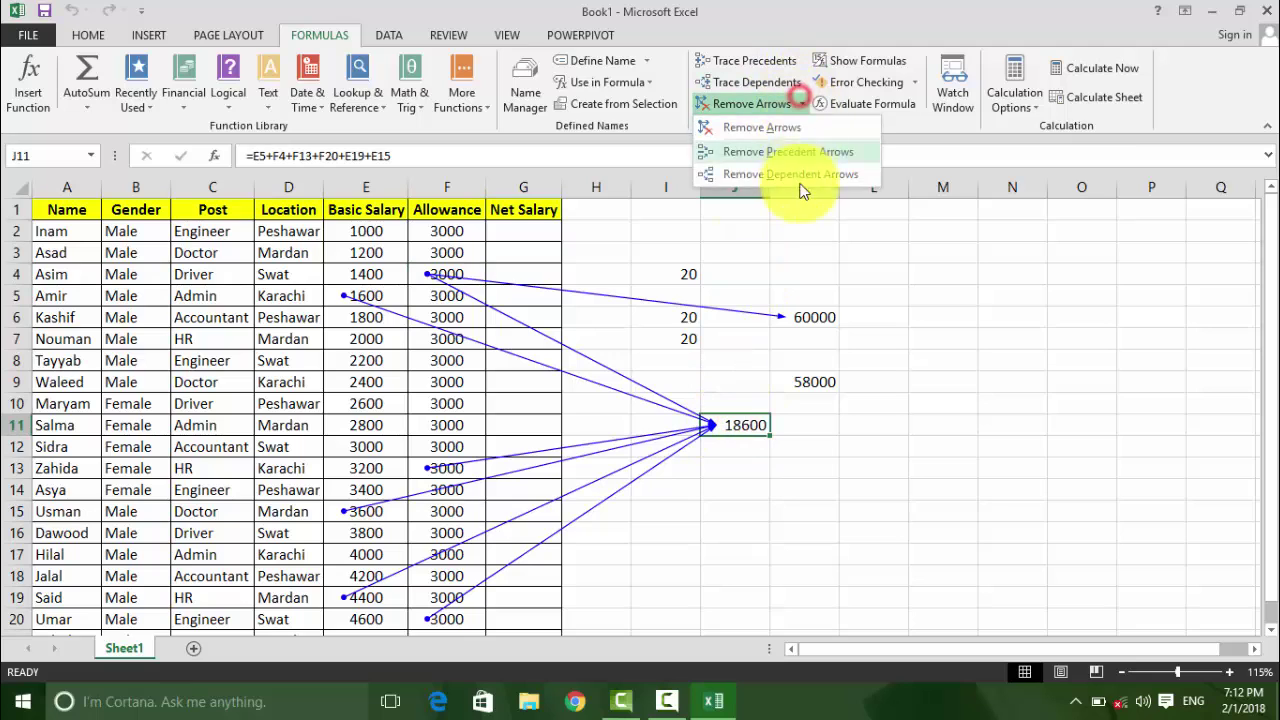
click(775, 149)
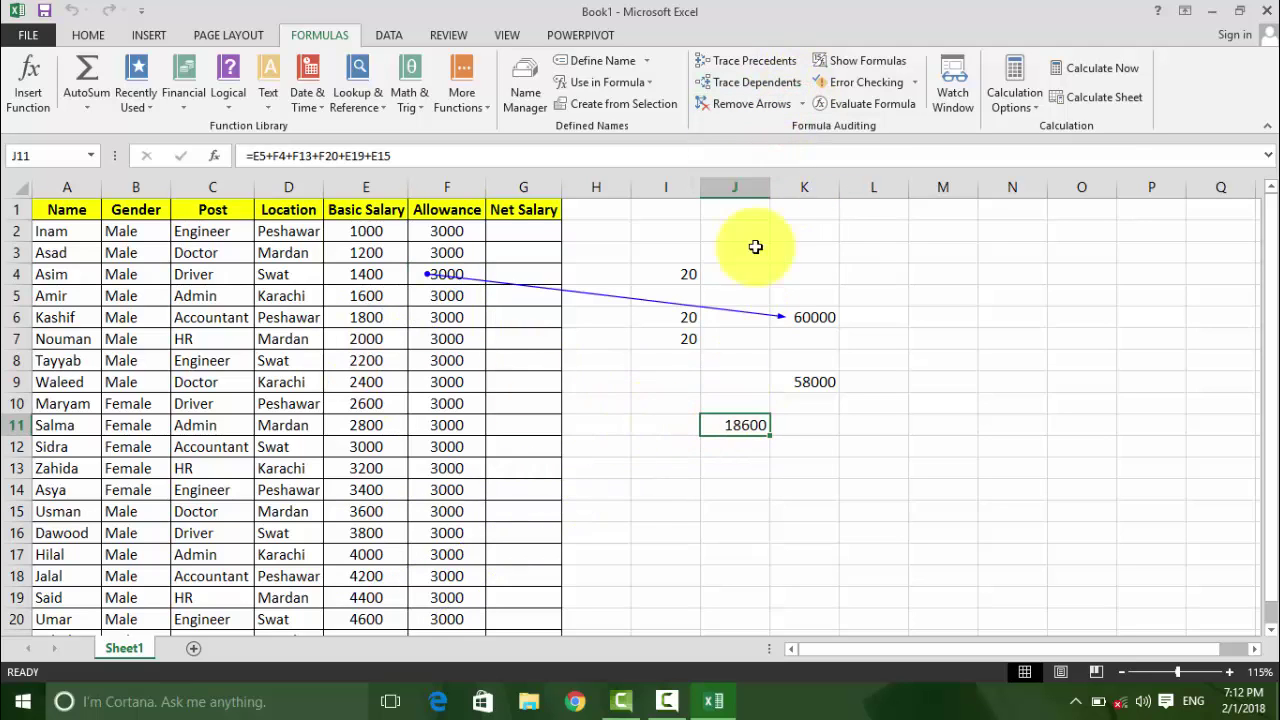
click(795, 310)
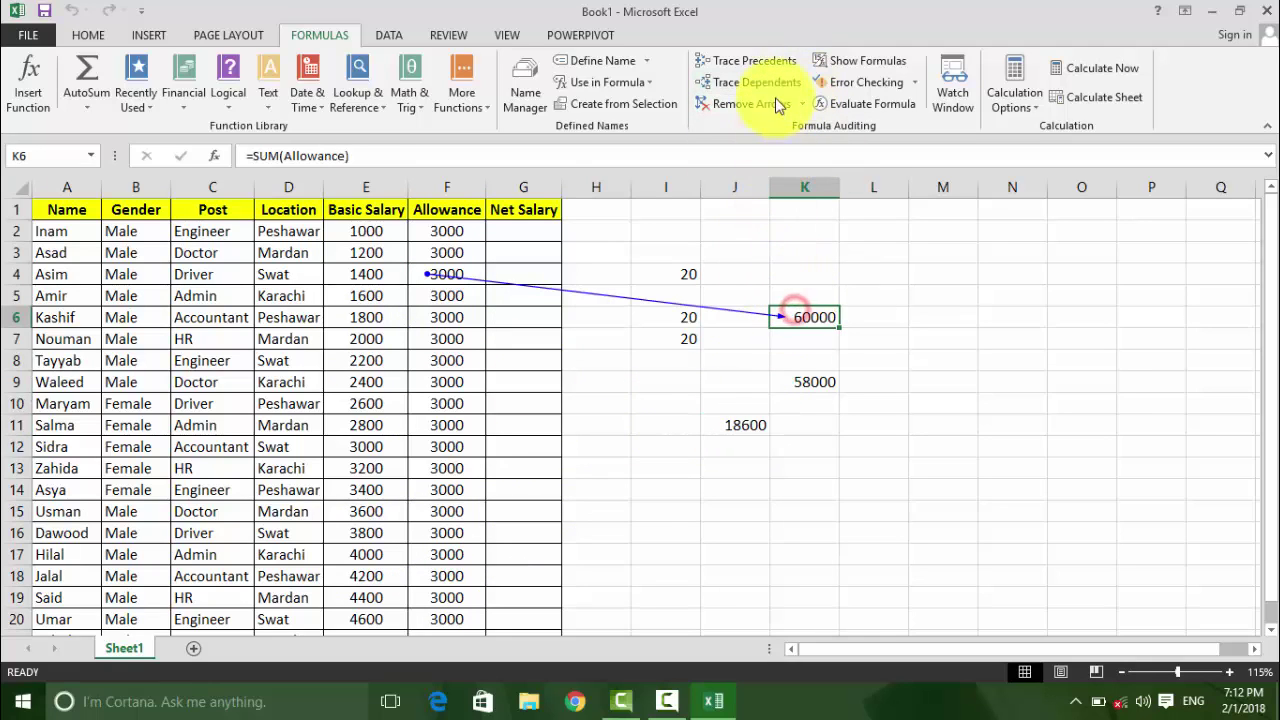
click(457, 273)
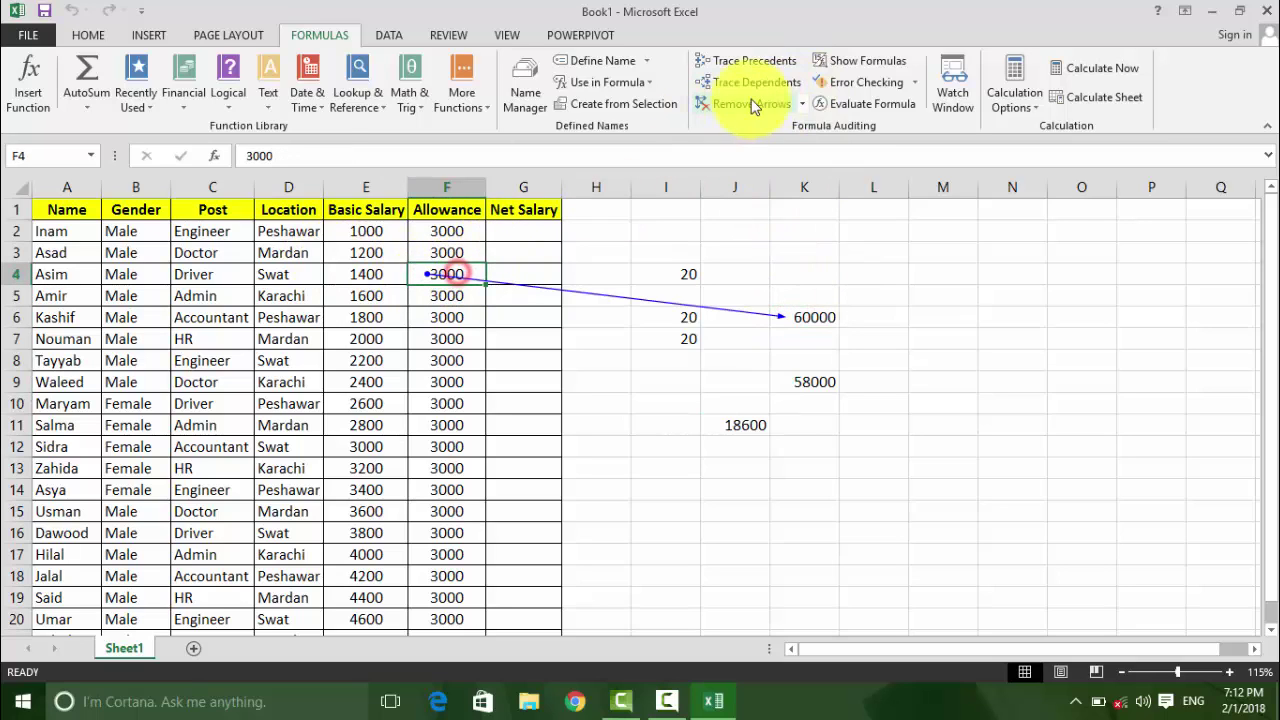
click(801, 104)
click(787, 176)
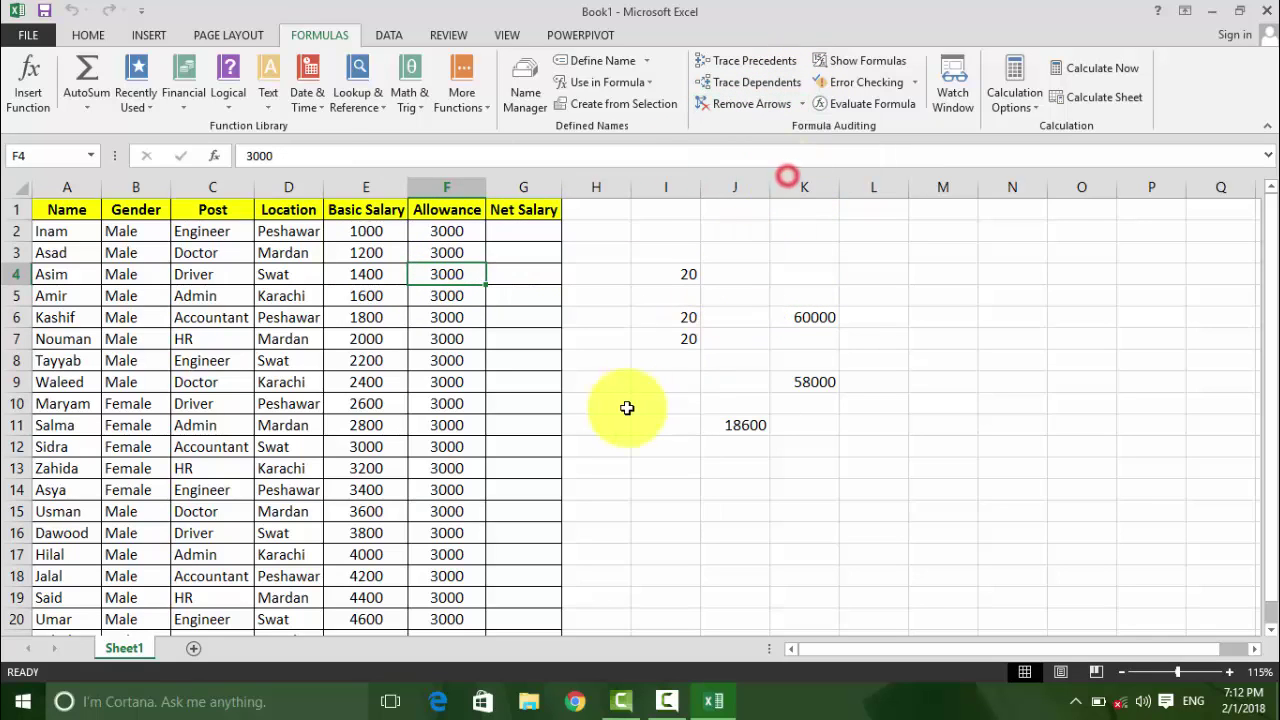
click(660, 341)
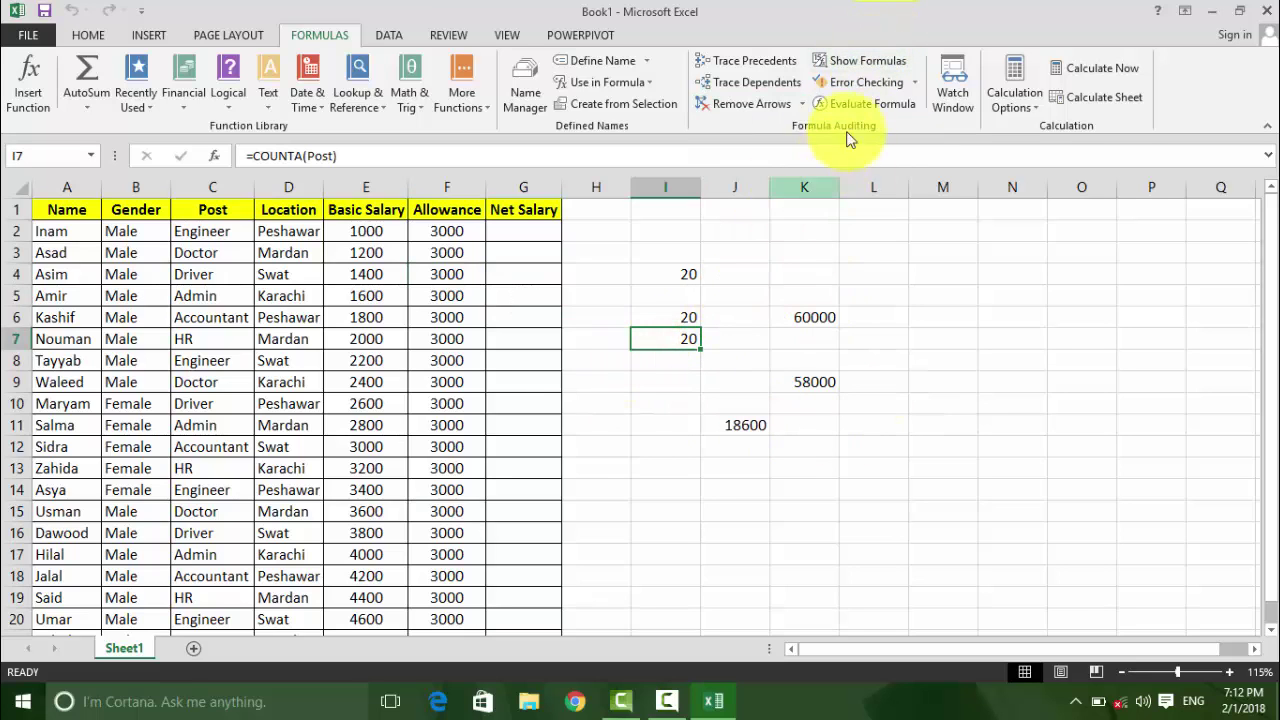
click(862, 62)
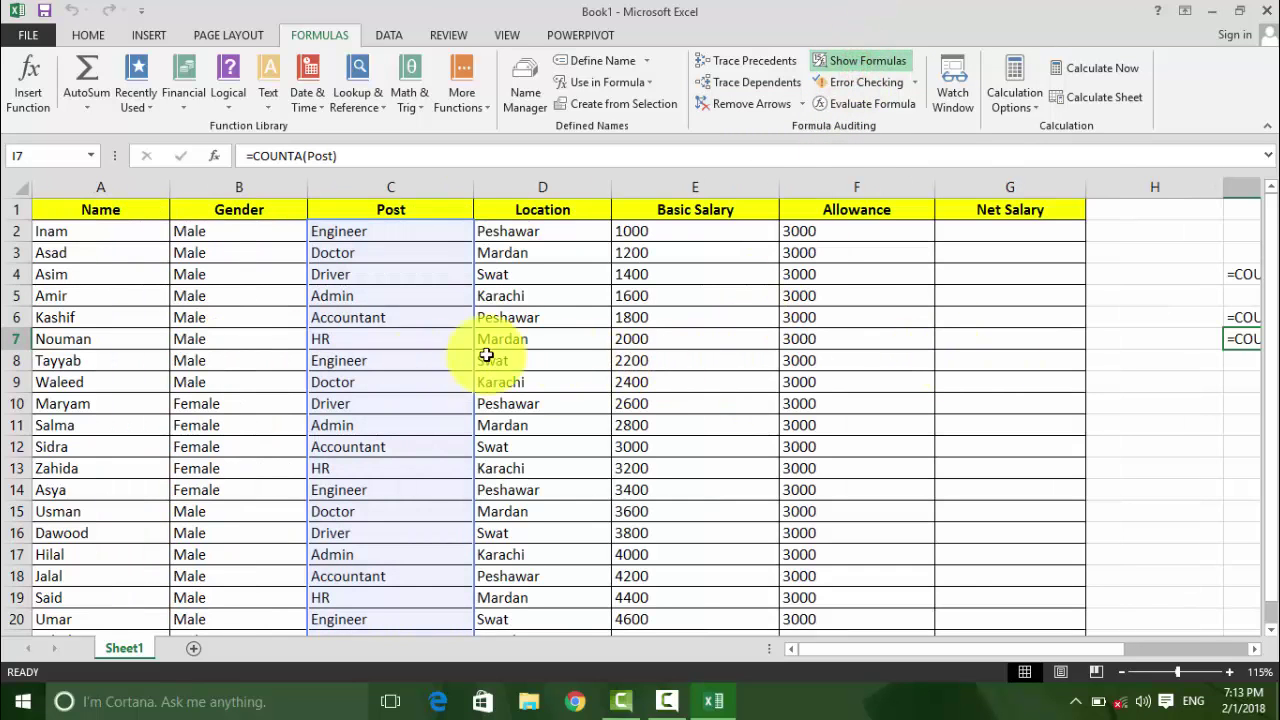
scroll(1079, 657, right, 3)
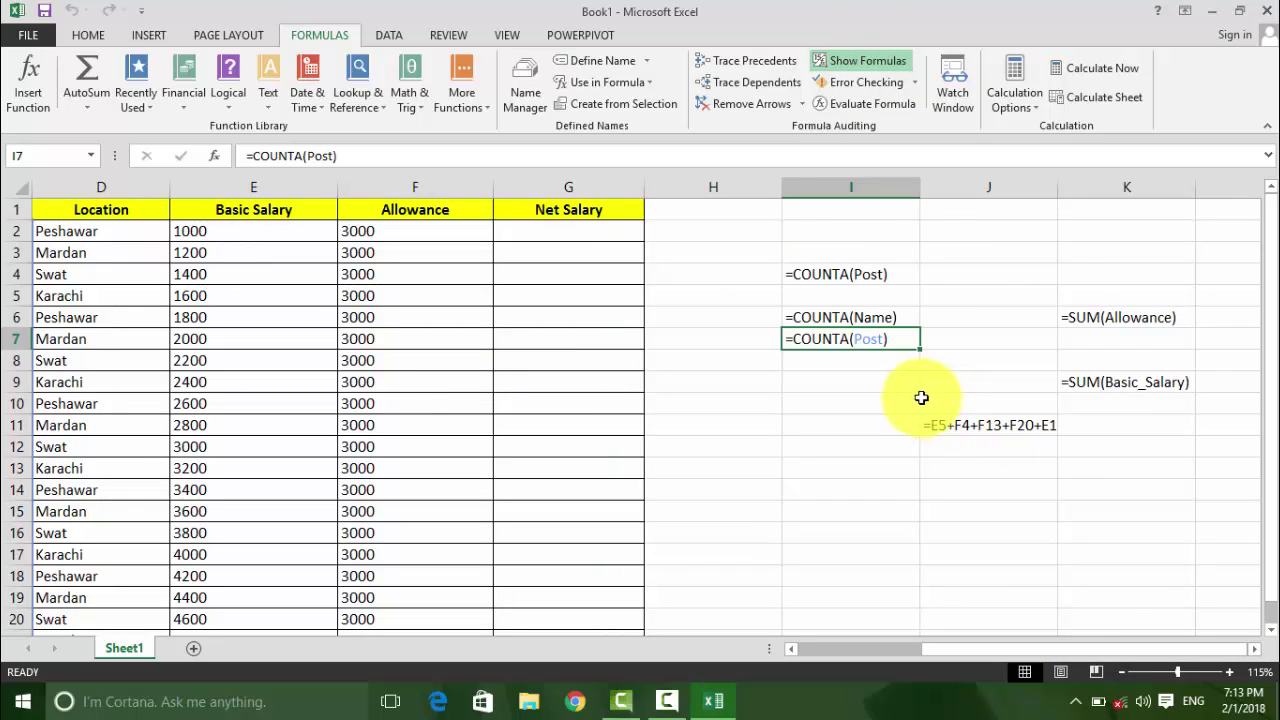
click(851, 66)
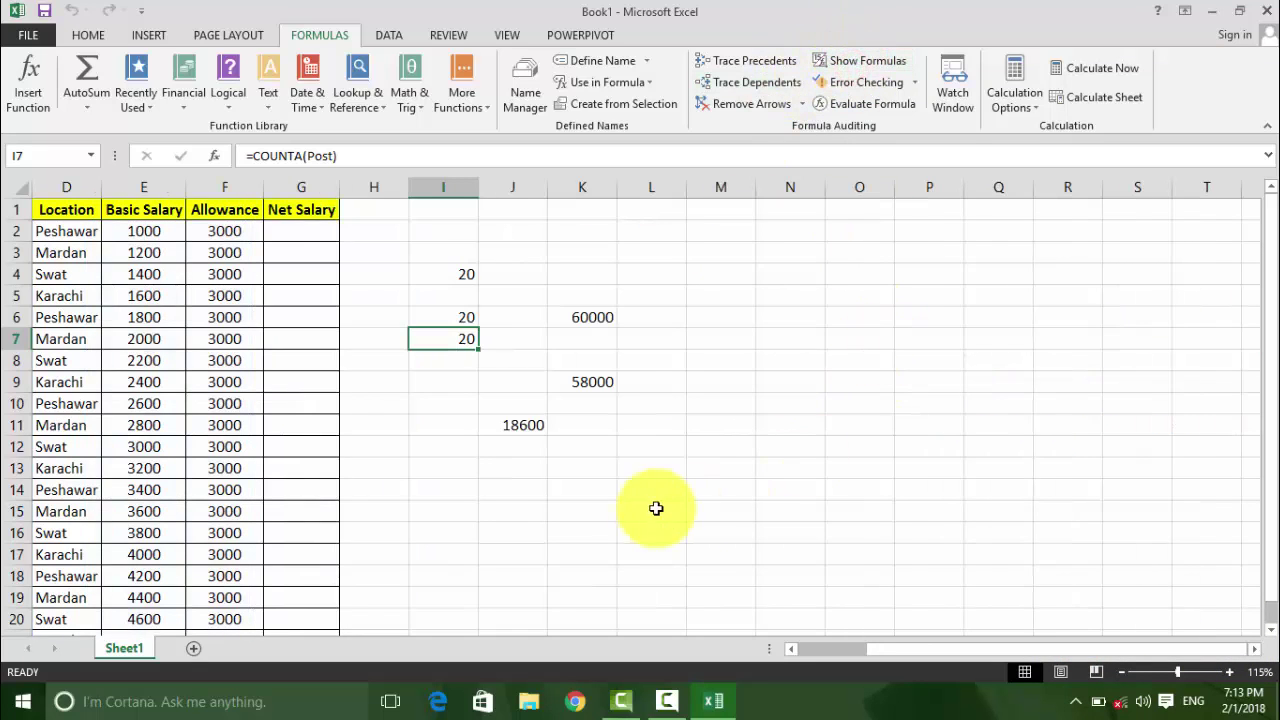
click(532, 384)
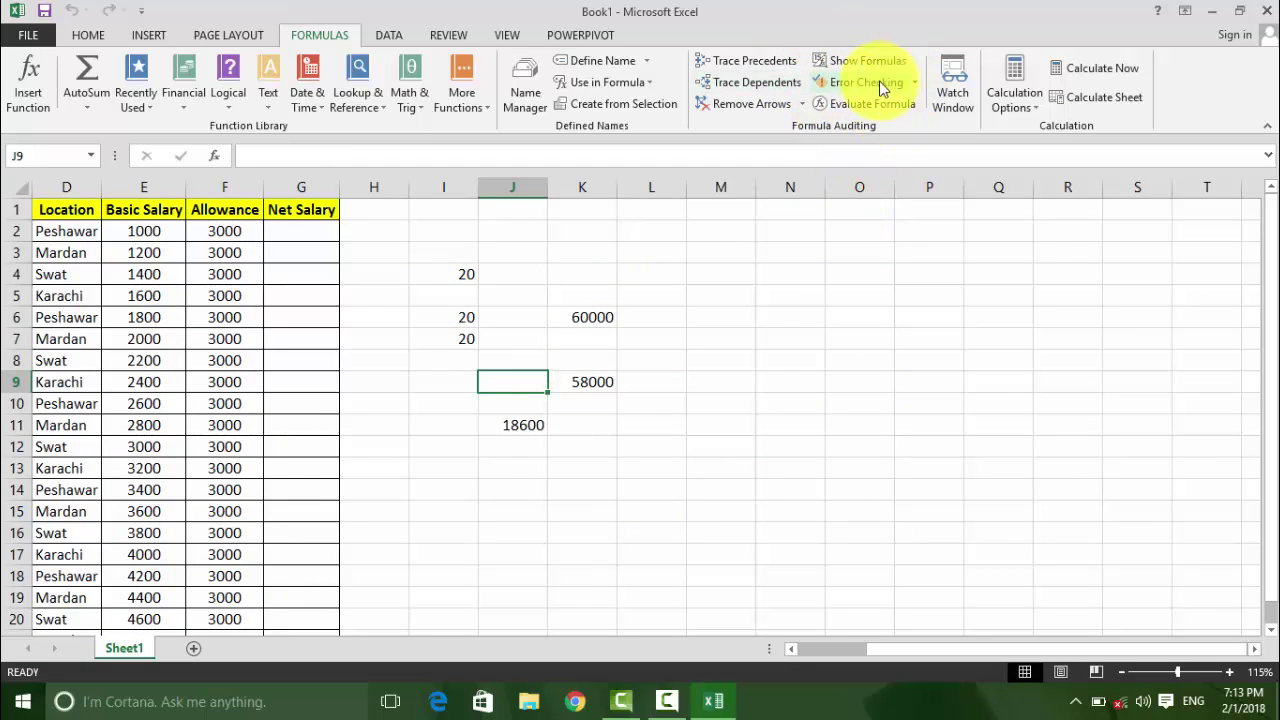
Step: Enter =D10+E10+F10 in J16, which produces a #VALUE! error
drag(968, 651, 890, 655)
click(914, 82)
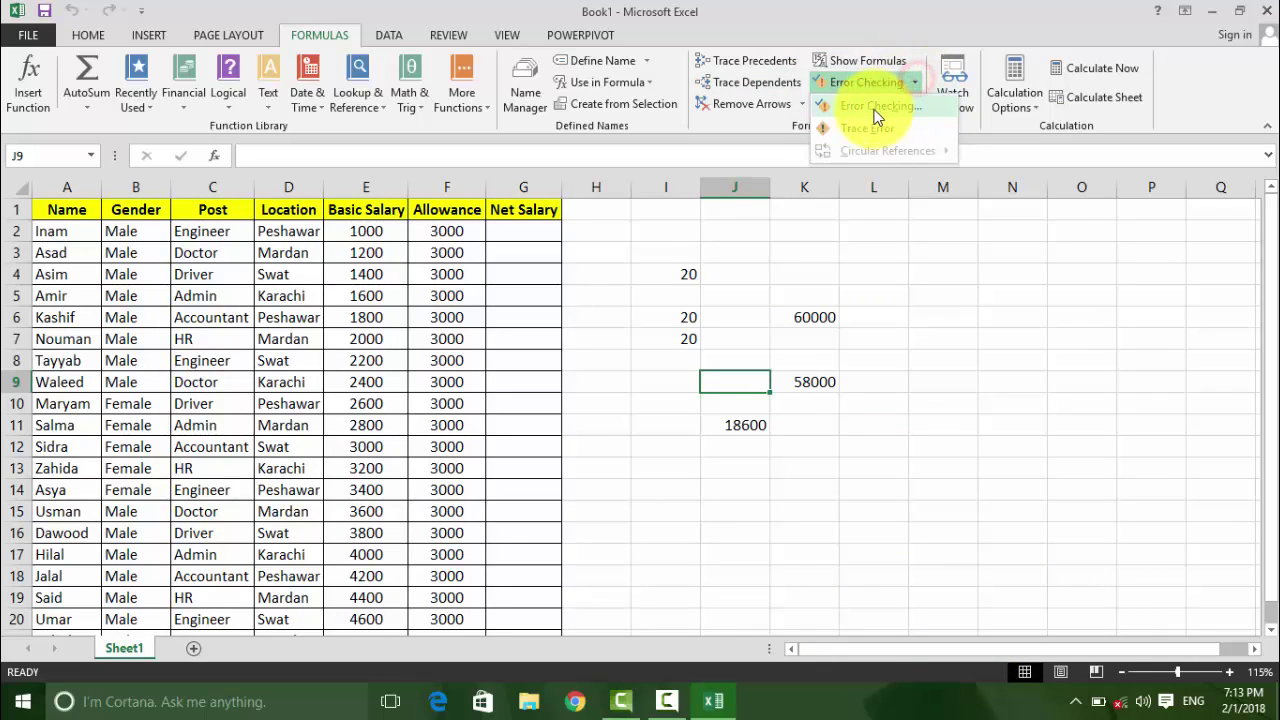
click(932, 377)
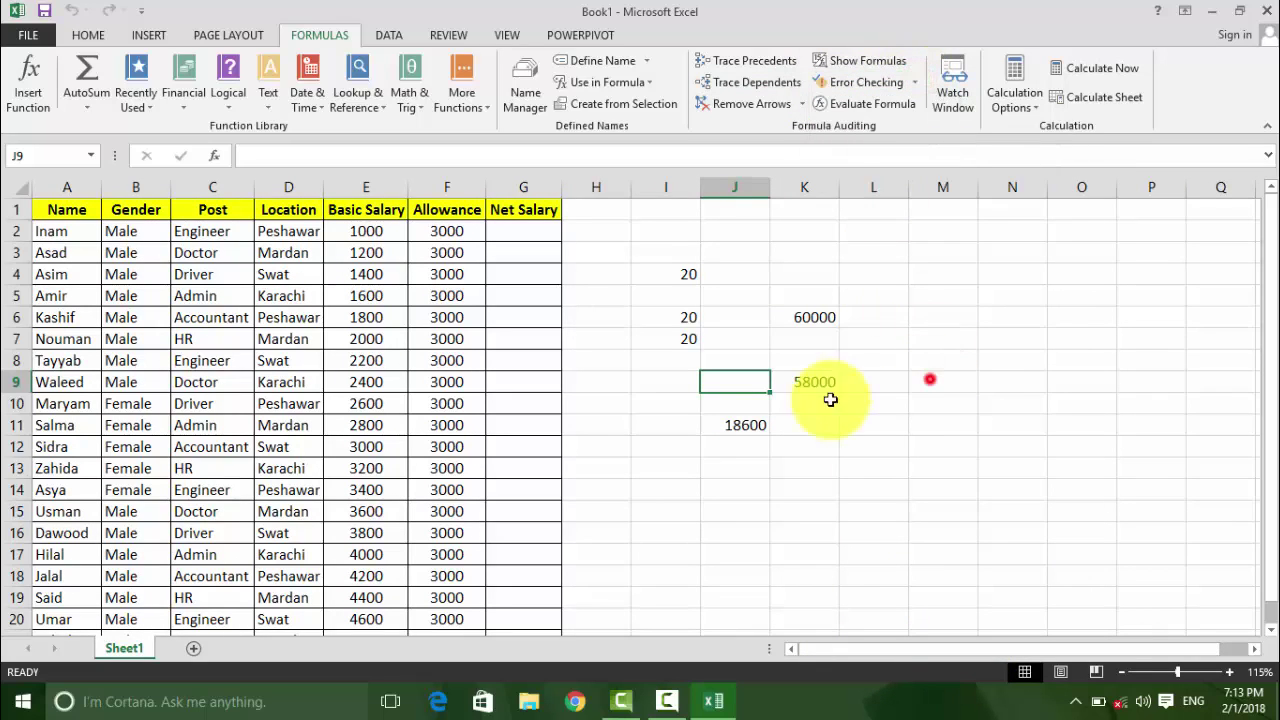
click(766, 530)
text(=)
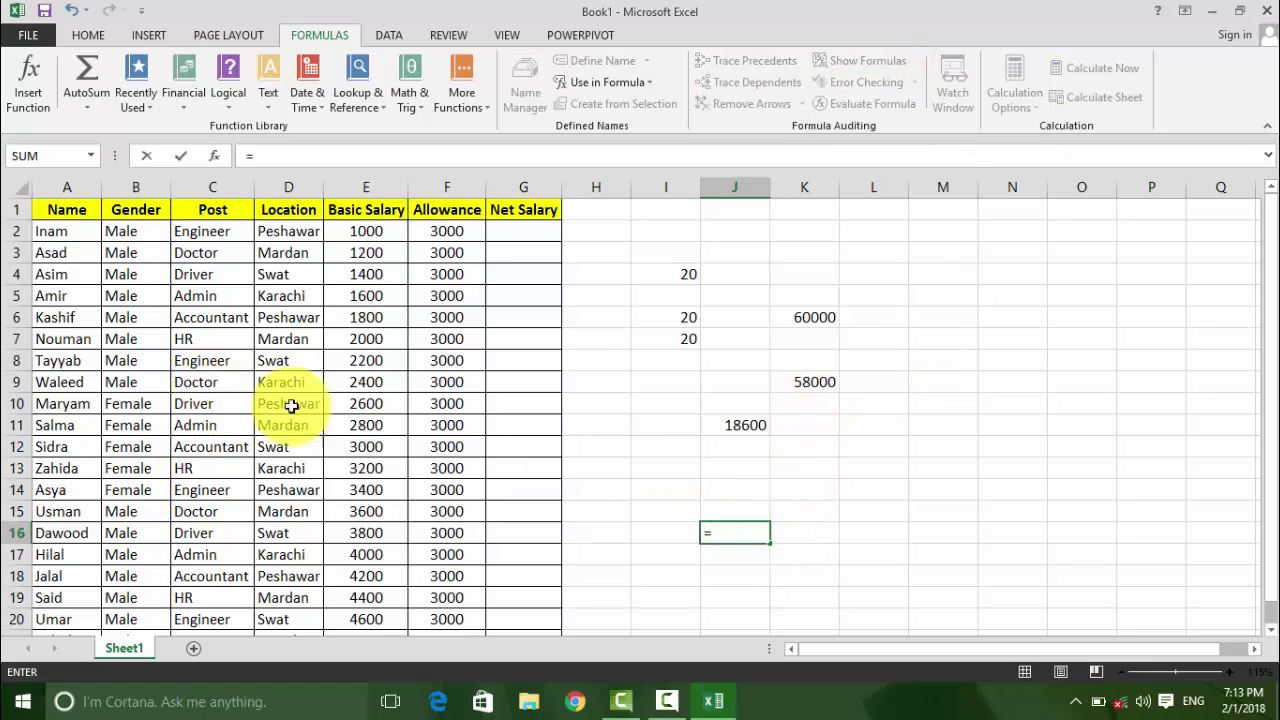
click(291, 399)
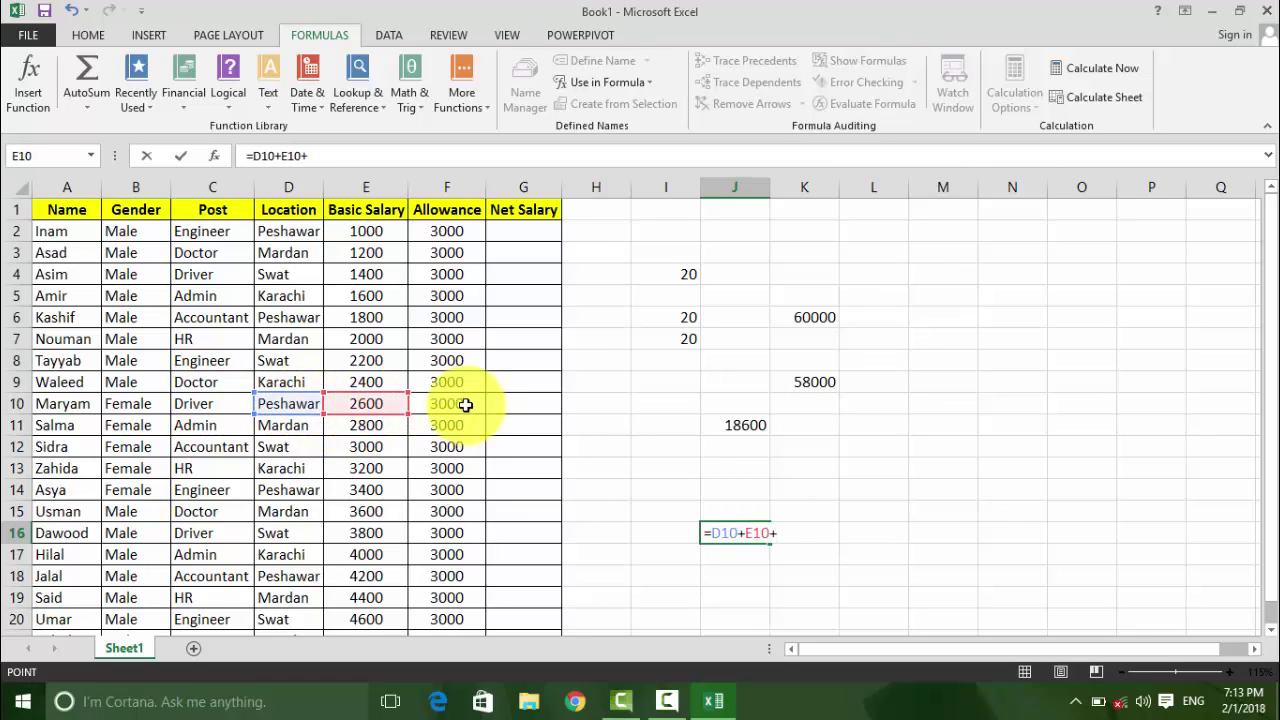
key(Return)
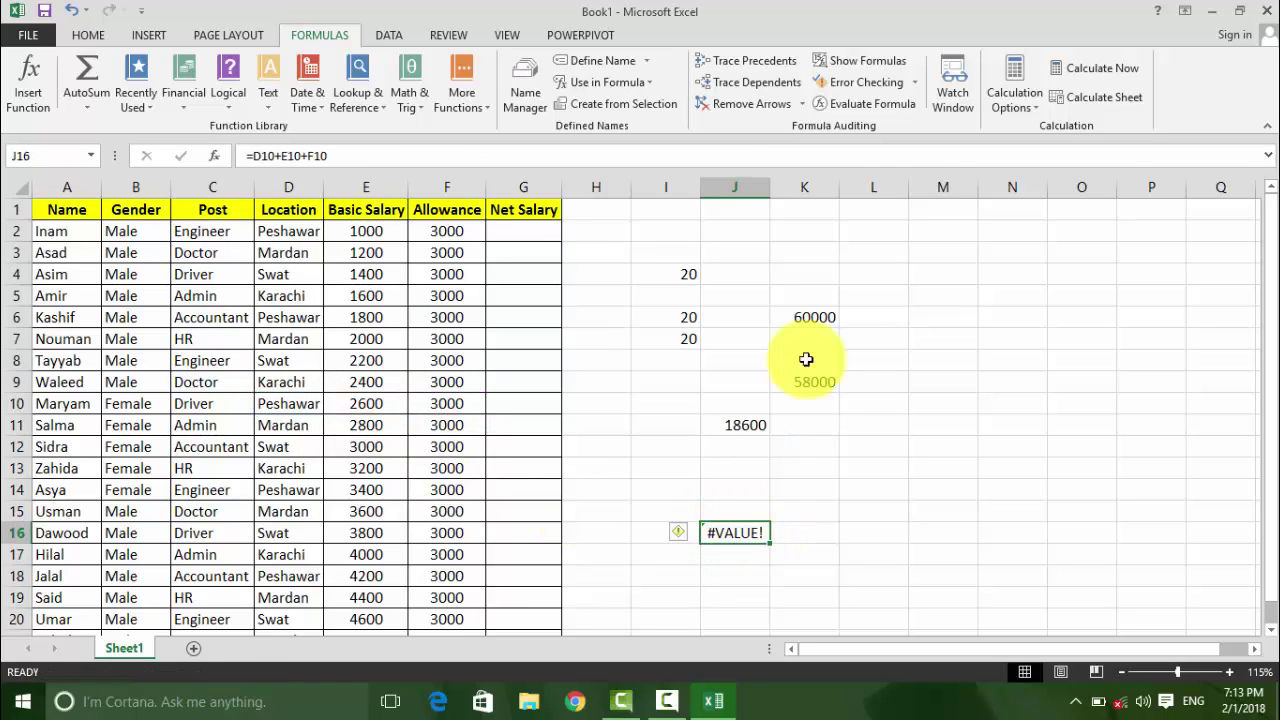
Step: Remove the trace arrows from the sheet
click(915, 82)
click(897, 139)
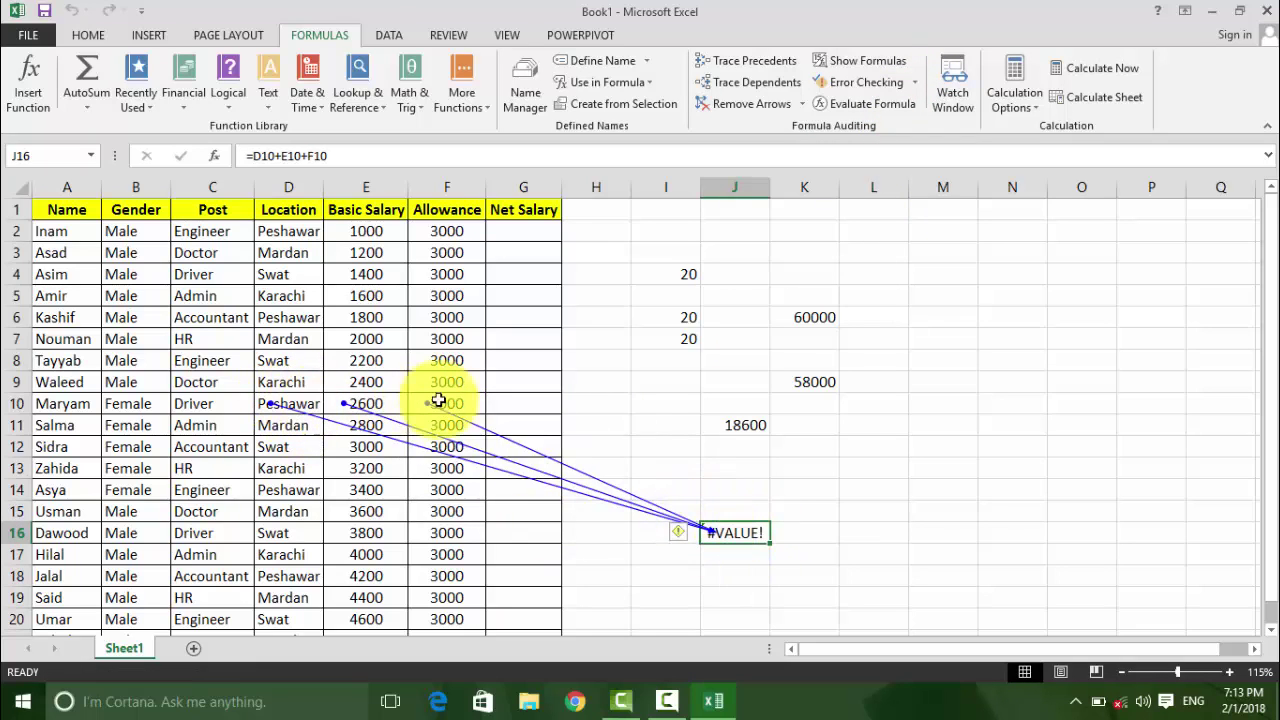
click(751, 104)
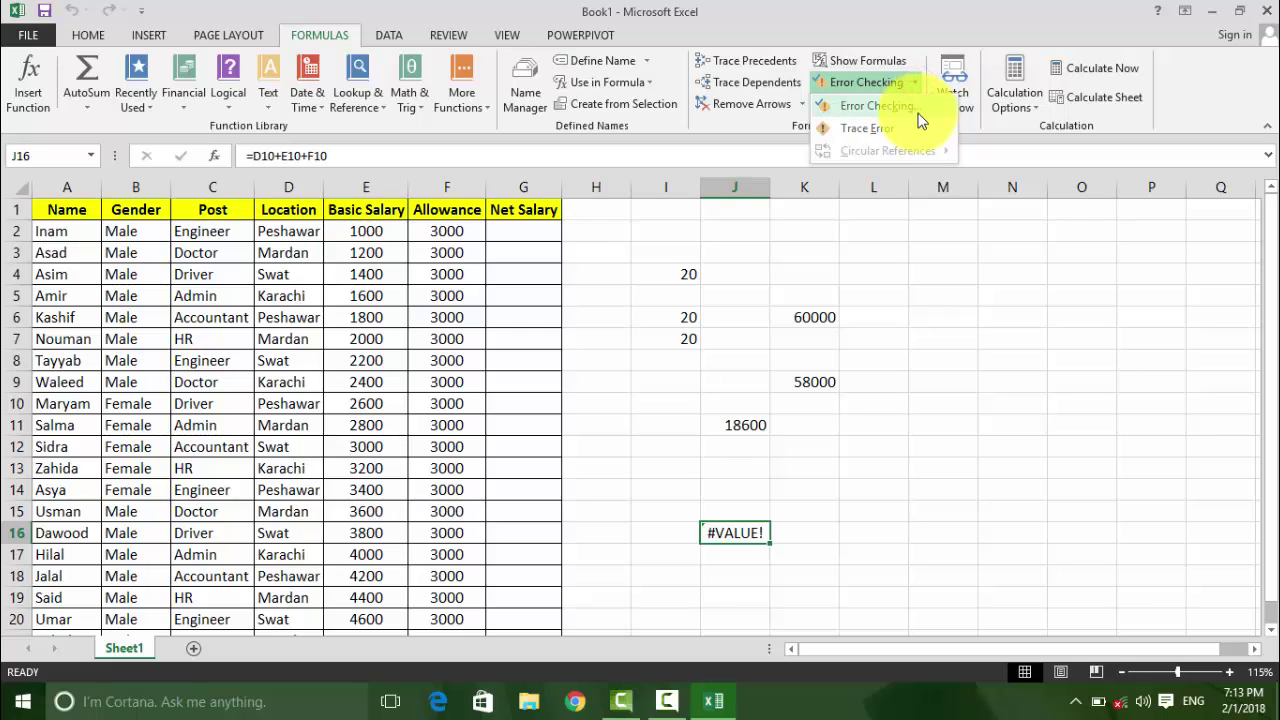
Step: Run Error Checking, read the help on the #VALUE! error, and show J16's calculation steps
click(886, 110)
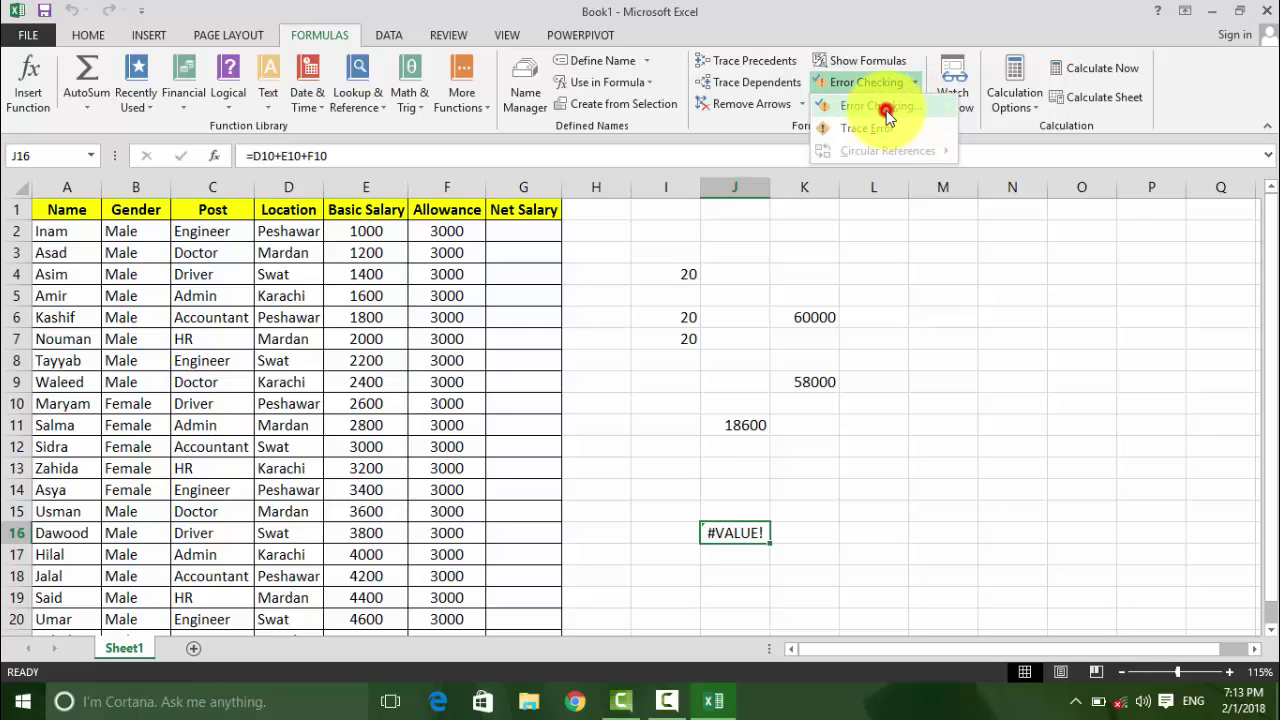
drag(701, 220, 748, 183)
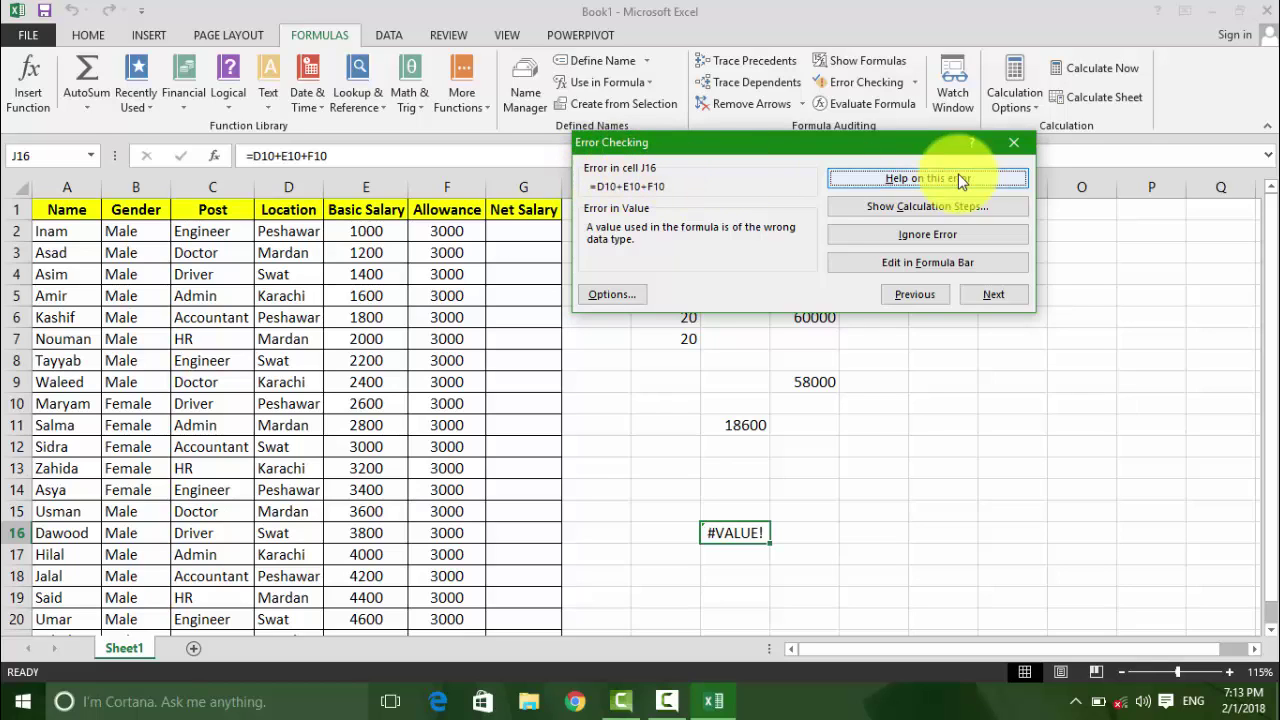
click(898, 180)
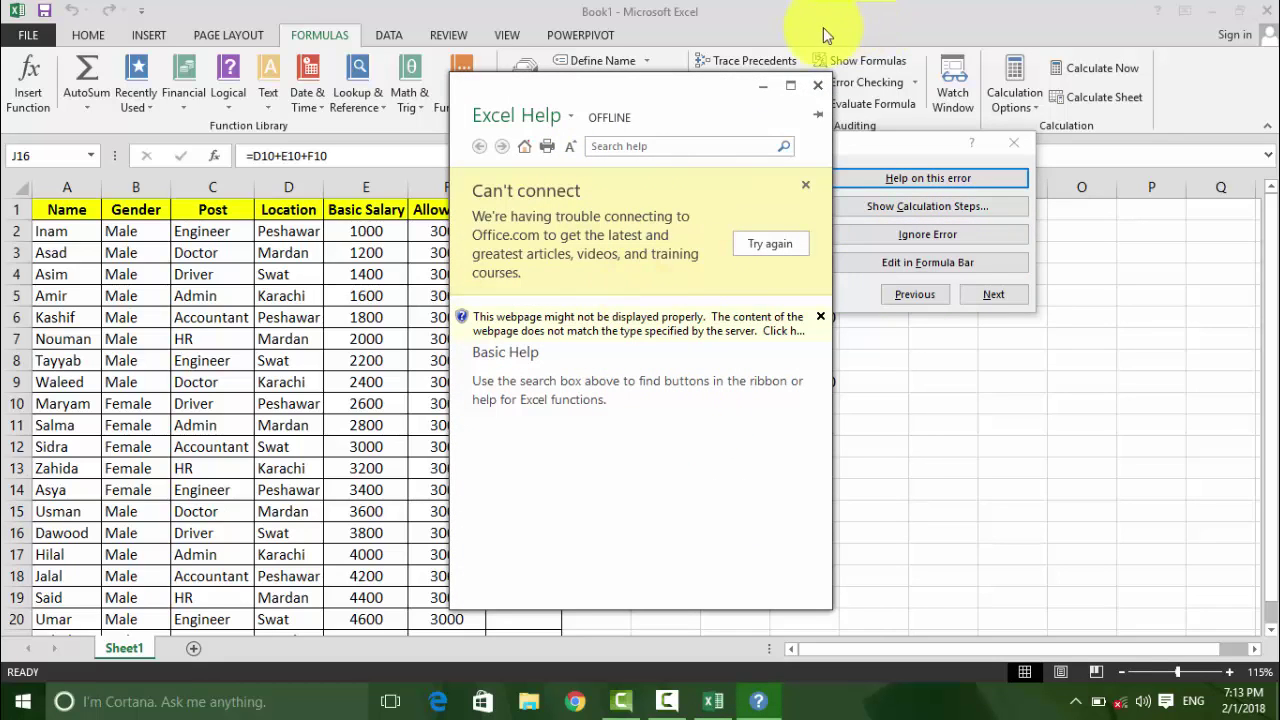
click(819, 86)
click(909, 208)
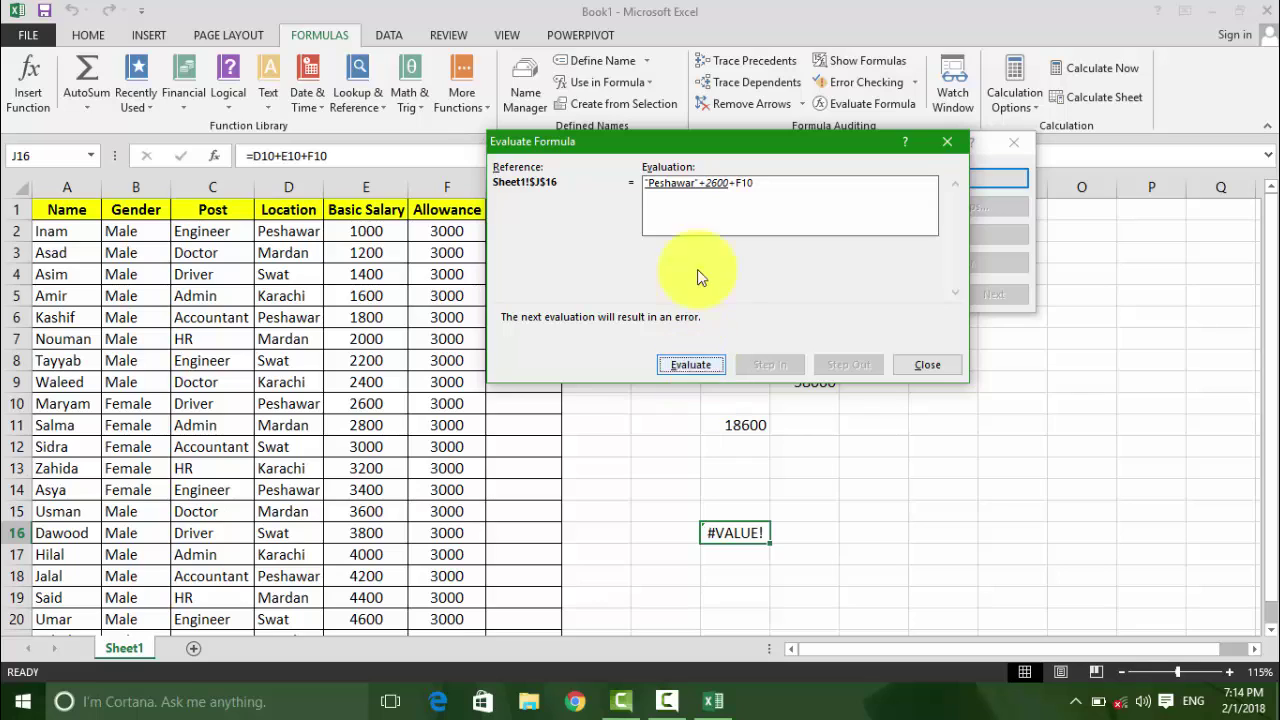
Step: Evaluate J16 stepwise to #VALUE!, restart to see "Peshawar" and 2600, then close Evaluate Formula
click(699, 364)
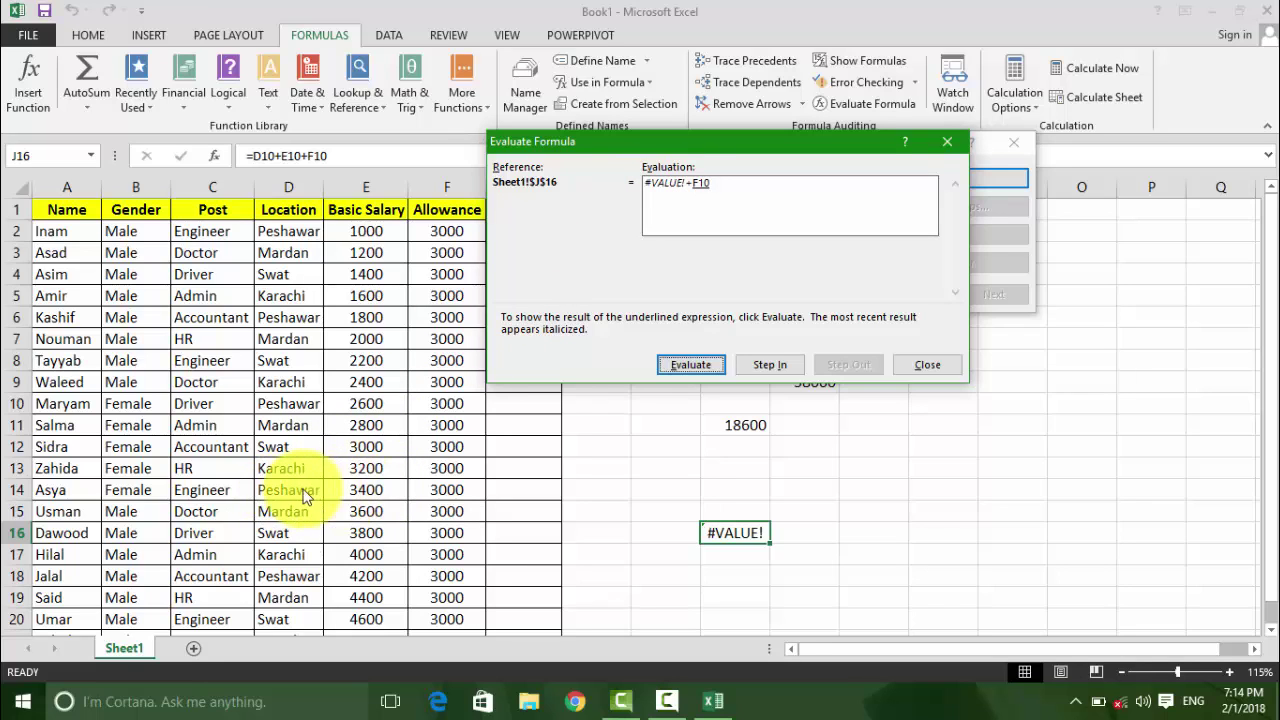
click(689, 364)
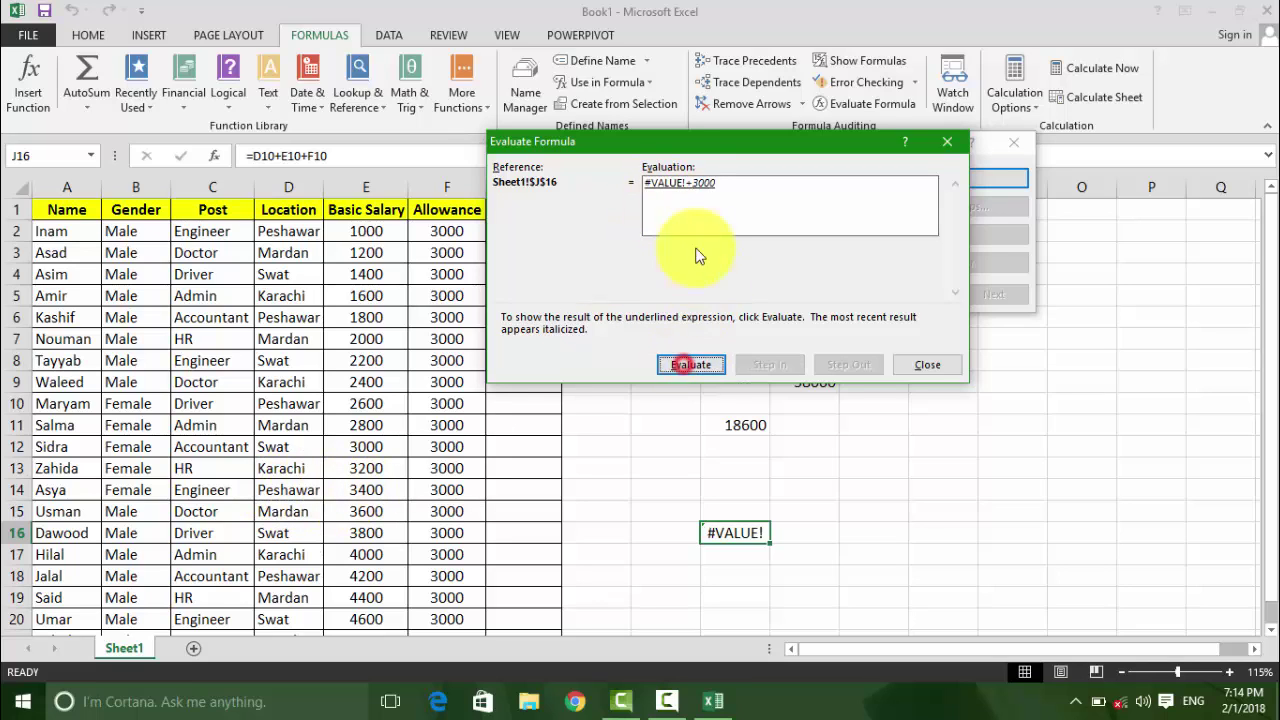
click(690, 364)
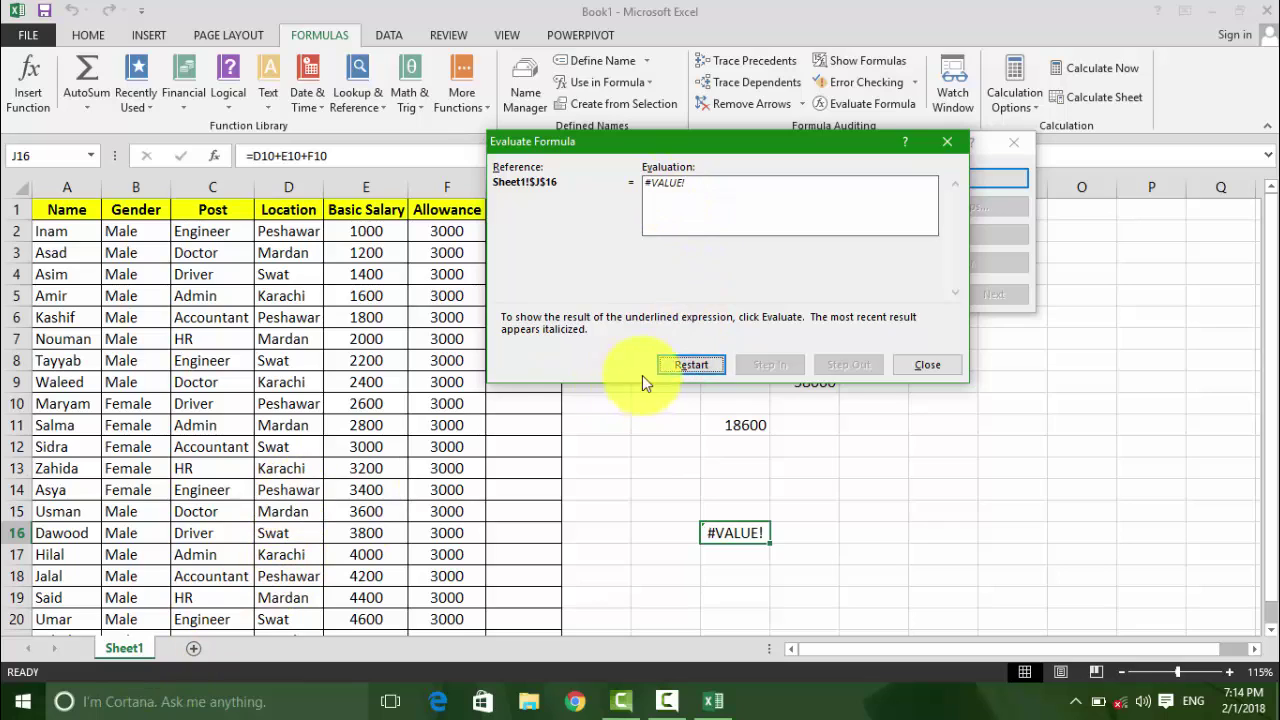
click(668, 366)
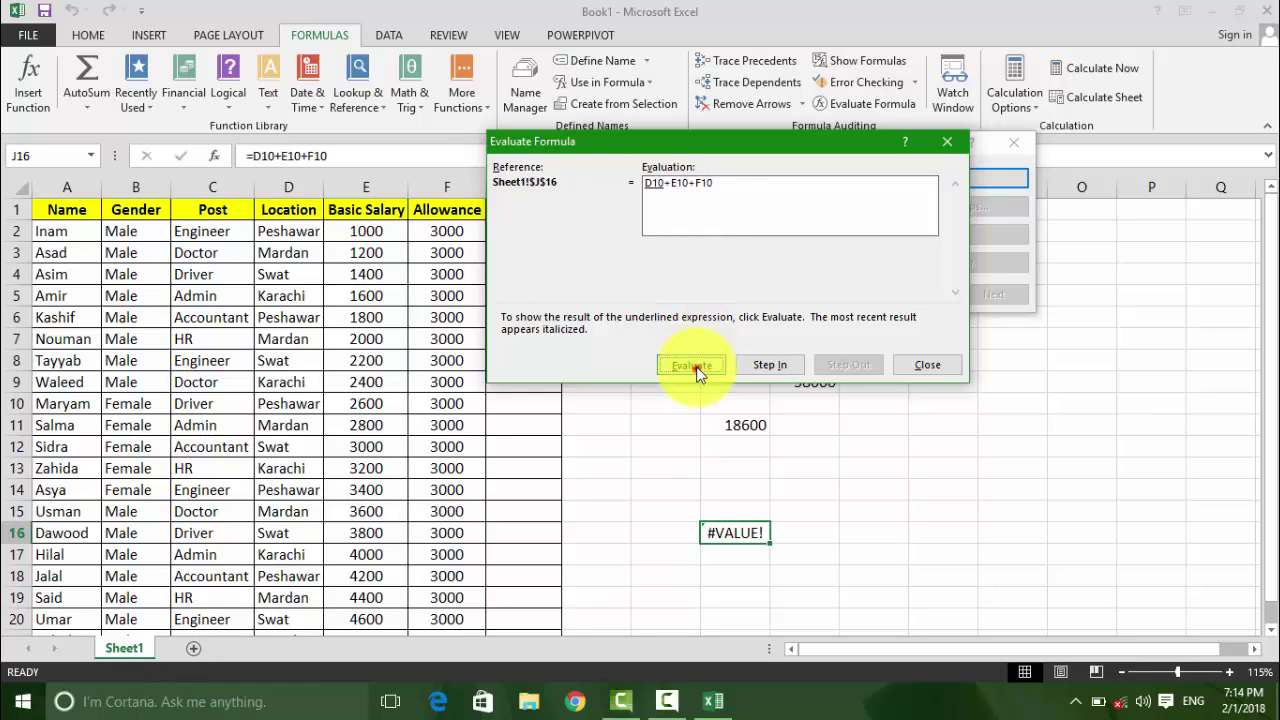
click(694, 366)
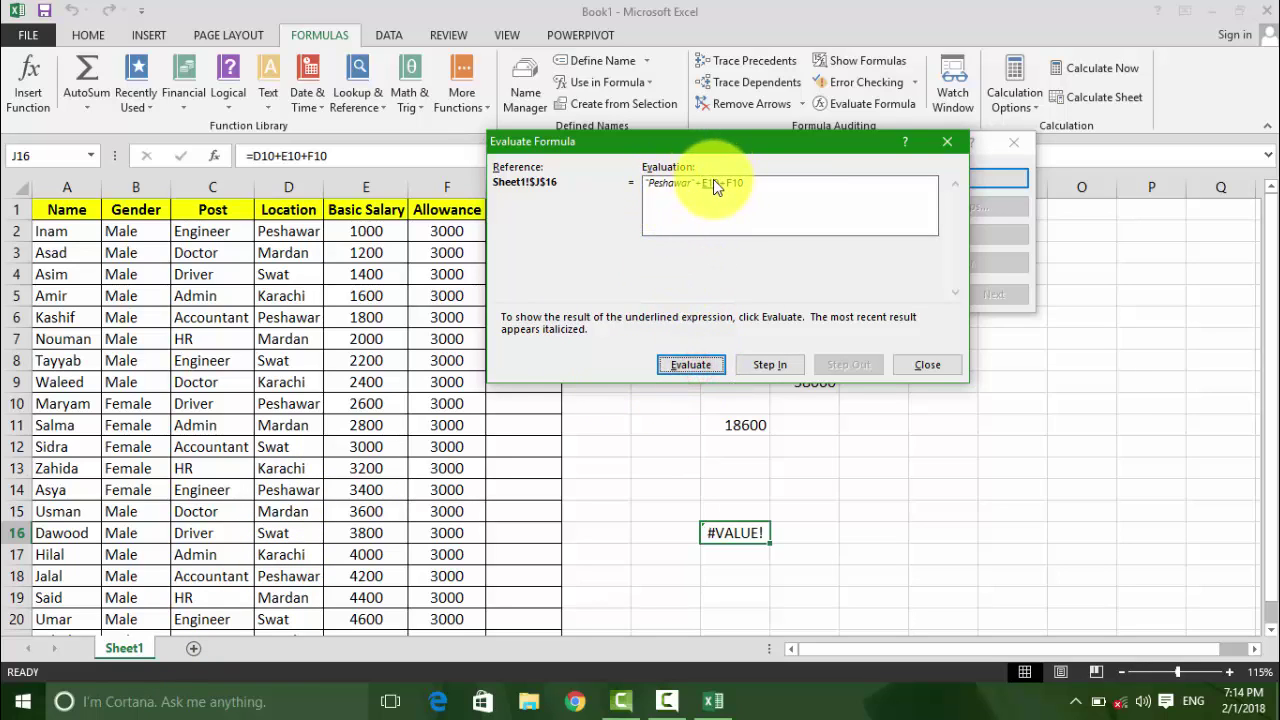
click(697, 366)
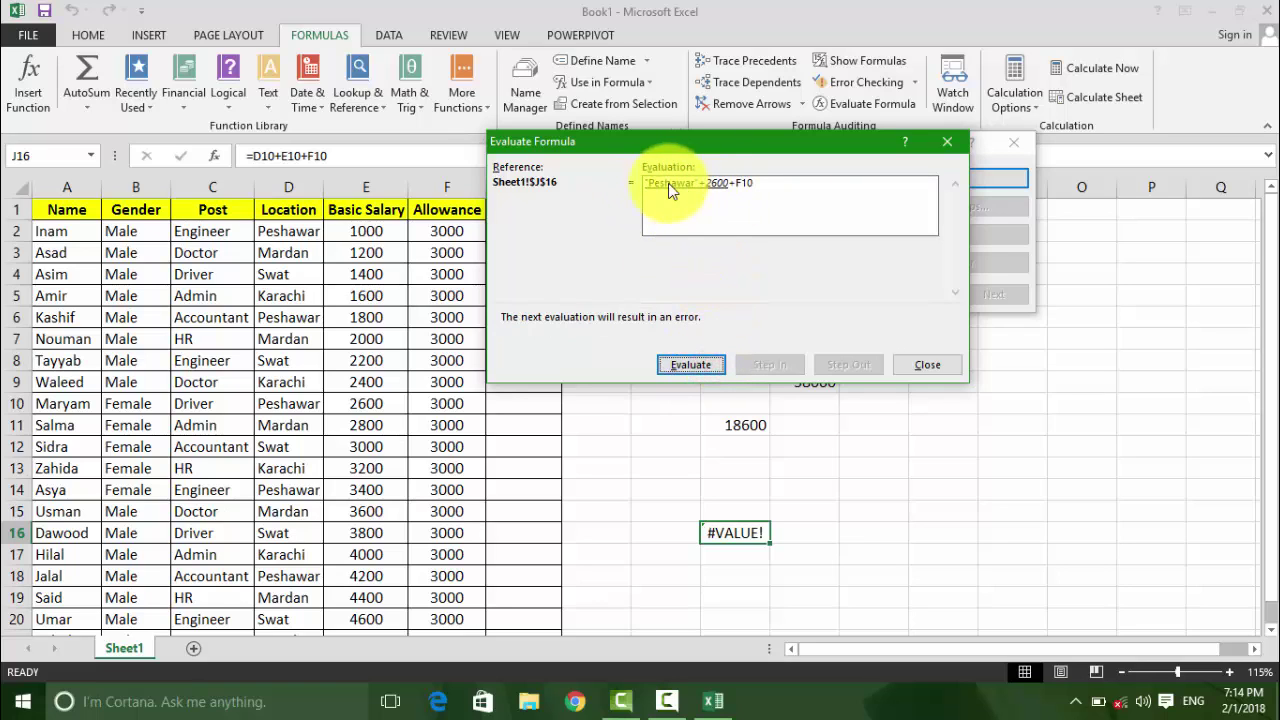
click(932, 365)
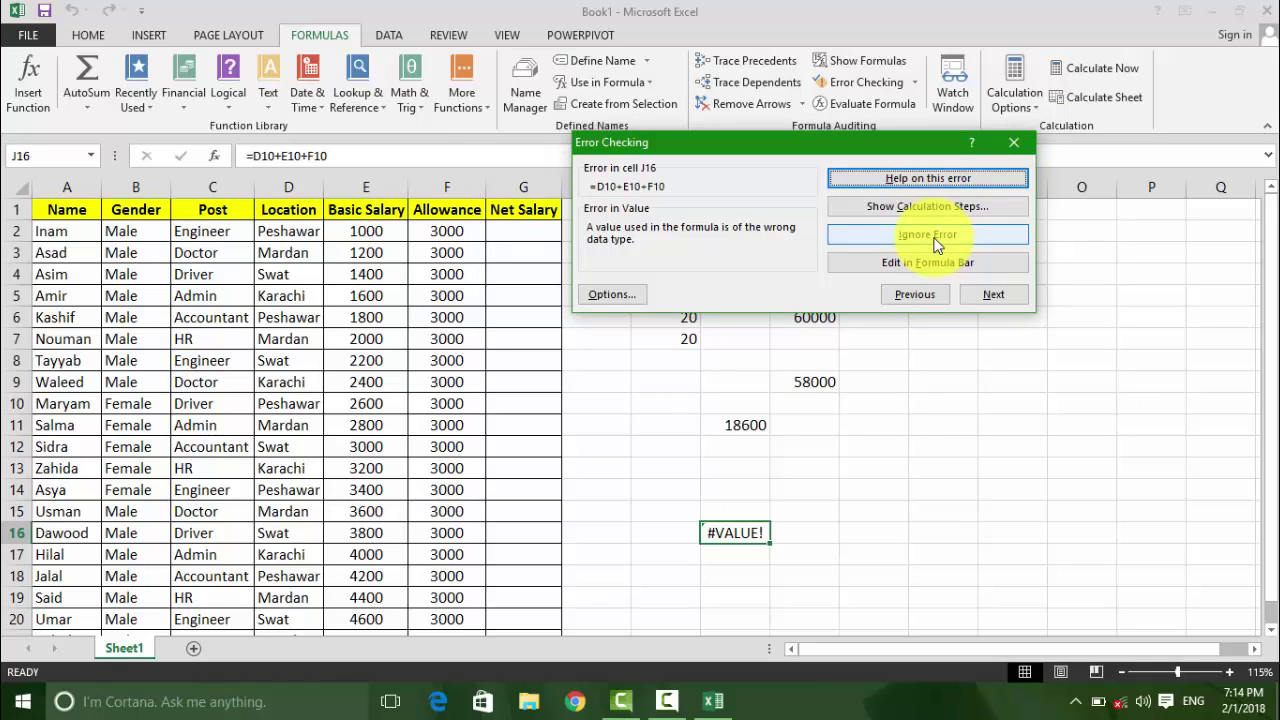
Step: Open J16's formula for editing, resume and finish the error check, and re-commit J16 unchanged
click(915, 262)
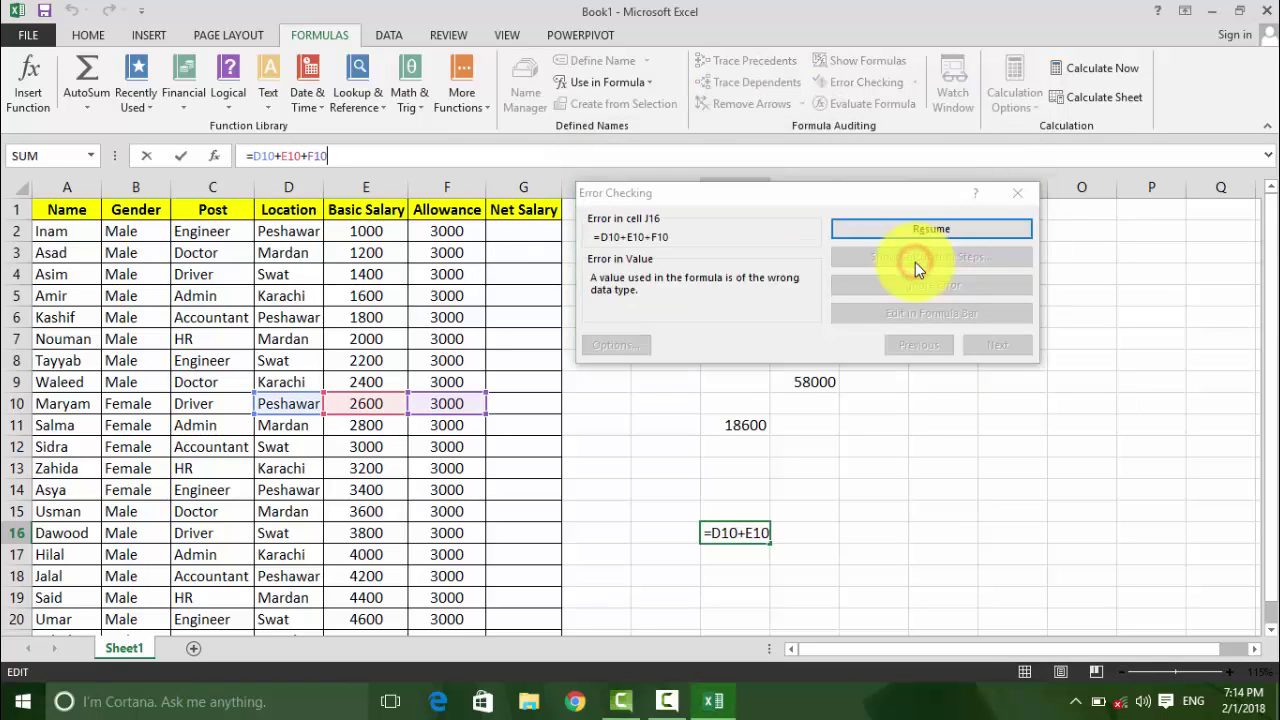
click(320, 156)
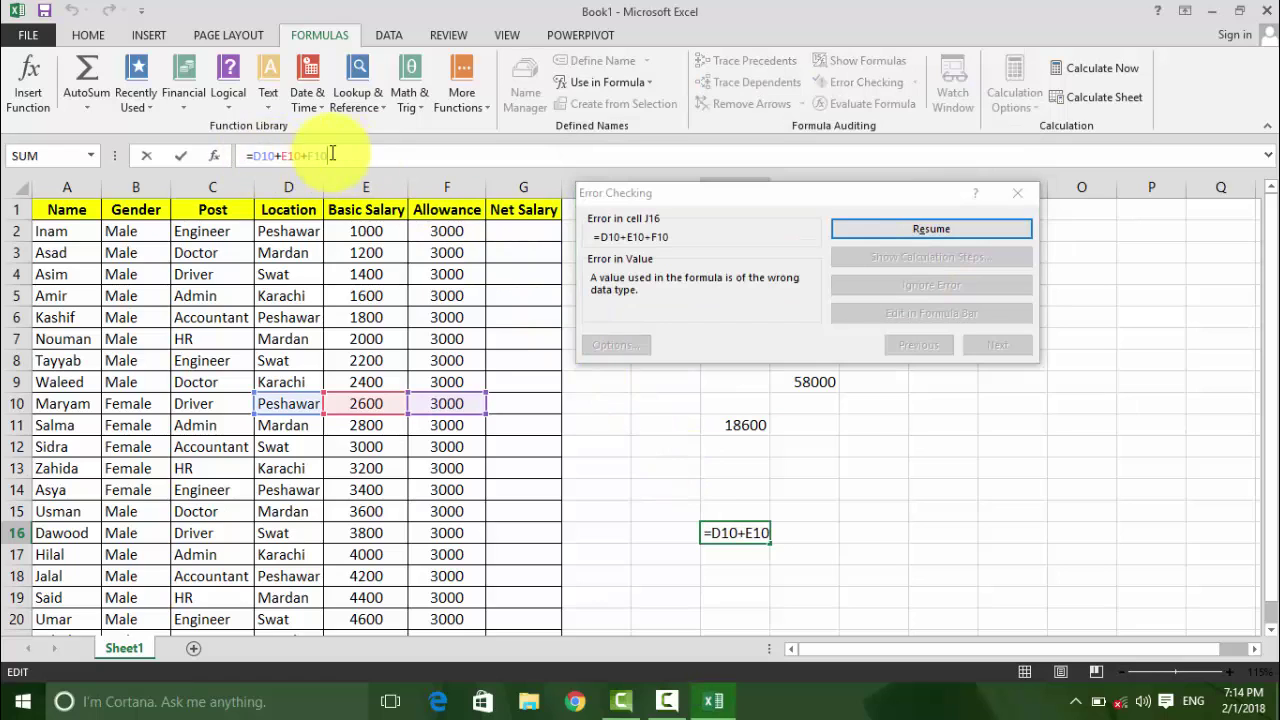
click(890, 229)
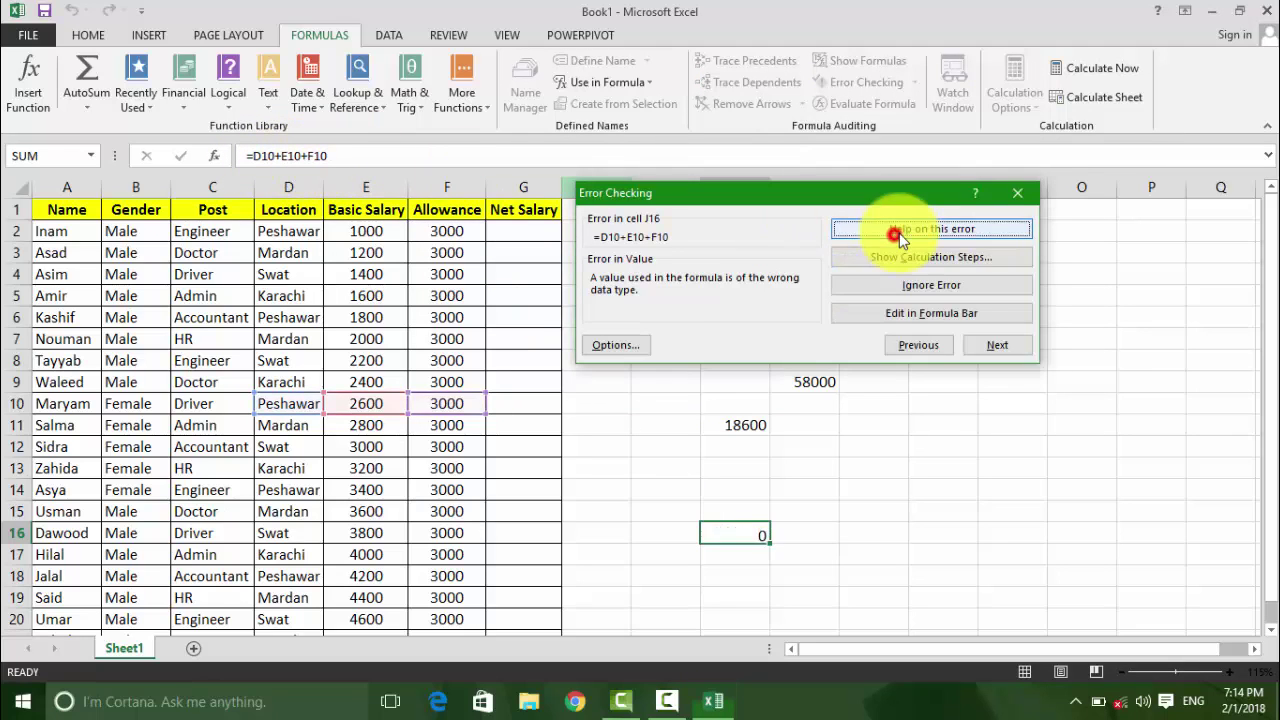
click(919, 348)
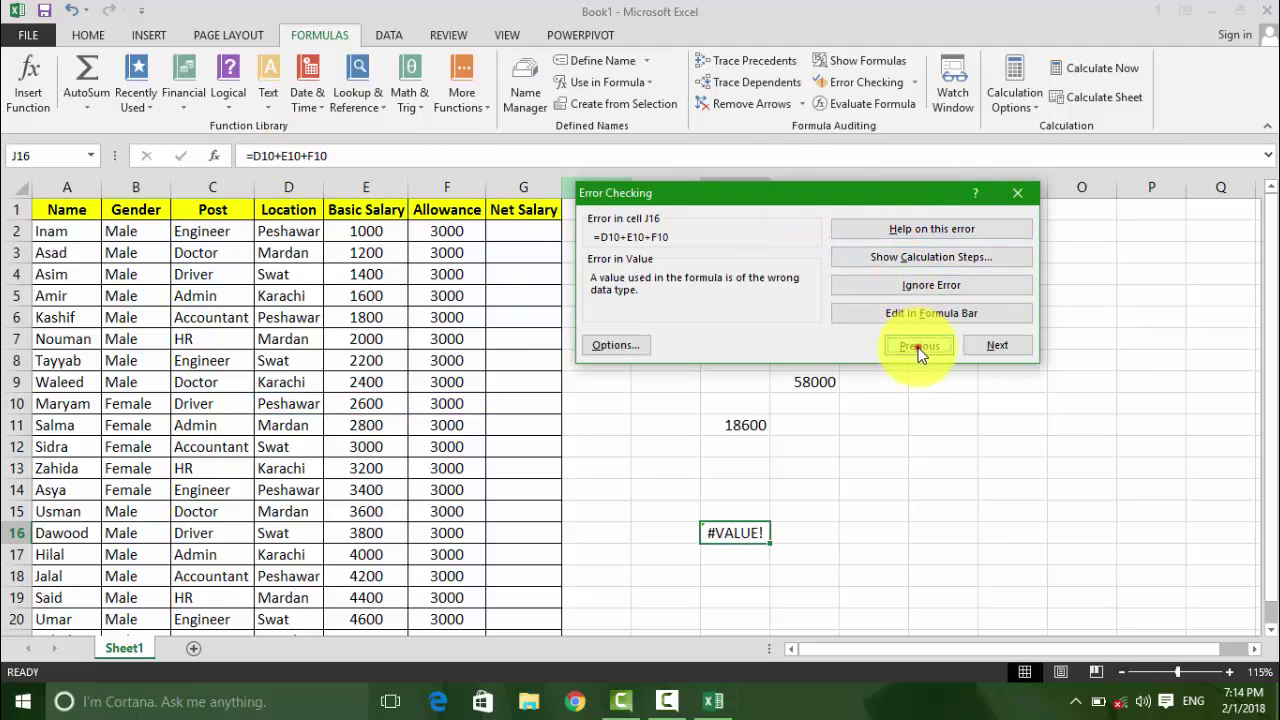
click(736, 397)
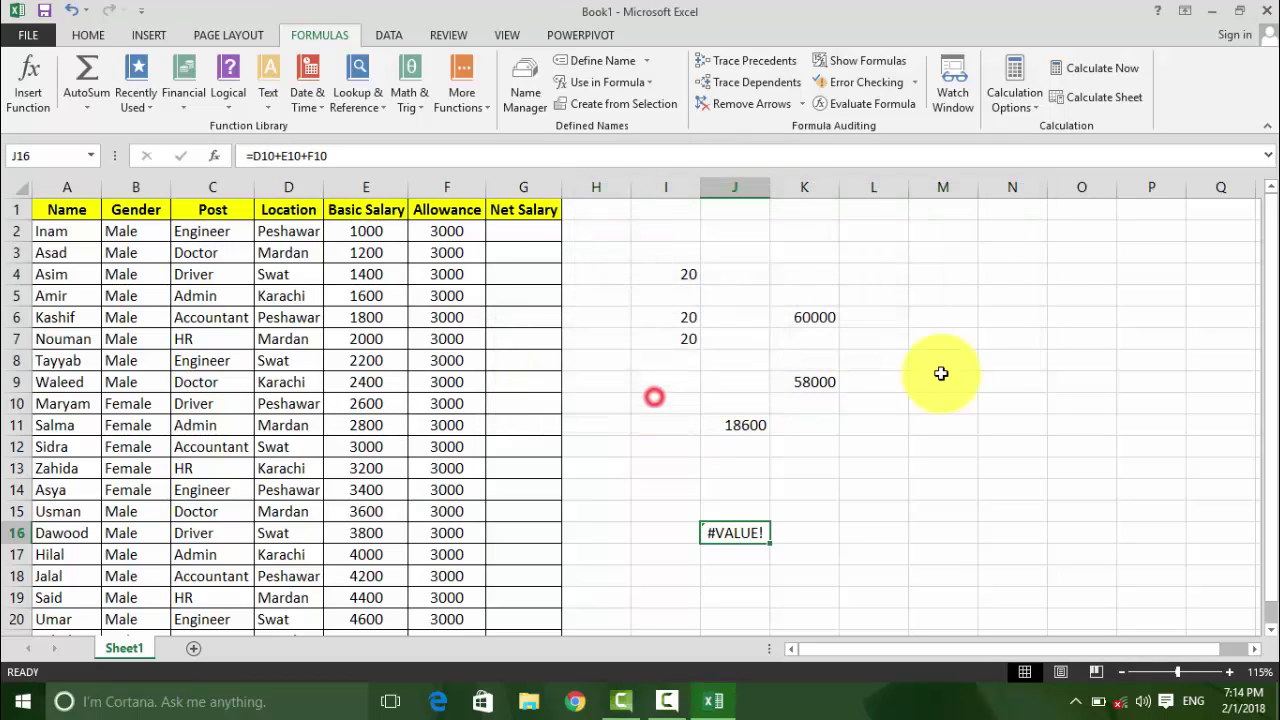
double_click(726, 534)
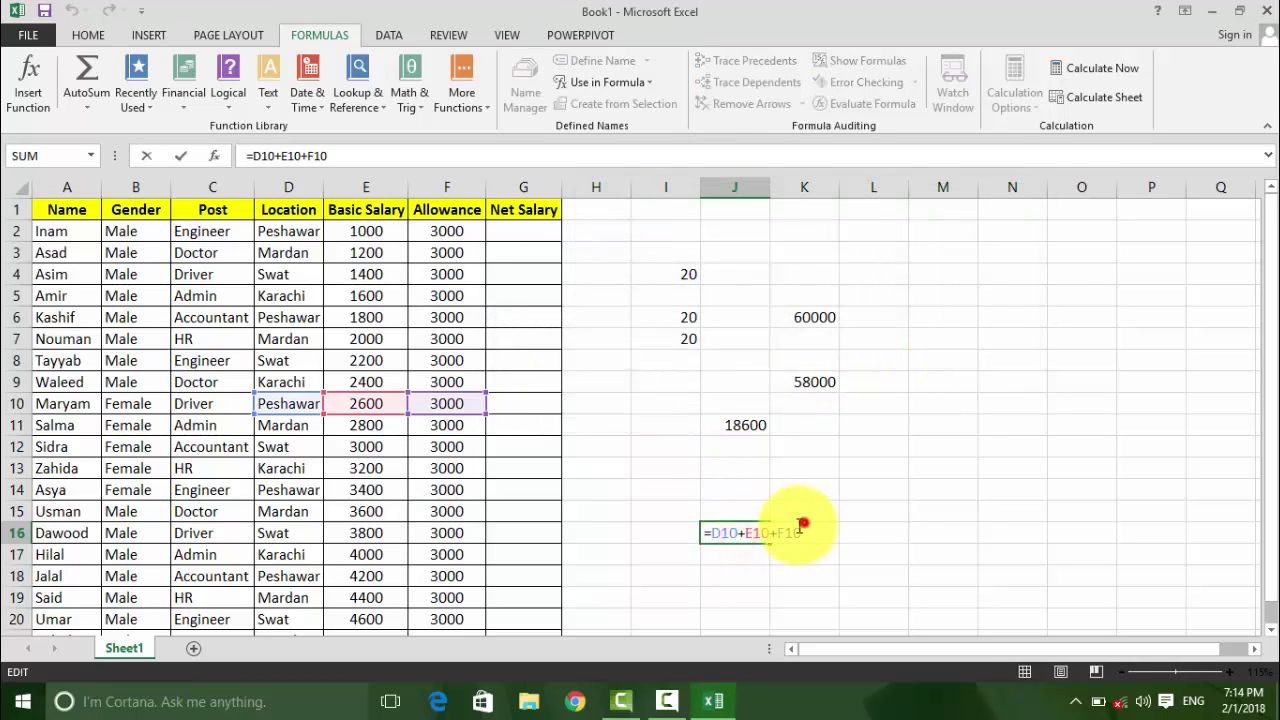
click(815, 559)
click(734, 533)
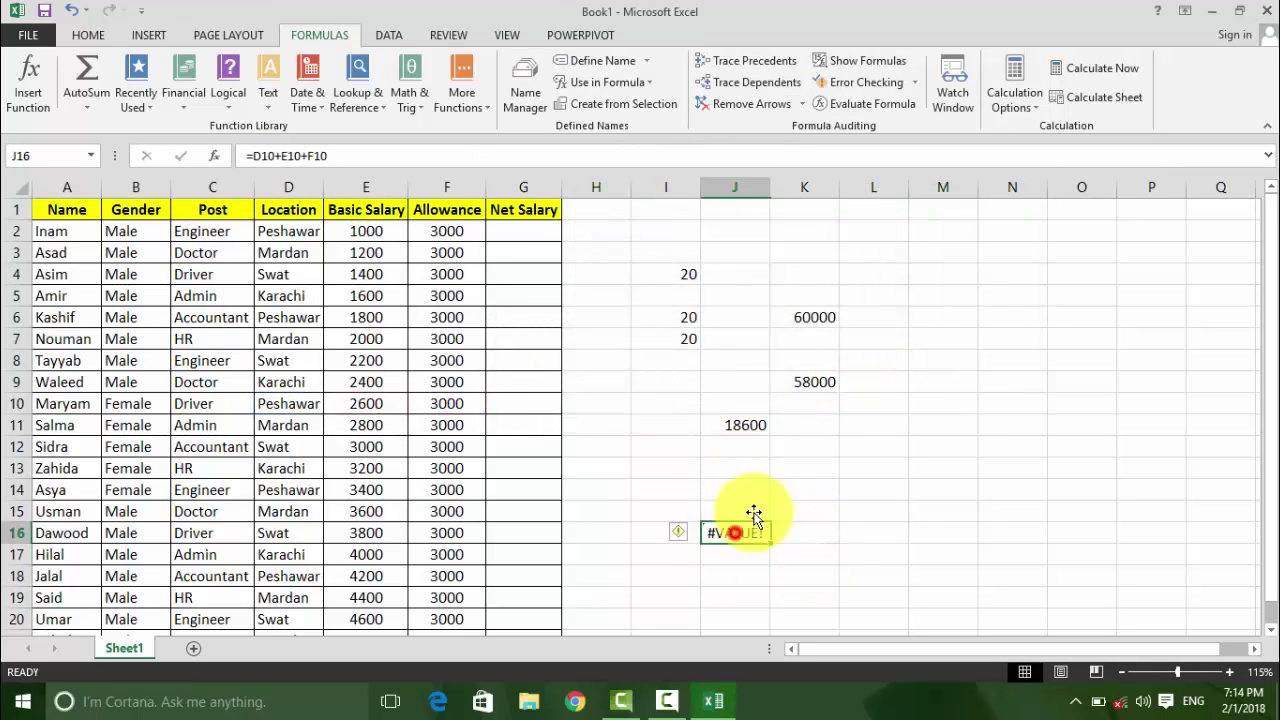
Step: Re-check J16's #VALUE! error, view the error-checking Options without changes, and close the check
click(895, 87)
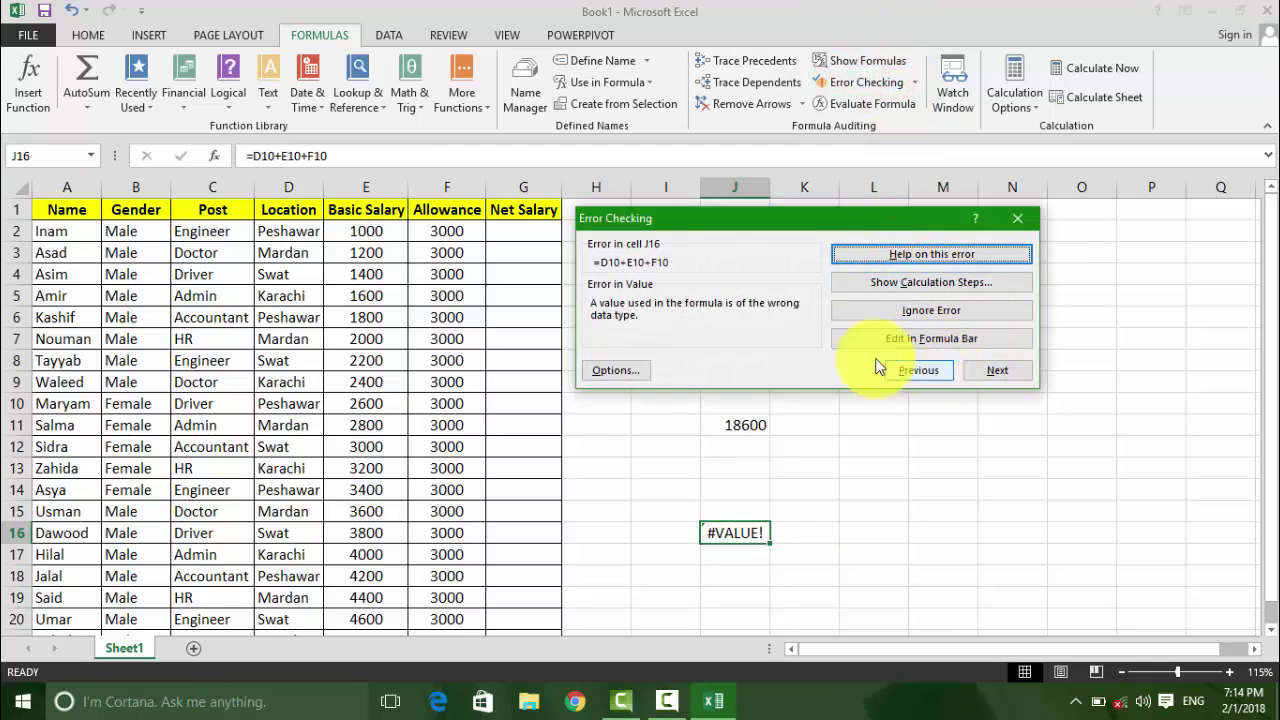
click(601, 369)
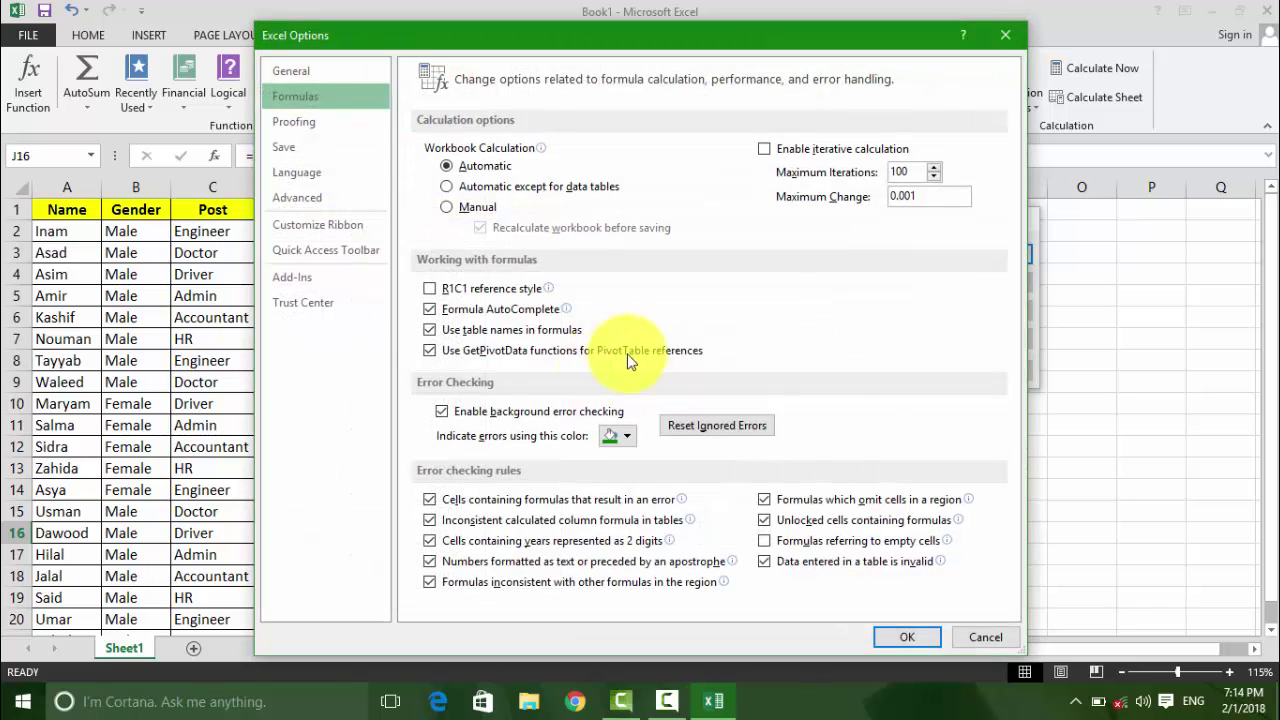
click(1012, 35)
click(946, 254)
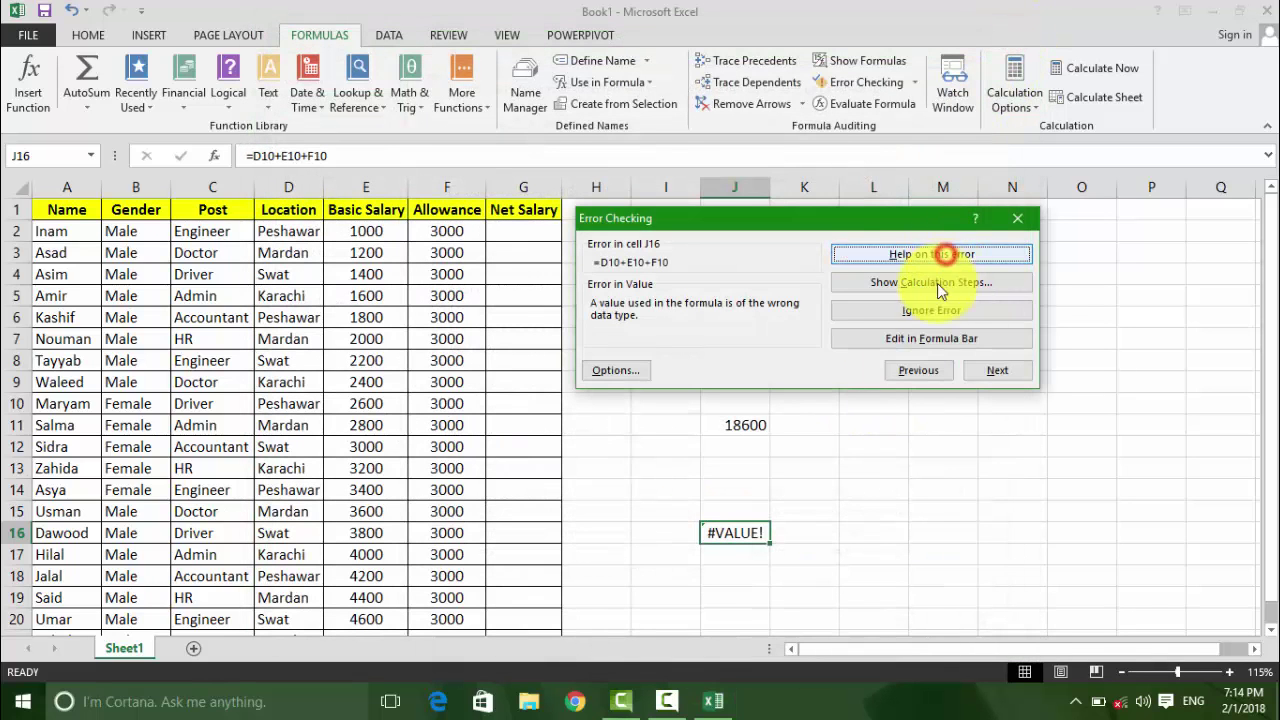
click(1017, 218)
click(914, 82)
click(918, 86)
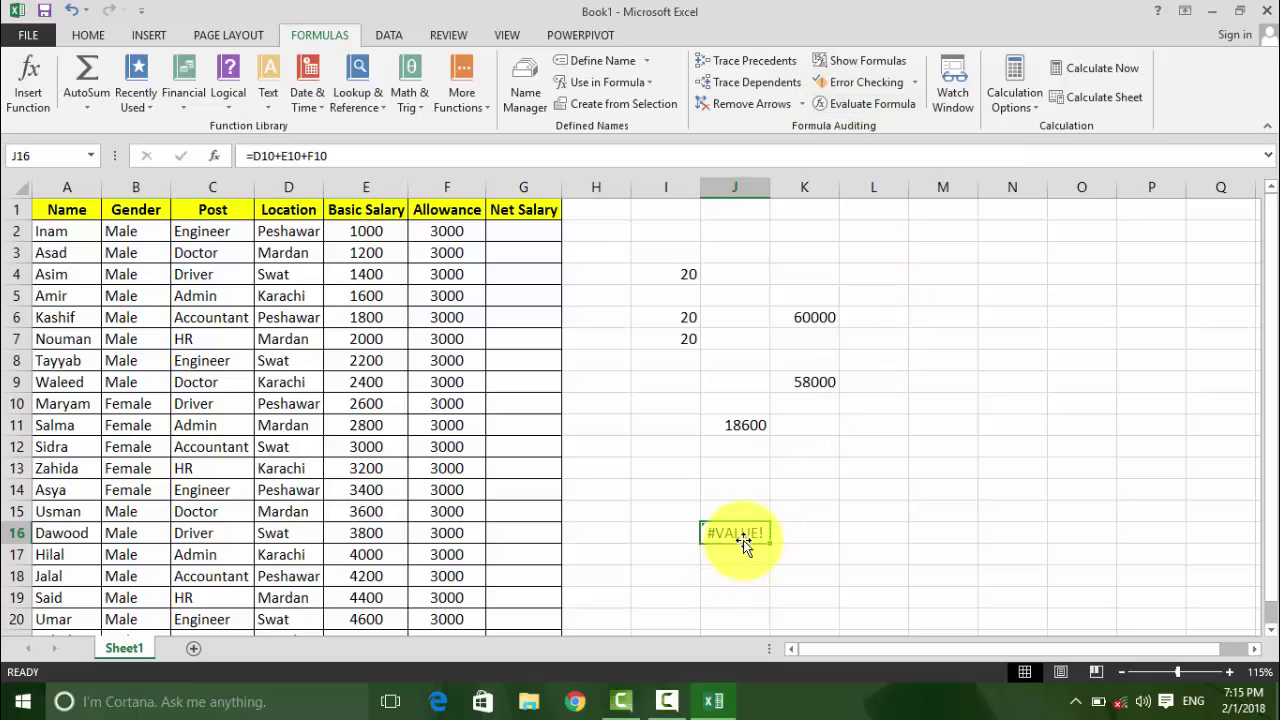
click(815, 381)
click(746, 422)
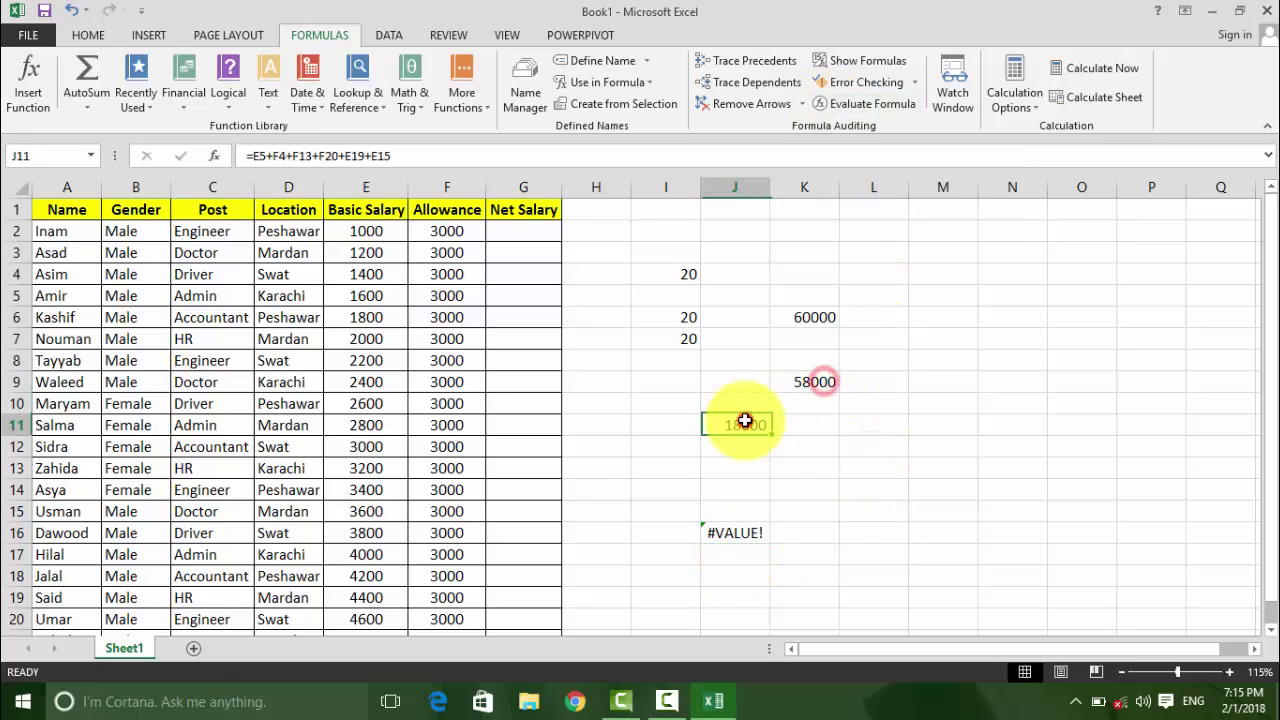
double_click(735, 425)
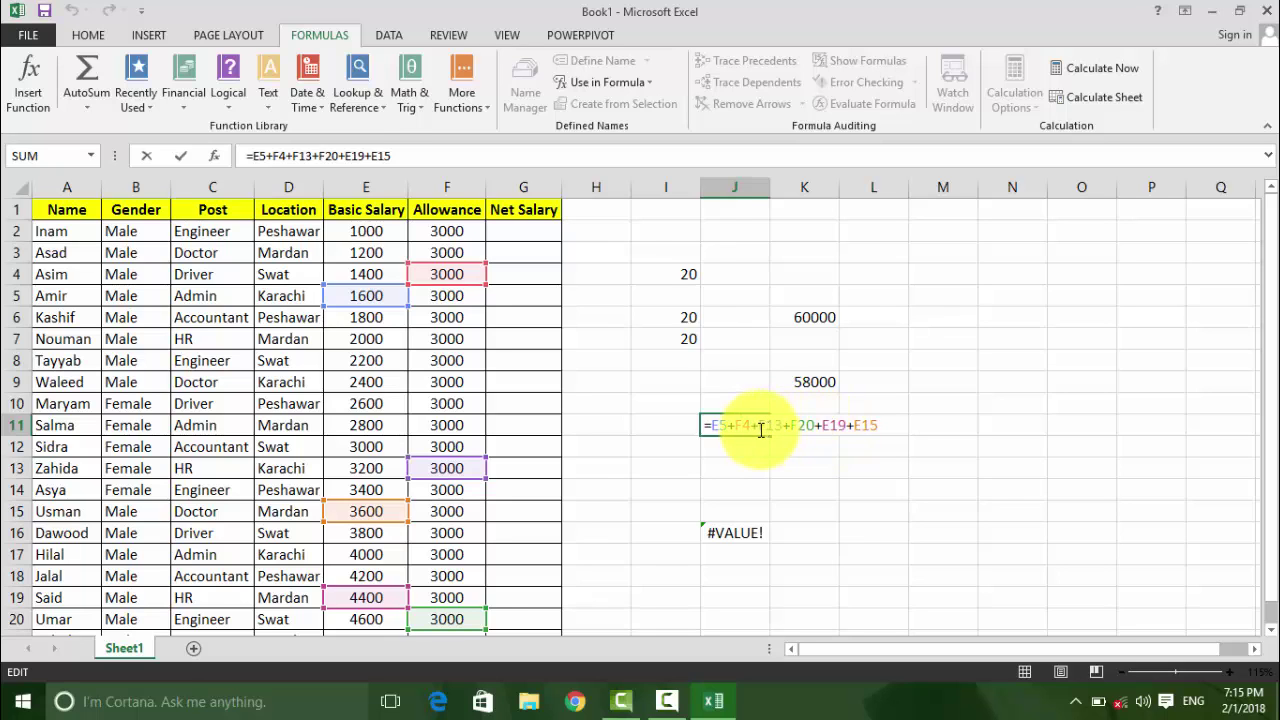
key(Escape)
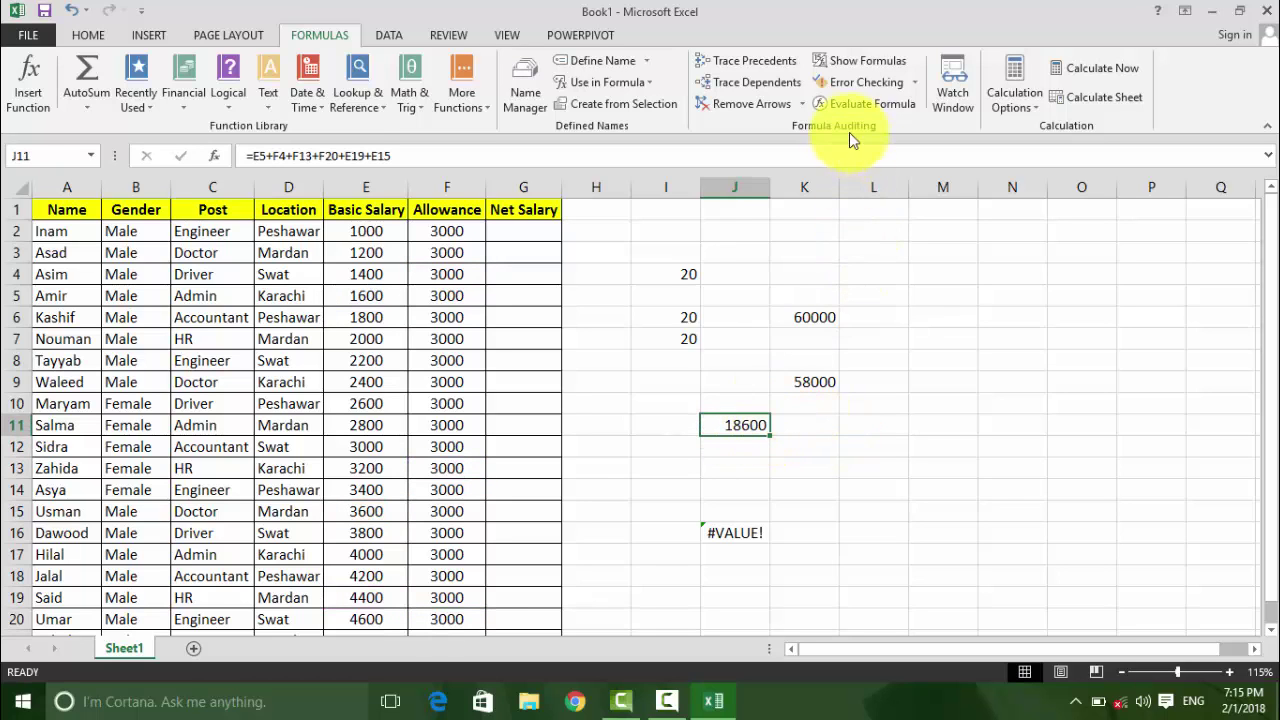
click(848, 109)
drag(626, 141, 680, 141)
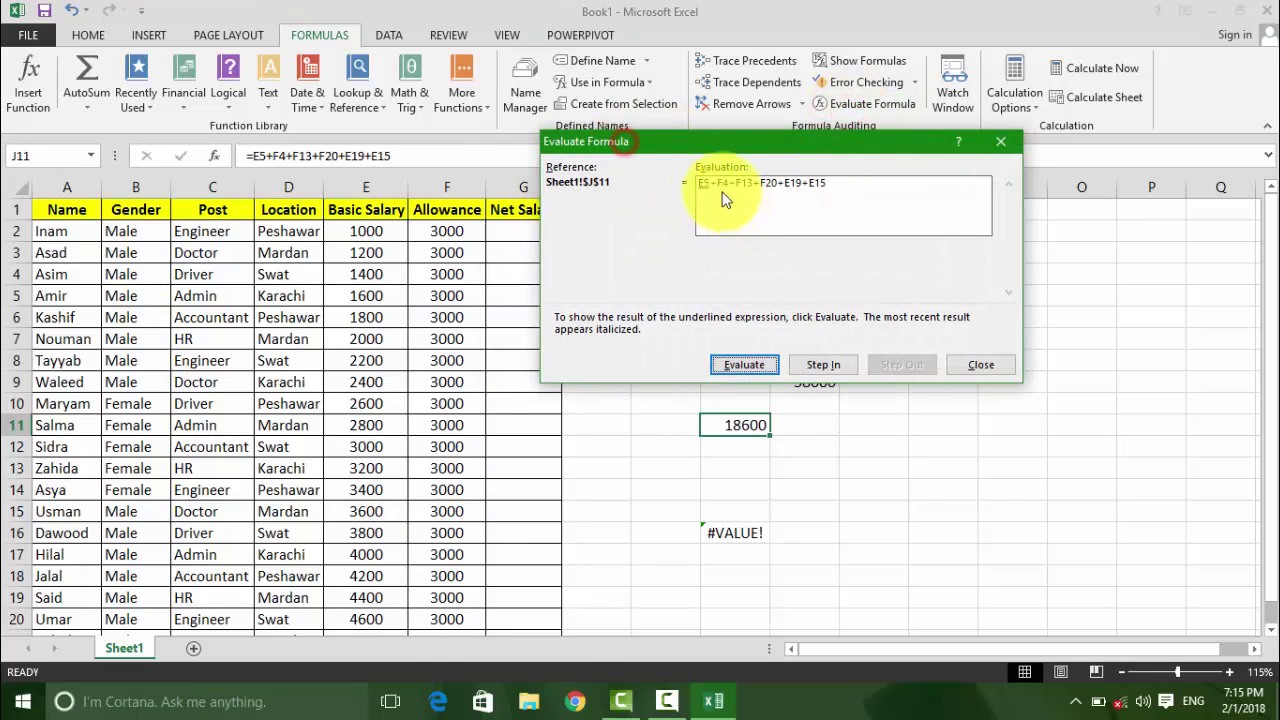
click(749, 368)
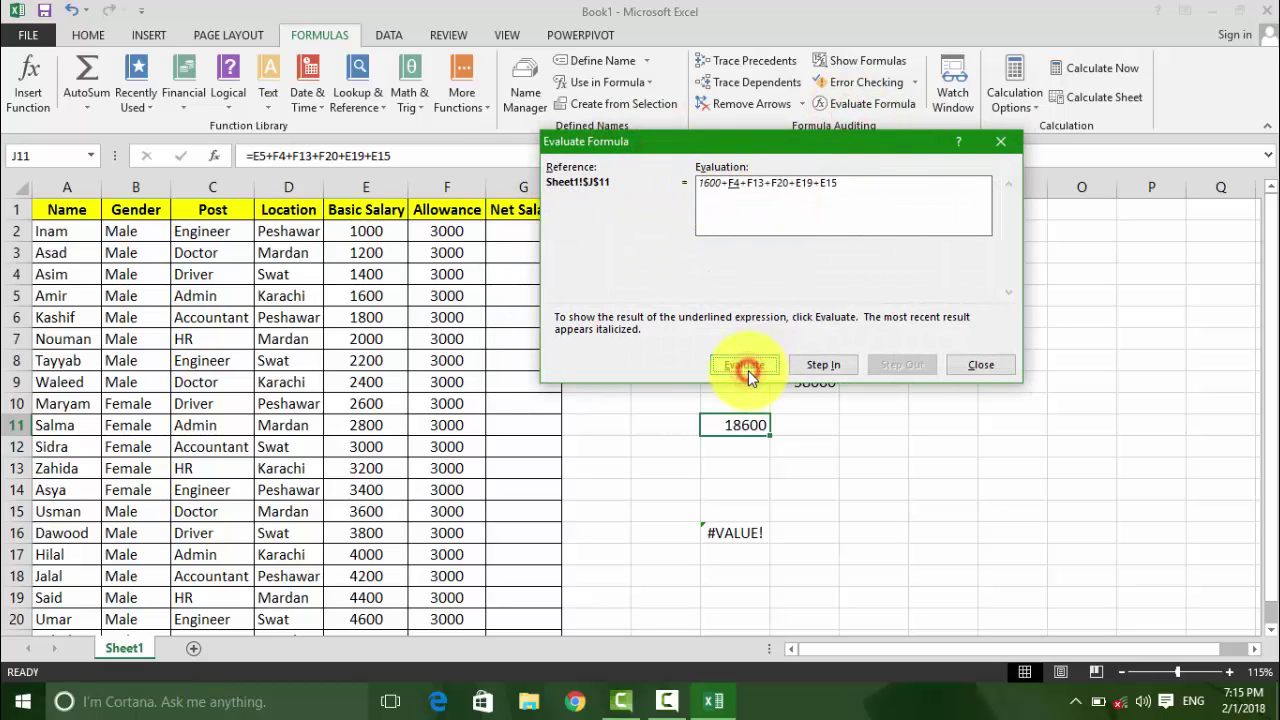
click(749, 368)
click(743, 364)
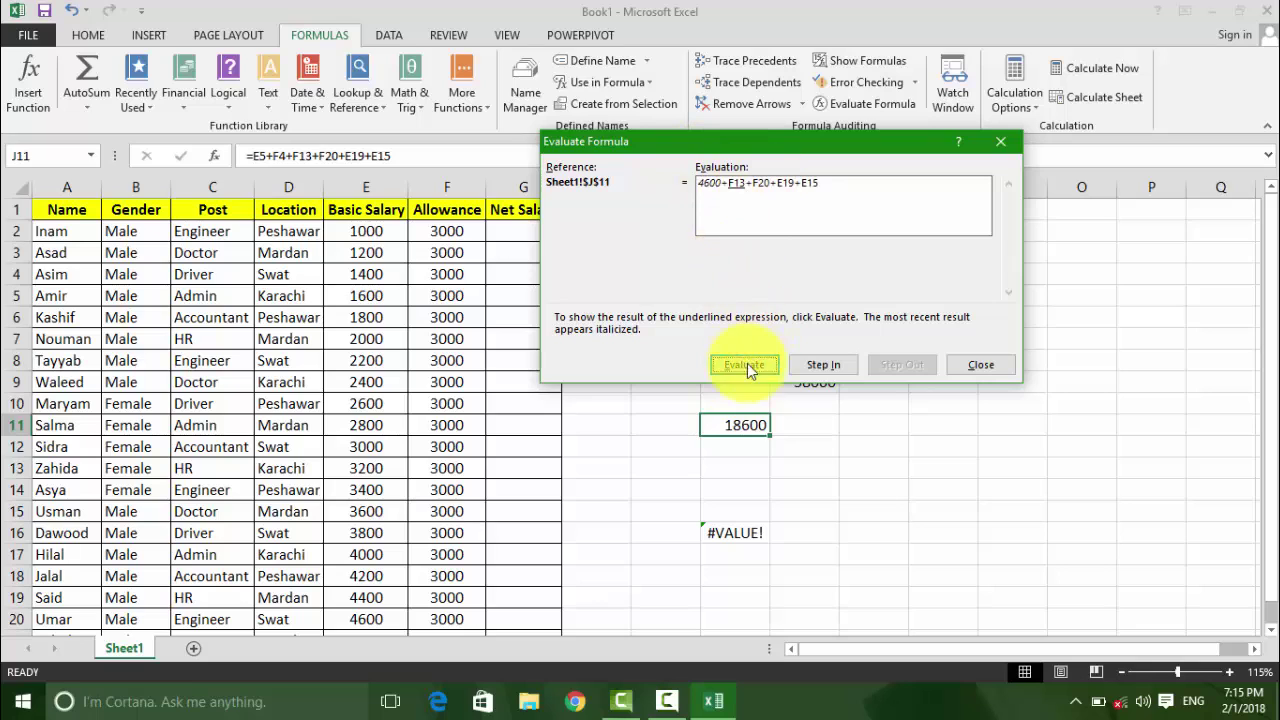
click(747, 360)
click(742, 362)
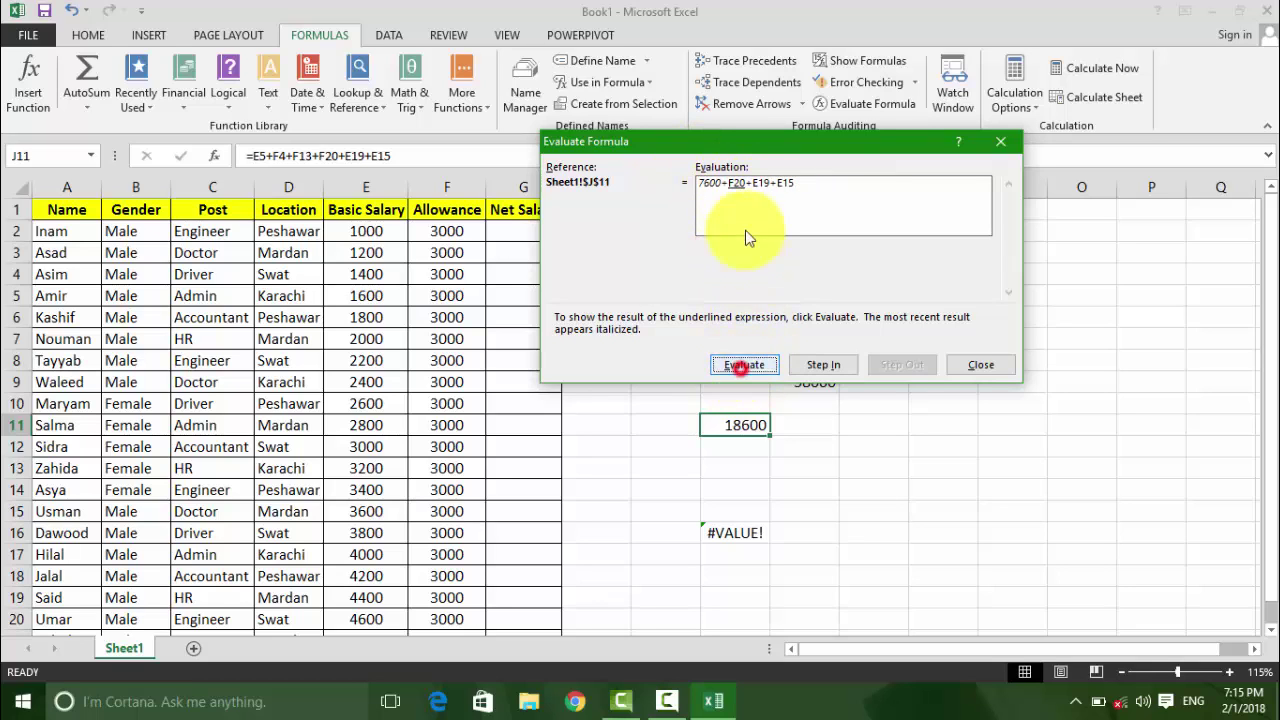
click(740, 362)
click(742, 363)
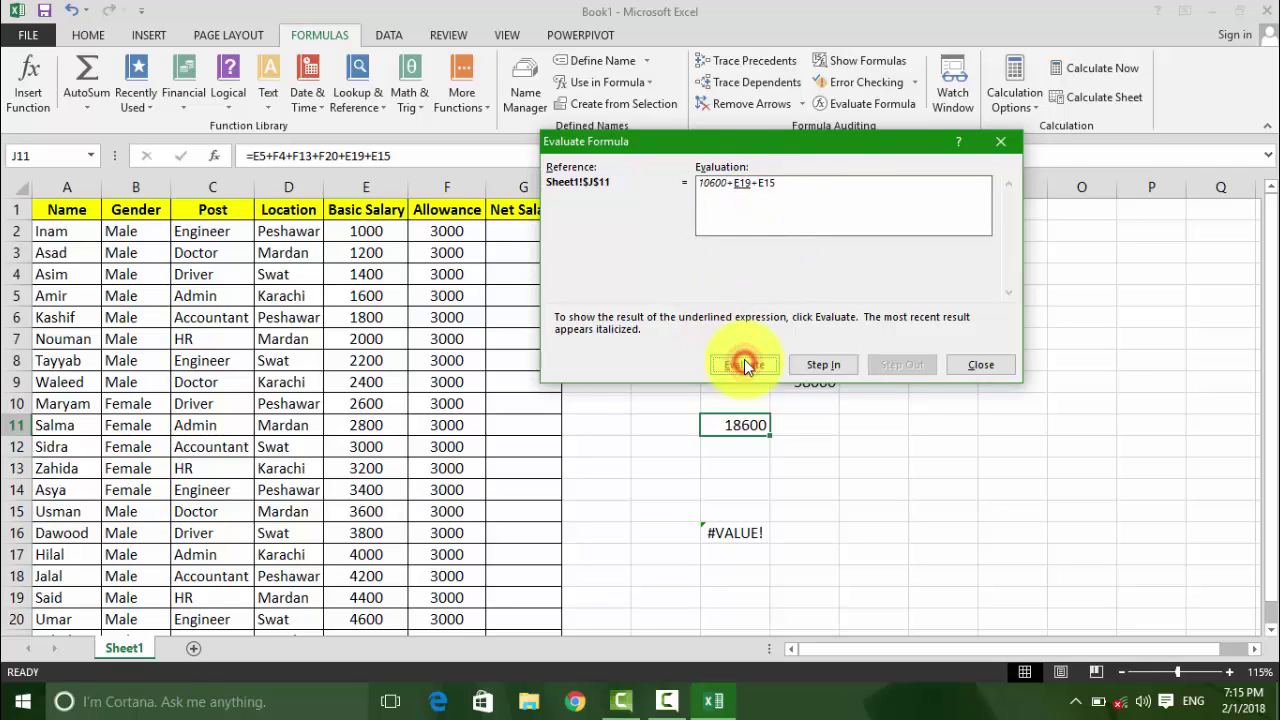
click(737, 365)
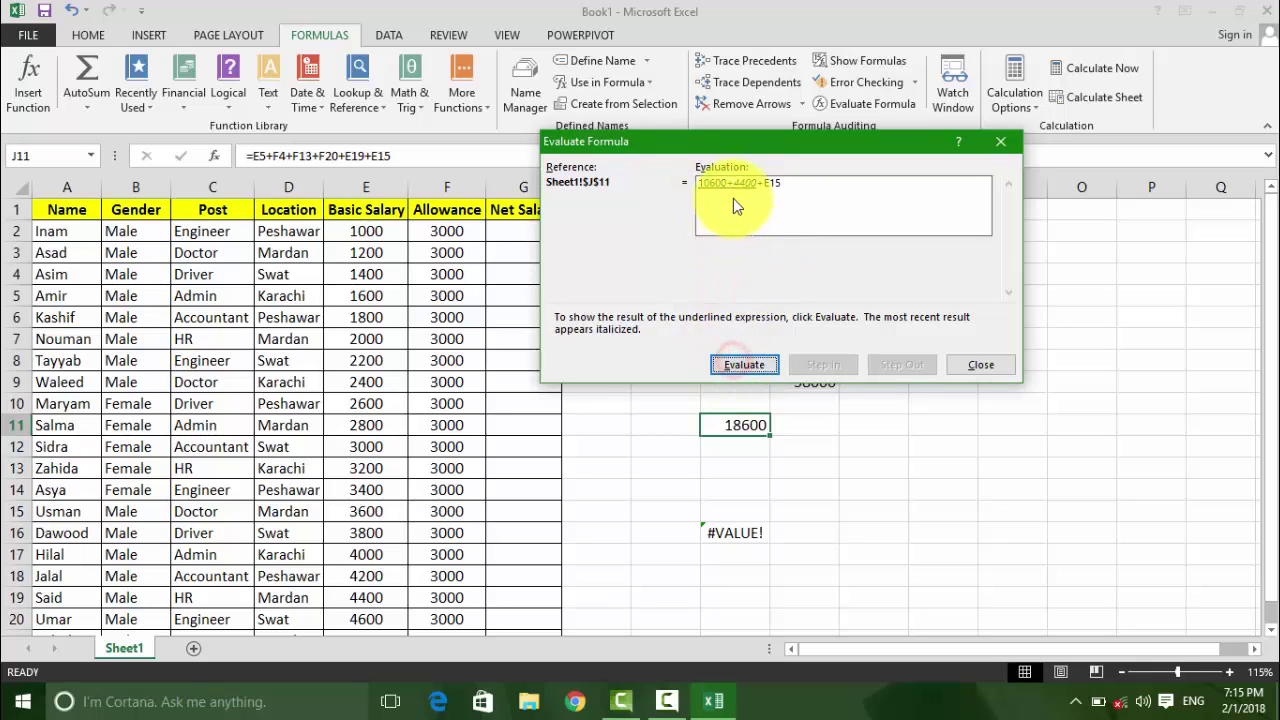
click(743, 368)
click(740, 364)
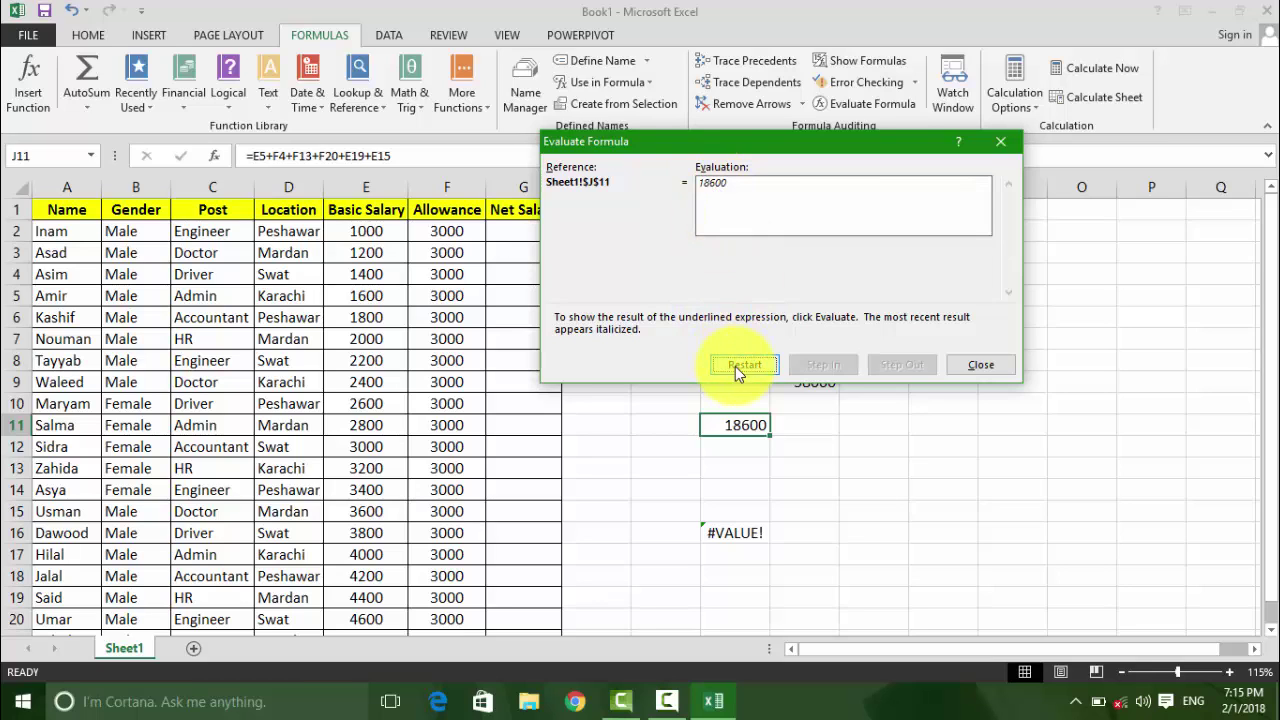
click(1002, 368)
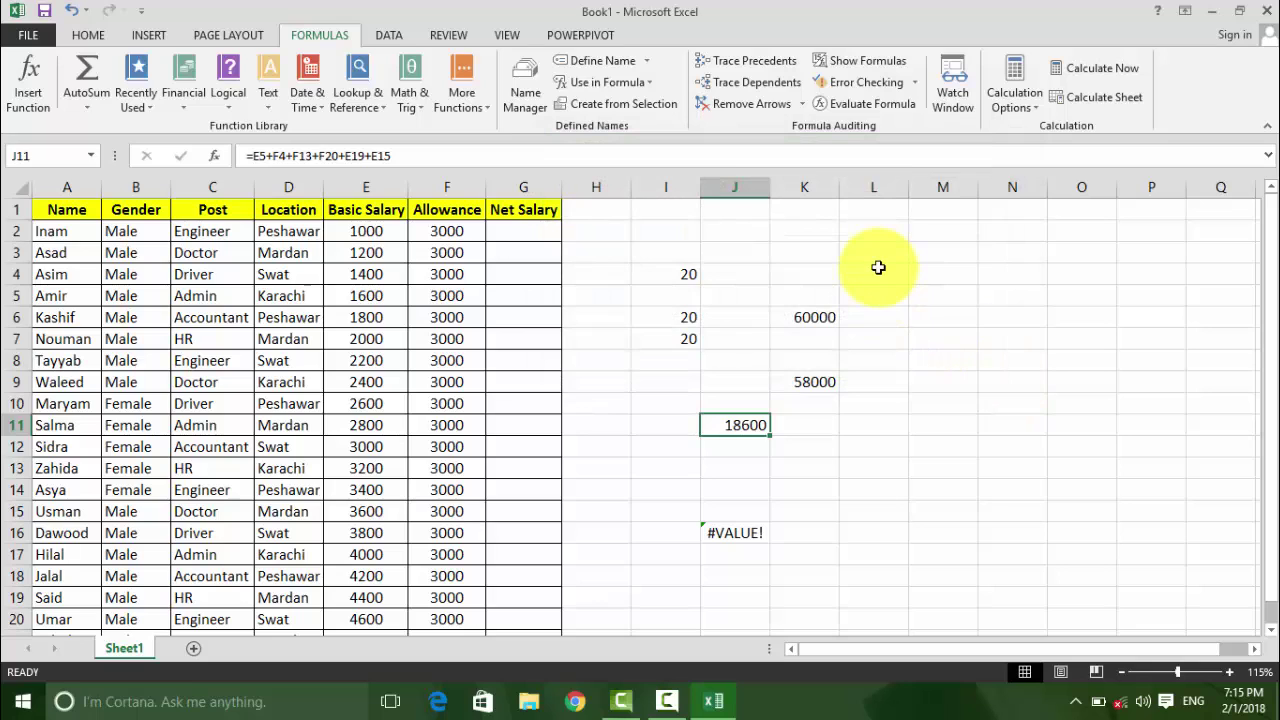
click(737, 448)
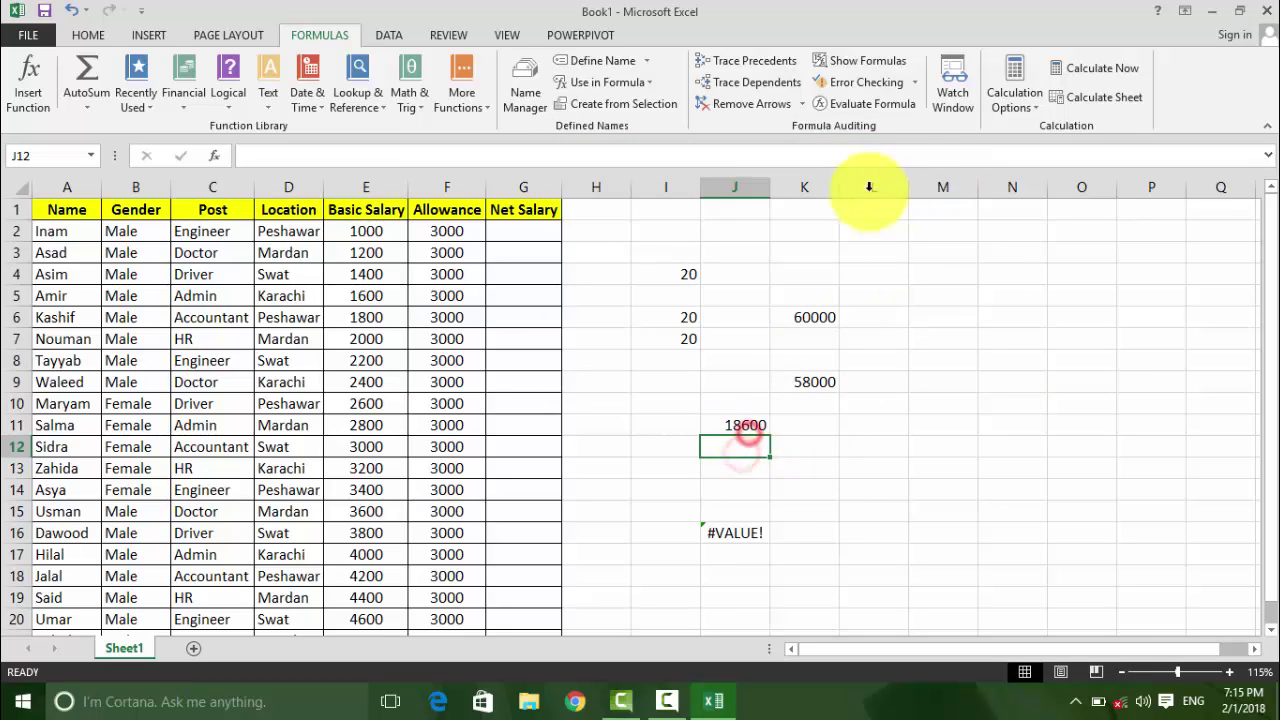
click(745, 425)
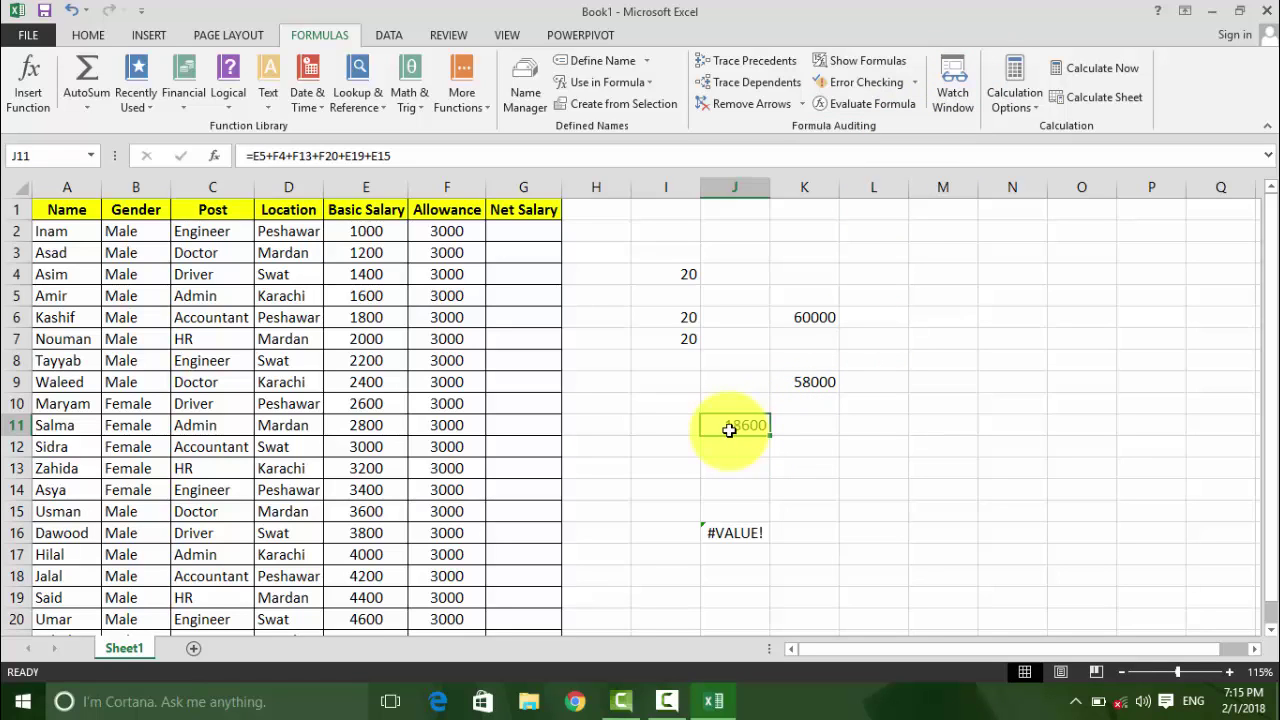
Step: Open the Watch Window and add a watch on J11 (18600)
click(953, 85)
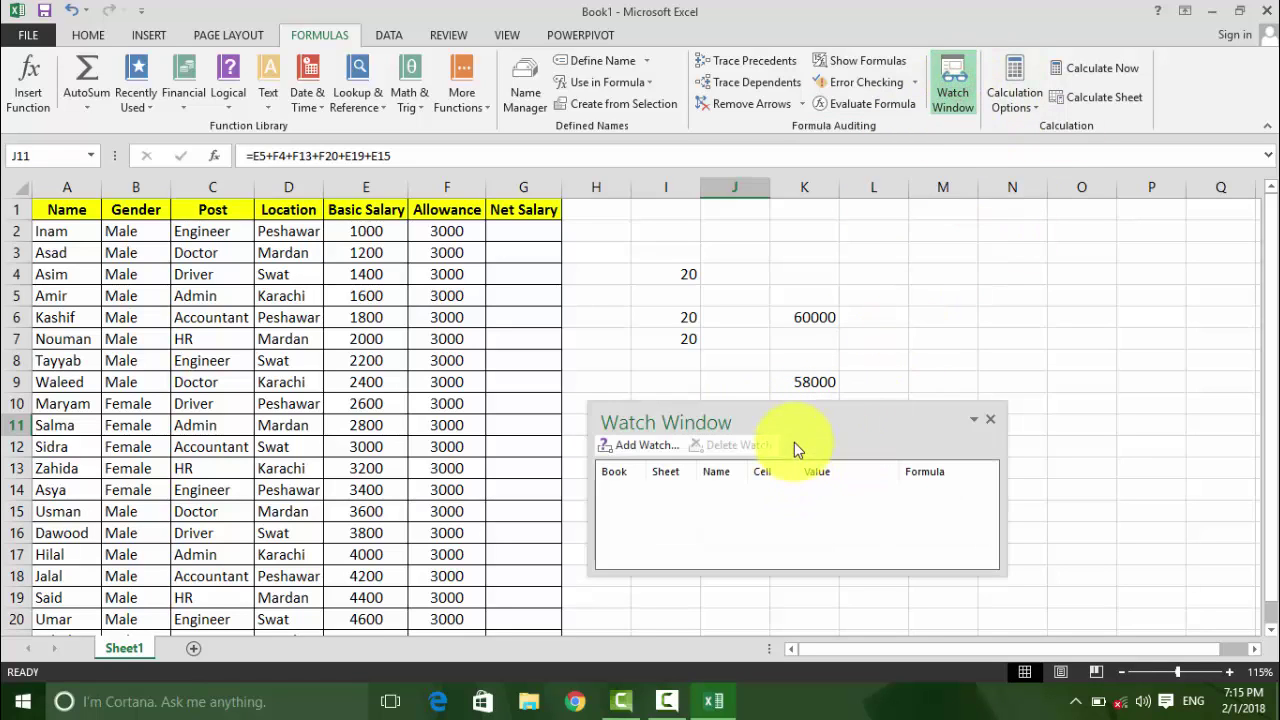
drag(800, 423, 863, 245)
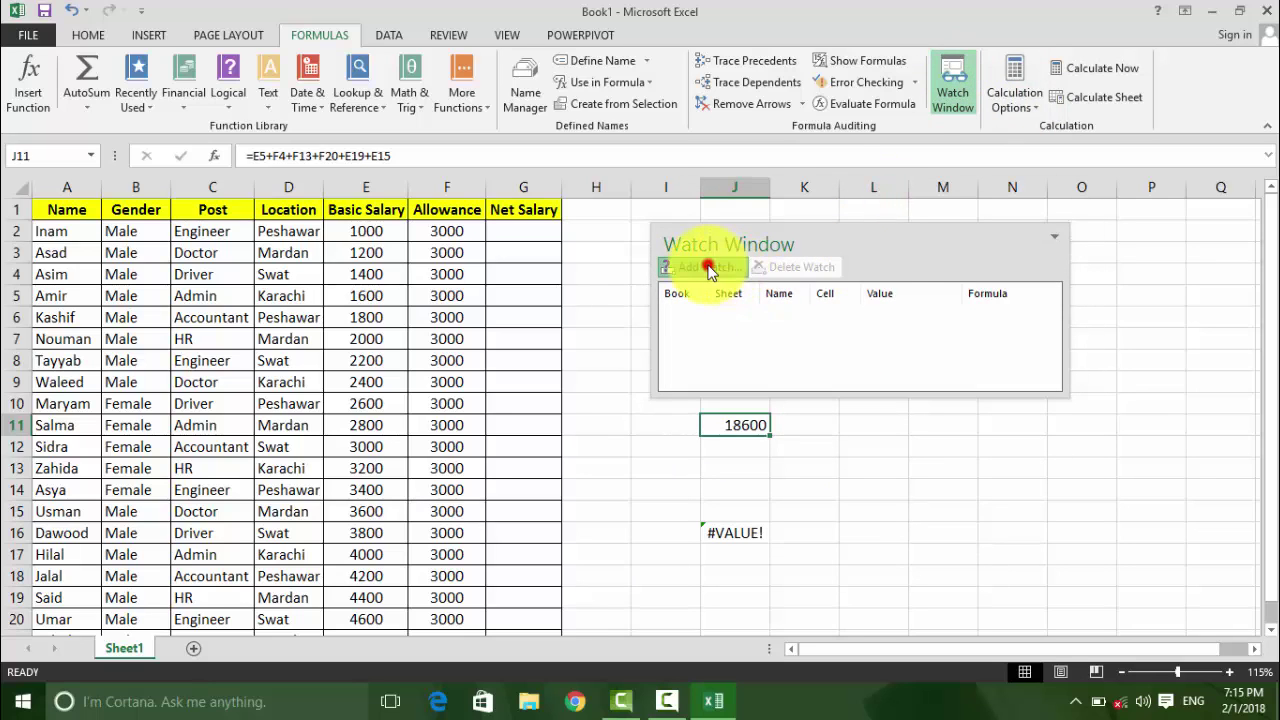
click(708, 272)
click(740, 427)
click(812, 284)
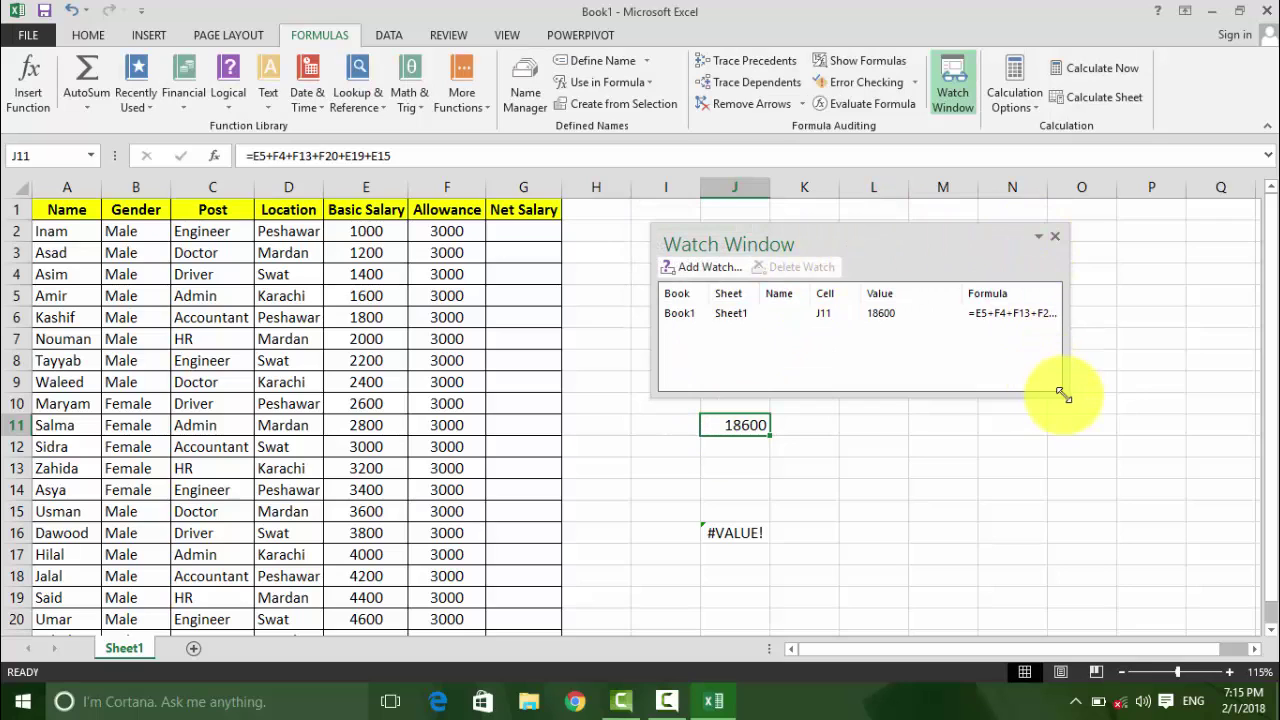
drag(1063, 394, 1160, 368)
mouse_move(924, 237)
mouse_down()
mouse_move(828, 242)
mouse_move(822, 188)
mouse_up()
Step: Reposition the Watch Window over rows 1–5 and delete the J11 watch
click(586, 272)
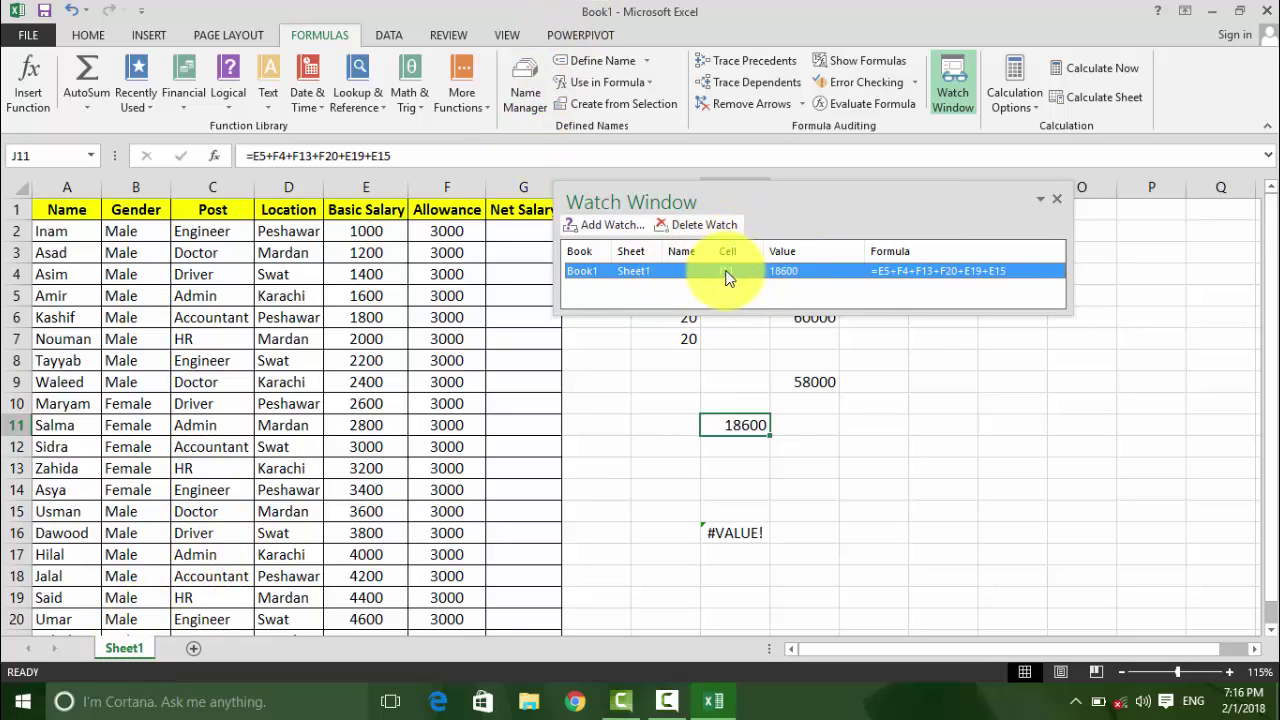
drag(730, 208, 914, 348)
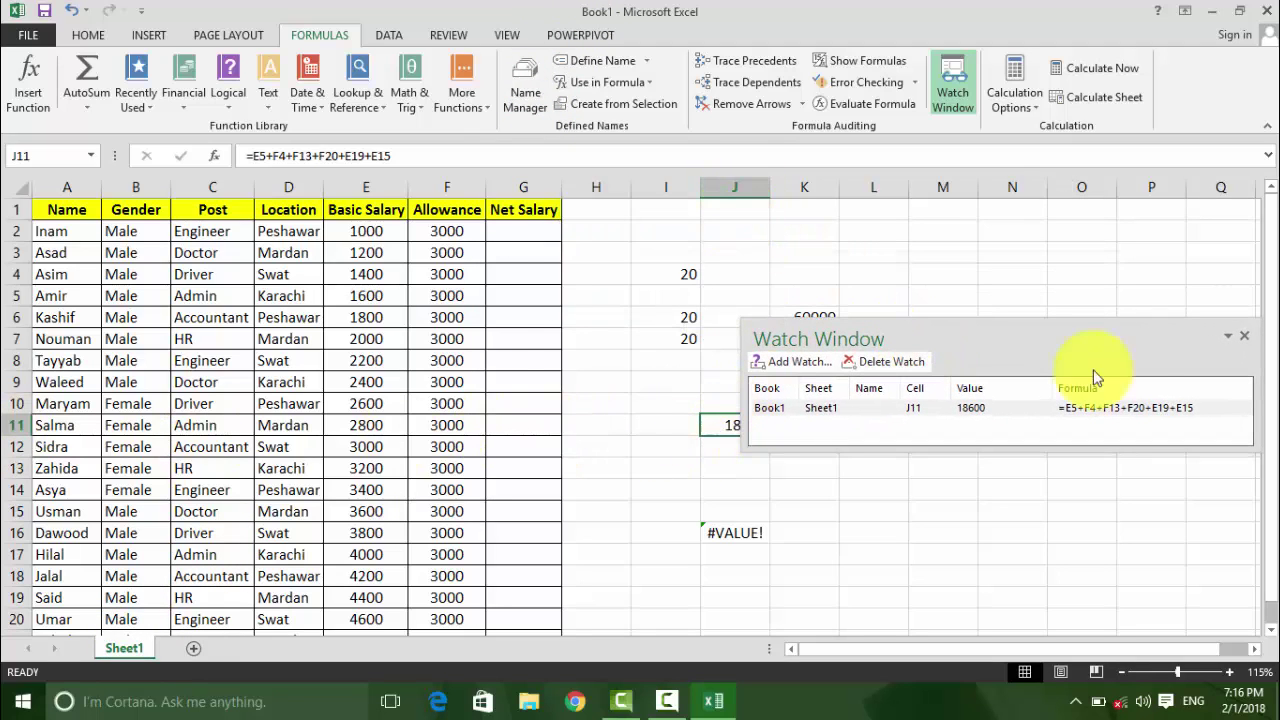
drag(1097, 345, 954, 273)
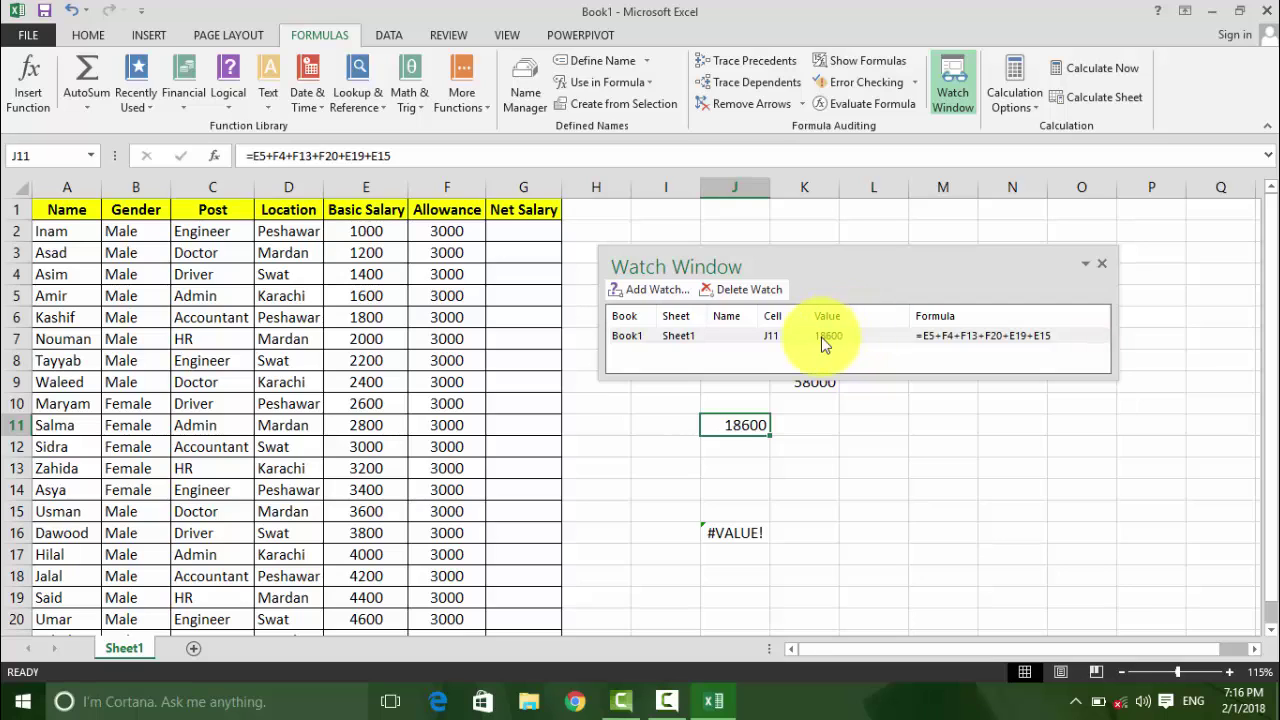
drag(943, 262, 943, 199)
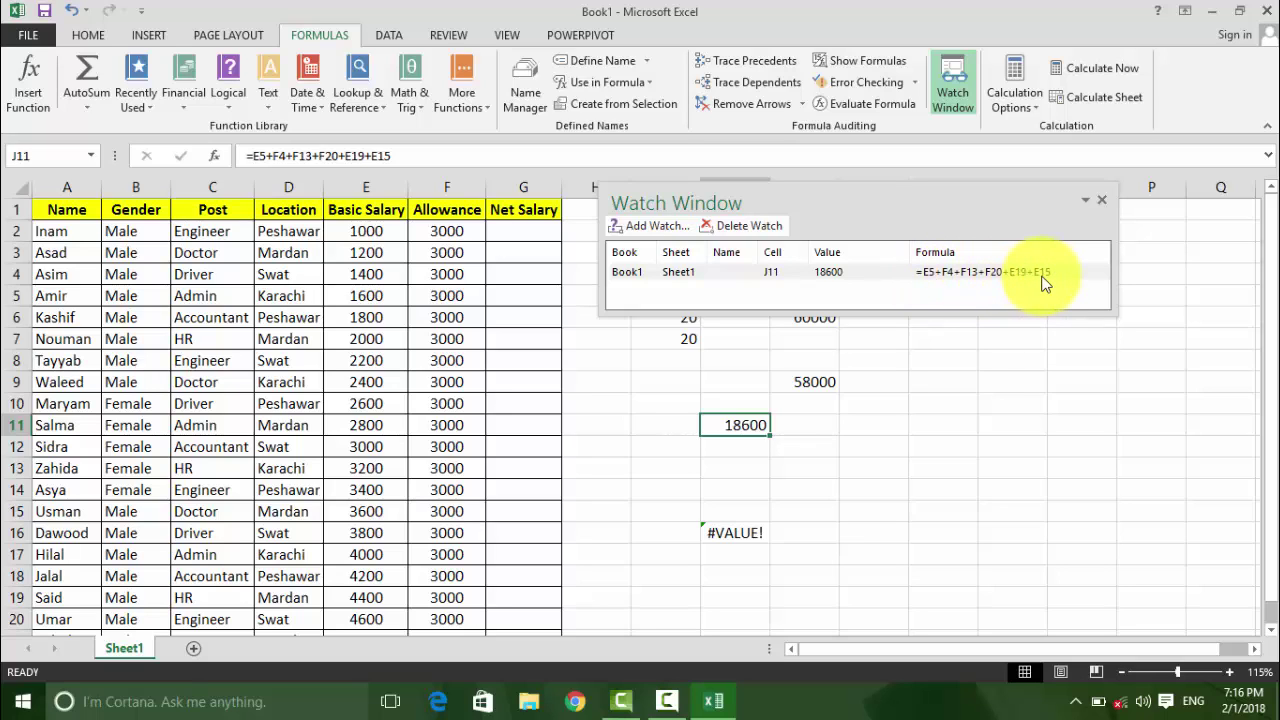
click(755, 222)
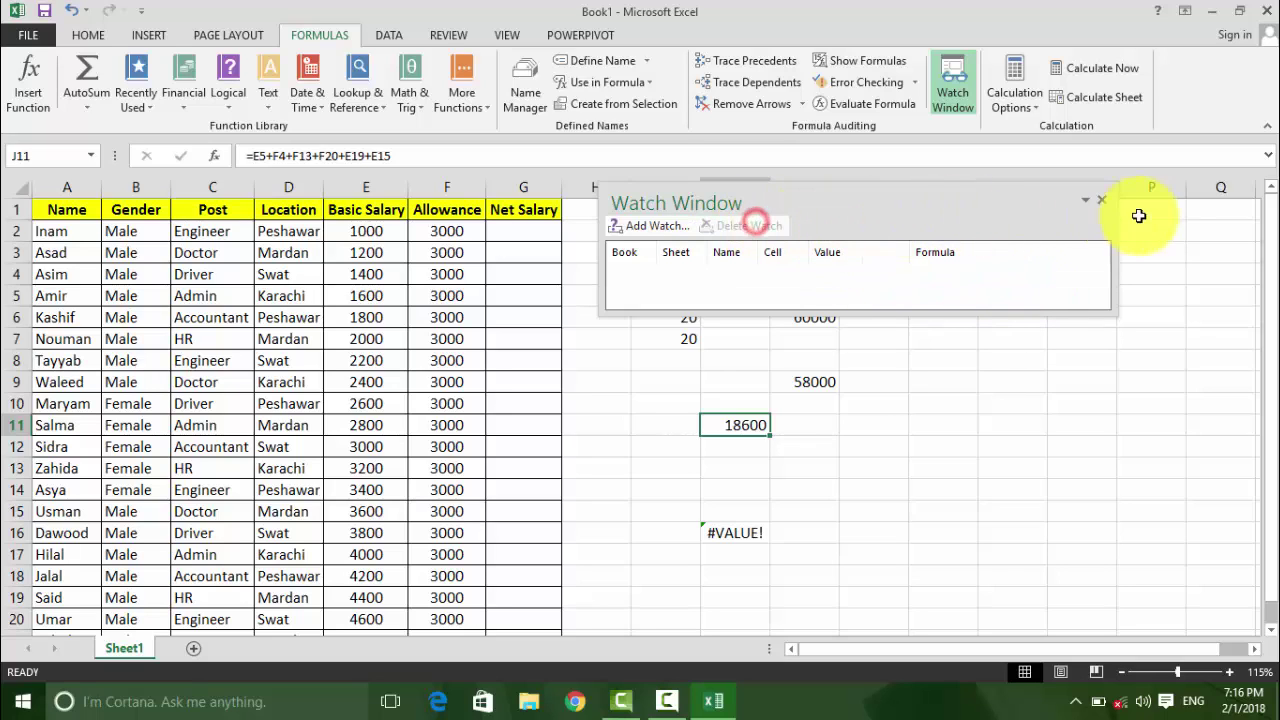
Step: Add watches on the allowance cells F2:F18 and enlarge the Watch Window to show them all
click(650, 233)
drag(447, 231, 447, 576)
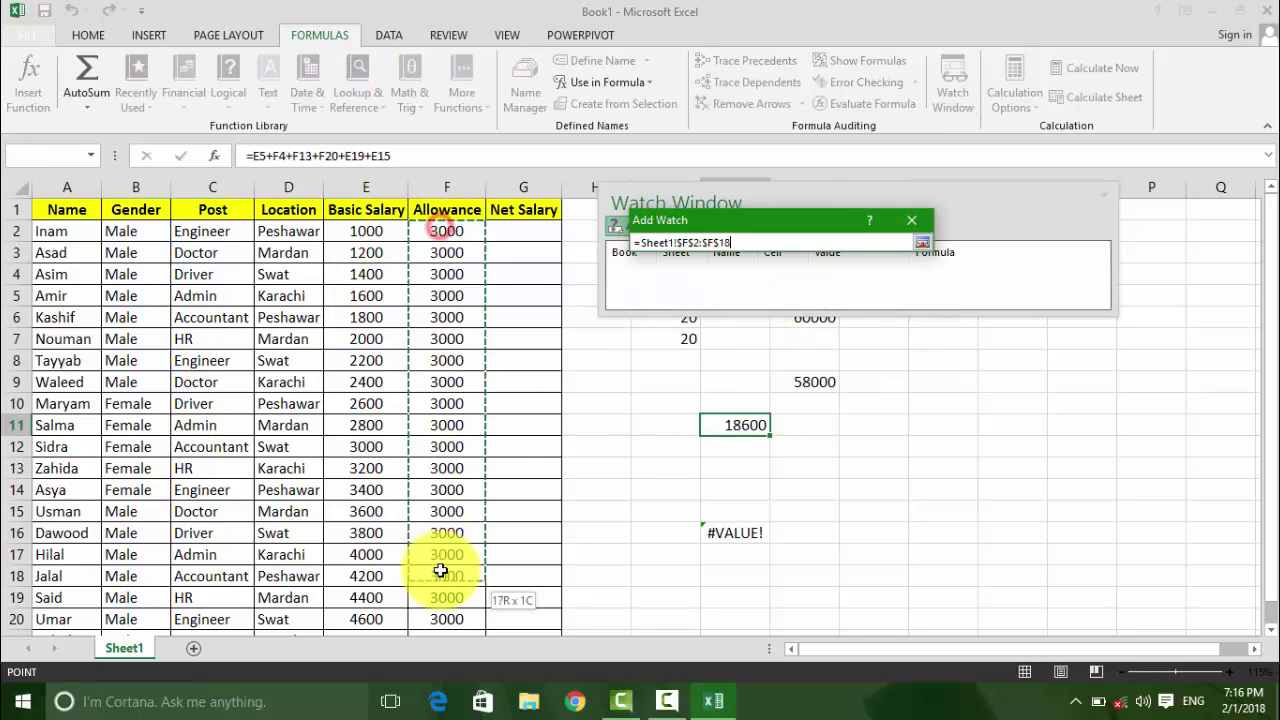
click(793, 288)
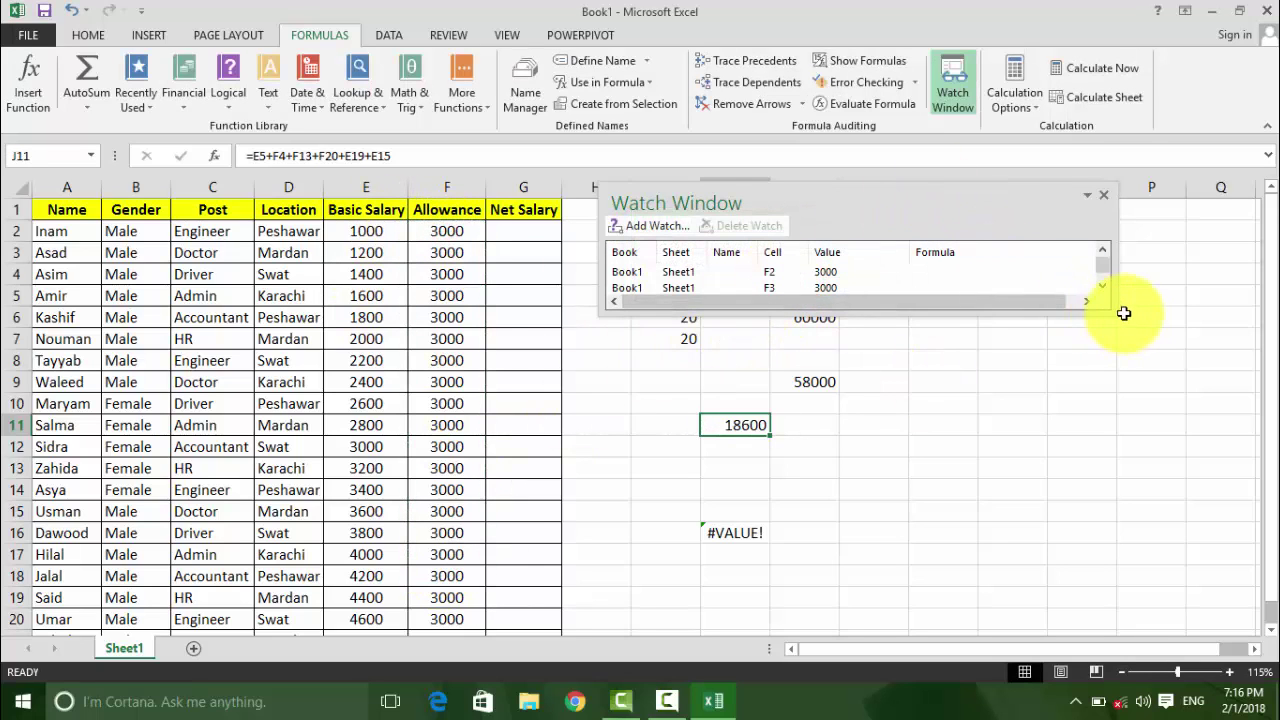
mouse_move(1113, 312)
mouse_down()
mouse_move(1115, 434)
mouse_move(1090, 578)
mouse_up()
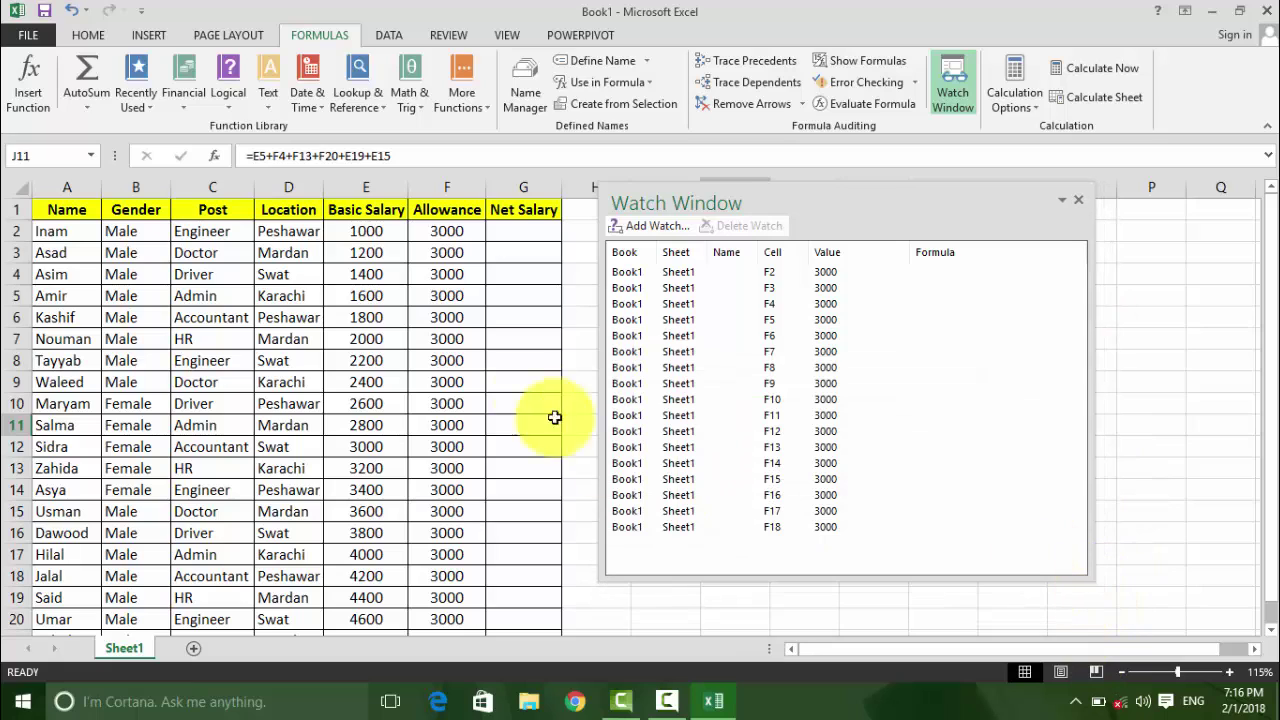
Step: Delete the F8 and F9 watches, then close the Watch Window
click(622, 271)
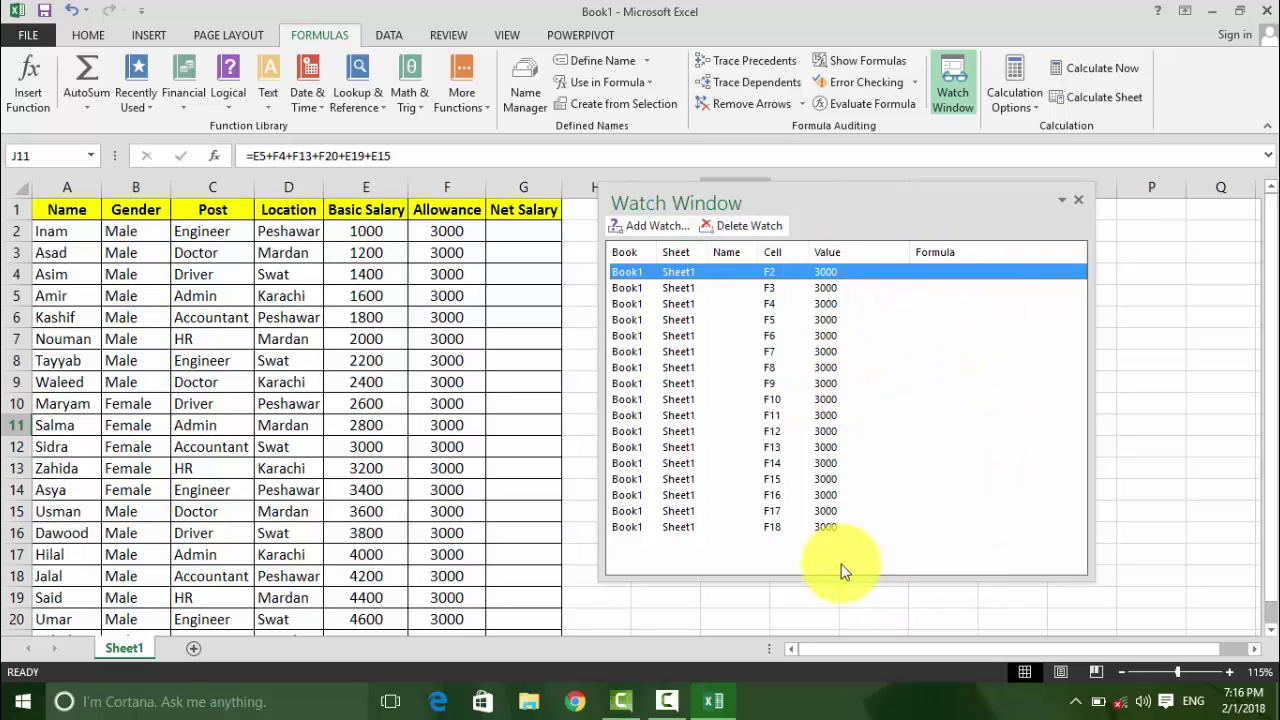
click(834, 524)
click(752, 410)
click(740, 365)
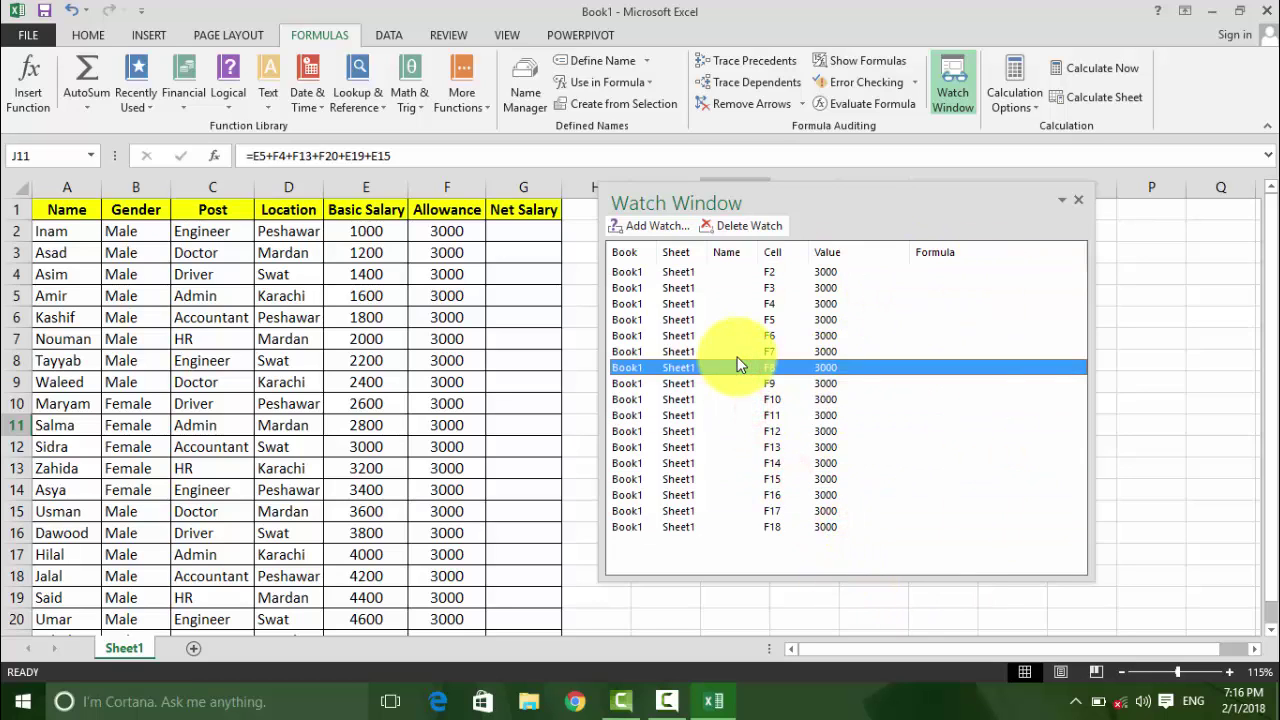
click(736, 228)
click(772, 368)
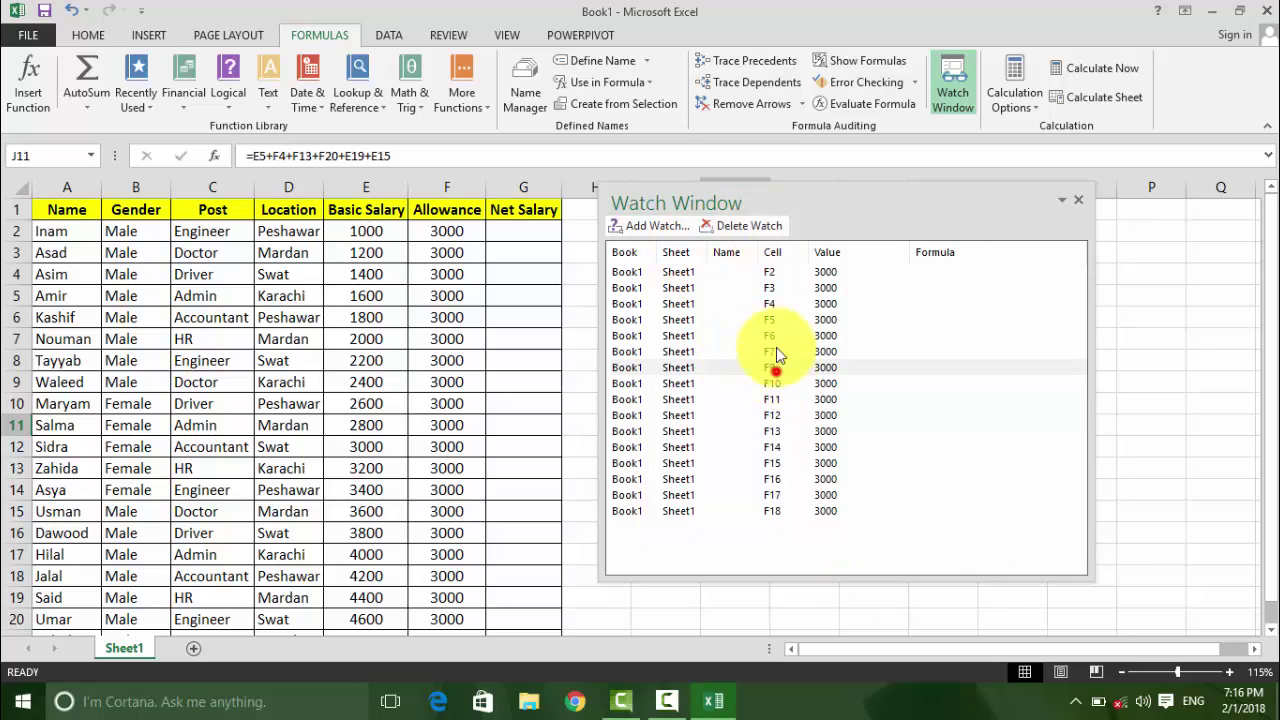
click(757, 228)
click(1078, 205)
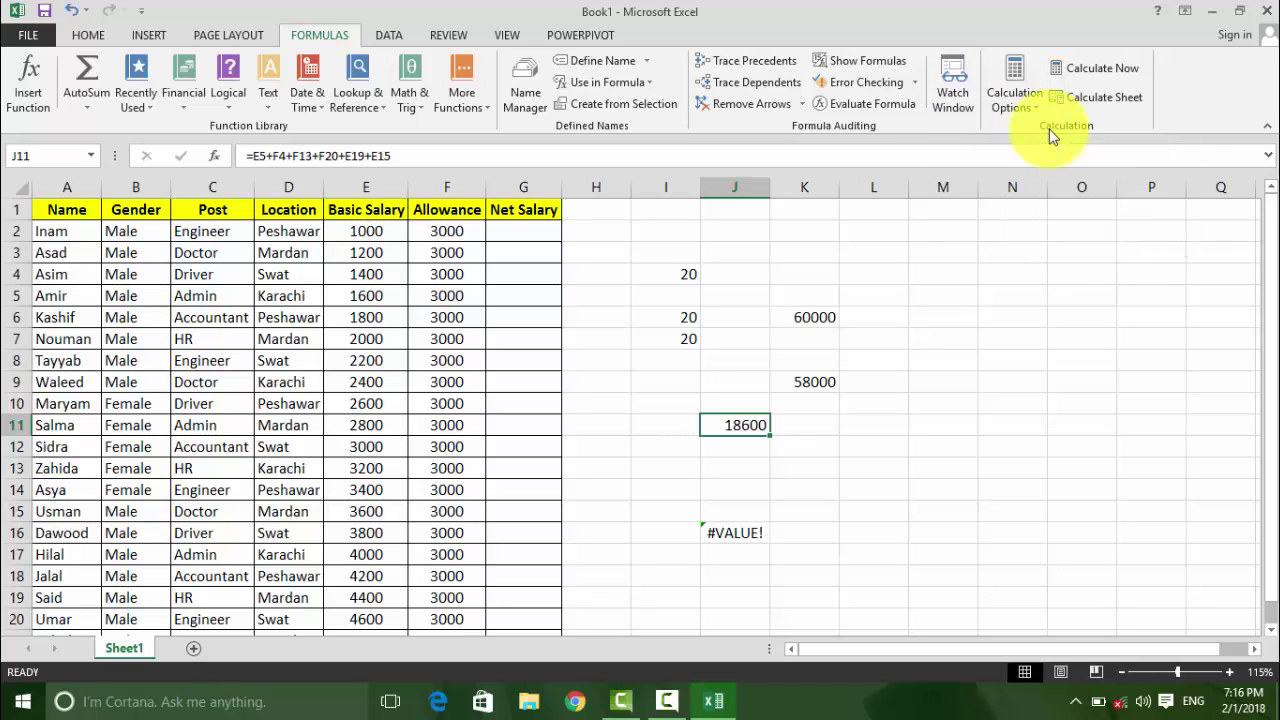
Step: Inspect the formula behind J16's #VALUE! error
click(738, 466)
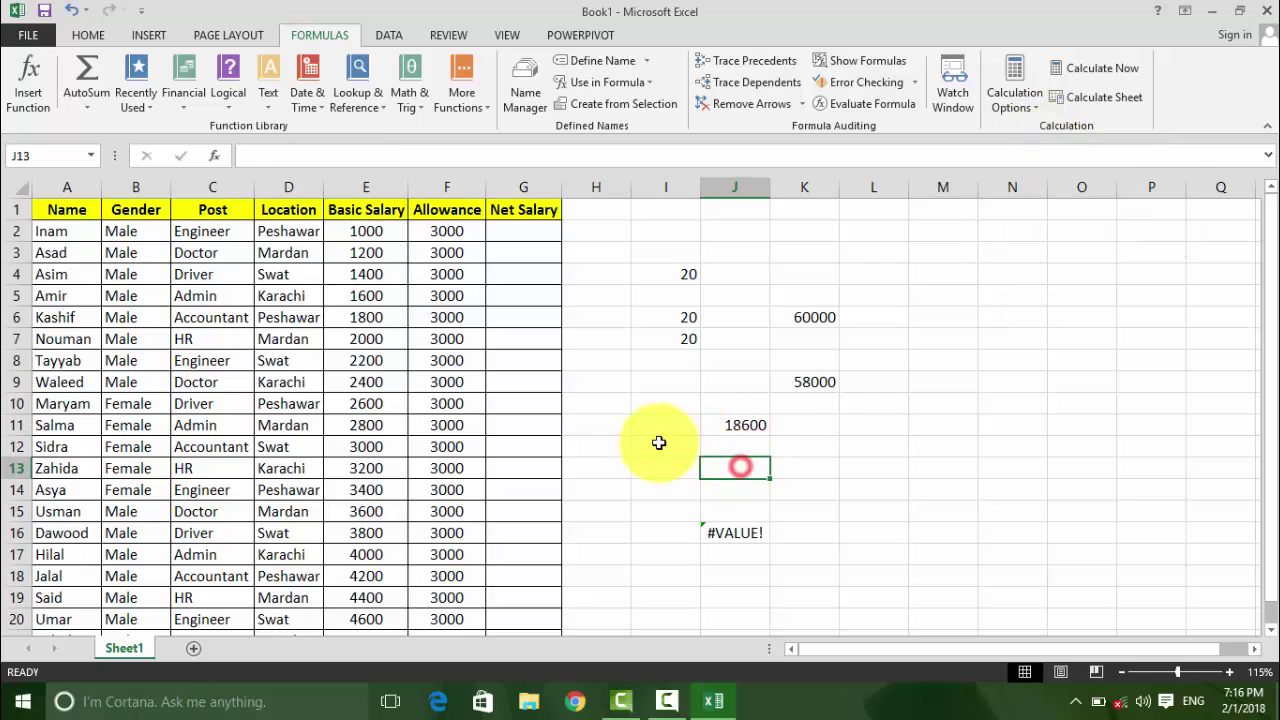
click(737, 516)
click(737, 535)
click(615, 425)
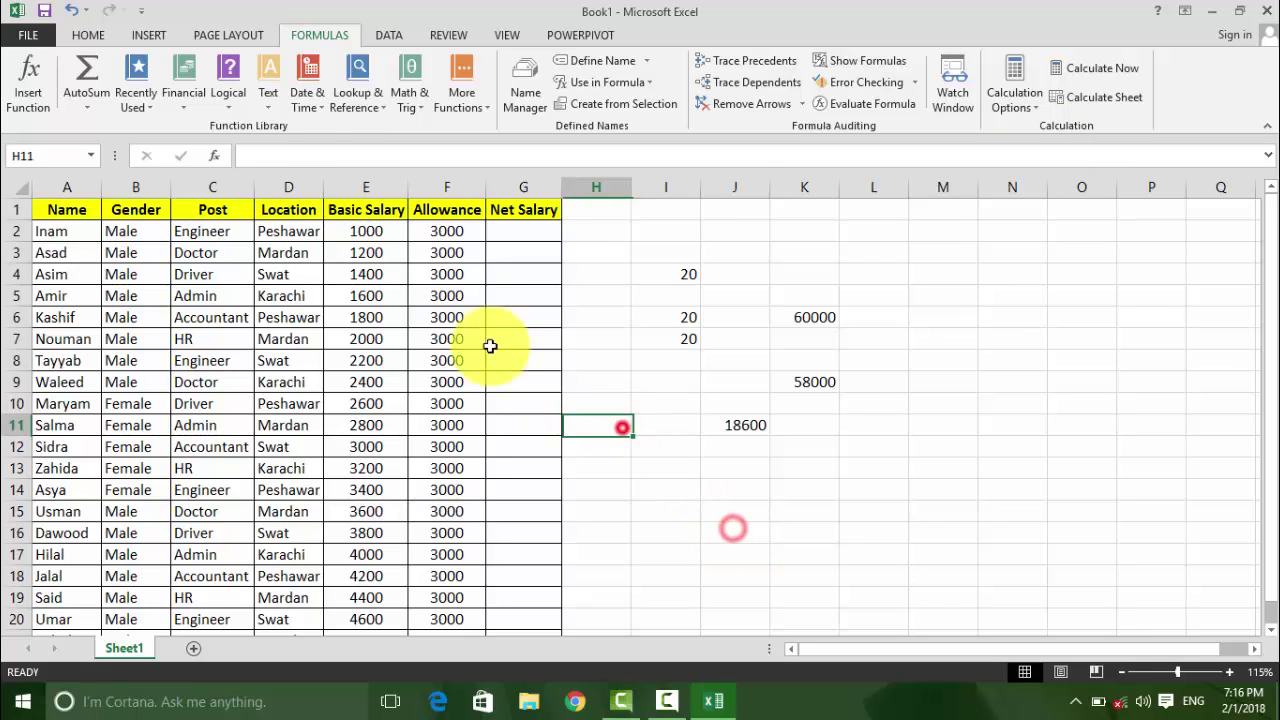
ctrl+scroll(540, 310, up, 1)
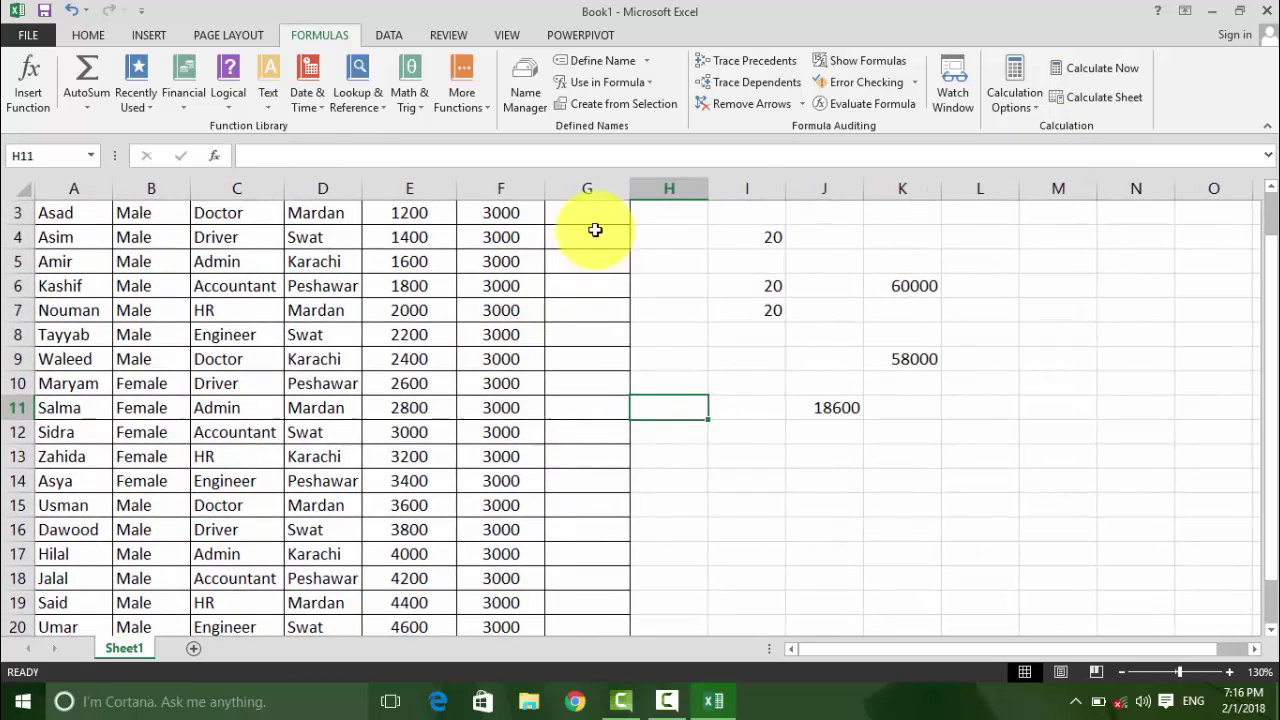
scroll(580, 229, up, 1)
Step: Enter =E2+F2 in G2, fill it down the Net Salary column, and centre the values
click(579, 235)
text(=)
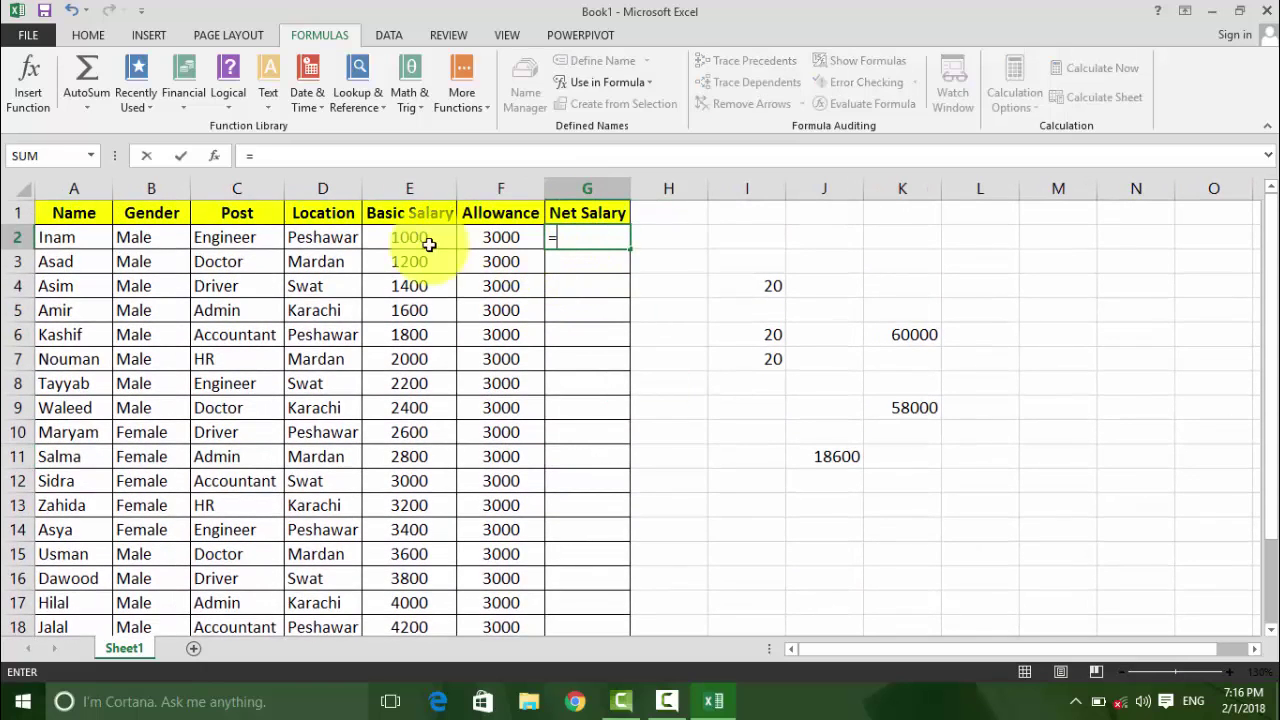
click(392, 237)
text(+)
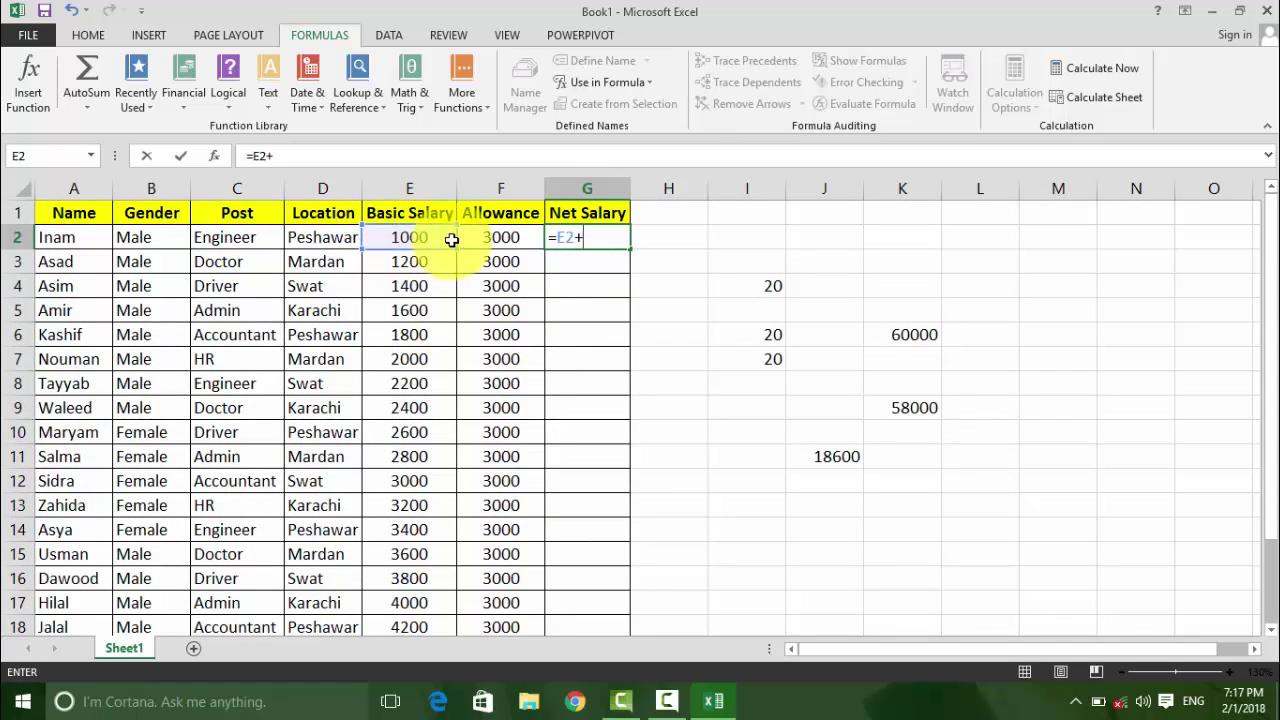
click(486, 237)
key(Return)
click(606, 237)
double_click(634, 254)
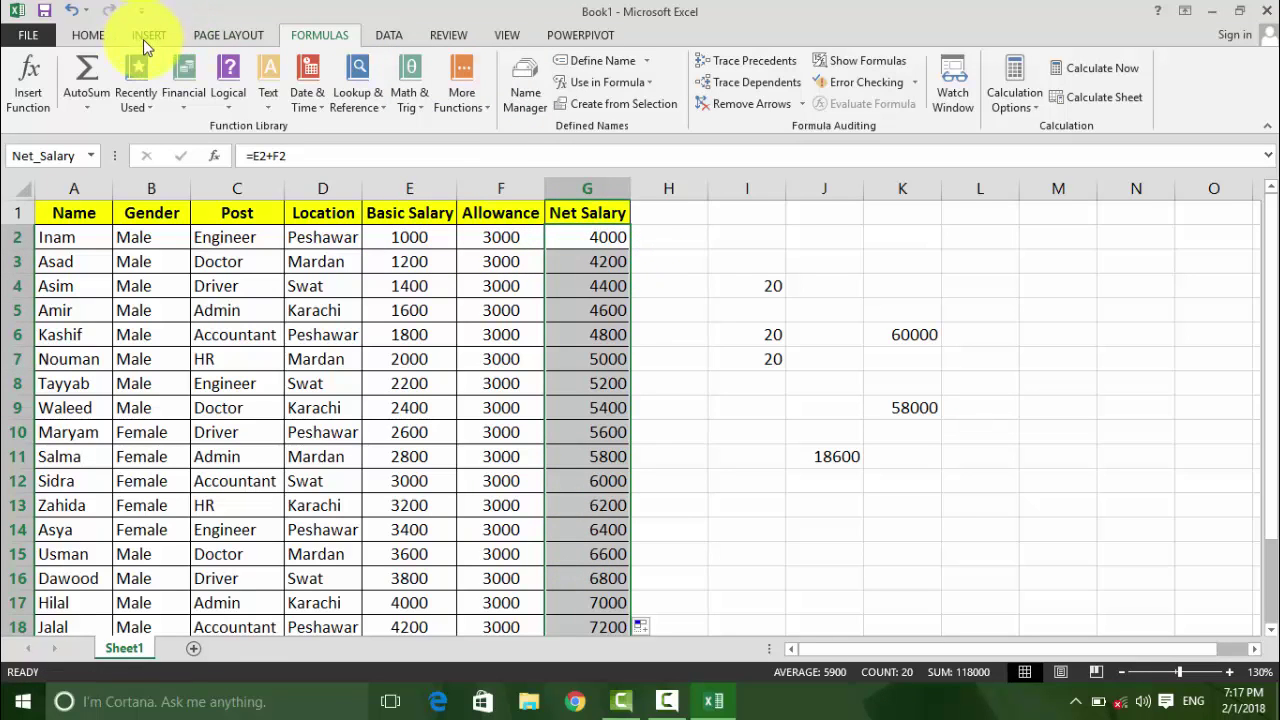
click(88, 35)
click(383, 97)
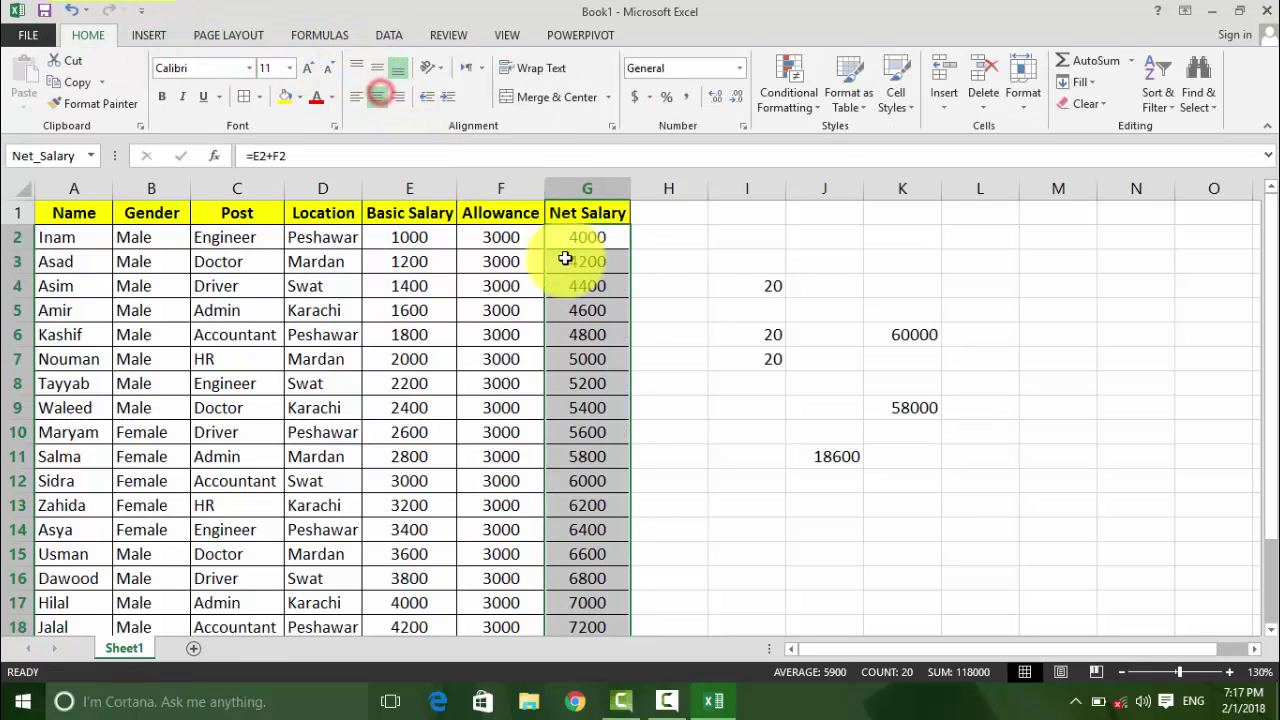
Step: Change F2's allowance to 4000, confirming G2 becomes 5000 and K6 becomes 61000
click(497, 243)
click(423, 240)
click(509, 240)
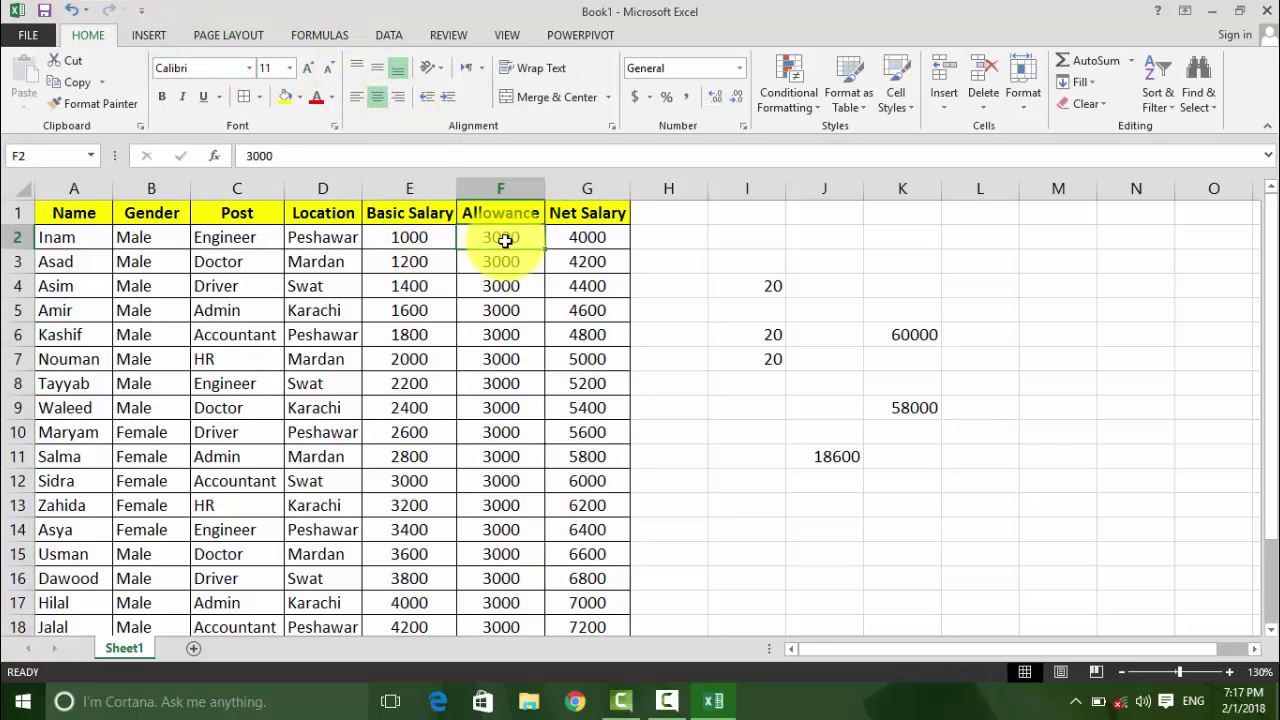
text(400)
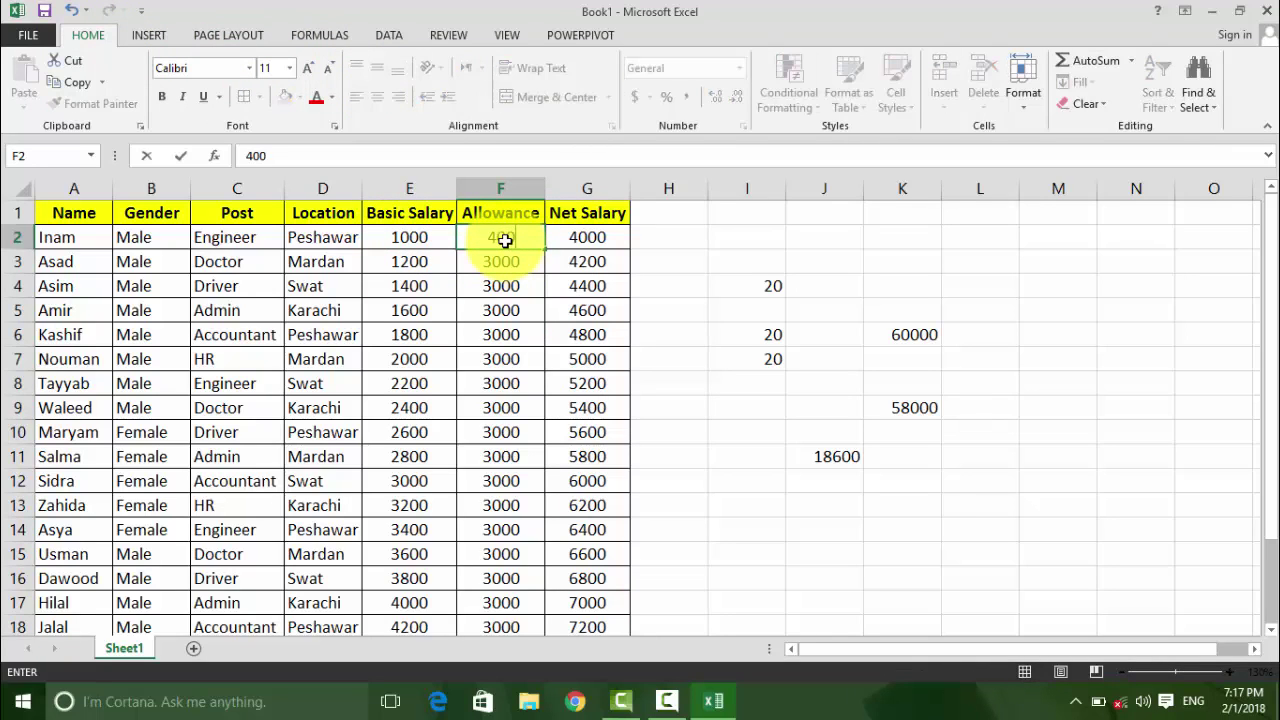
key(Return)
key(Return)
click(584, 237)
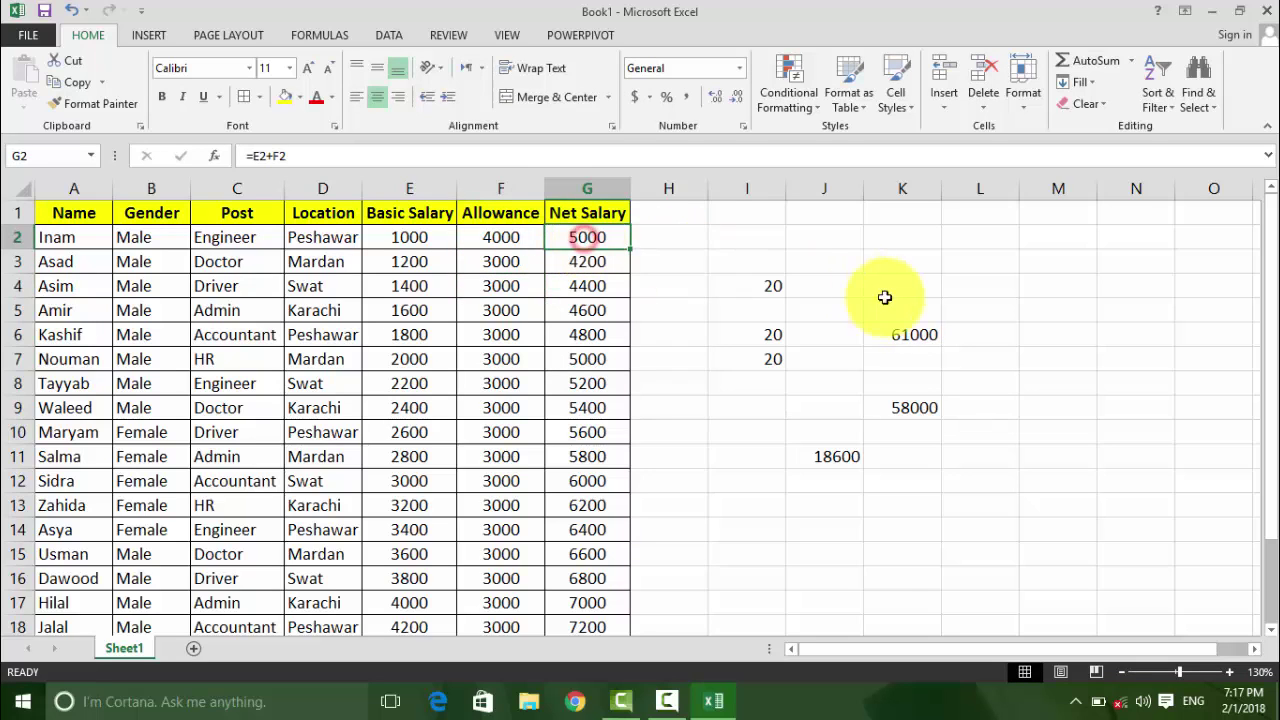
click(895, 336)
click(557, 239)
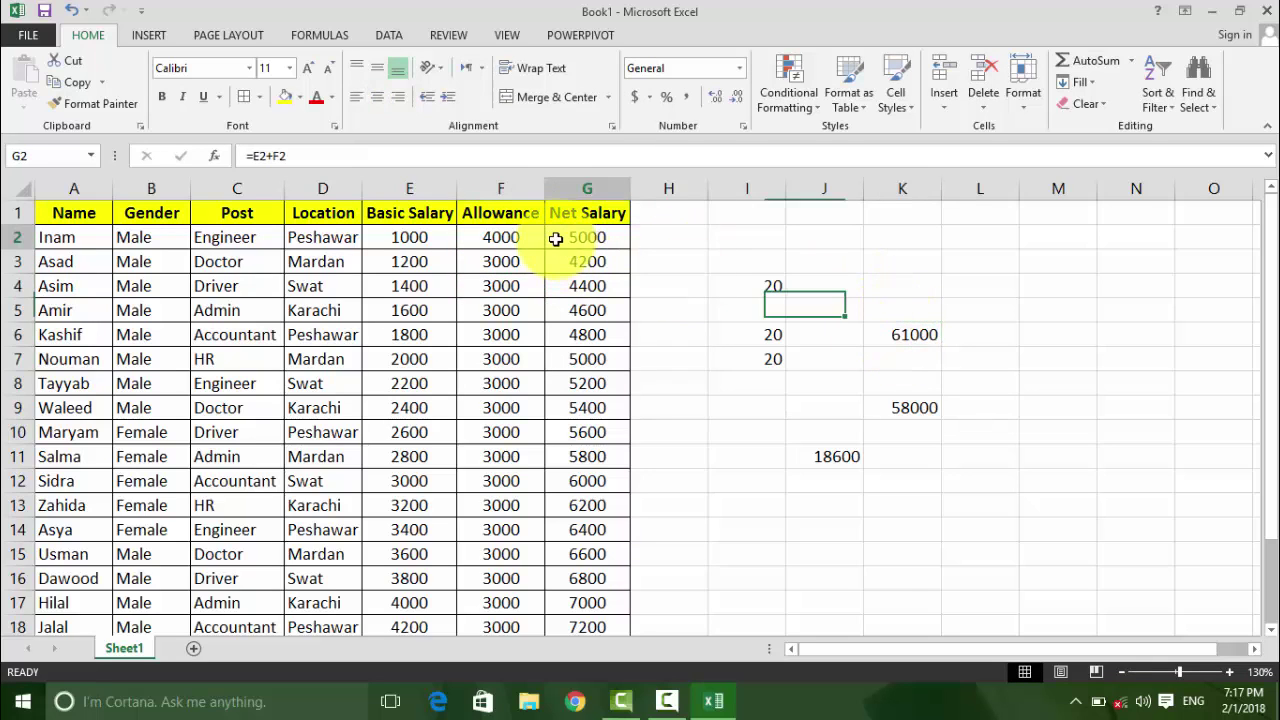
click(316, 35)
click(1030, 100)
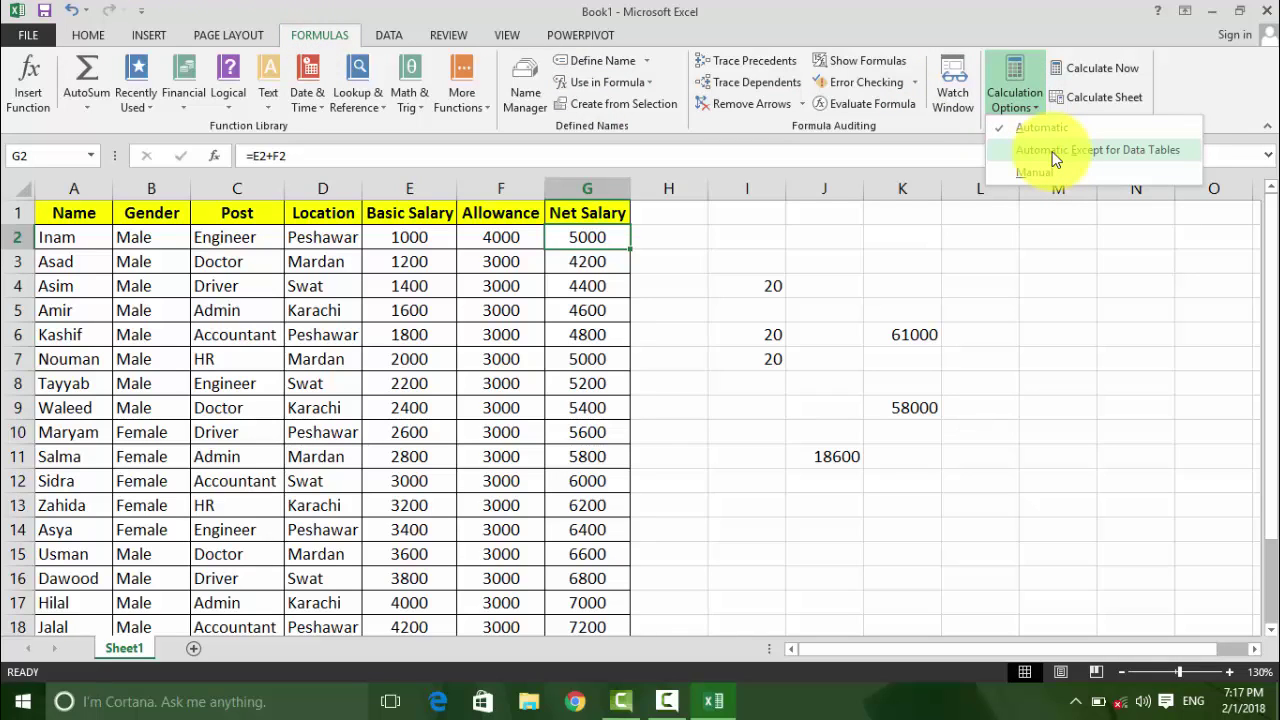
Step: Choose Automatic Except for Data Tables, then test F2 at 5000, giving G2 6000 and K6 62000
click(1052, 150)
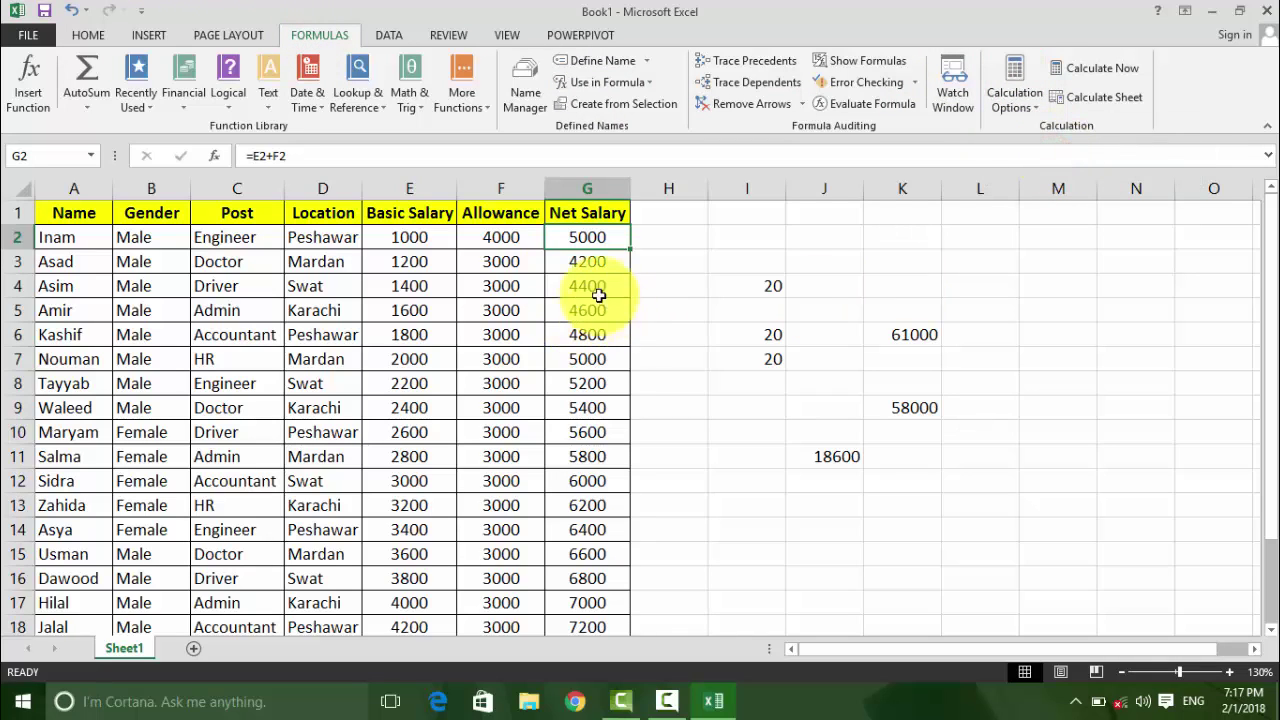
click(482, 236)
text(500)
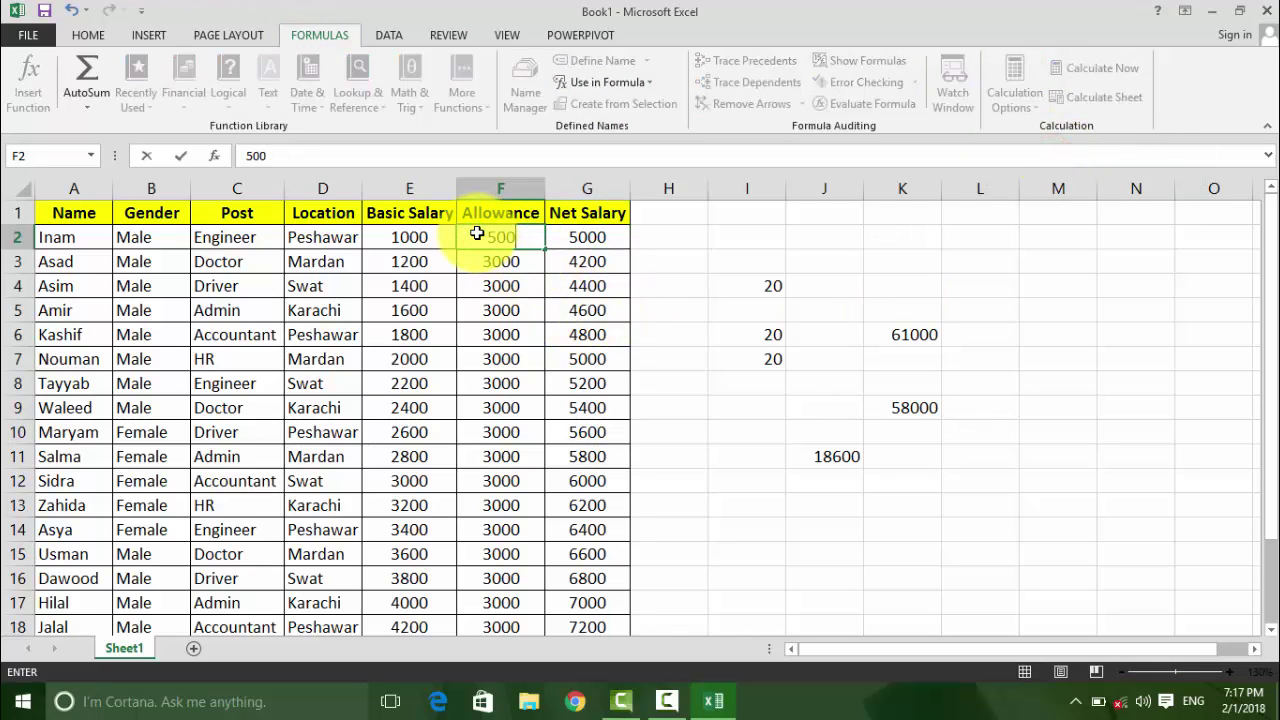
key(Return)
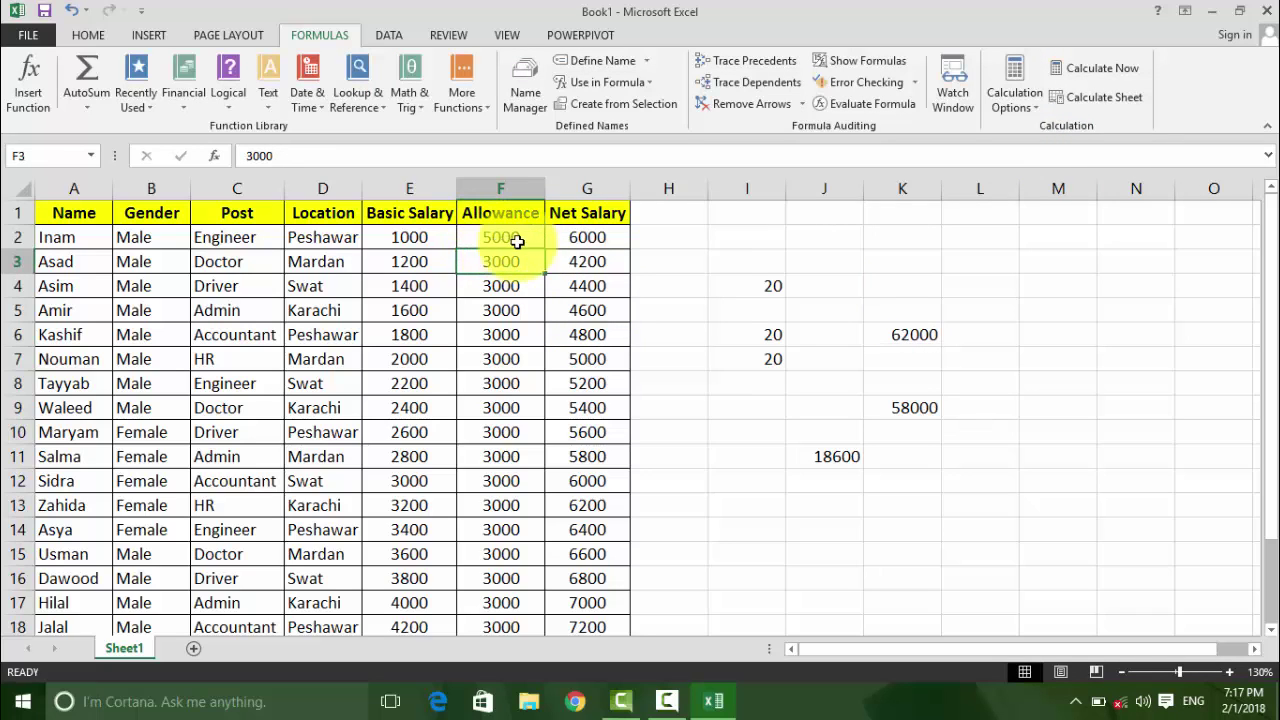
click(587, 237)
click(918, 336)
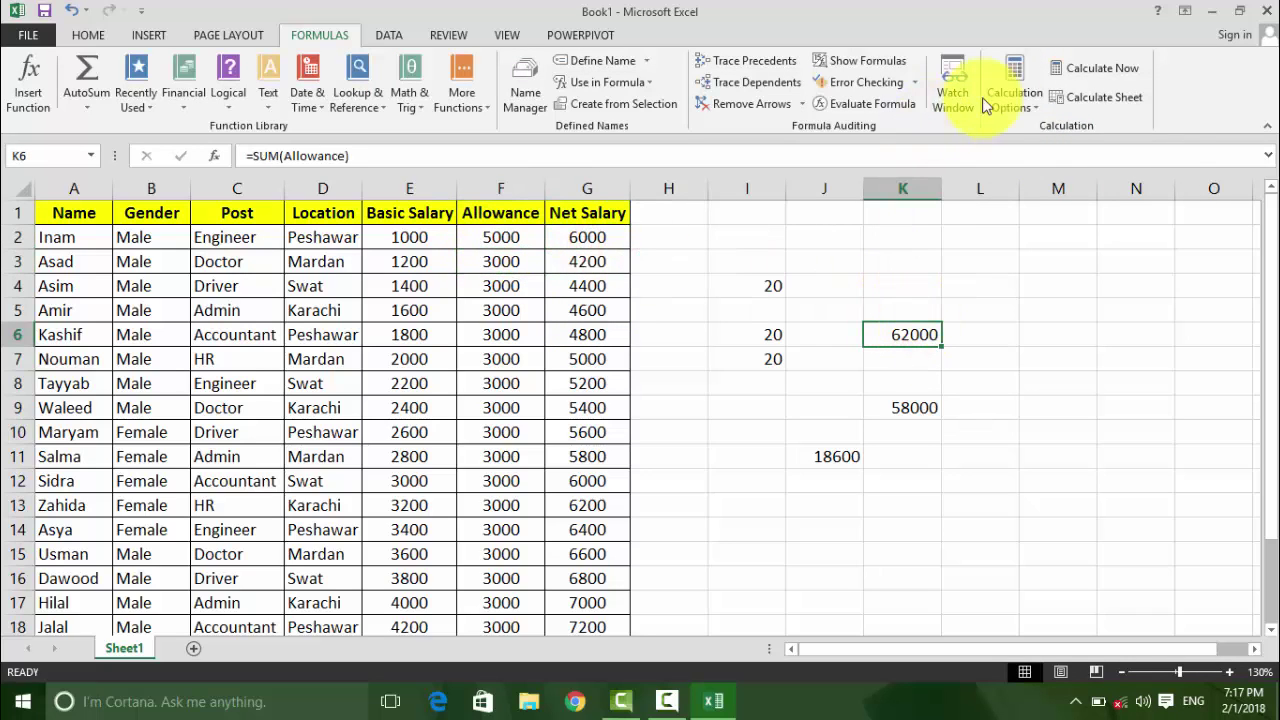
Step: Undo the test edit so F2's allowance returns to 4000
click(1014, 95)
click(638, 342)
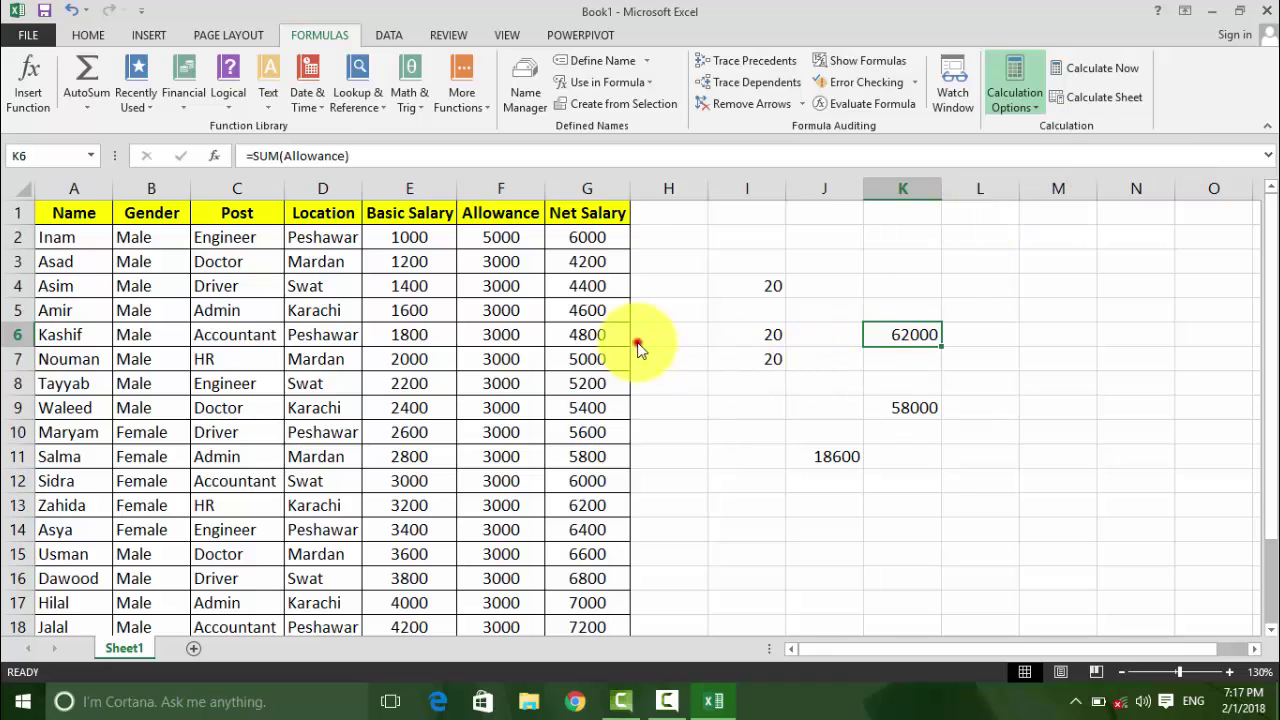
click(518, 307)
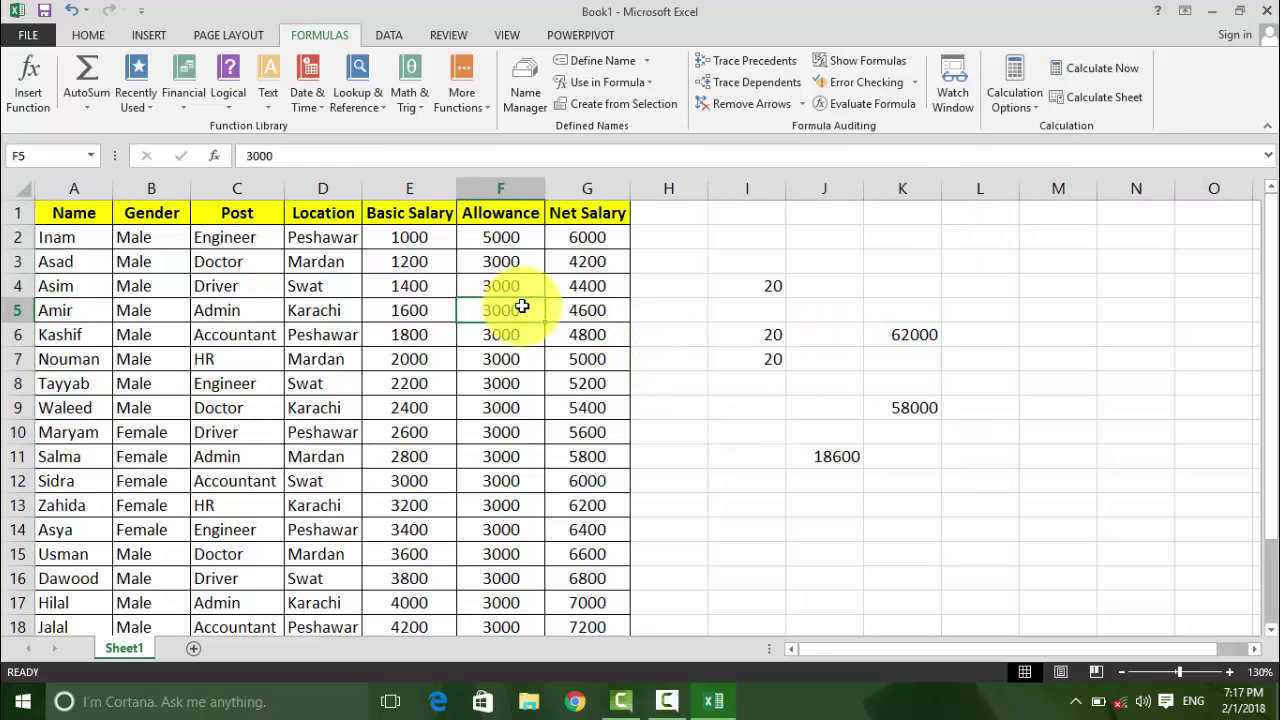
key(ctrl+z)
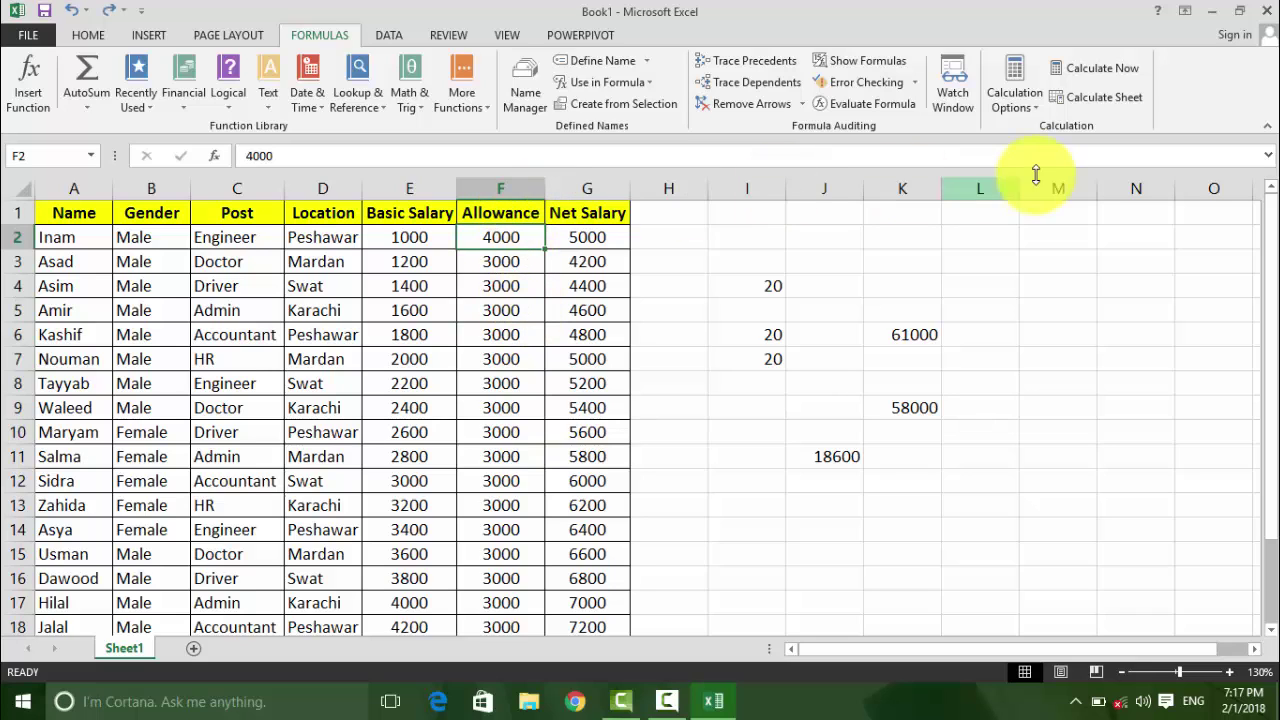
Step: Switch to Manual calculation and enter 50000 in F2, leaving G2 and K6 (61000) unrecalculated
click(1015, 100)
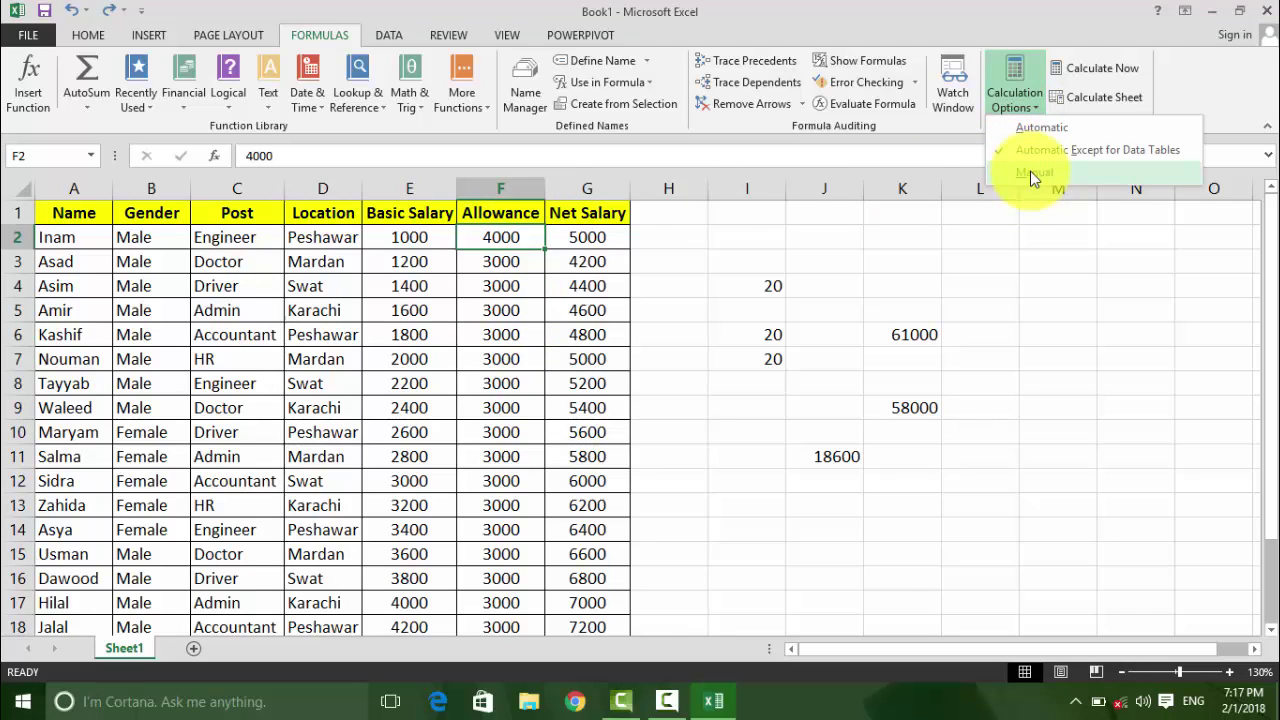
click(1030, 171)
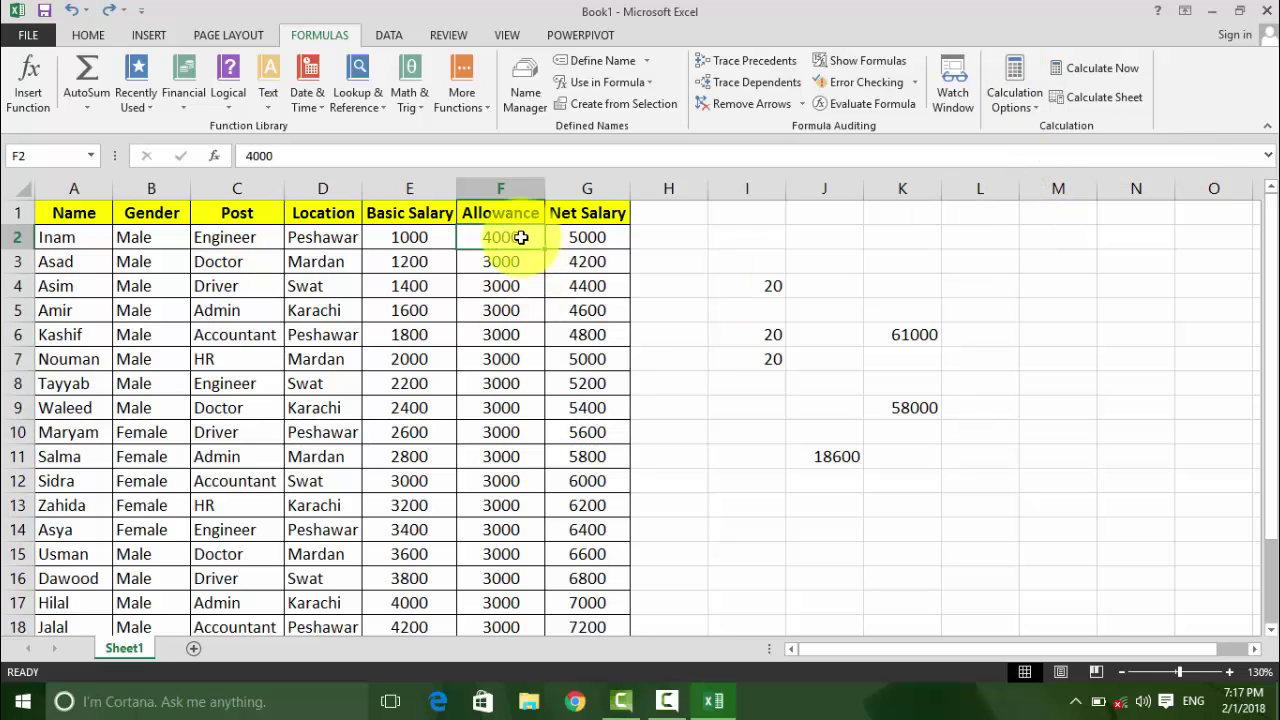
text(50)
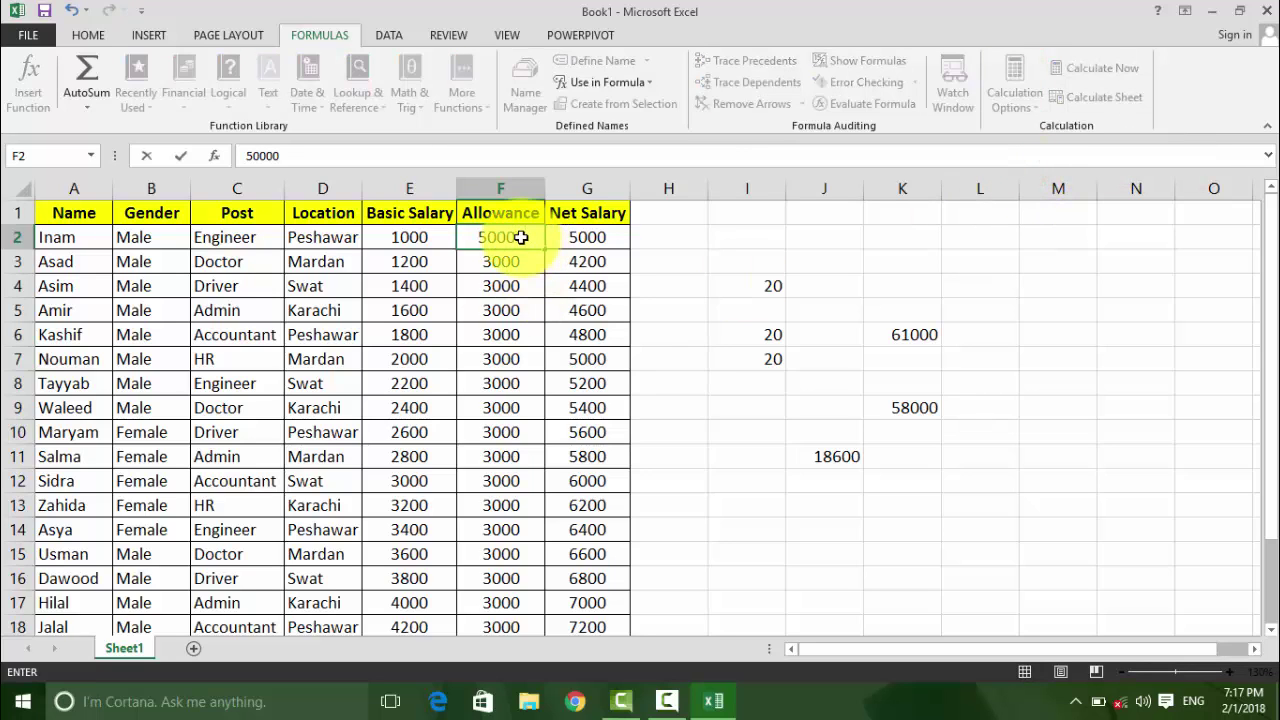
key(Return)
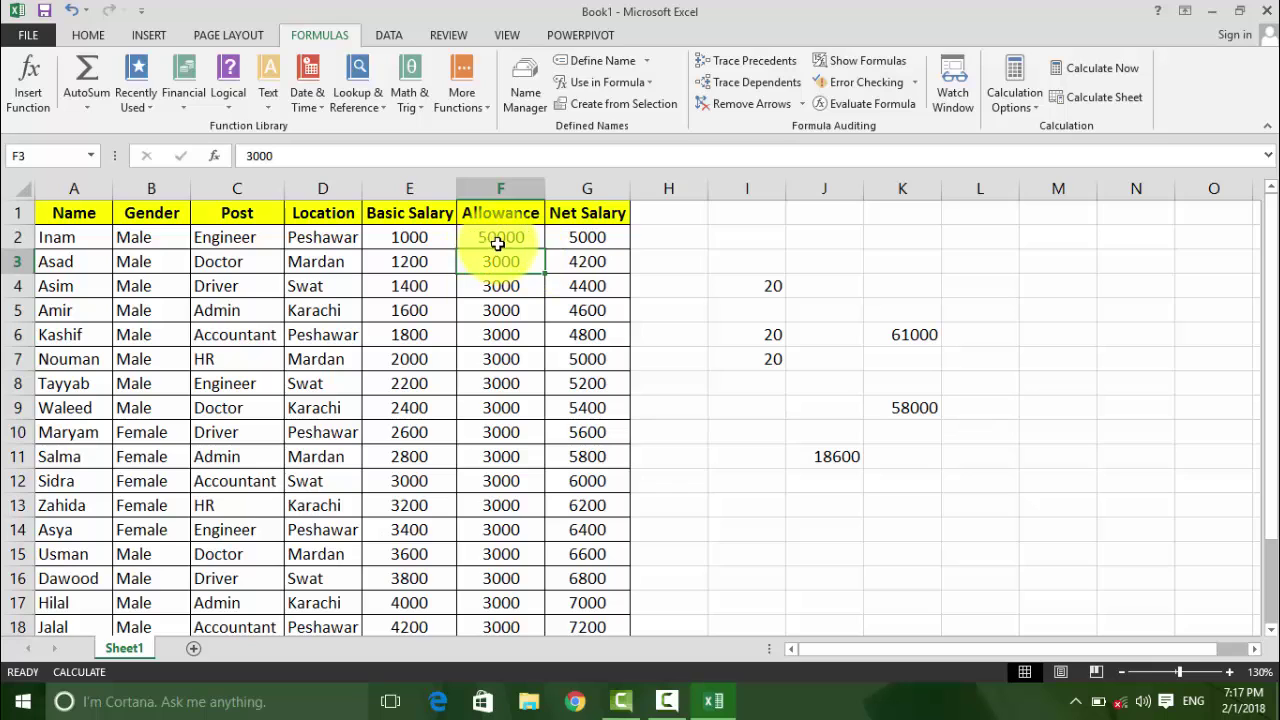
click(586, 236)
click(891, 334)
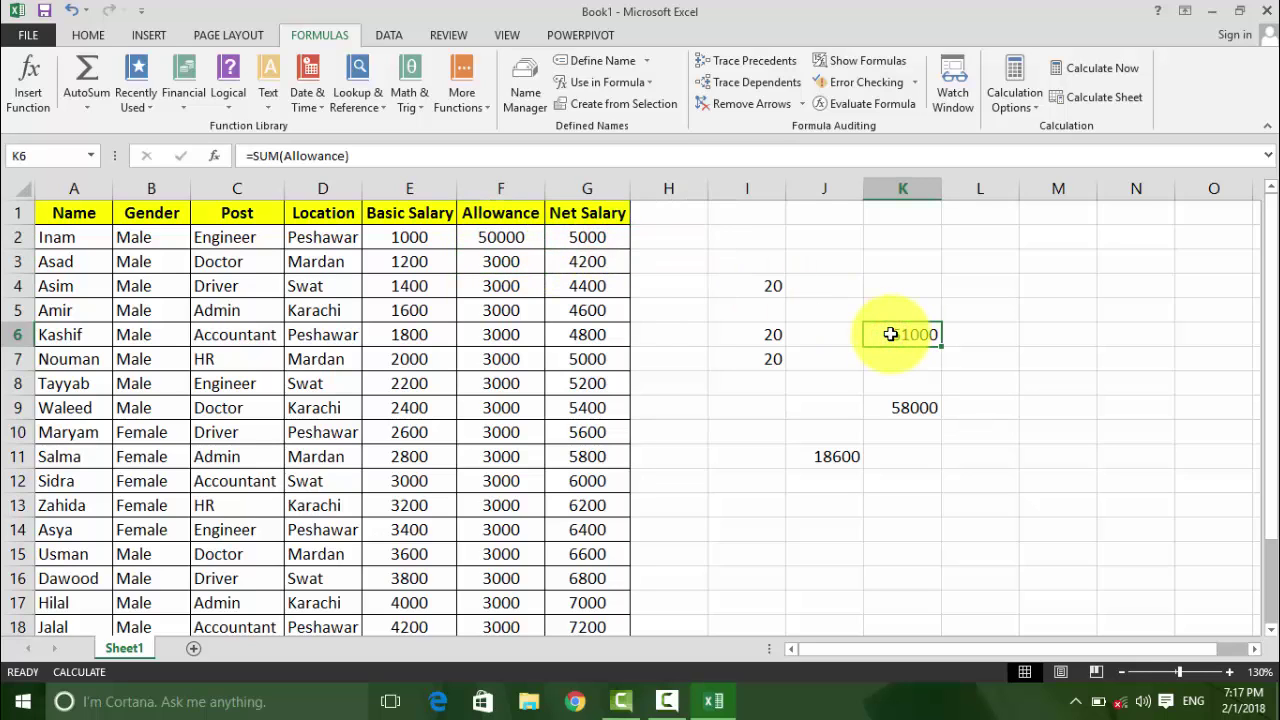
Step: Recalculate with Calculate Now so G2 shows 51000 and K6 107000
click(510, 238)
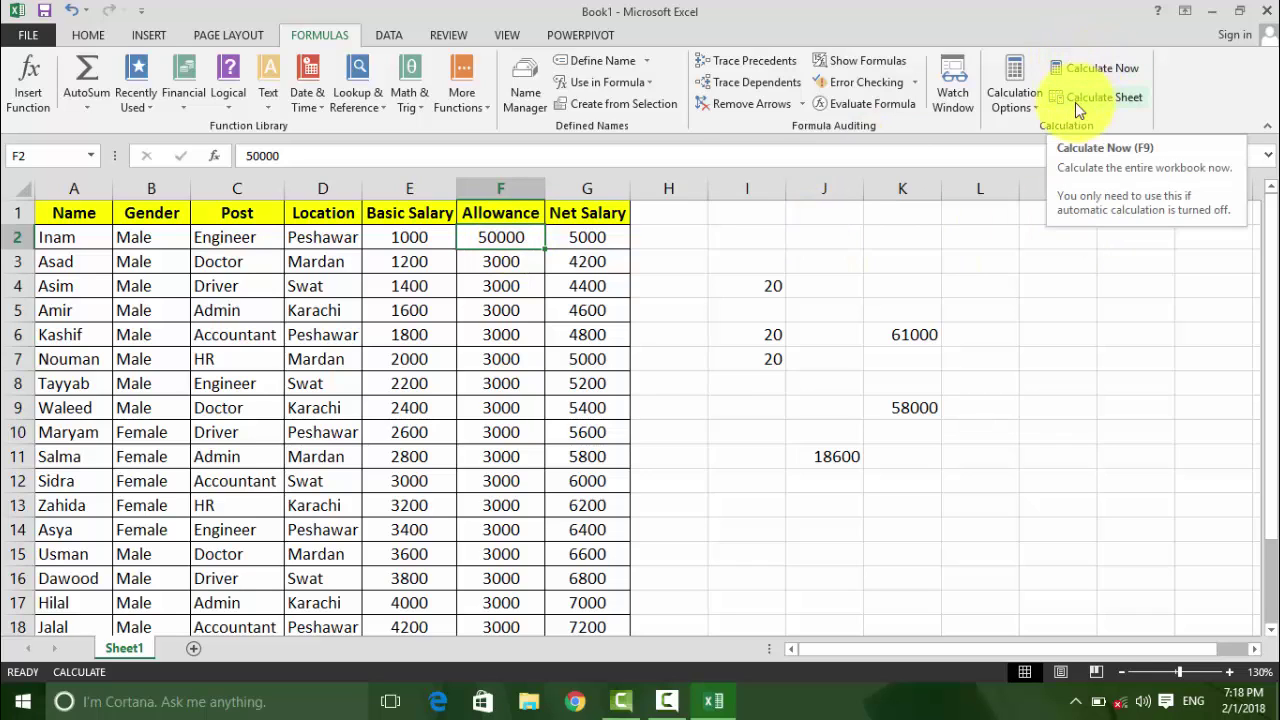
click(1092, 72)
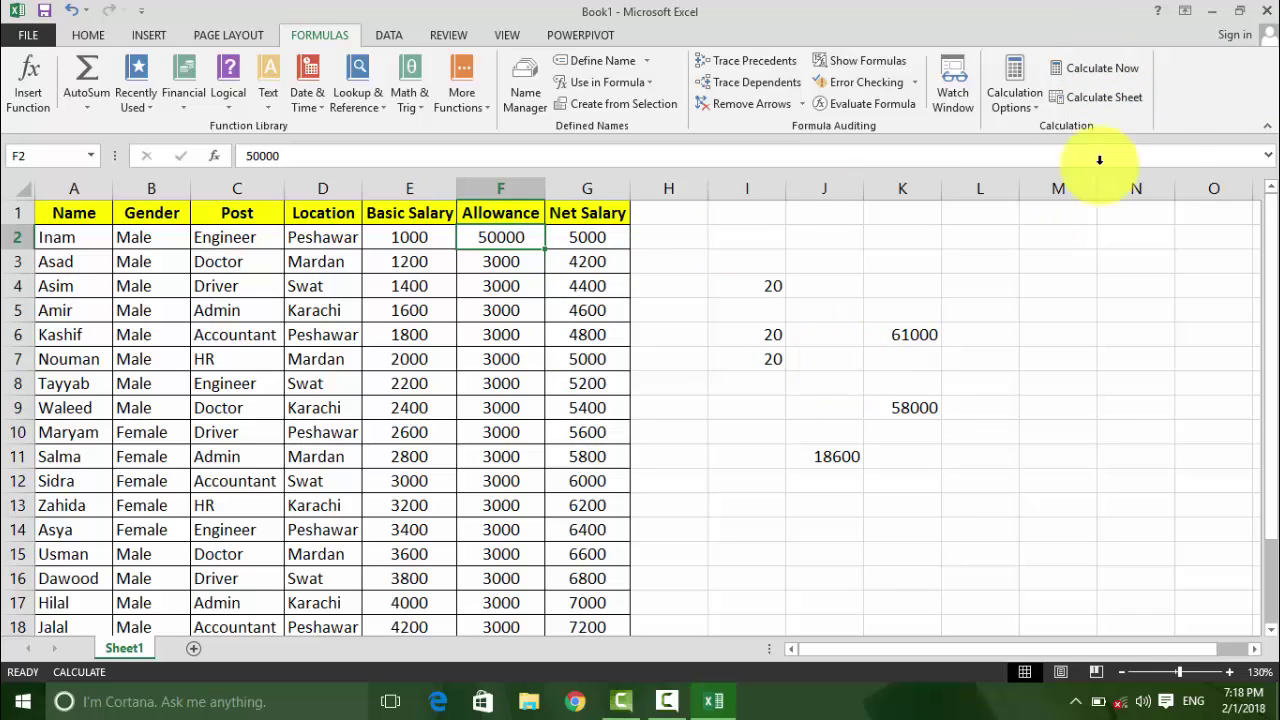
click(1106, 70)
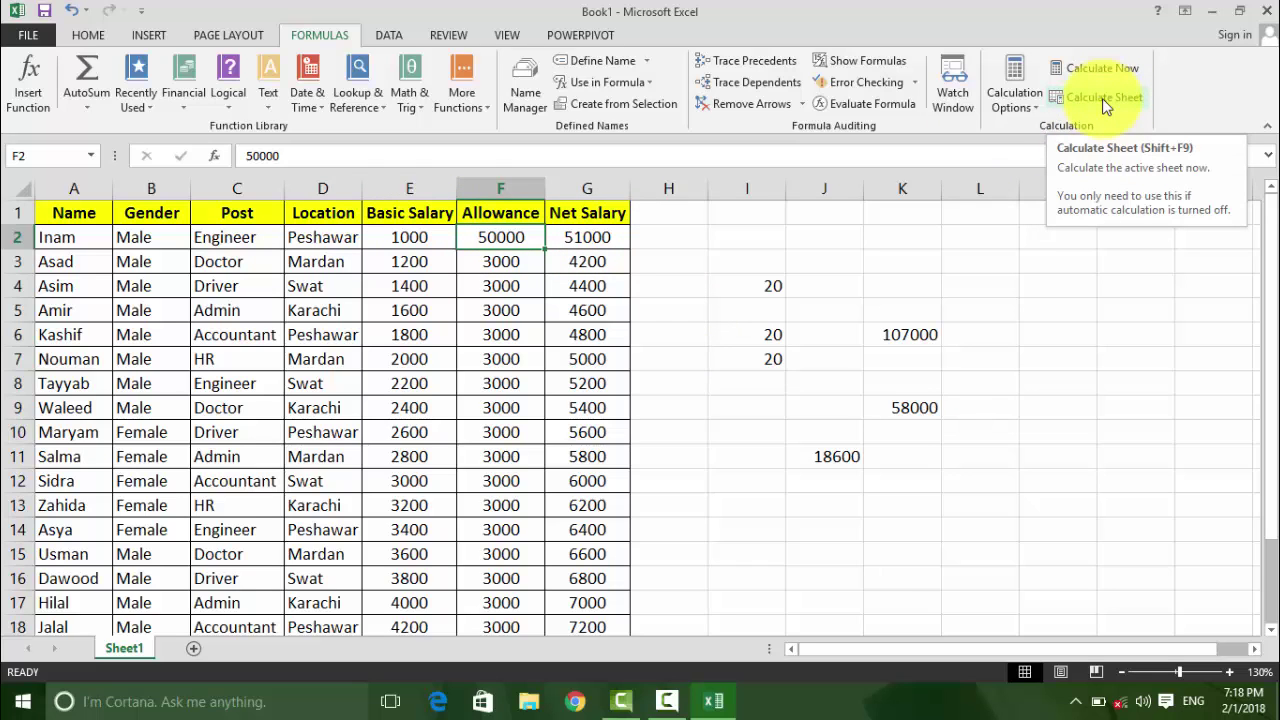
Step: Add four new worksheets, Sheet2 through Sheet5, and go back to Sheet1
click(218, 652)
click(292, 648)
click(362, 648)
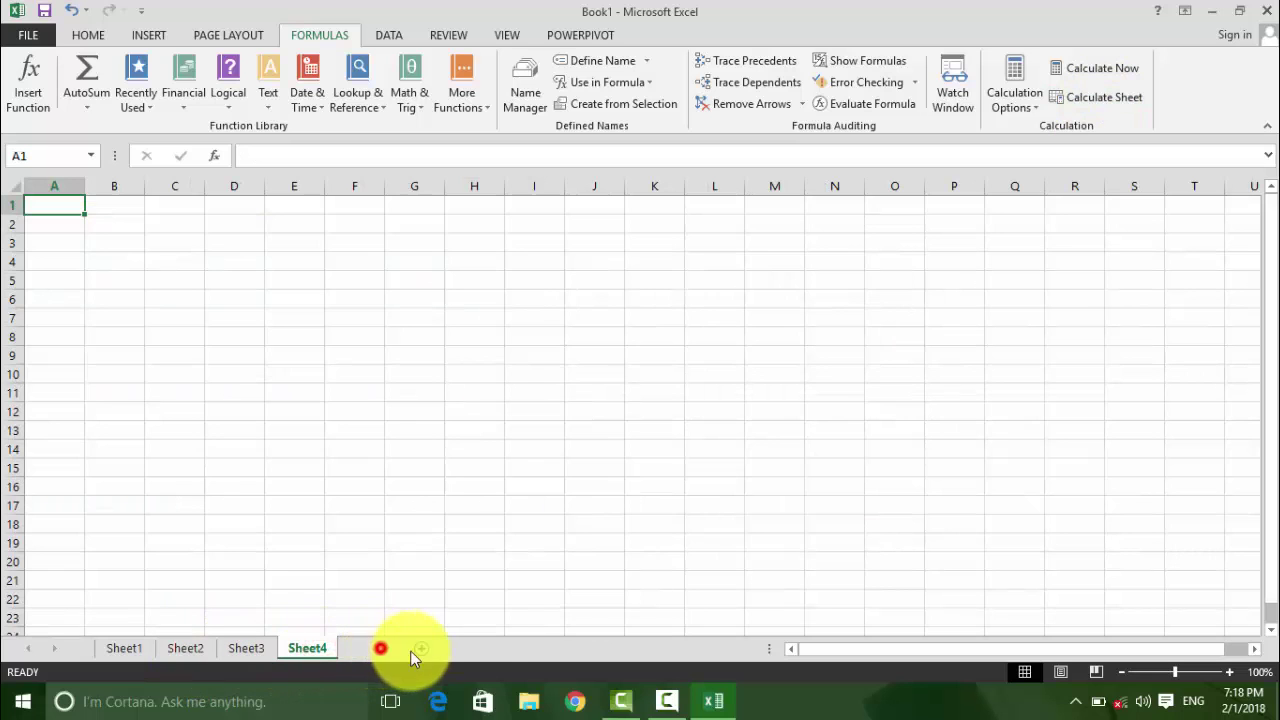
click(421, 648)
click(118, 648)
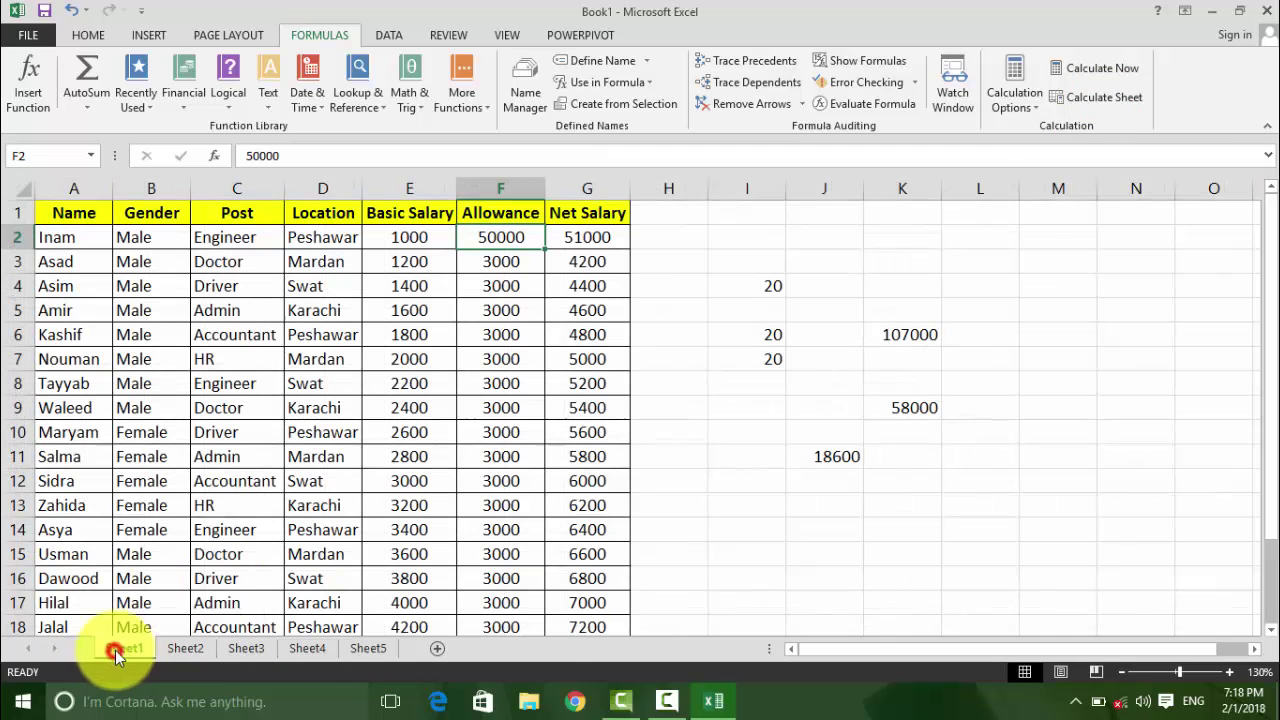
click(684, 356)
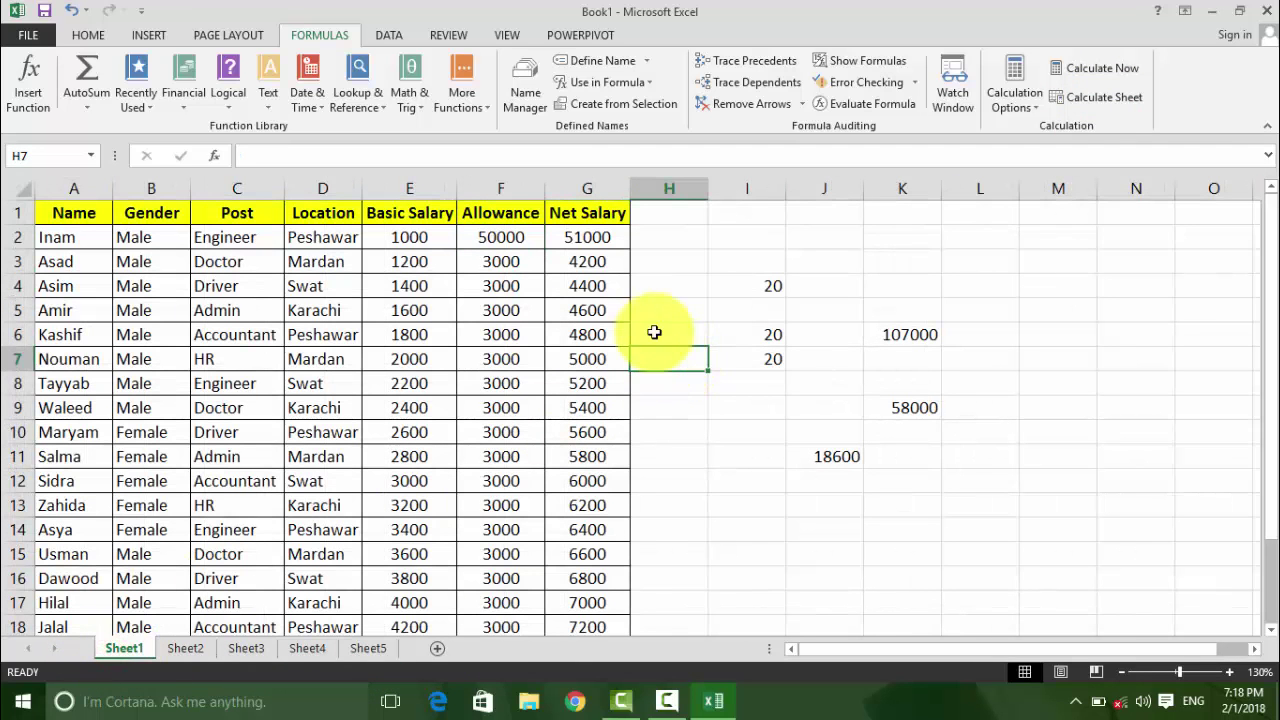
click(1111, 98)
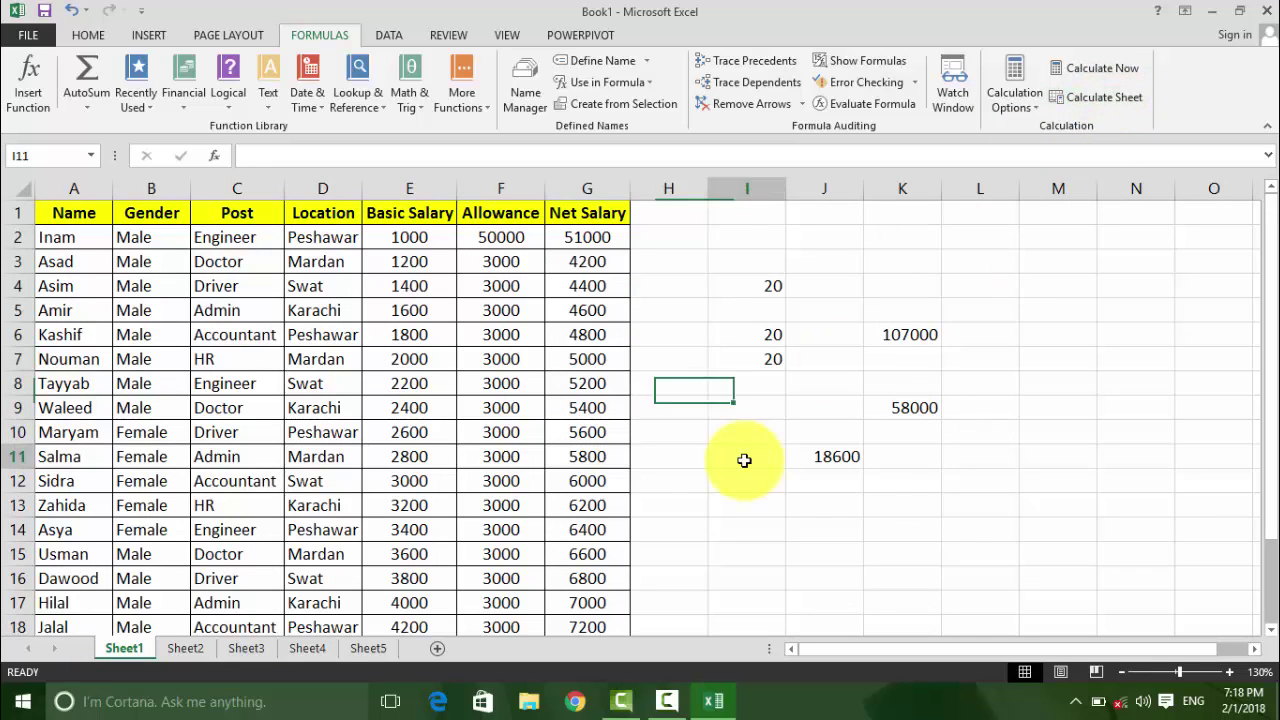
click(906, 450)
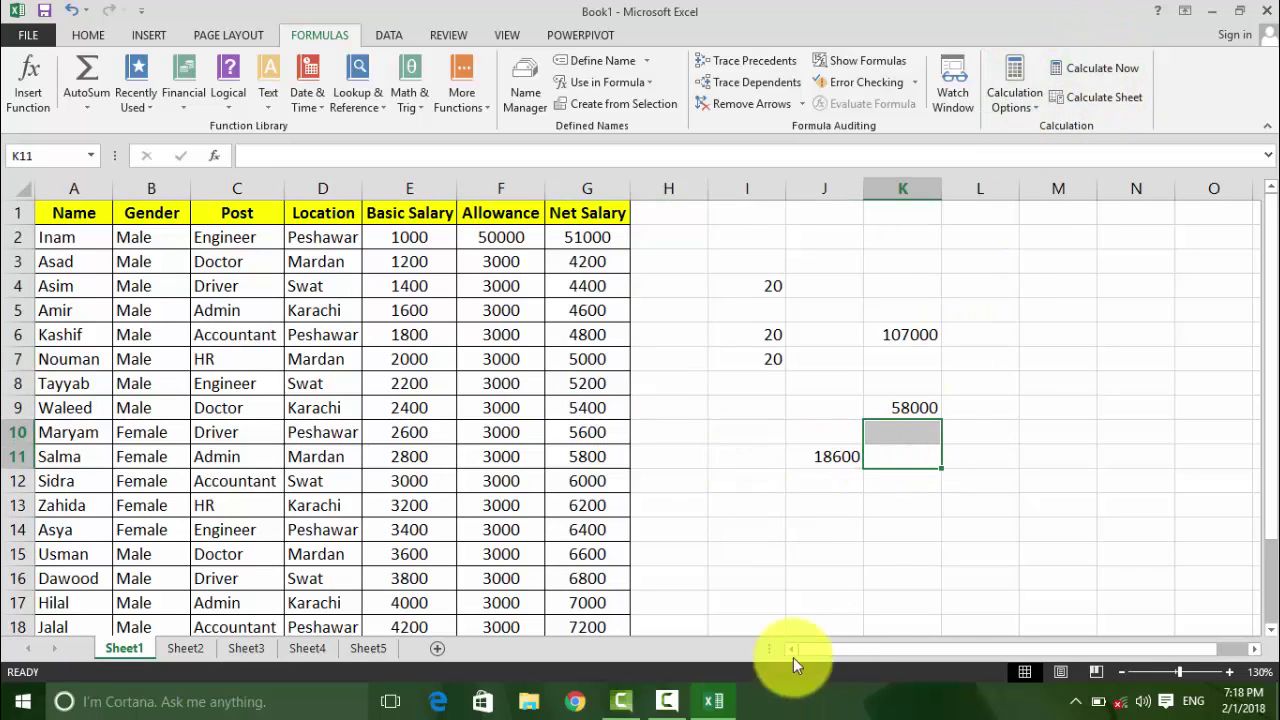
scroll(806, 423, down, 2)
click(803, 404)
scroll(847, 455, up, 2)
double_click(847, 455)
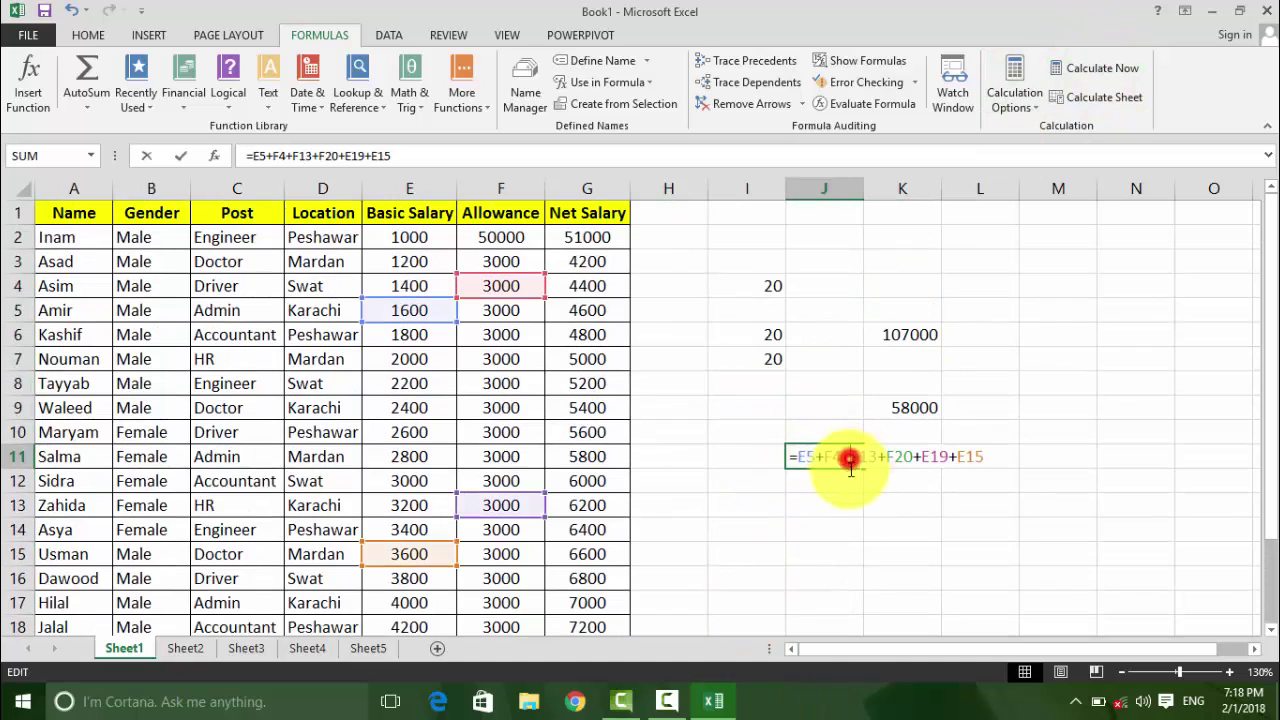
drag(796, 456, 989, 460)
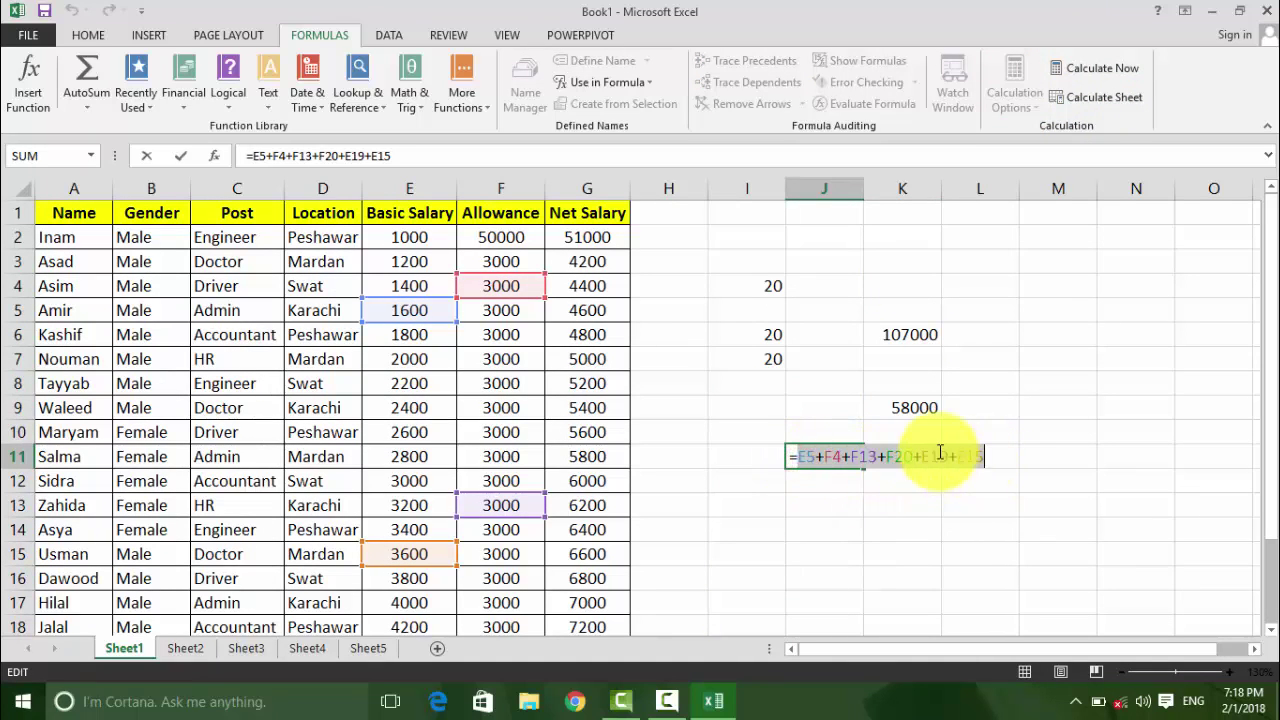
click(1082, 68)
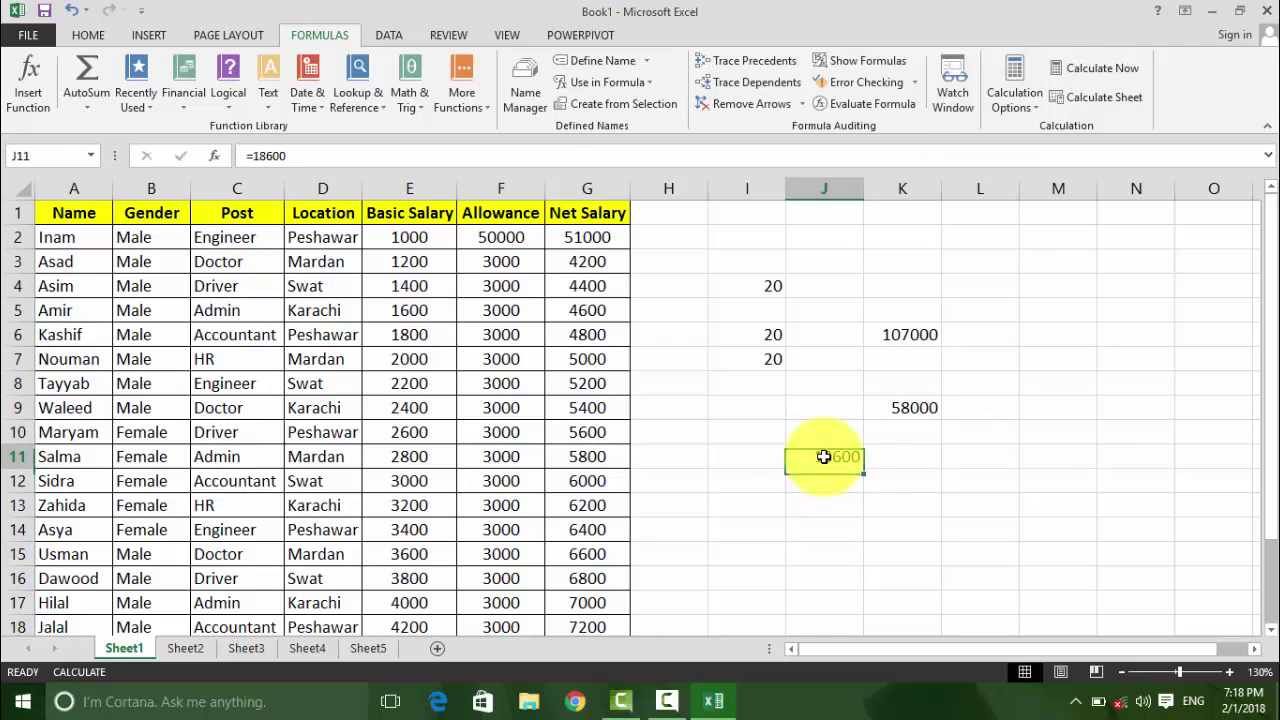
double_click(823, 459)
click(1058, 68)
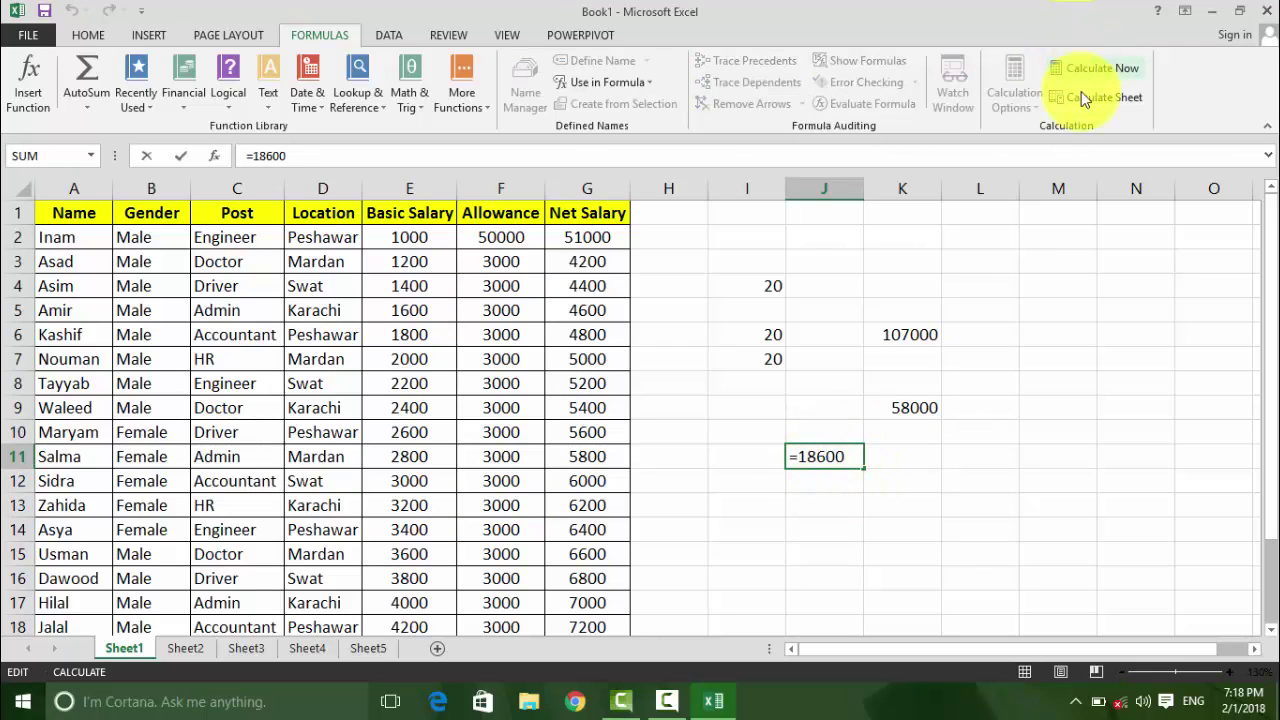
click(878, 456)
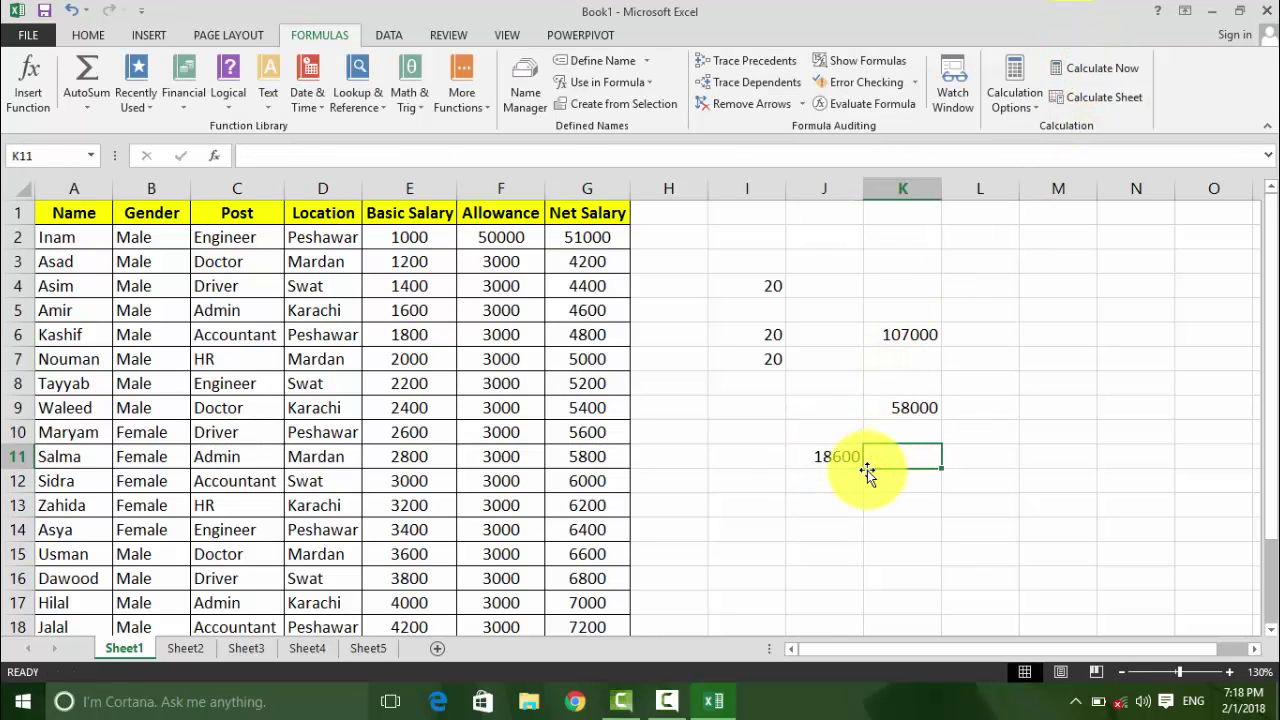
click(860, 463)
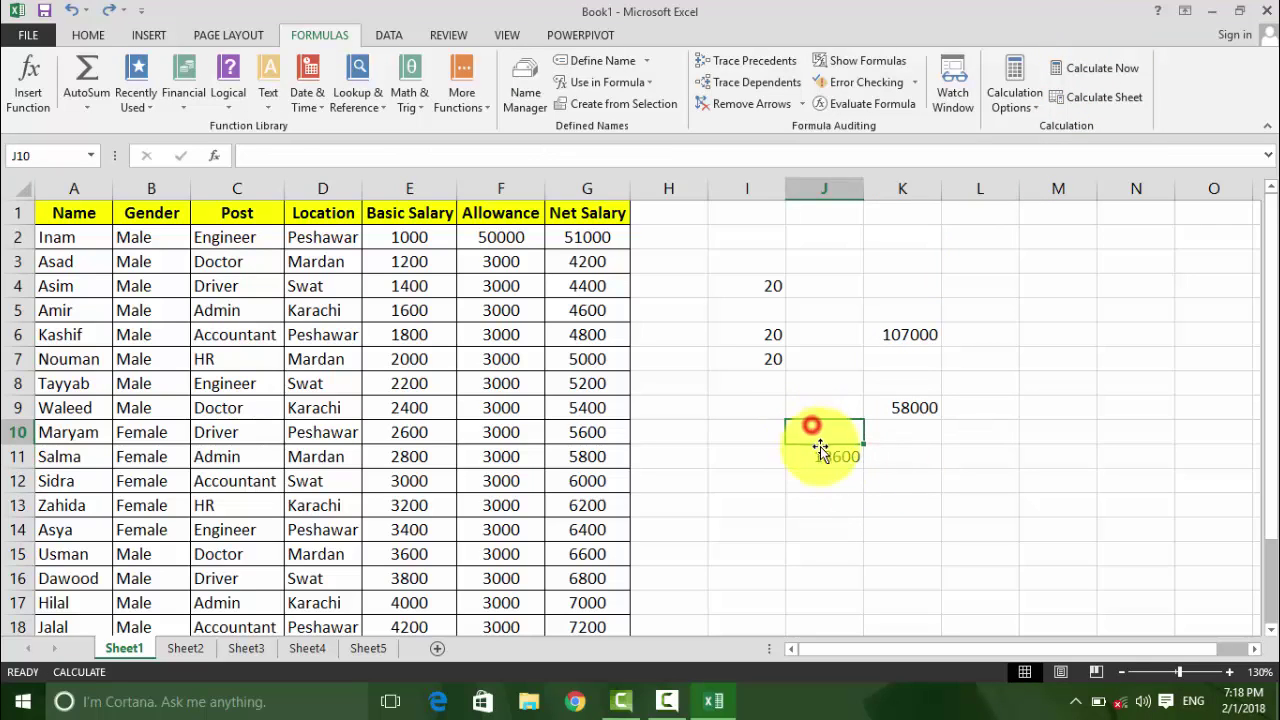
double_click(821, 455)
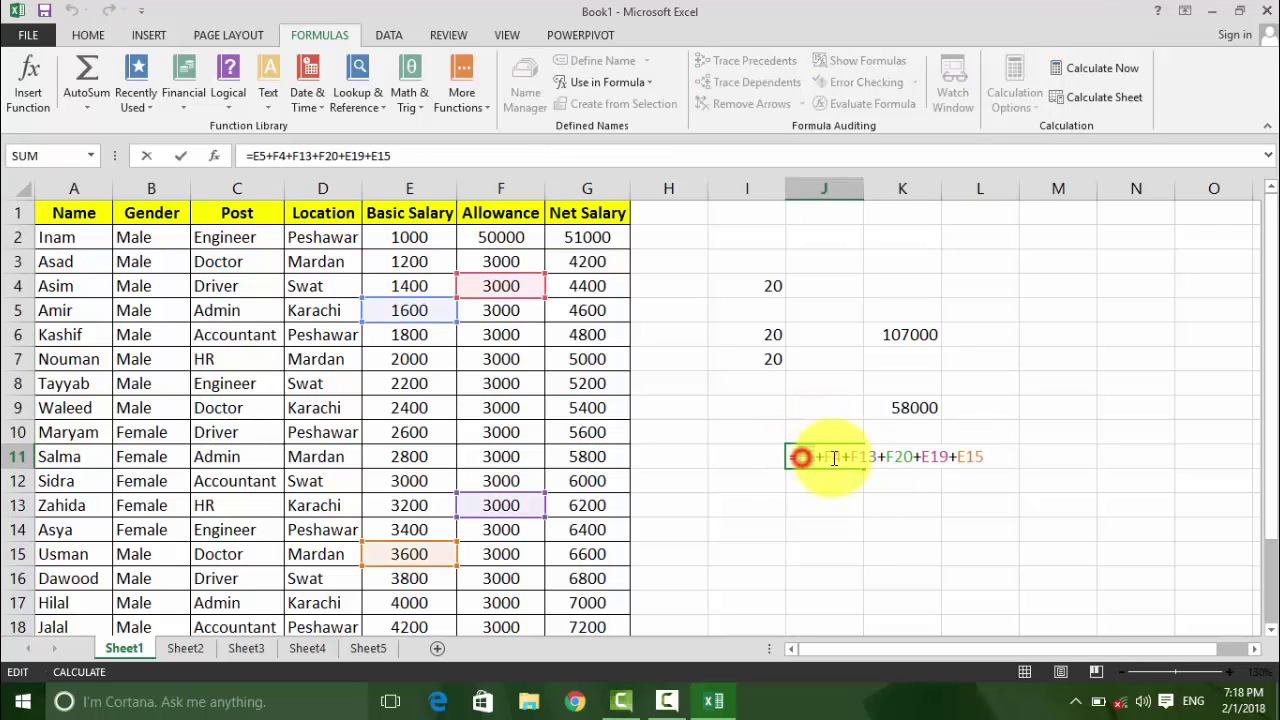
drag(799, 458, 880, 458)
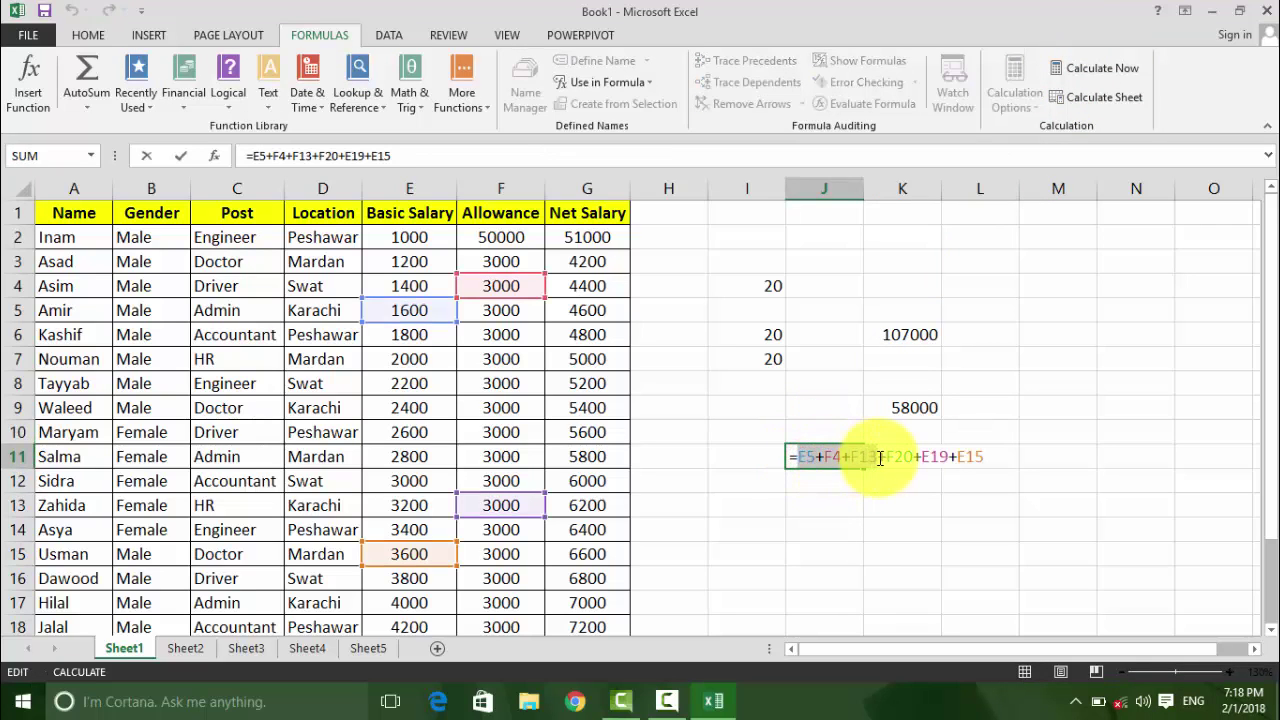
click(1085, 68)
drag(843, 456, 941, 456)
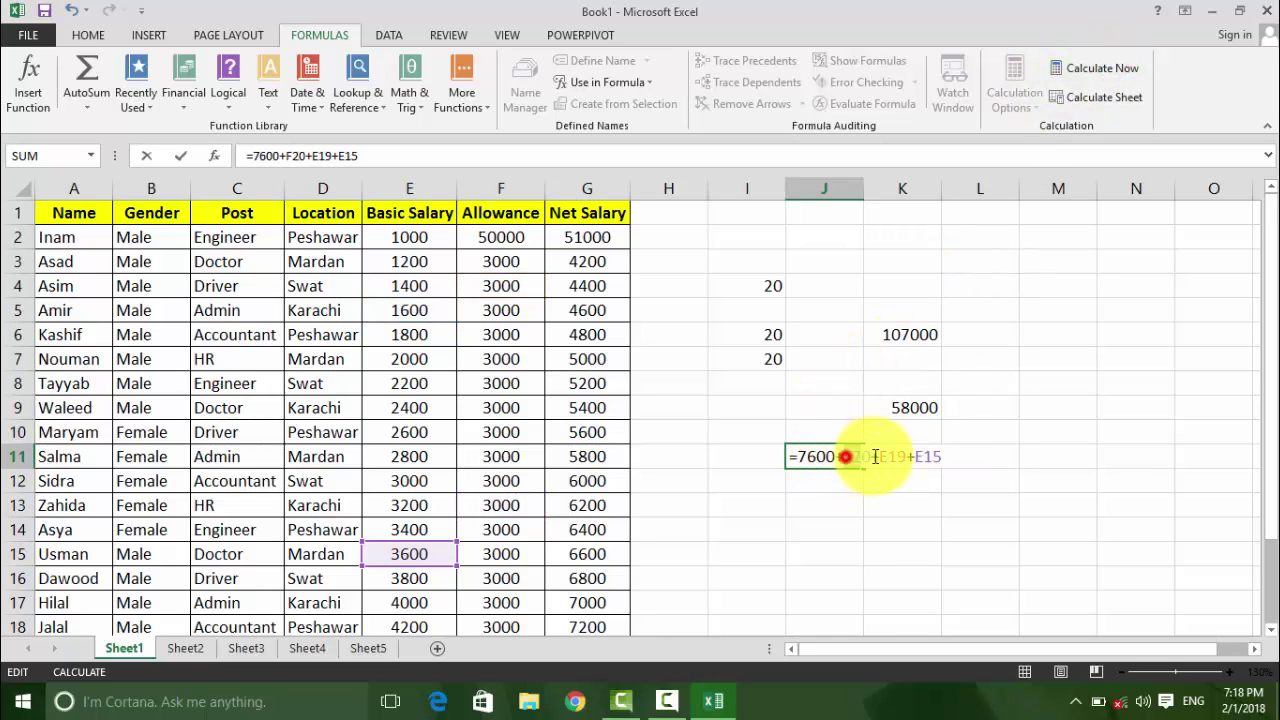
click(1085, 68)
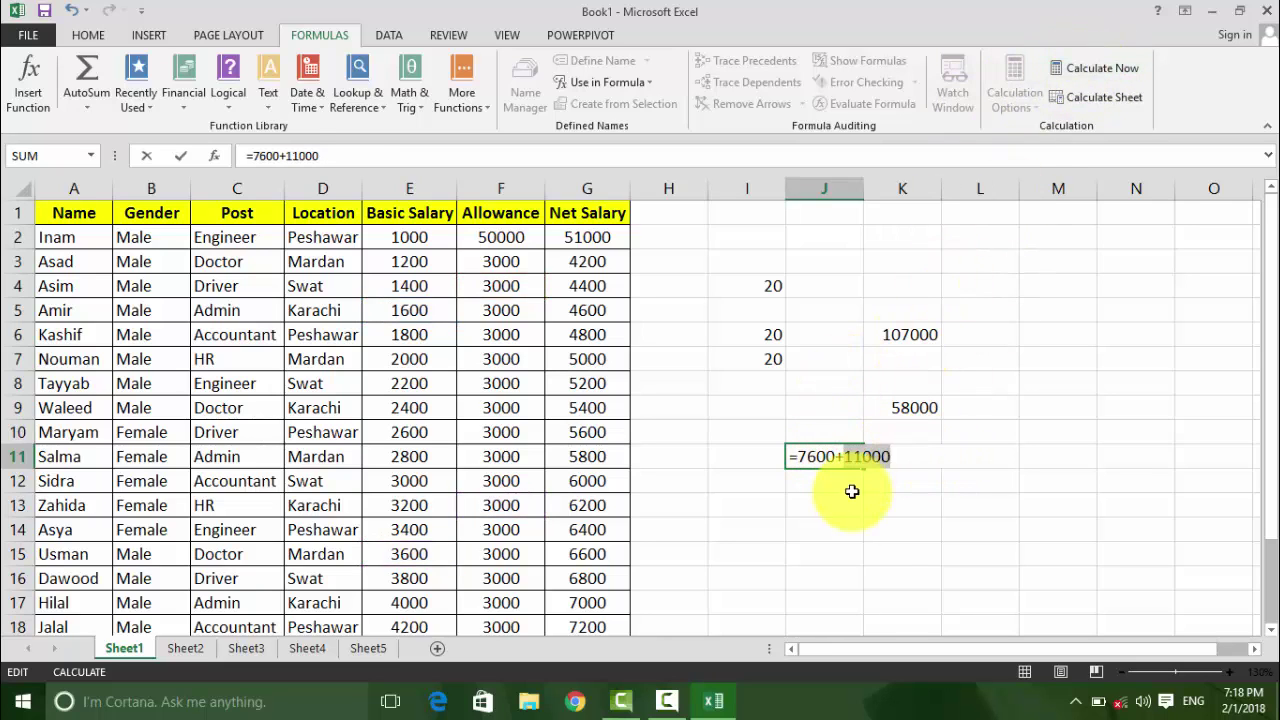
drag(893, 456, 810, 458)
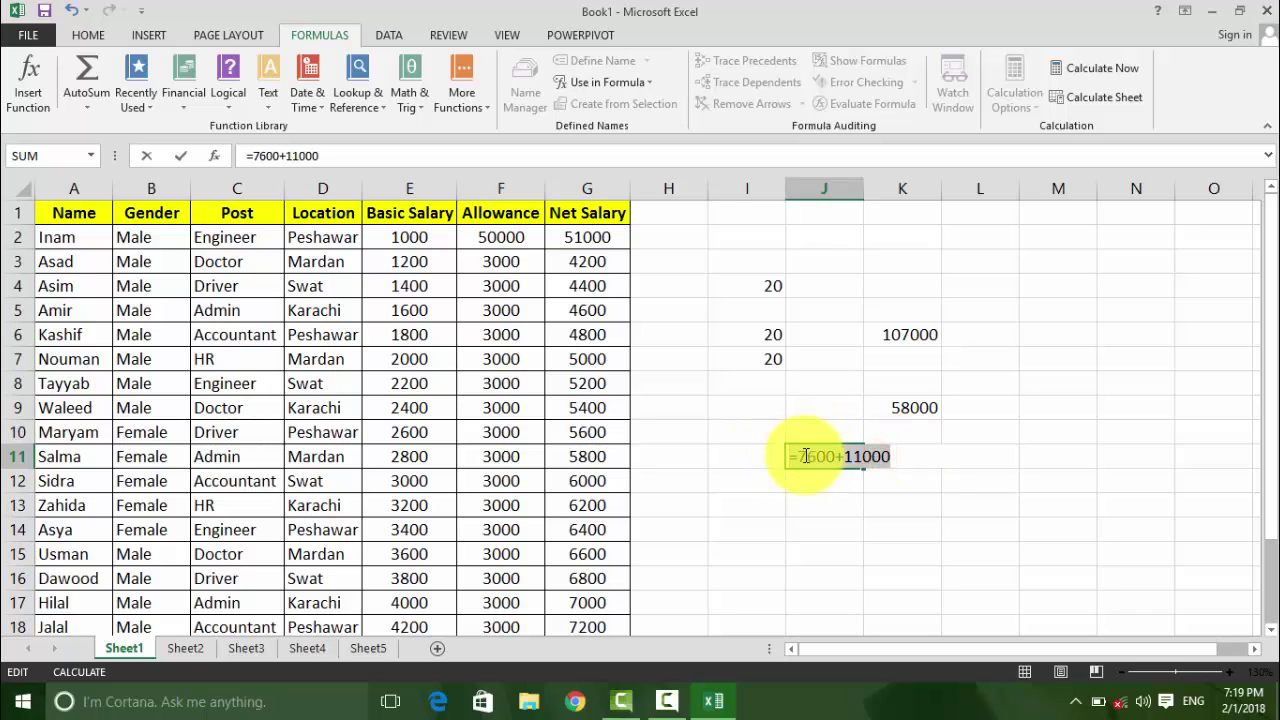
drag(890, 456, 790, 456)
click(1085, 68)
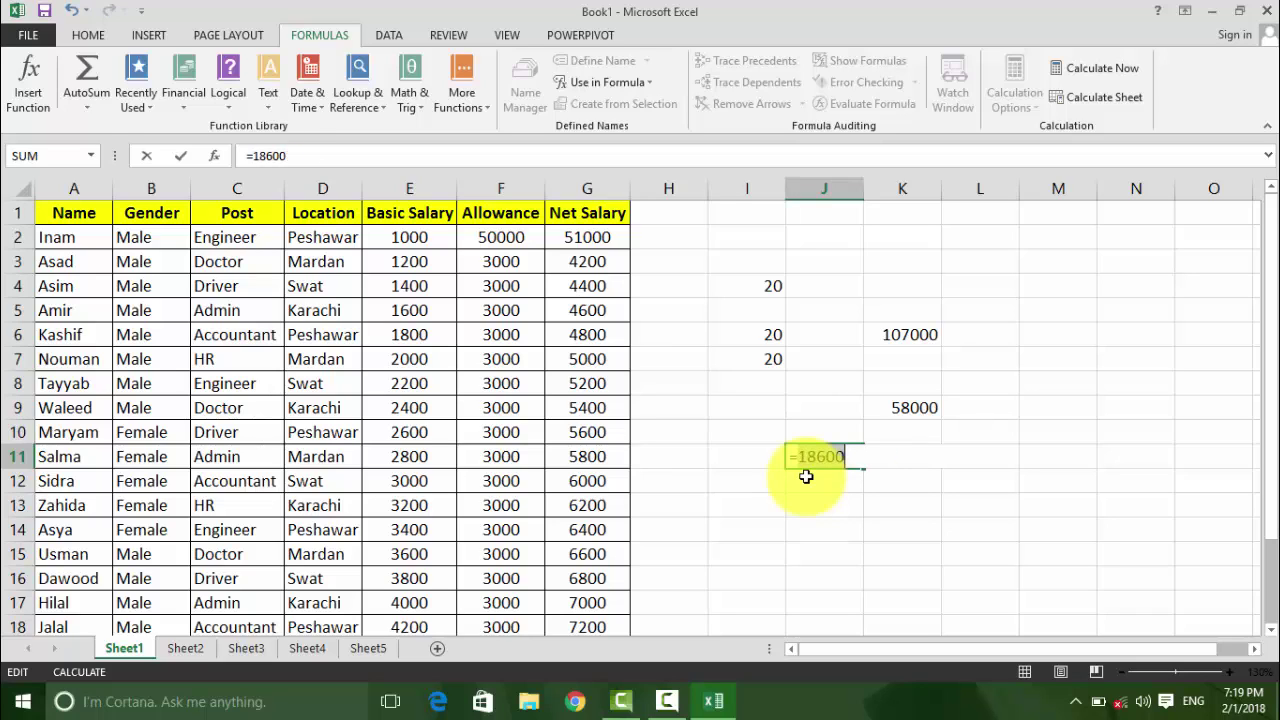
key(Return)
key(Up)
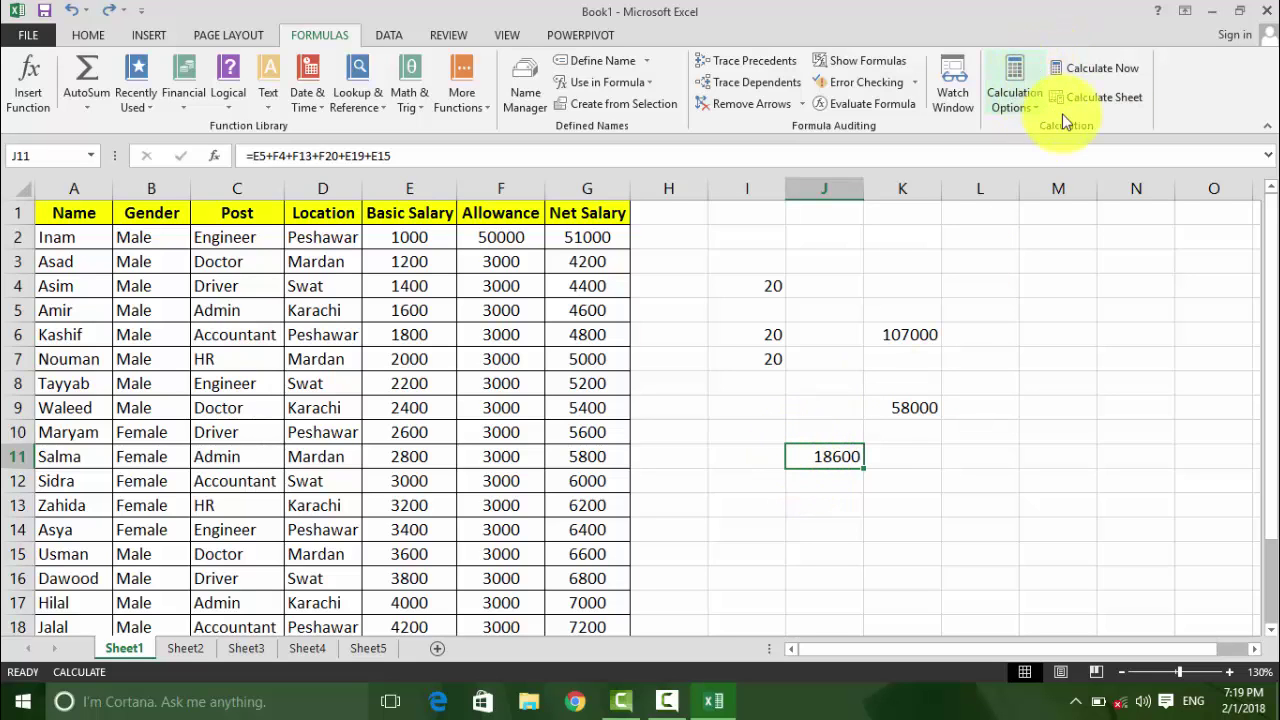
click(868, 548)
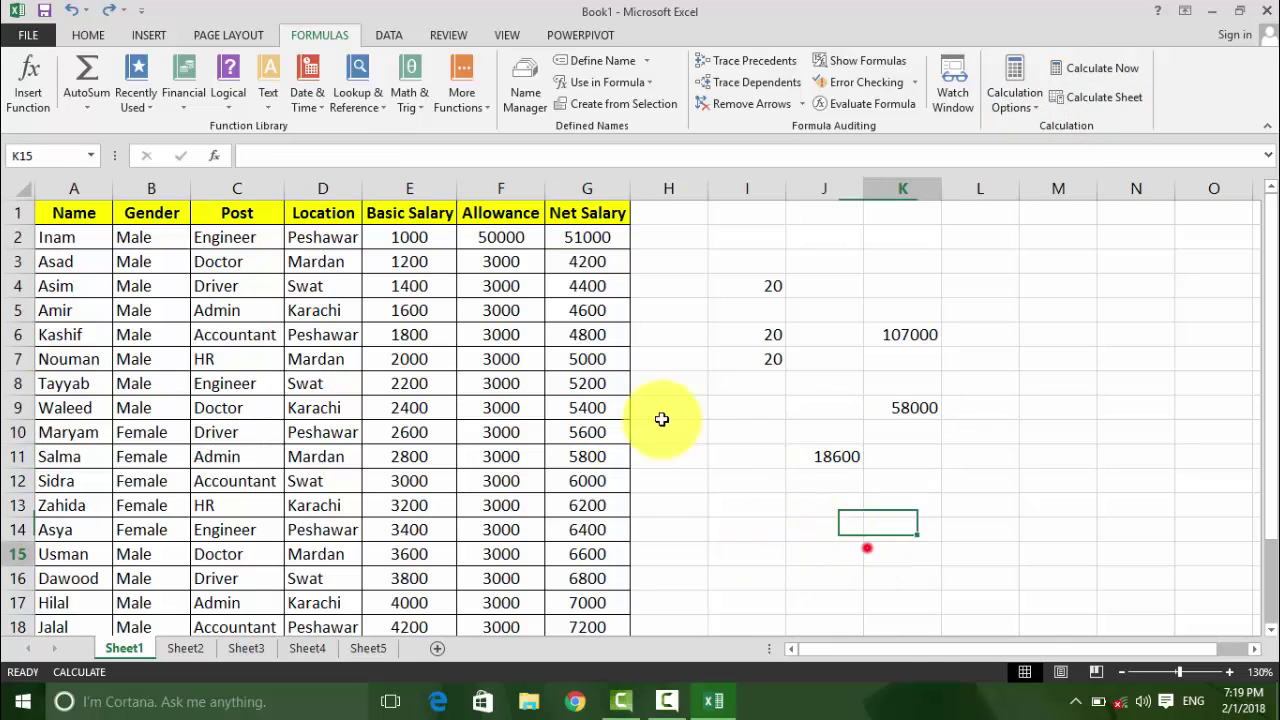
click(671, 306)
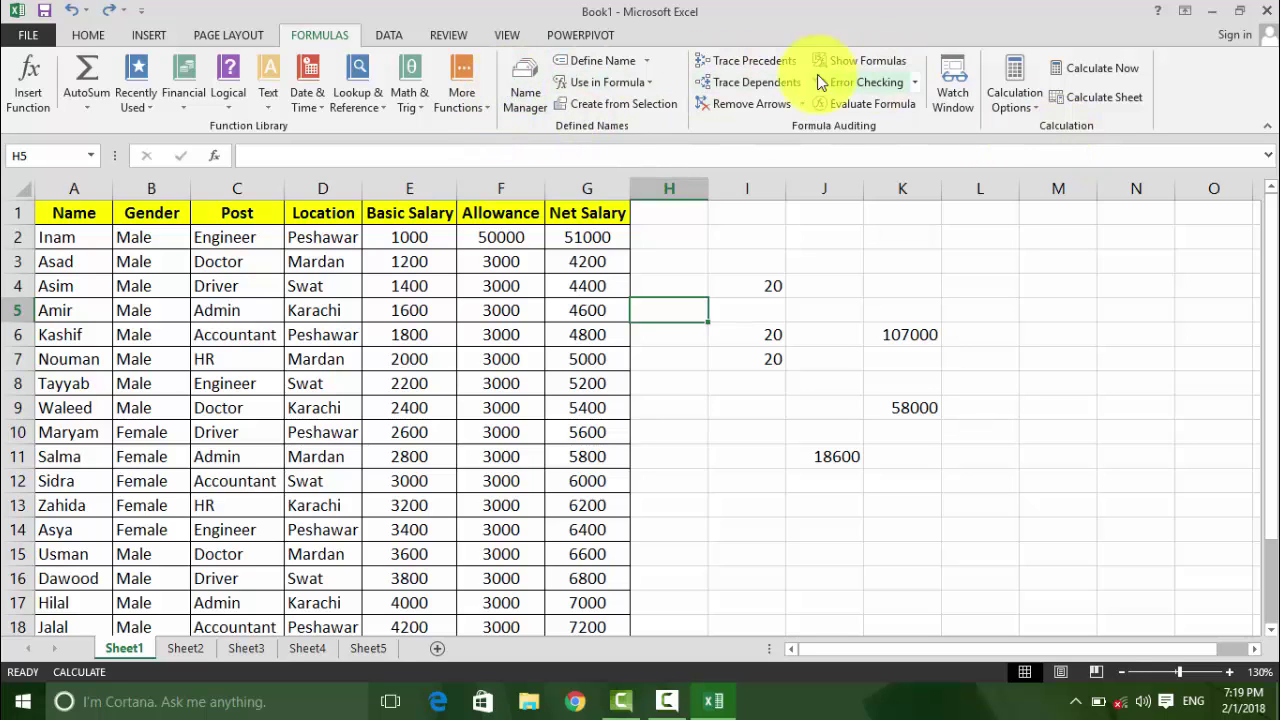
click(394, 36)
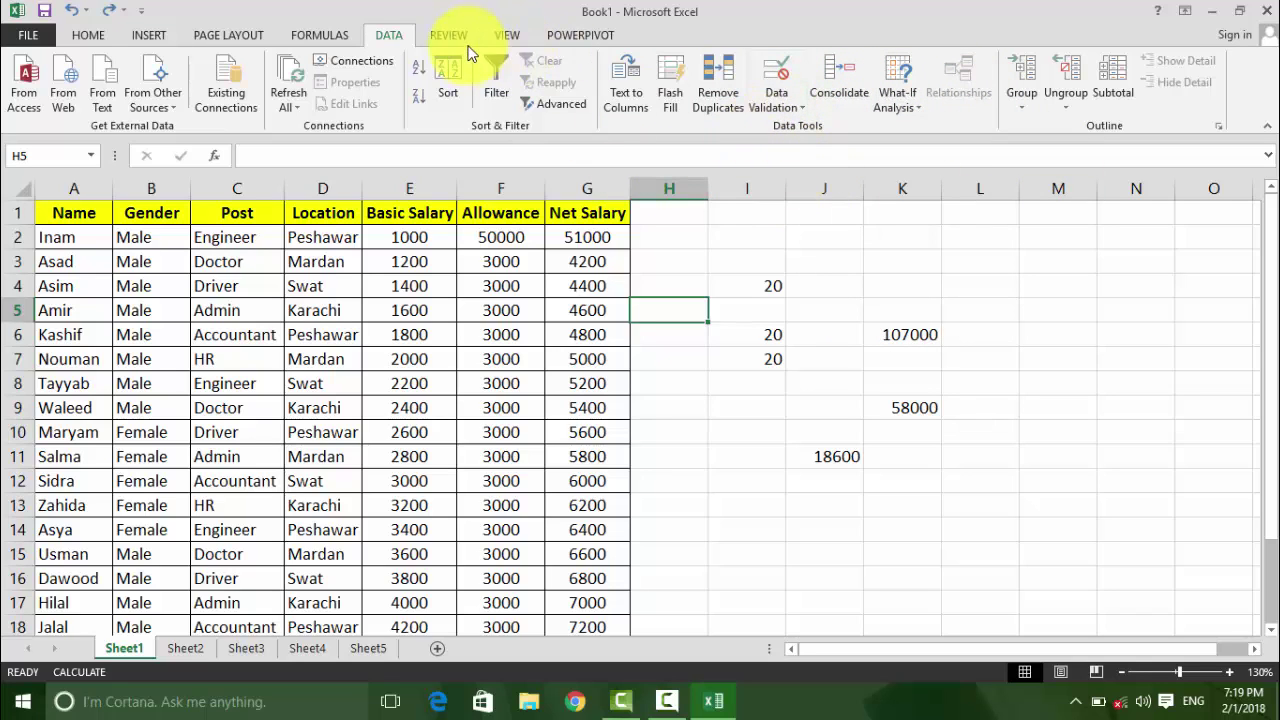
click(515, 36)
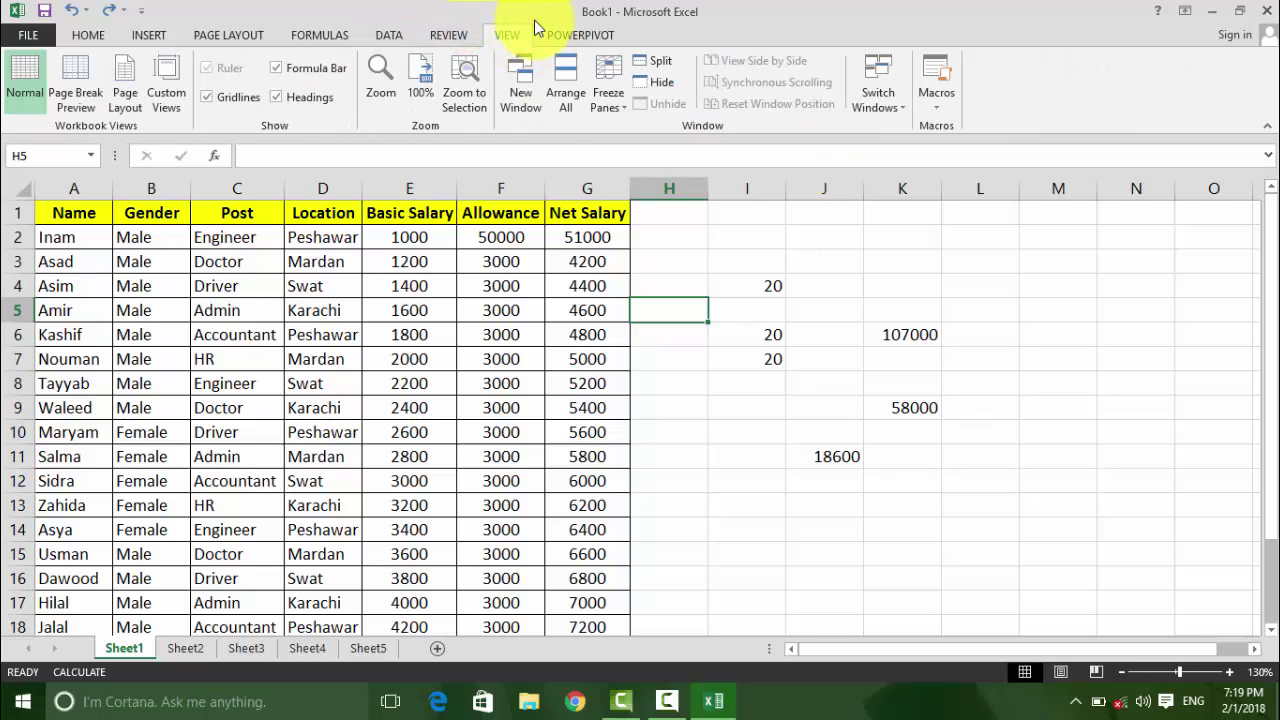
click(442, 35)
click(391, 36)
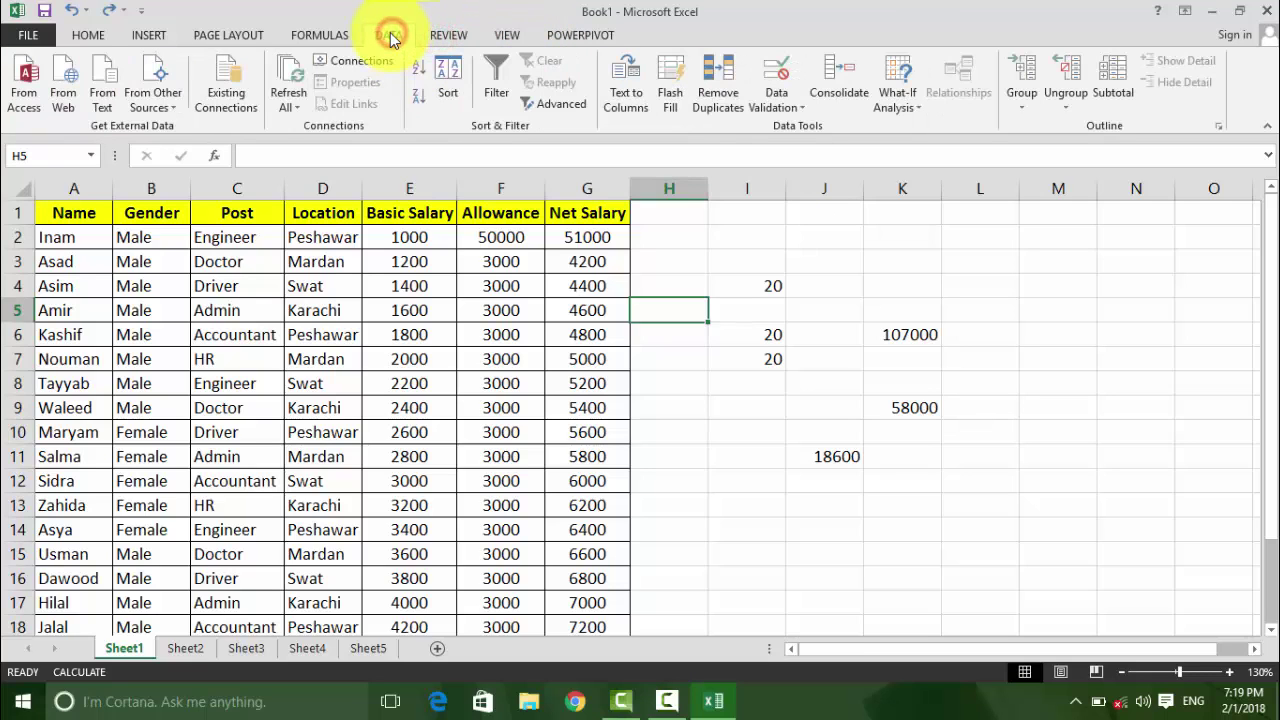
click(335, 33)
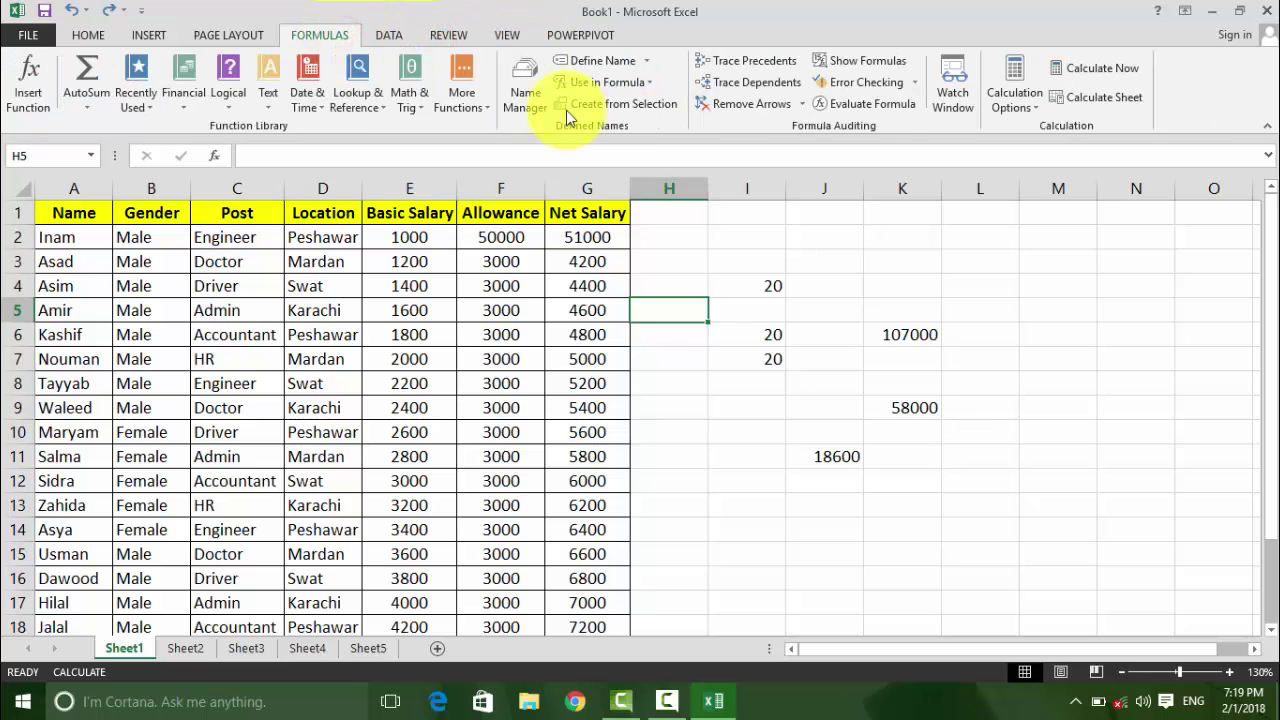
click(403, 40)
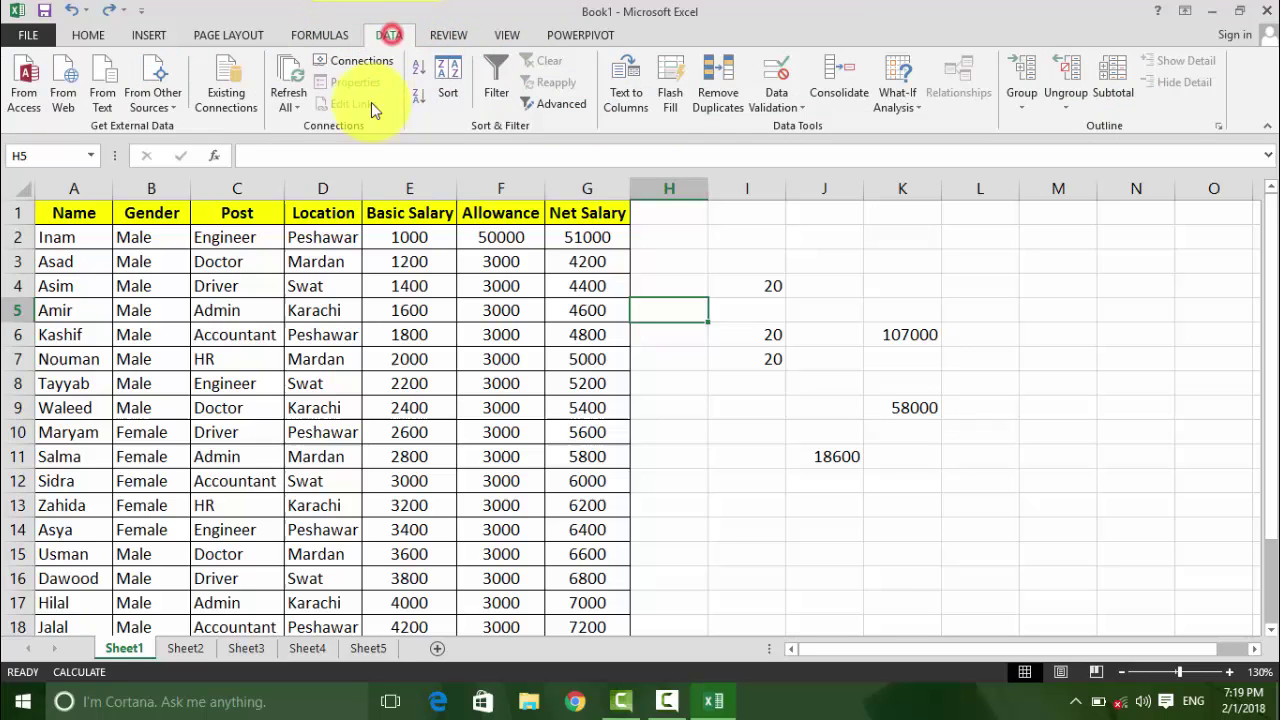
click(452, 38)
click(510, 35)
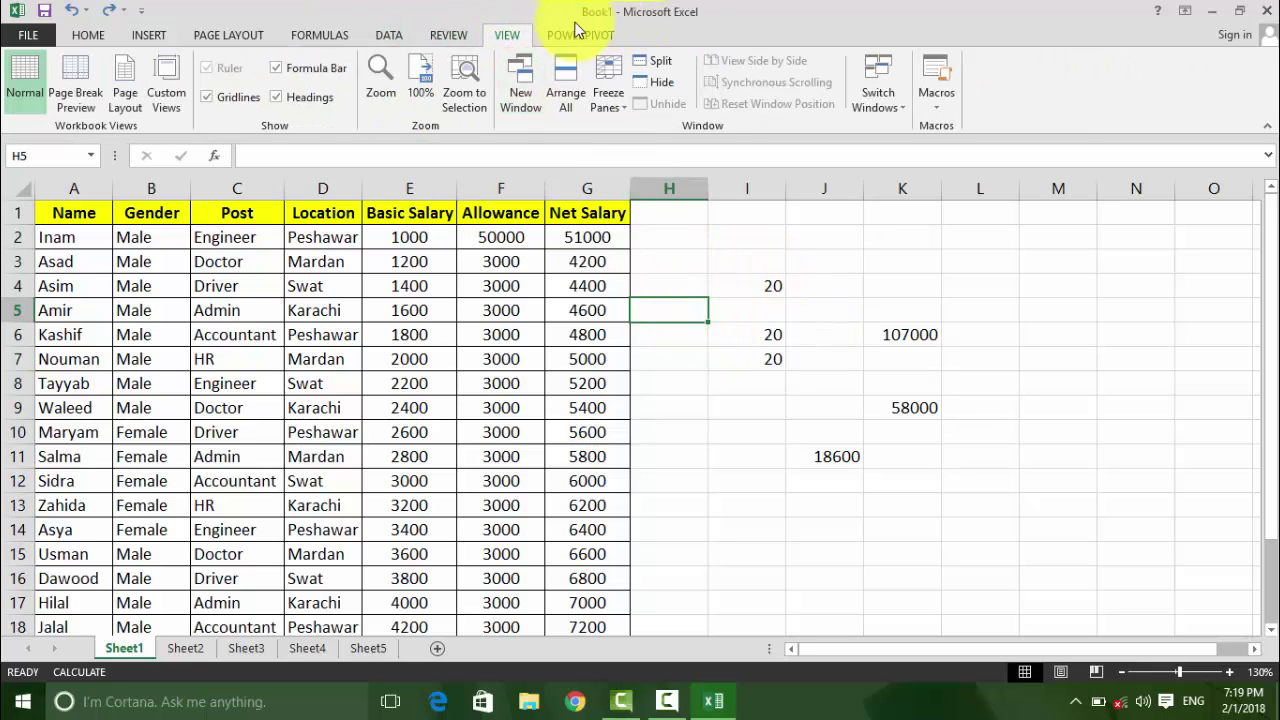
click(322, 38)
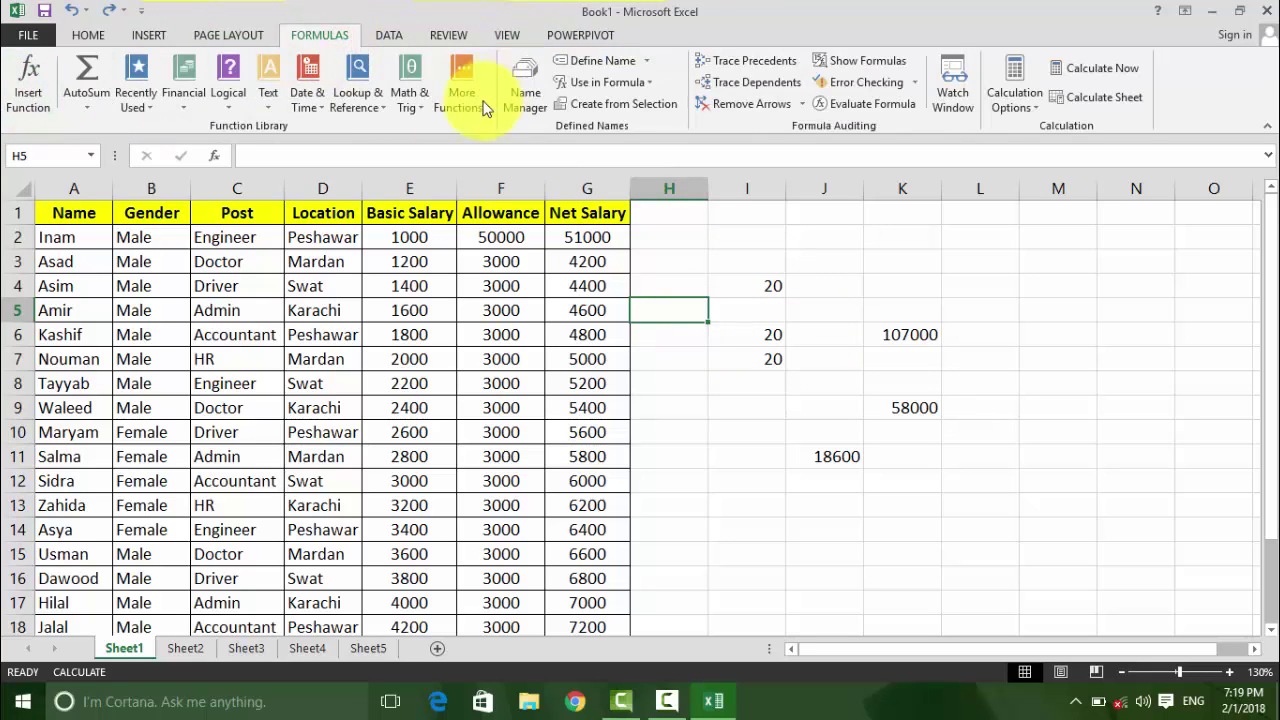